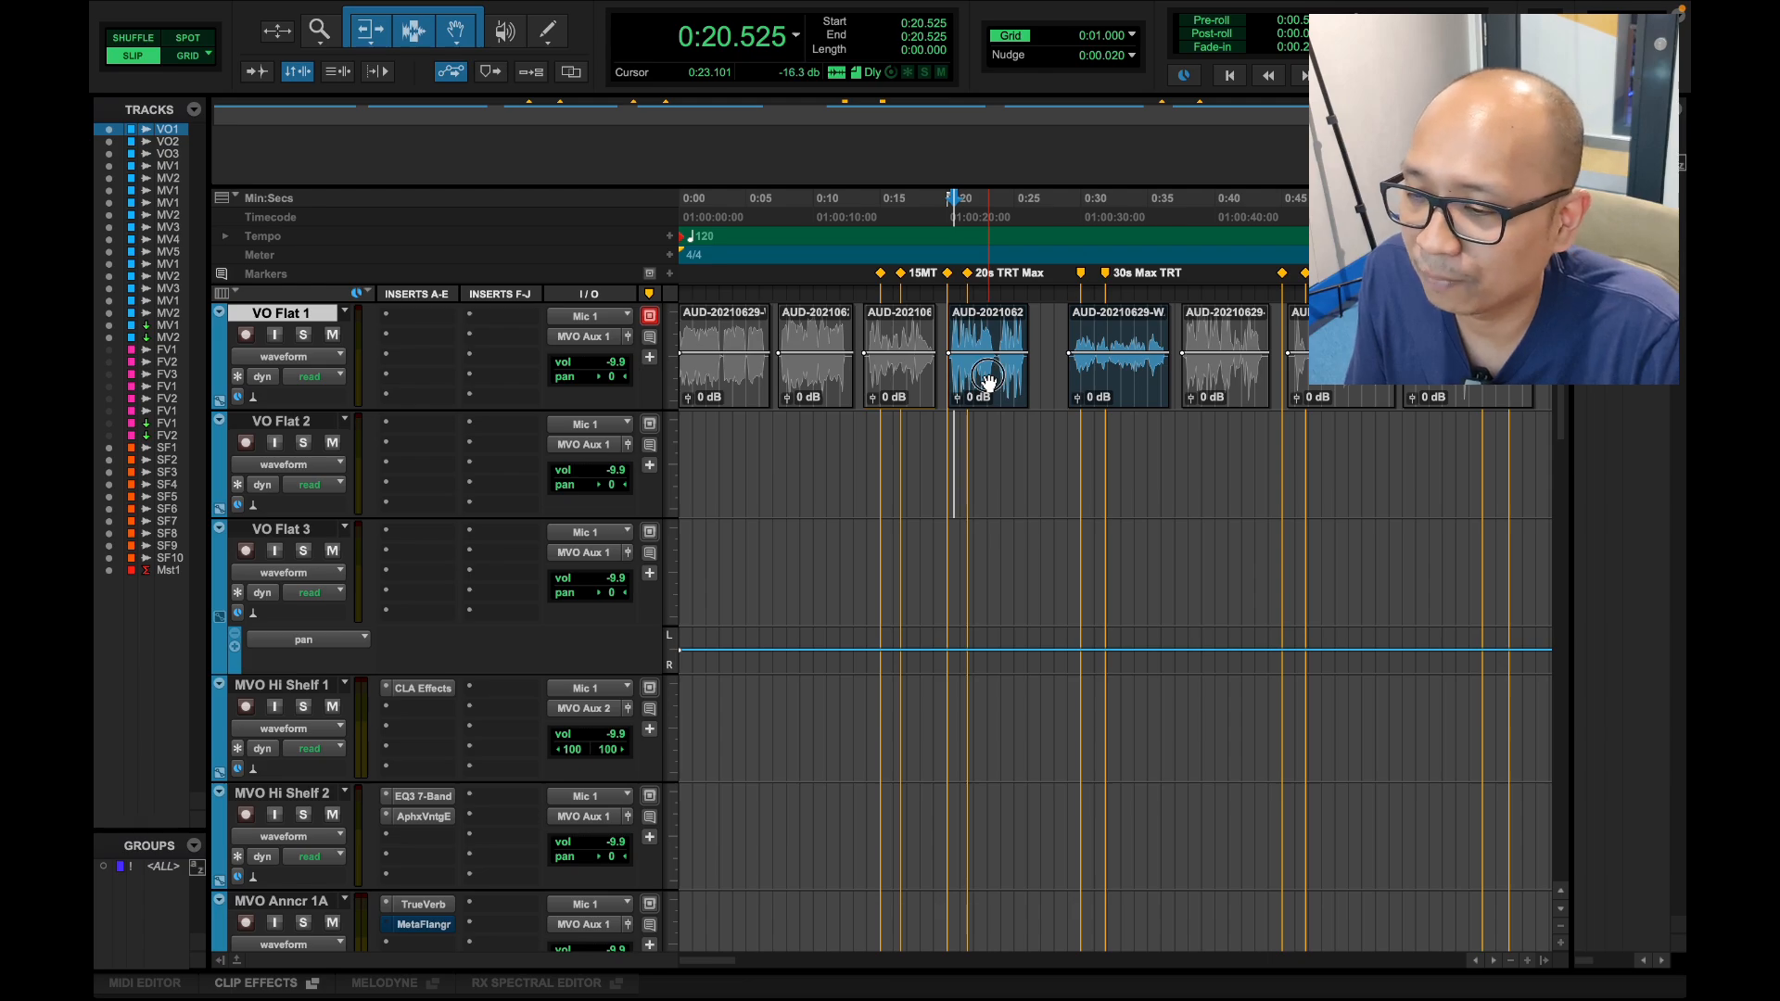
Step: Expand the docked Clip Effects pane below the tracks, and collapse it again
{"action": "left_click", "coordinate": [989, 383]}
{"action": "left_click", "coordinate": [951, 439]}
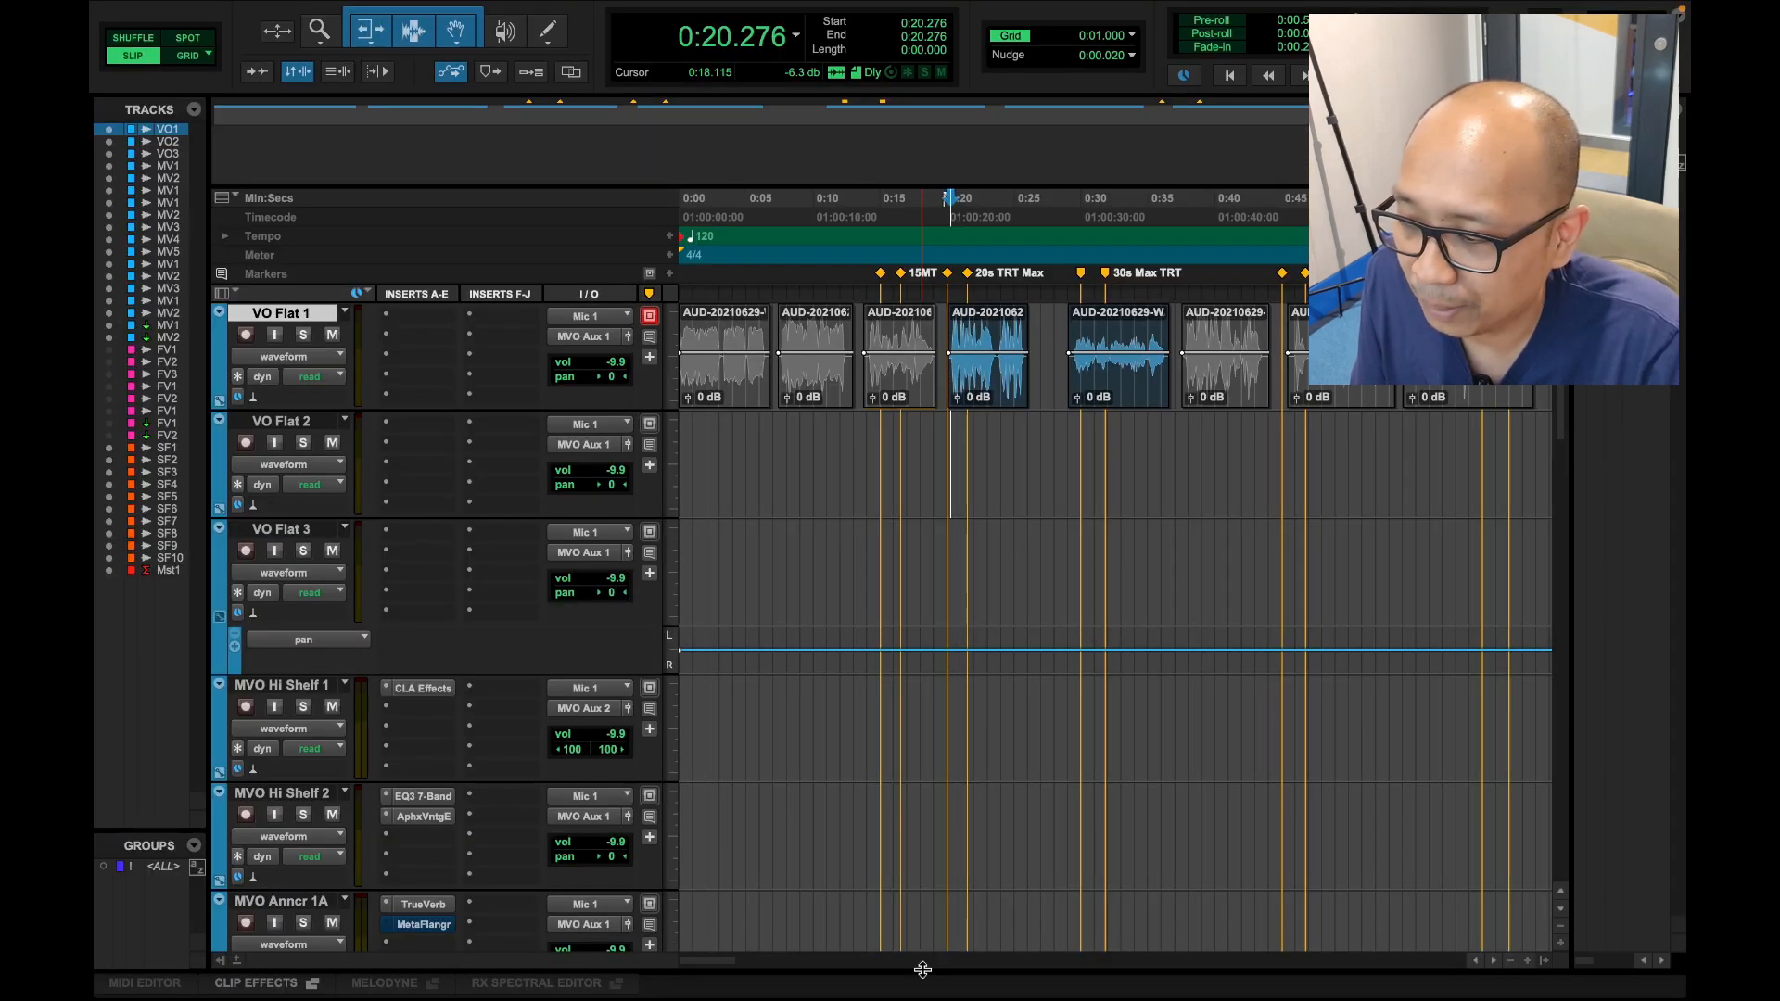
{"action": "left_click_drag", "start_coordinate": [923, 909], "coordinate": [925, 668]}
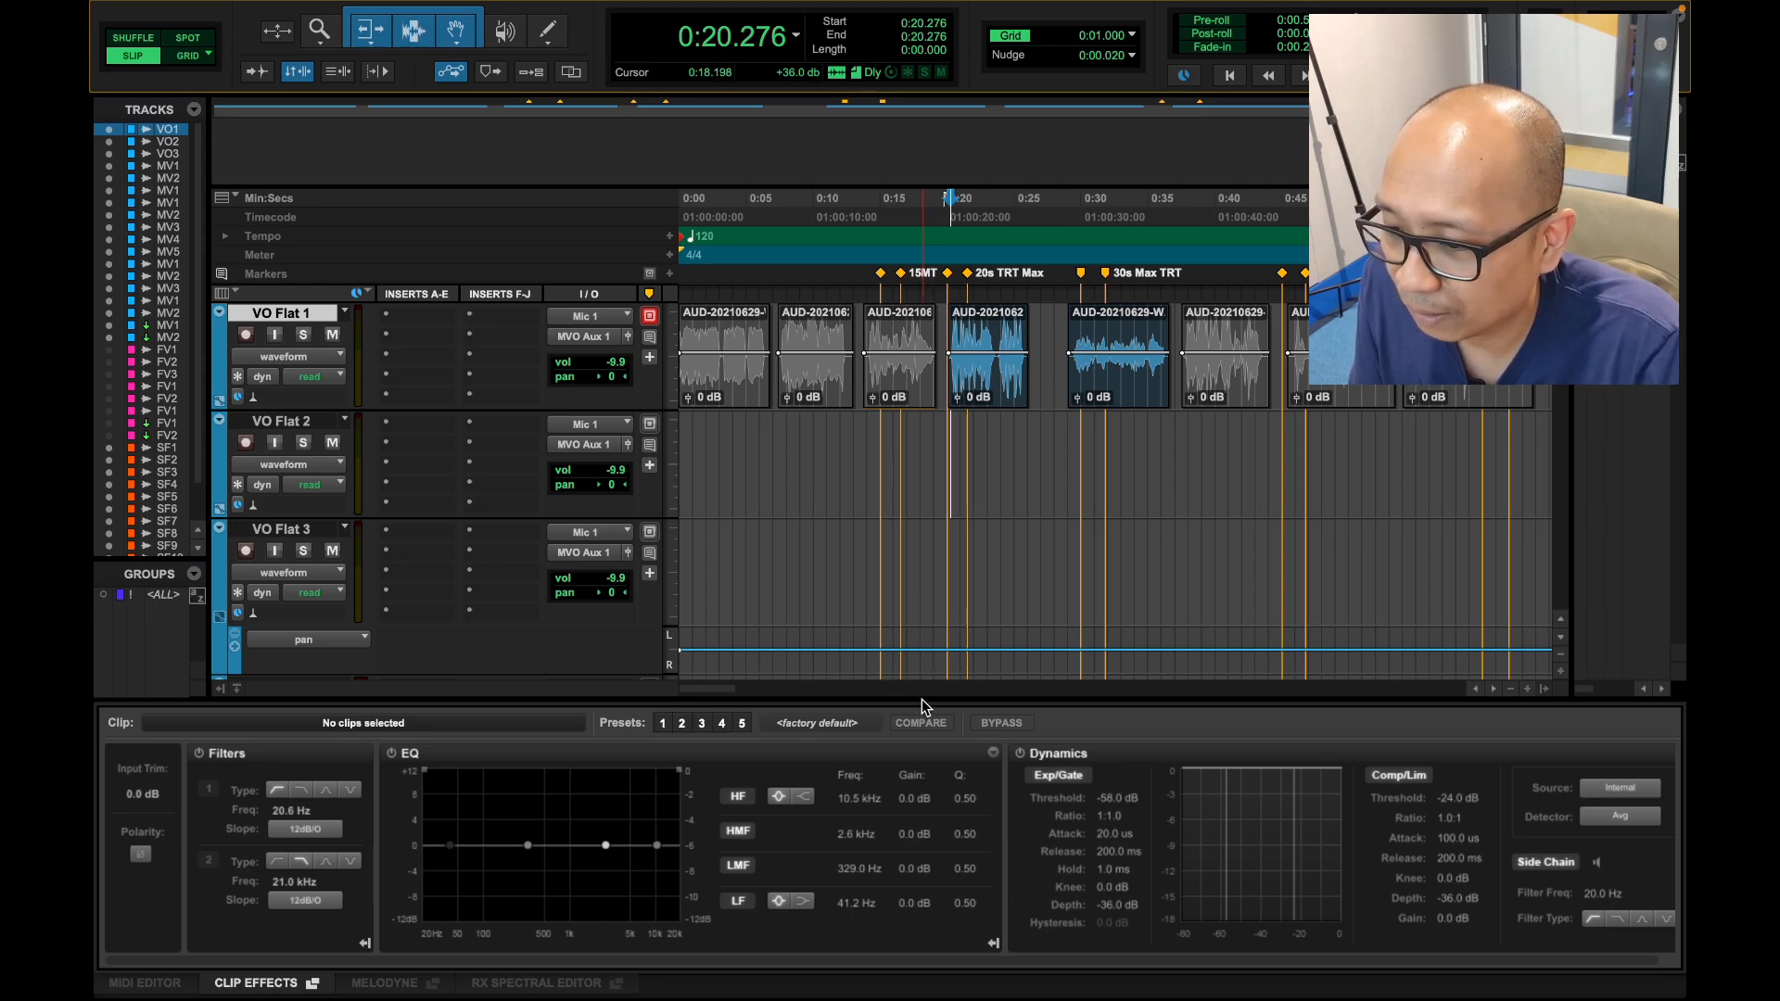
{"action": "left_click_drag", "start_coordinate": [922, 699], "coordinate": [938, 943]}
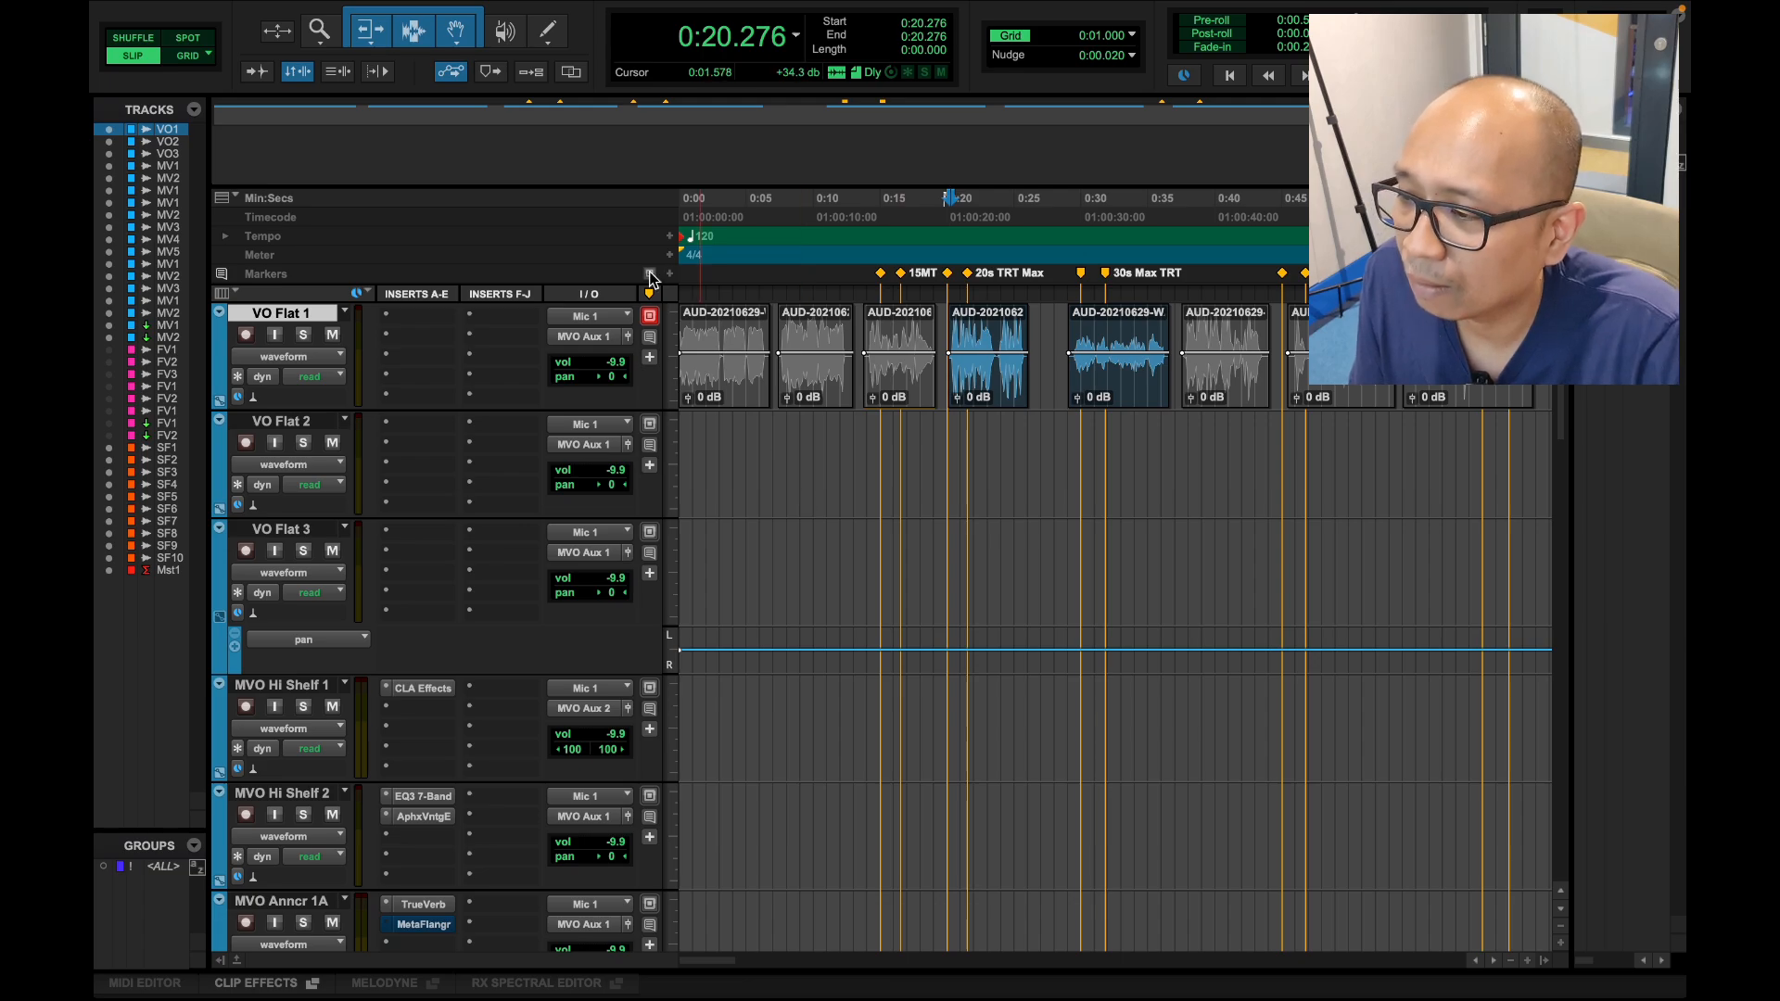
{"action": "left_click", "coordinate": [974, 383]}
{"action": "left_click", "coordinate": [955, 417]}
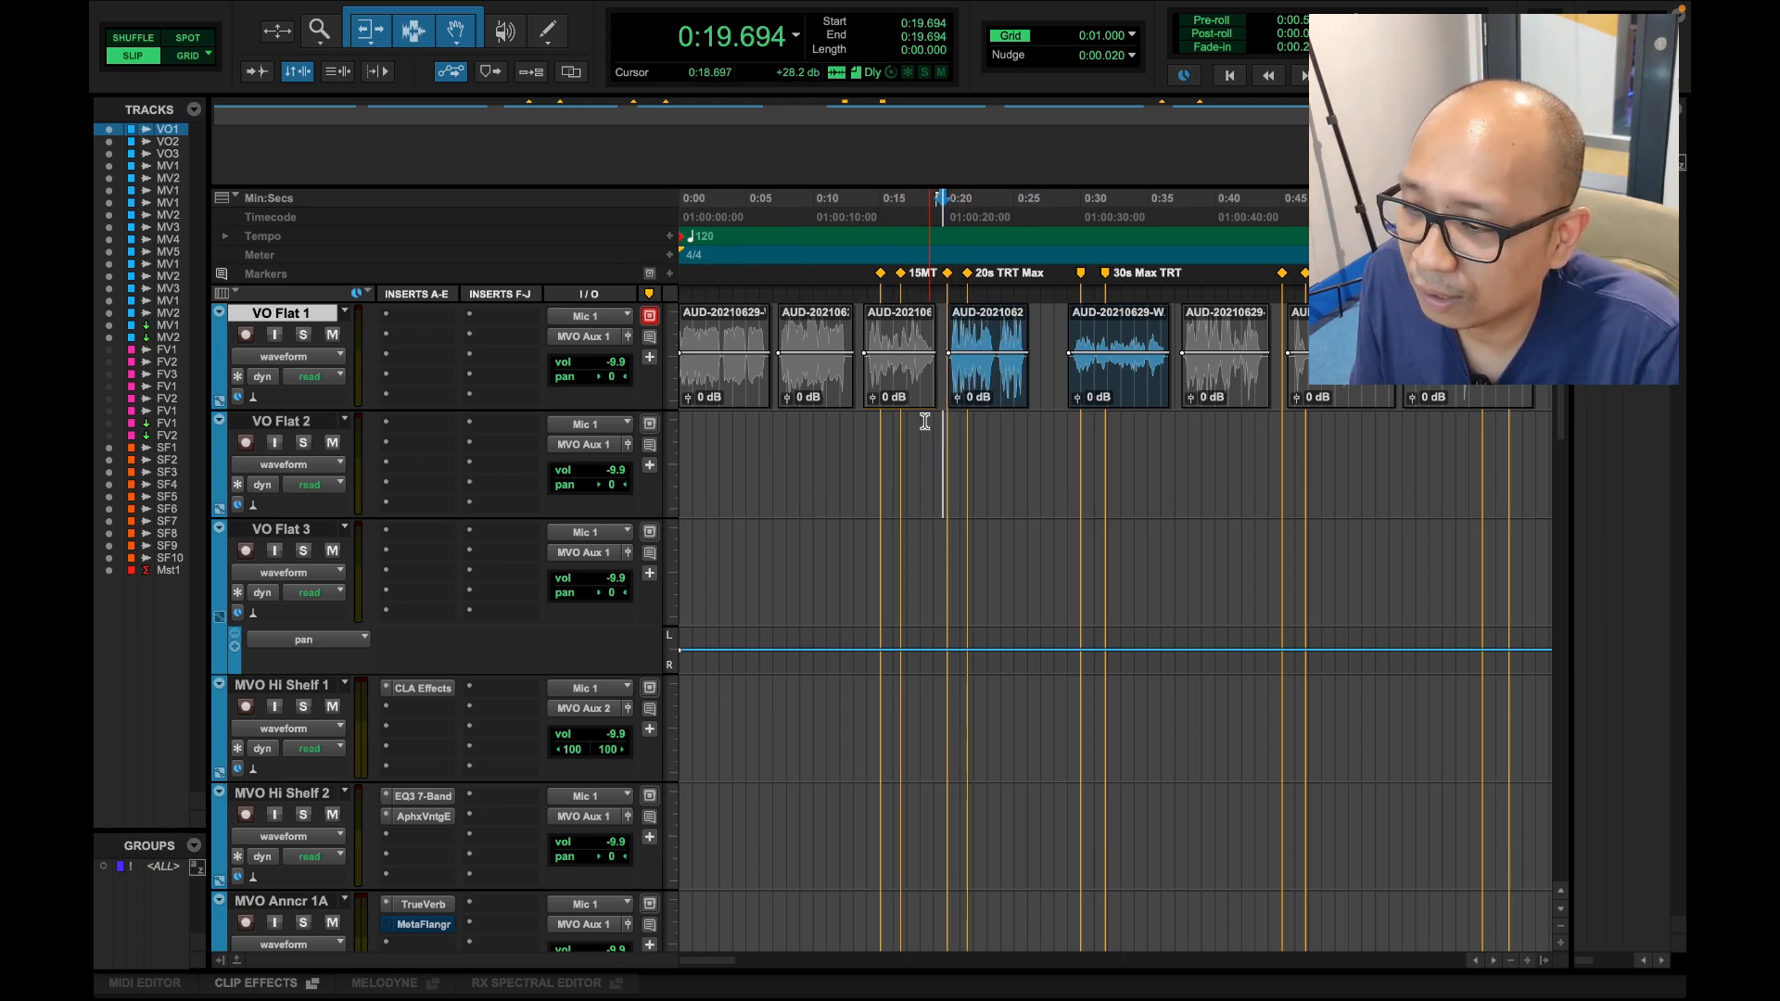
Step: Look through the AudioSuite plug-in categories and the insert plug-in list of the VO Flat 1 track
{"action": "mouse_move", "coordinate": [602, 14]}
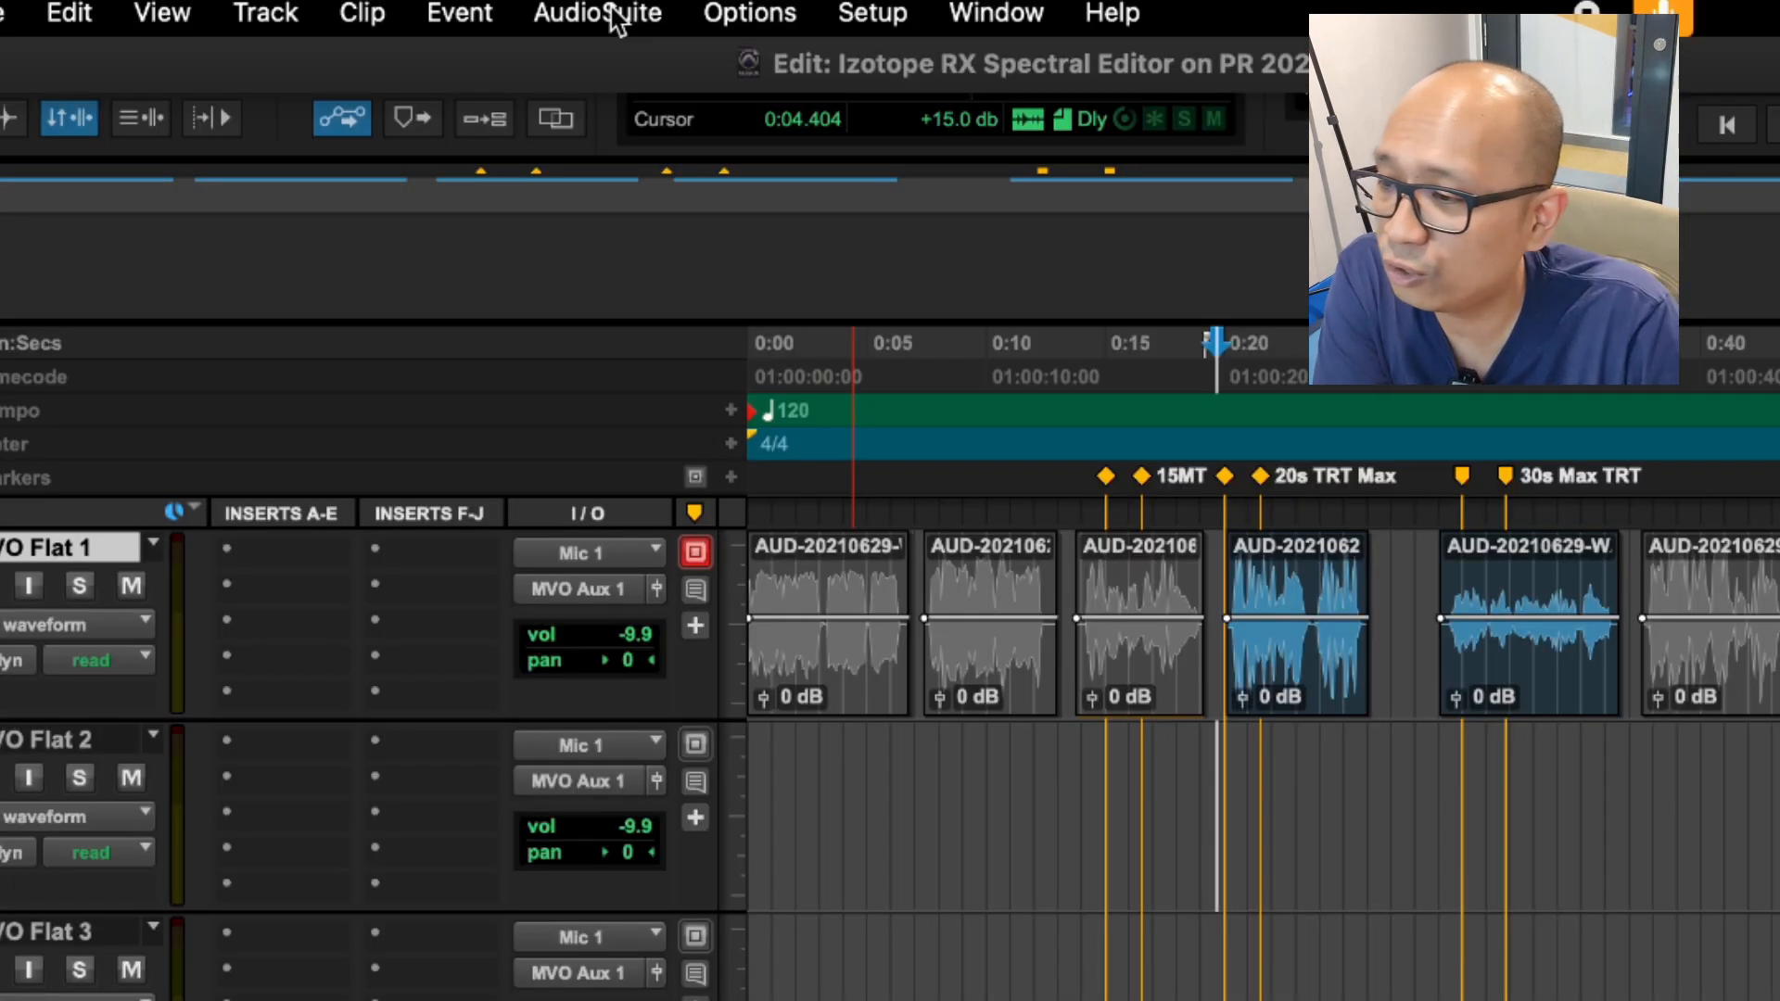
{"action": "left_click", "coordinate": [612, 15]}
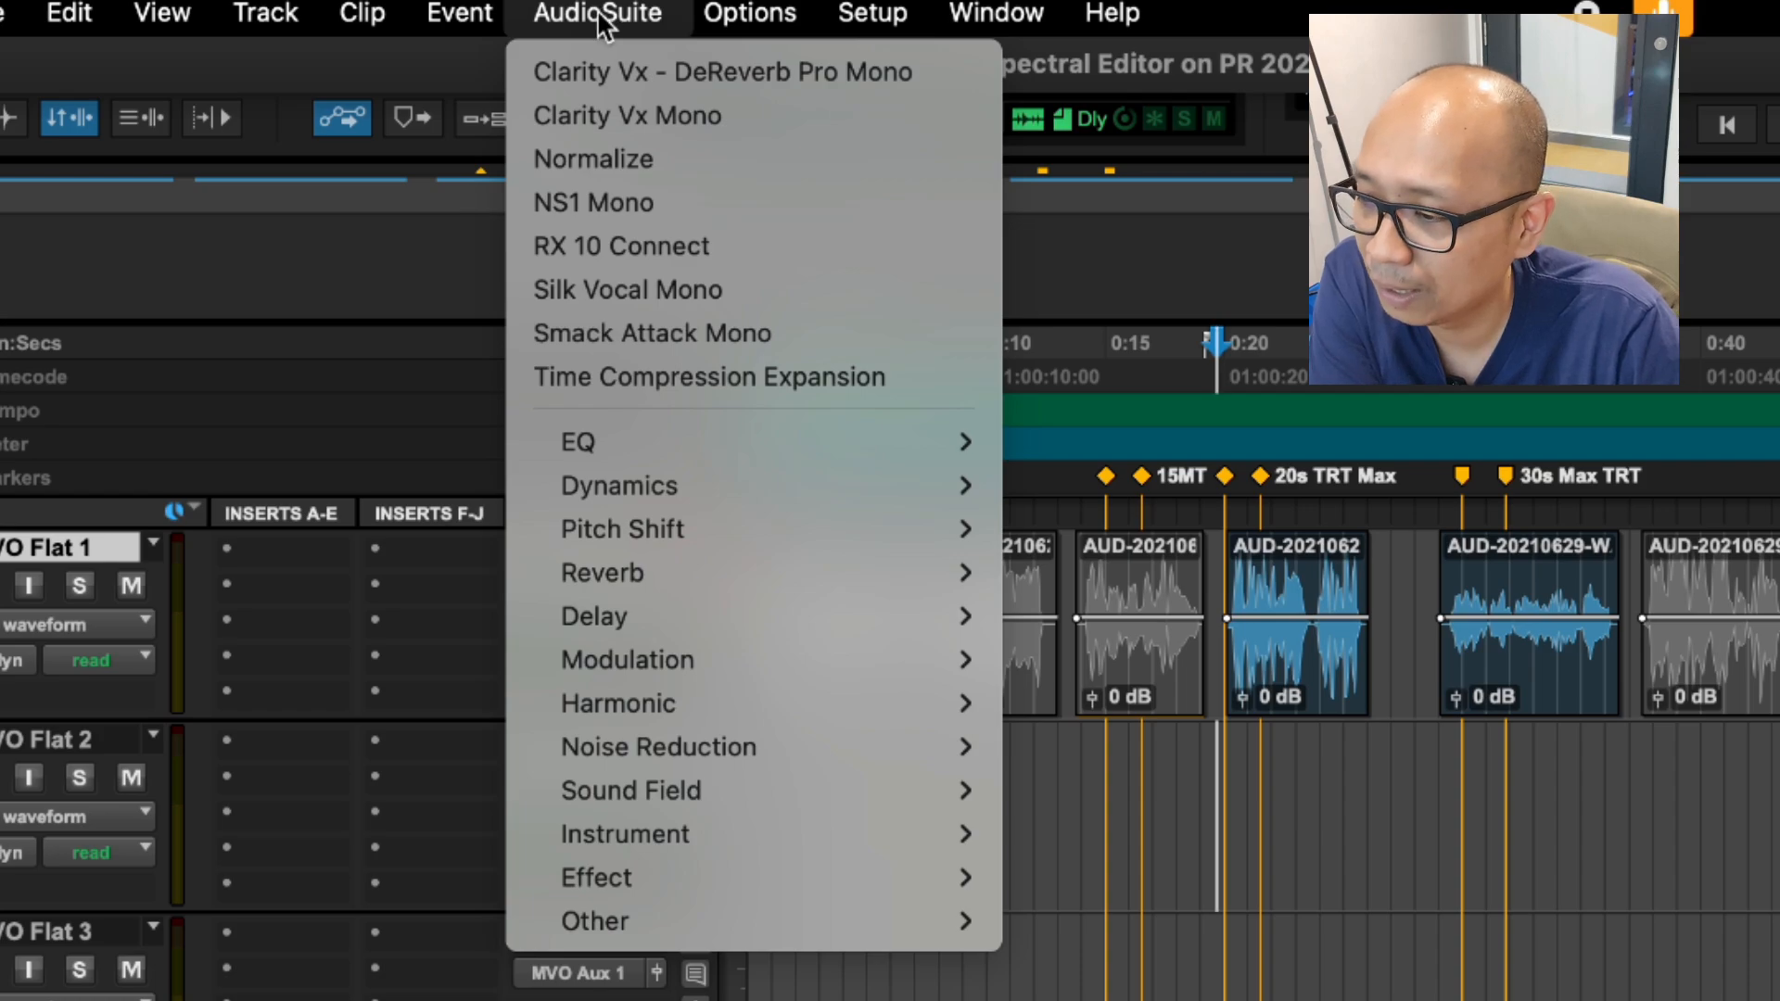
{"action": "mouse_move", "coordinate": [717, 434]}
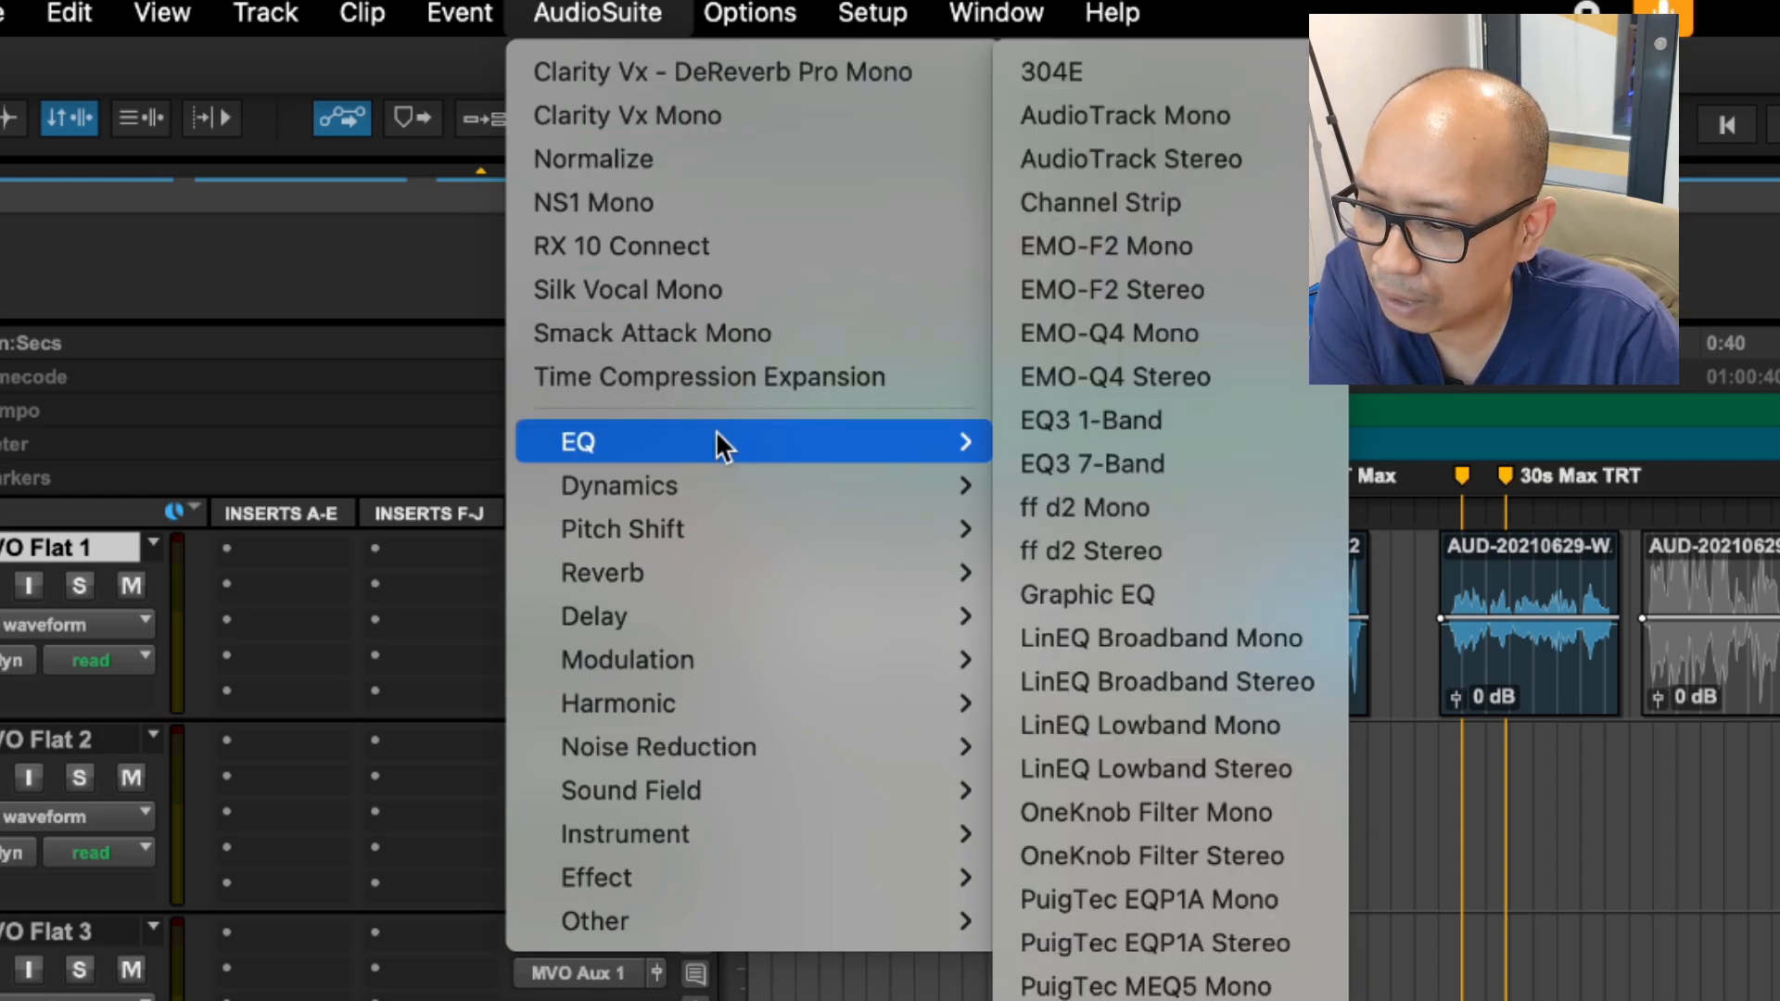
{"action": "mouse_move", "coordinate": [716, 482]}
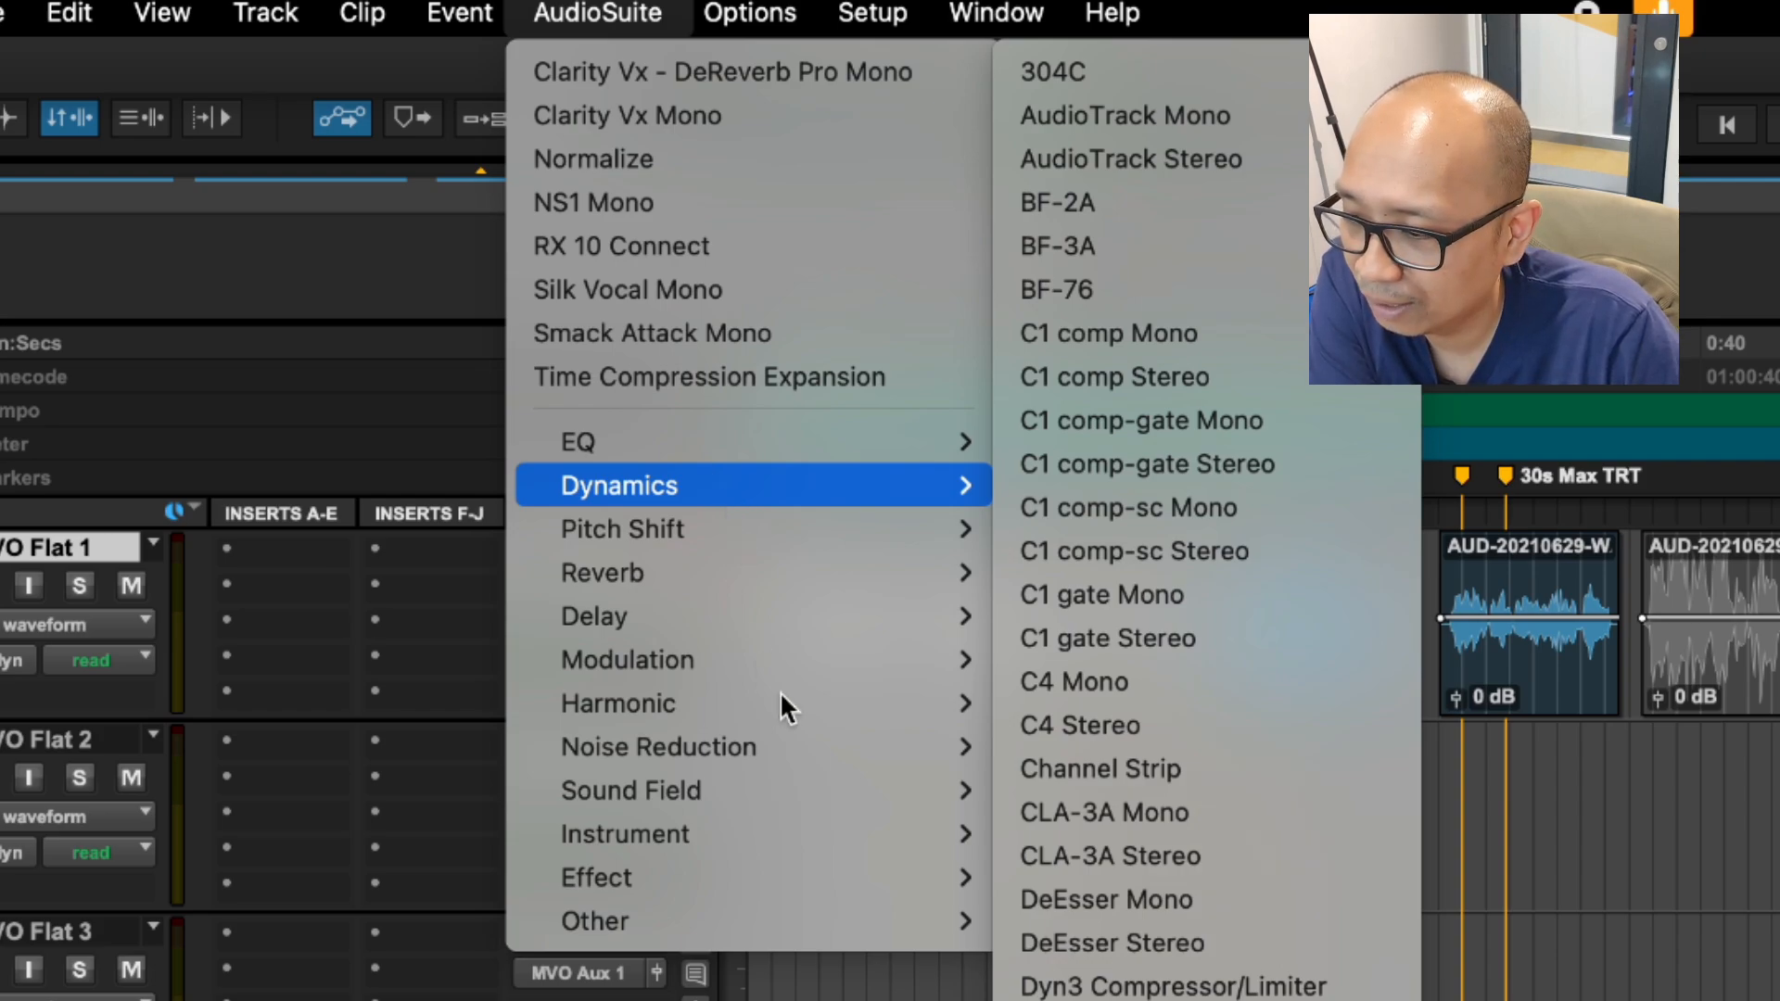
{"action": "mouse_move", "coordinate": [790, 877]}
{"action": "mouse_move", "coordinate": [793, 835]}
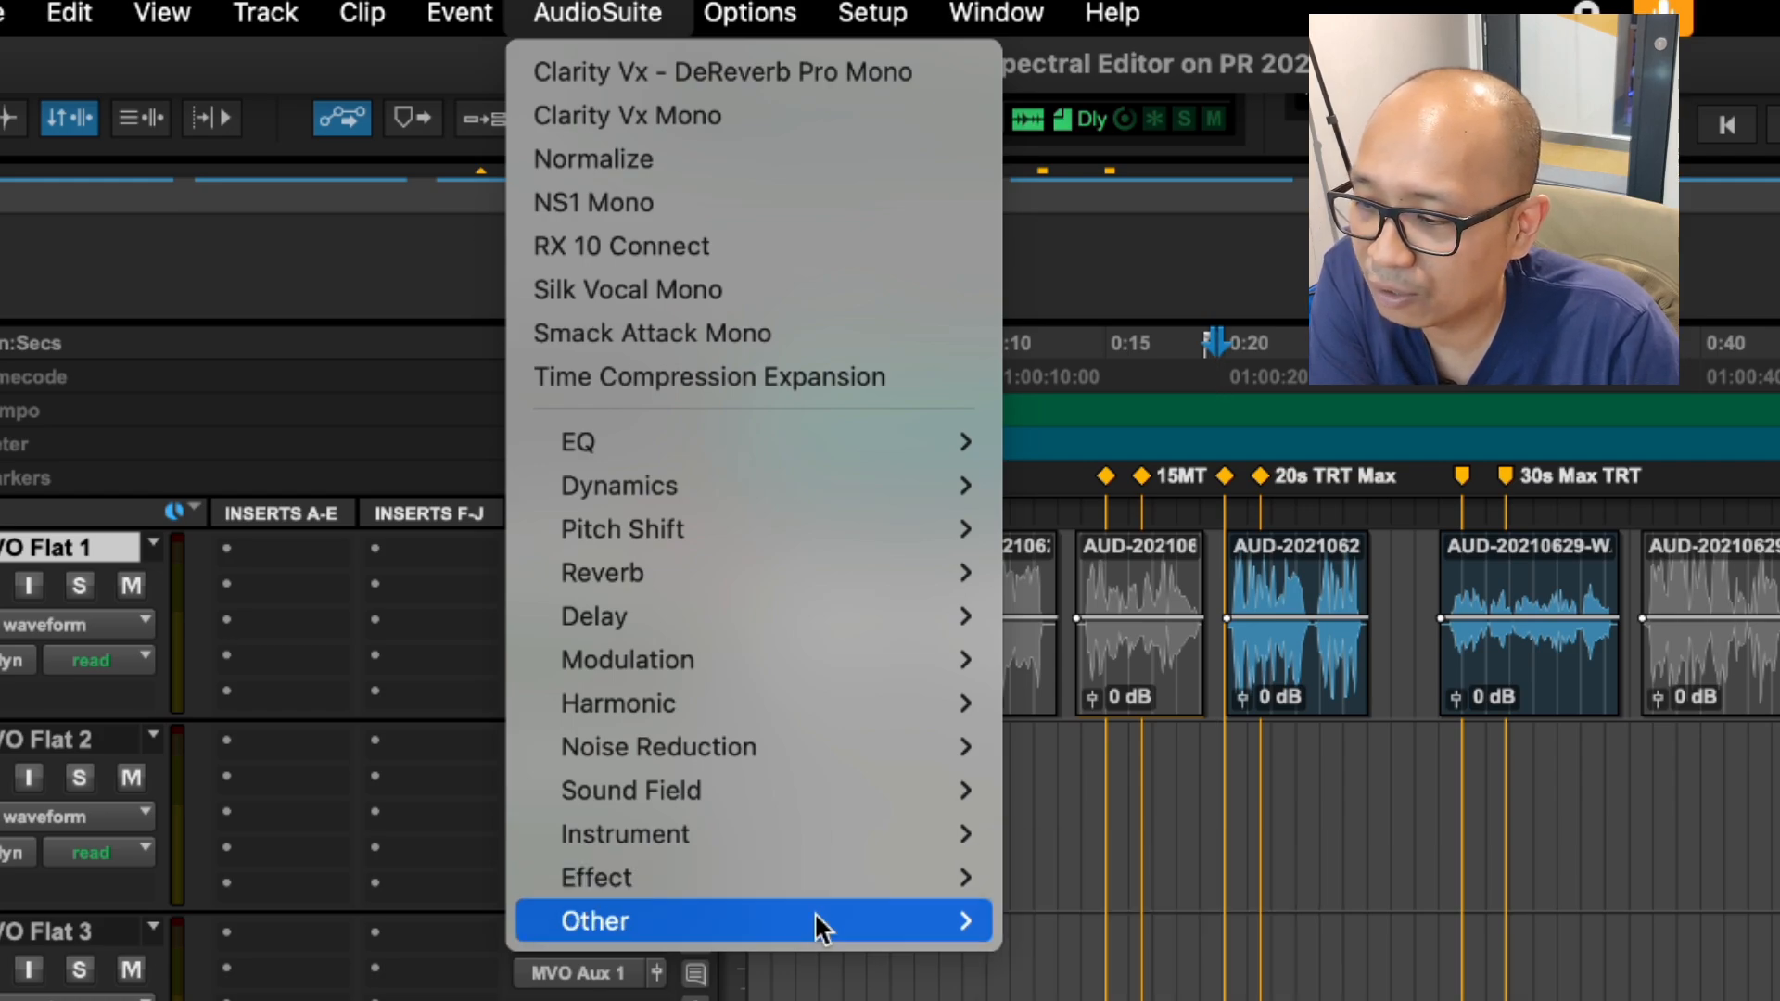
{"action": "mouse_move", "coordinate": [814, 916]}
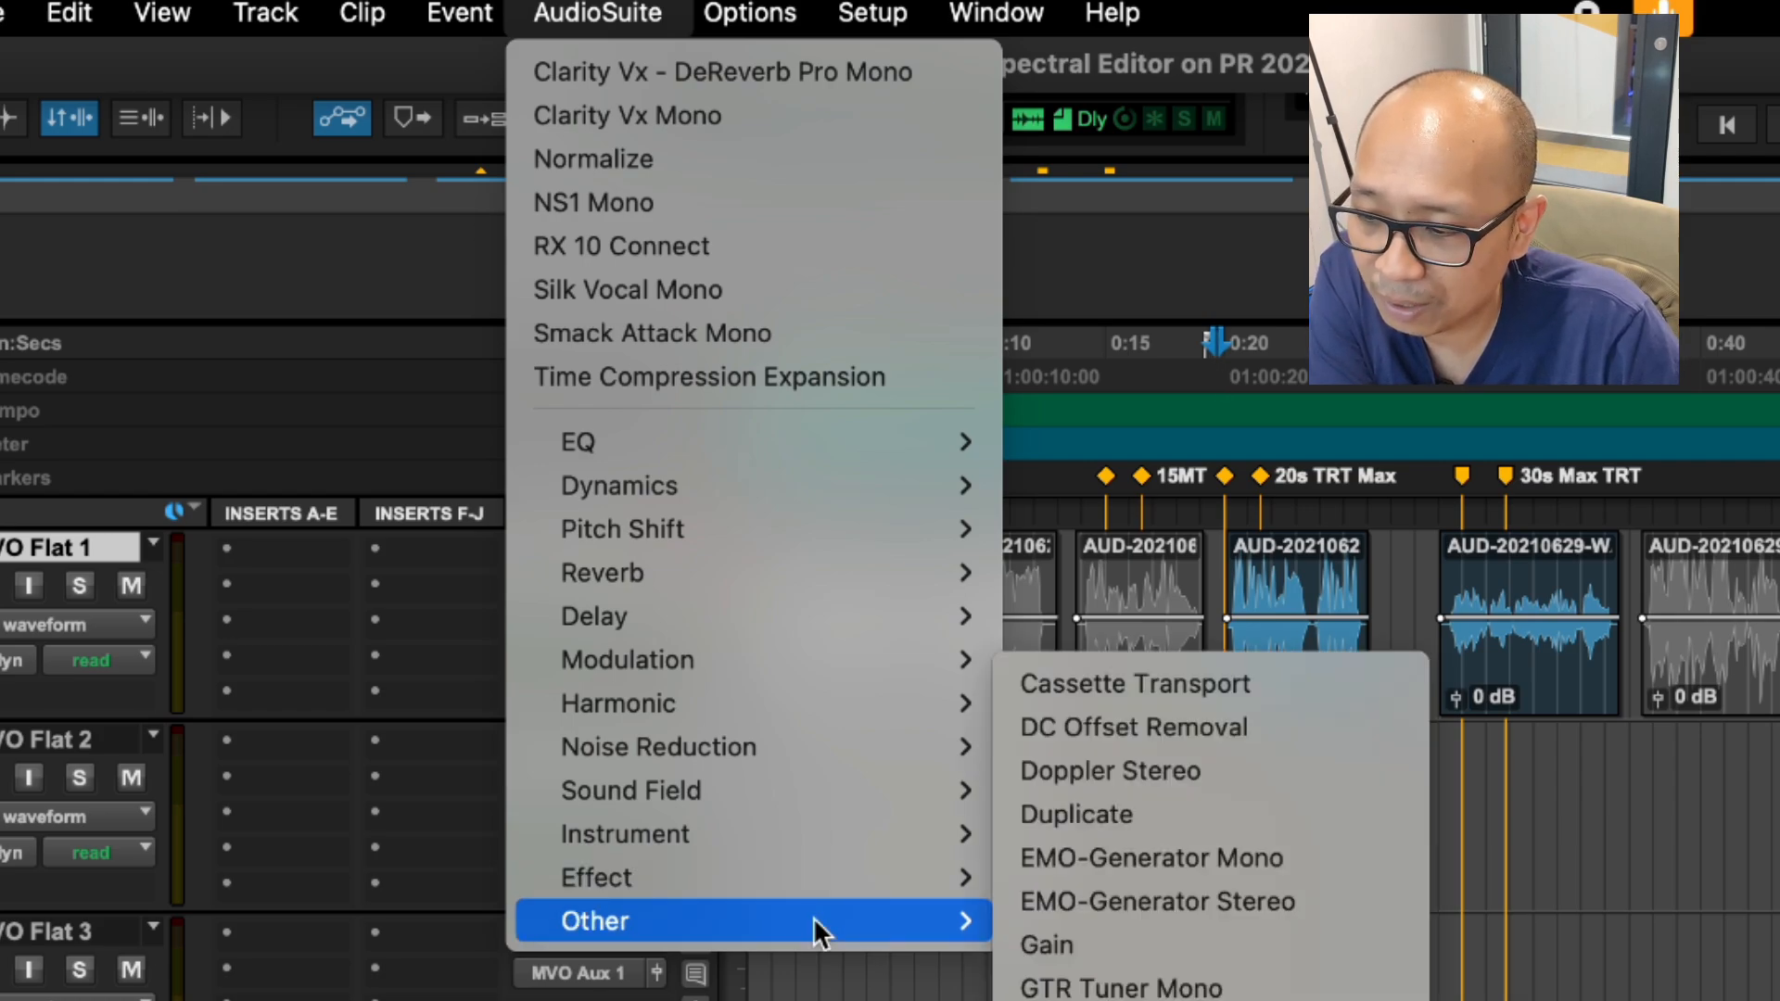
{"action": "left_click", "coordinate": [851, 971]}
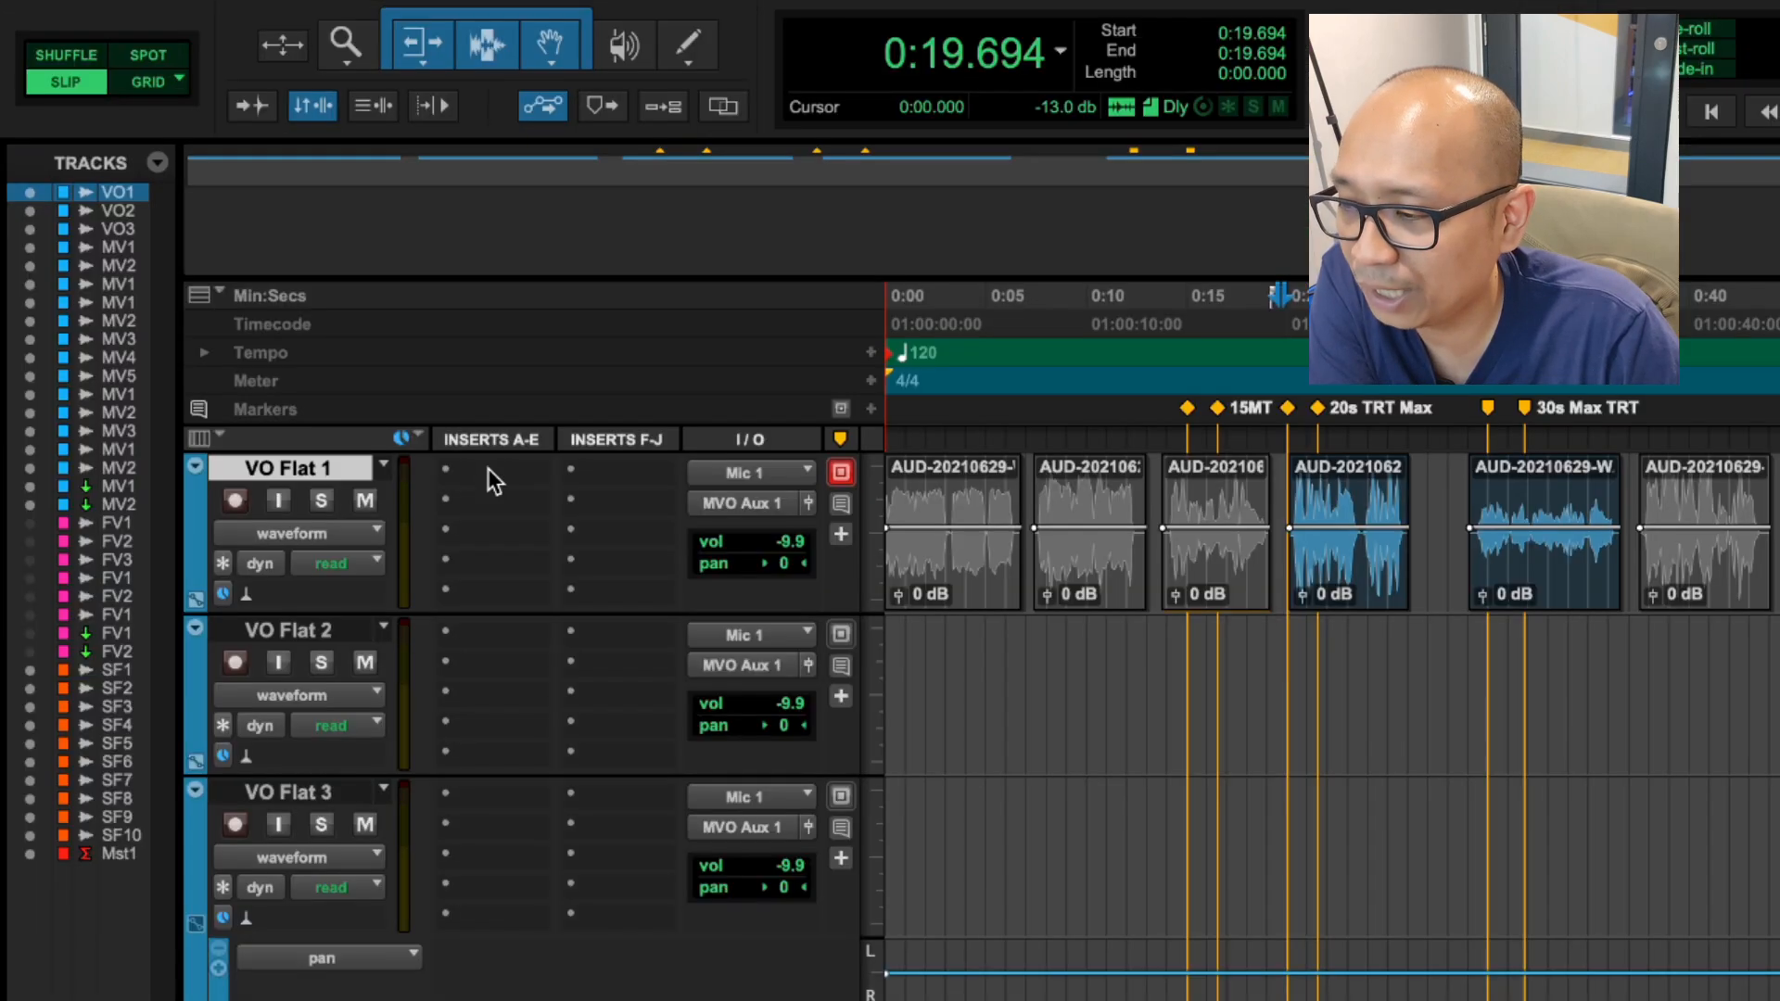
{"action": "left_click", "coordinate": [415, 313]}
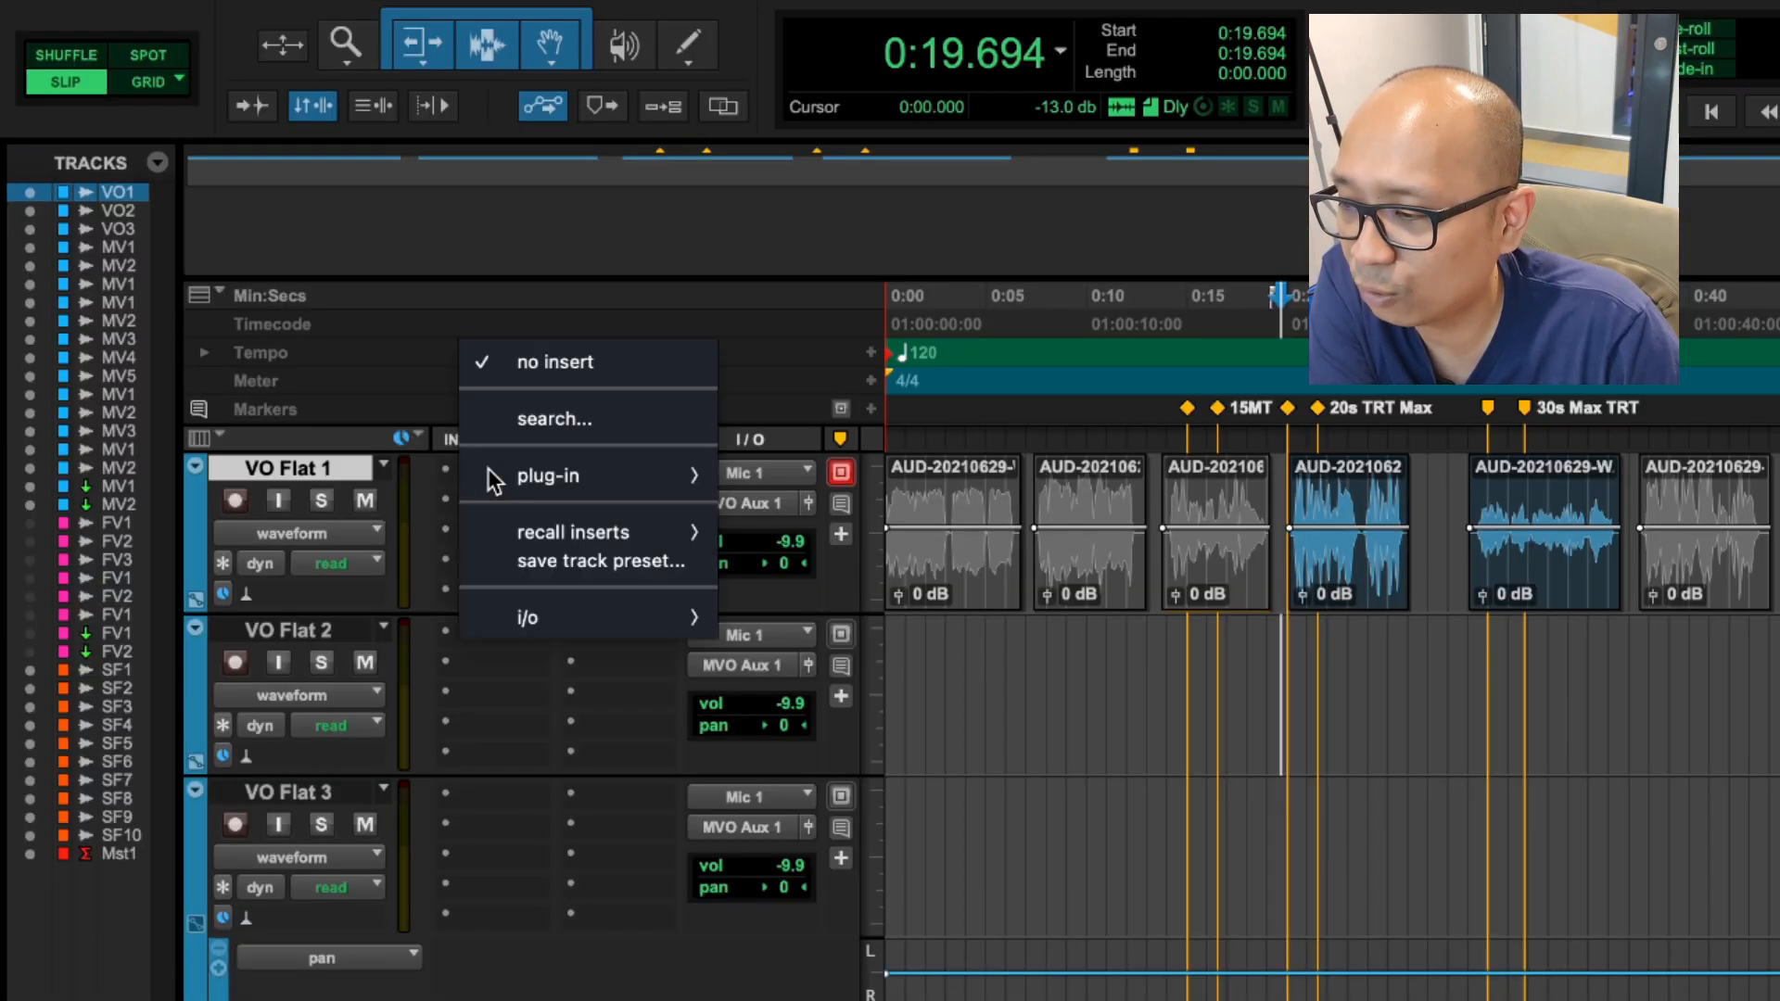
{"action": "mouse_move", "coordinate": [466, 319]}
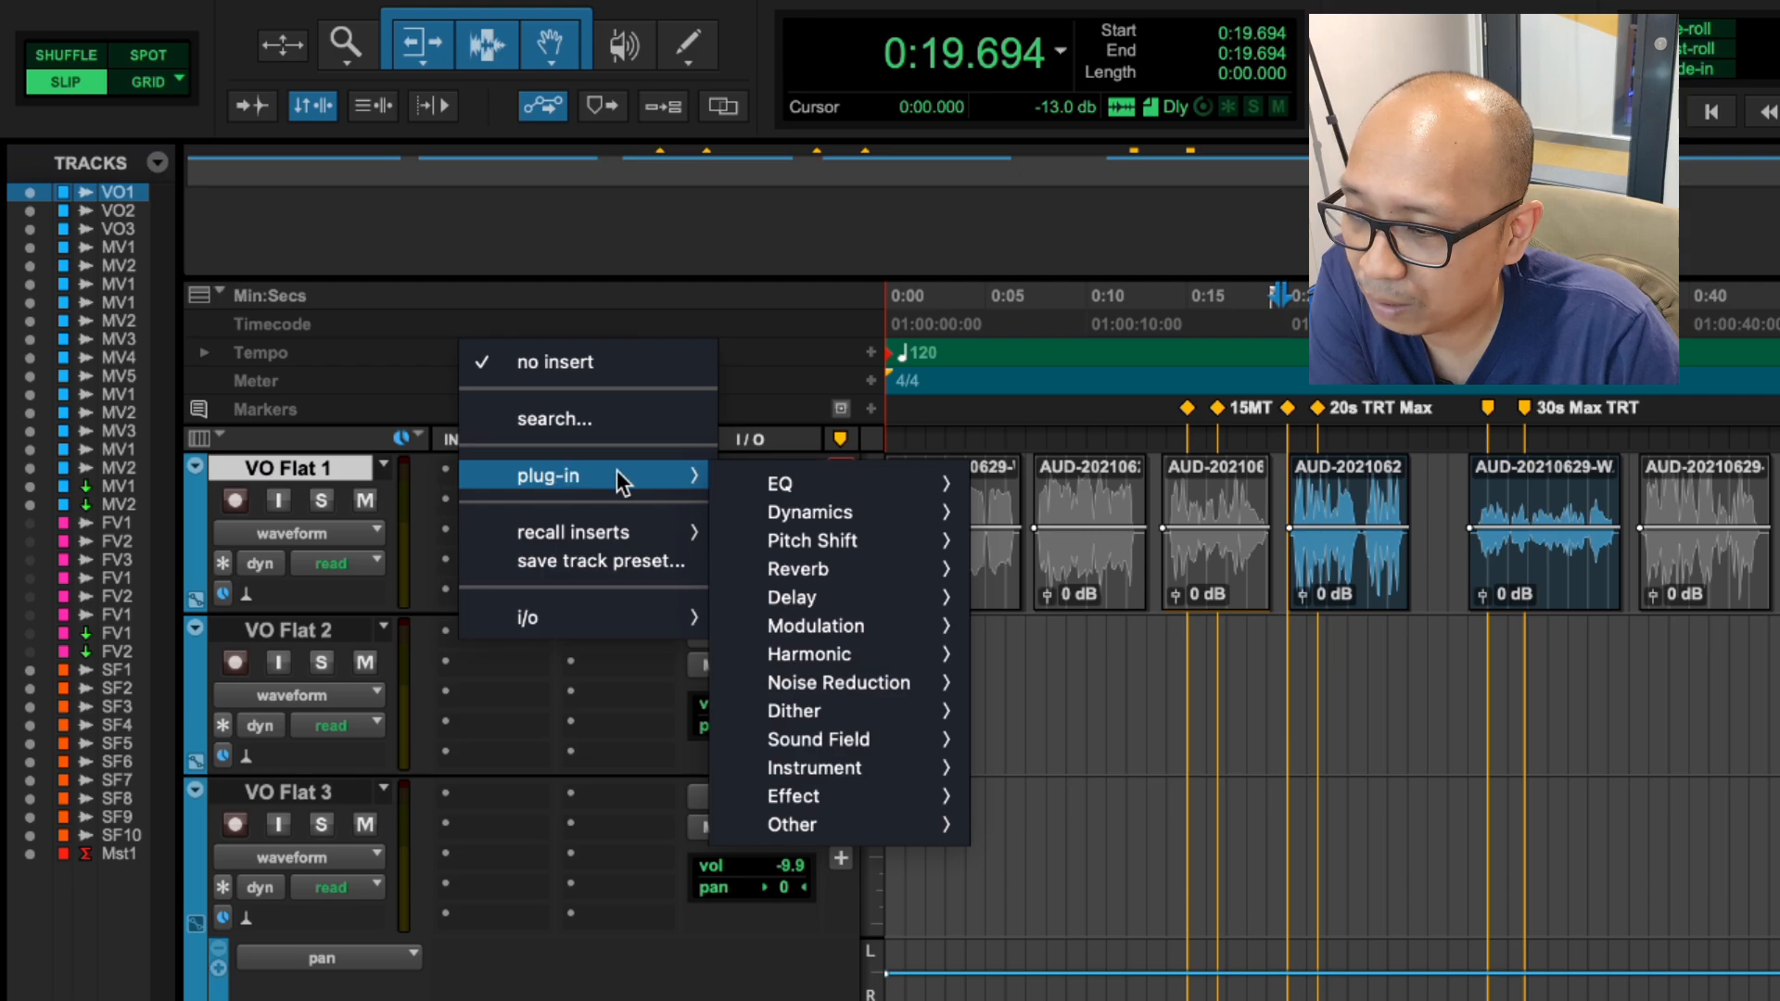
{"action": "left_click", "coordinate": [1328, 655]}
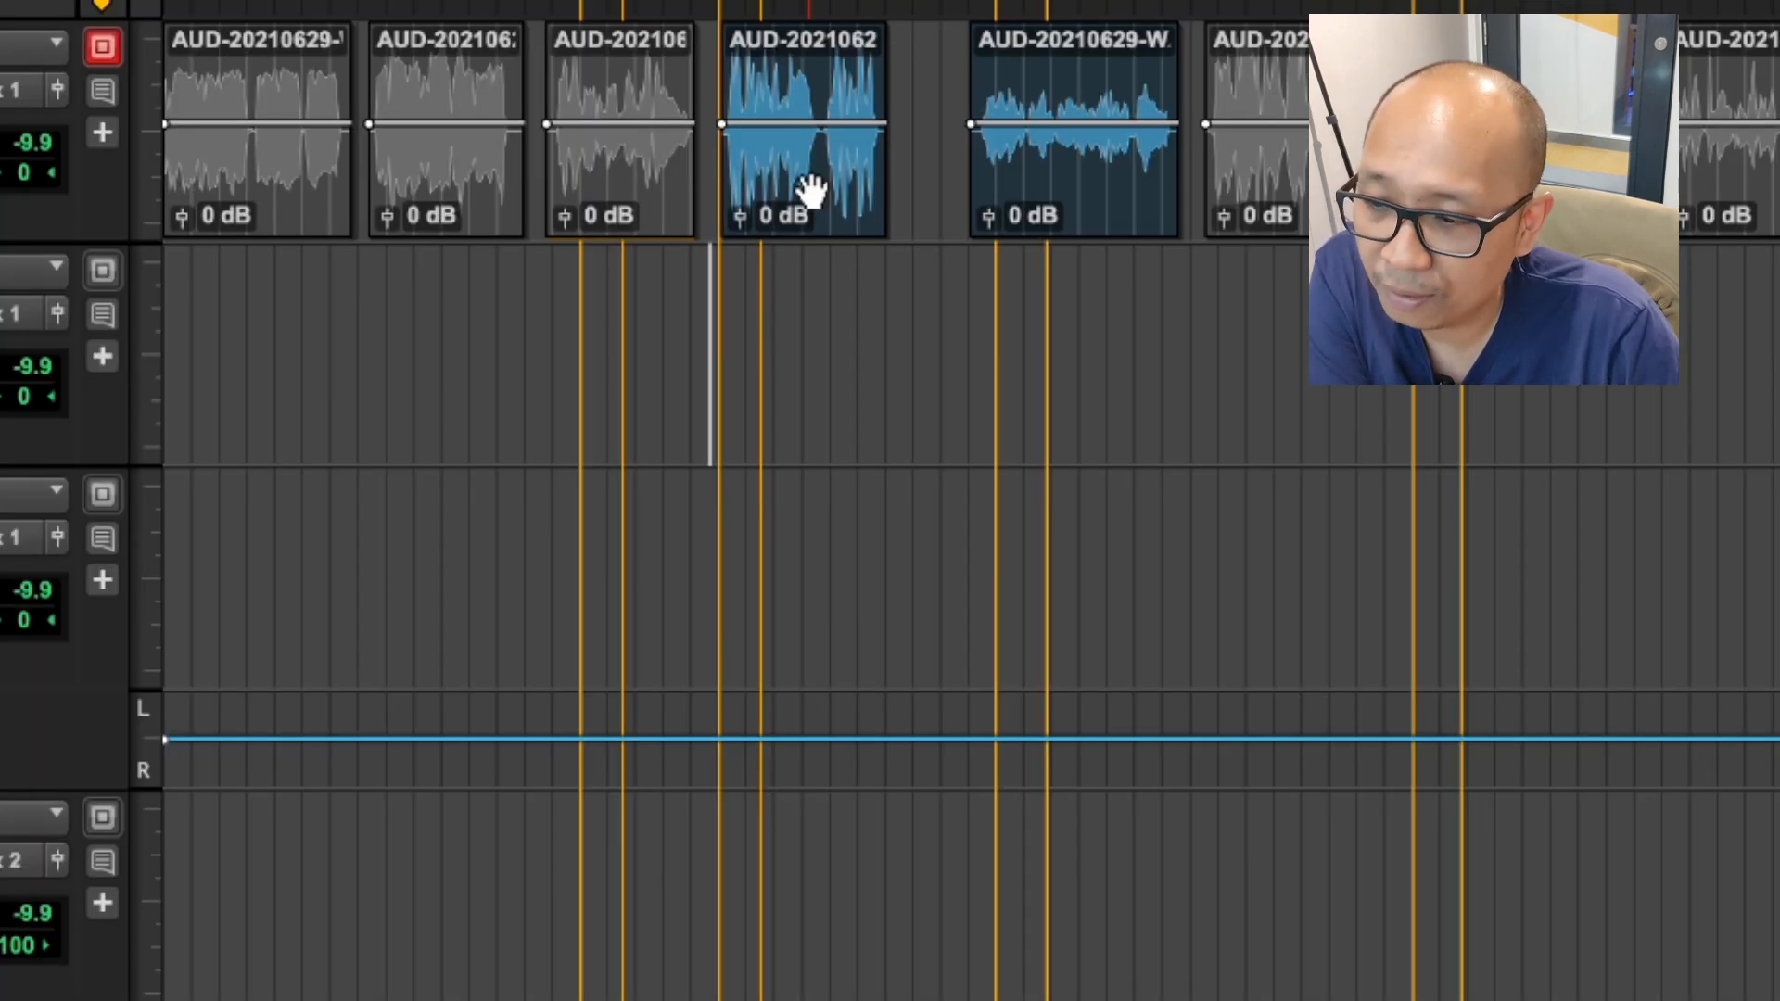
Step: Open the VO Flat 1 clip at about 20 s for editing in the RX Spectral Editor
{"action": "left_click", "coordinate": [811, 191]}
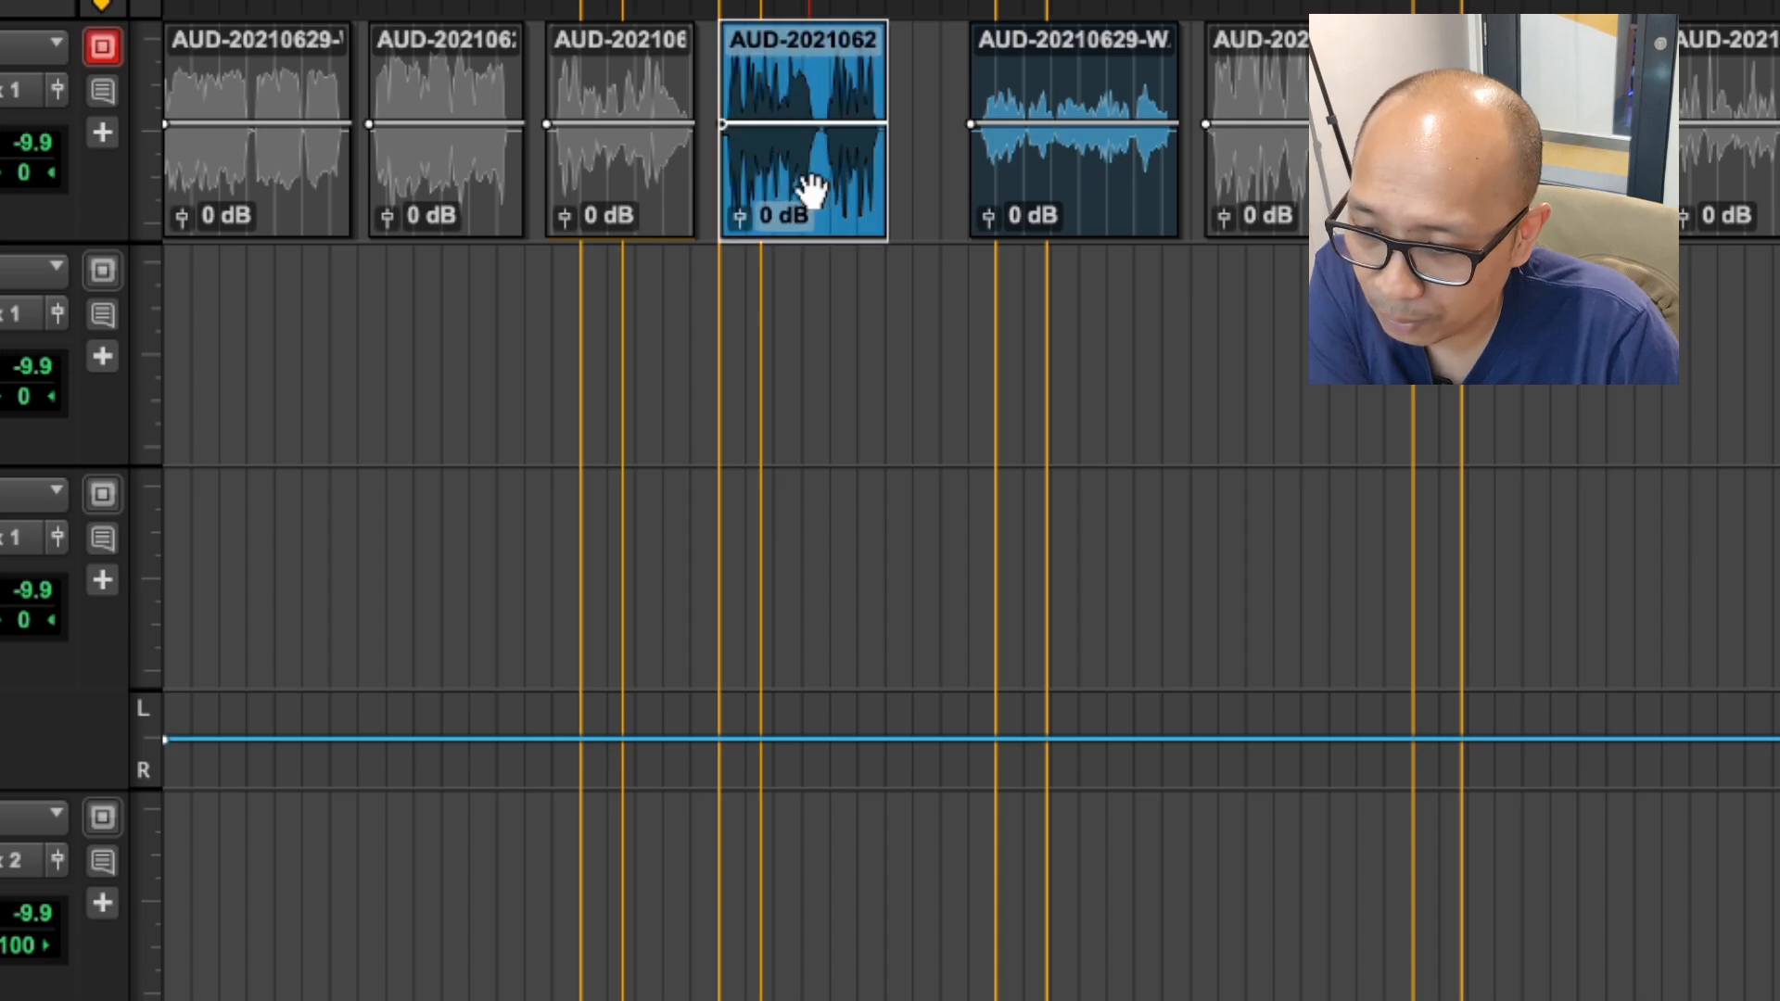
{"action": "right_click", "coordinate": [811, 192]}
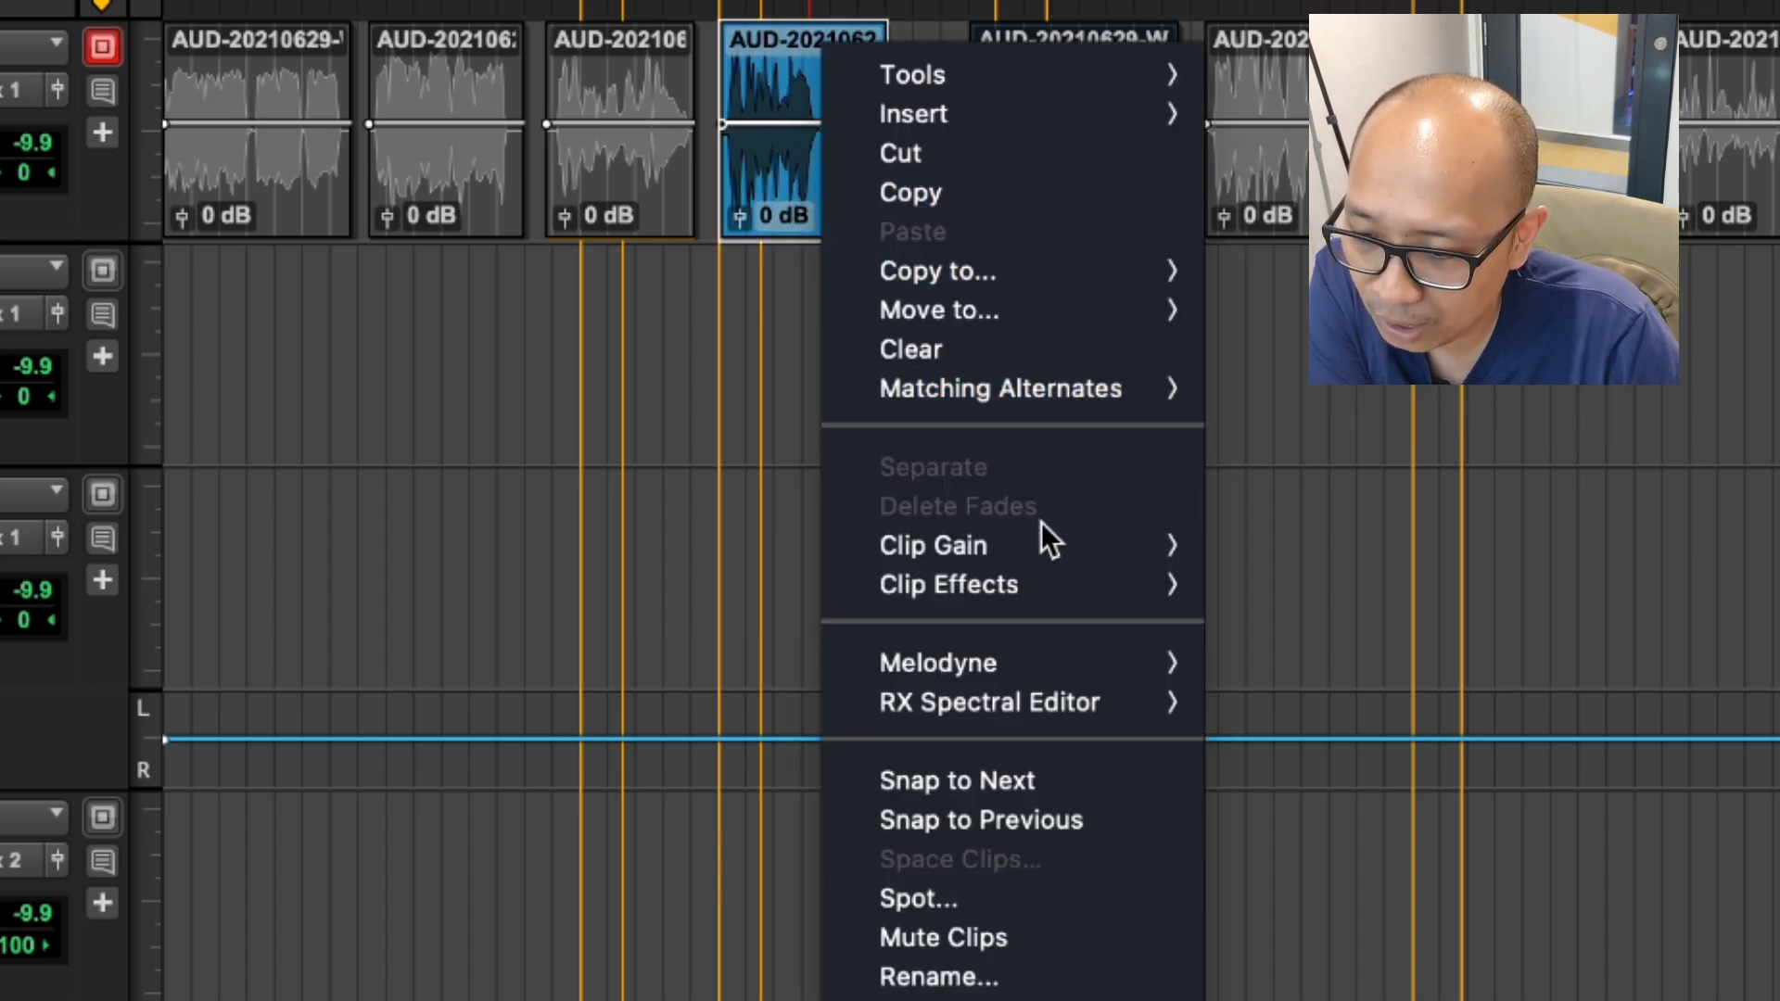
{"action": "mouse_move", "coordinate": [1020, 712]}
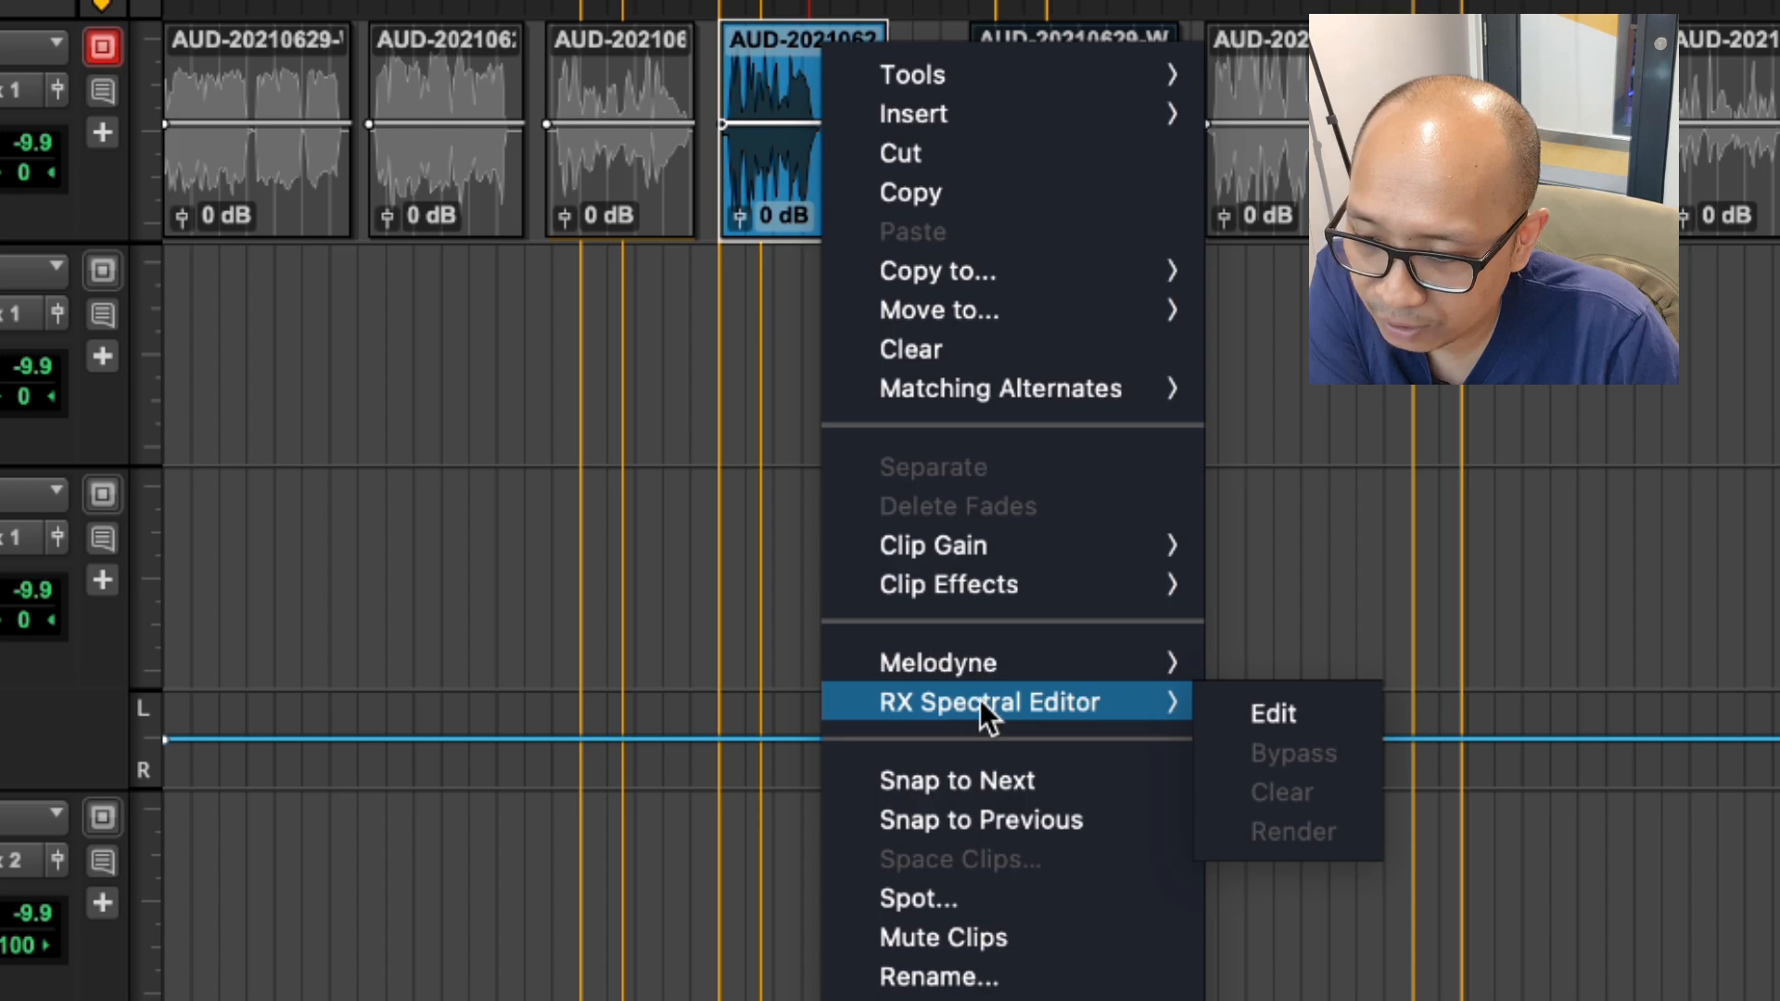
{"action": "left_click", "coordinate": [1270, 712]}
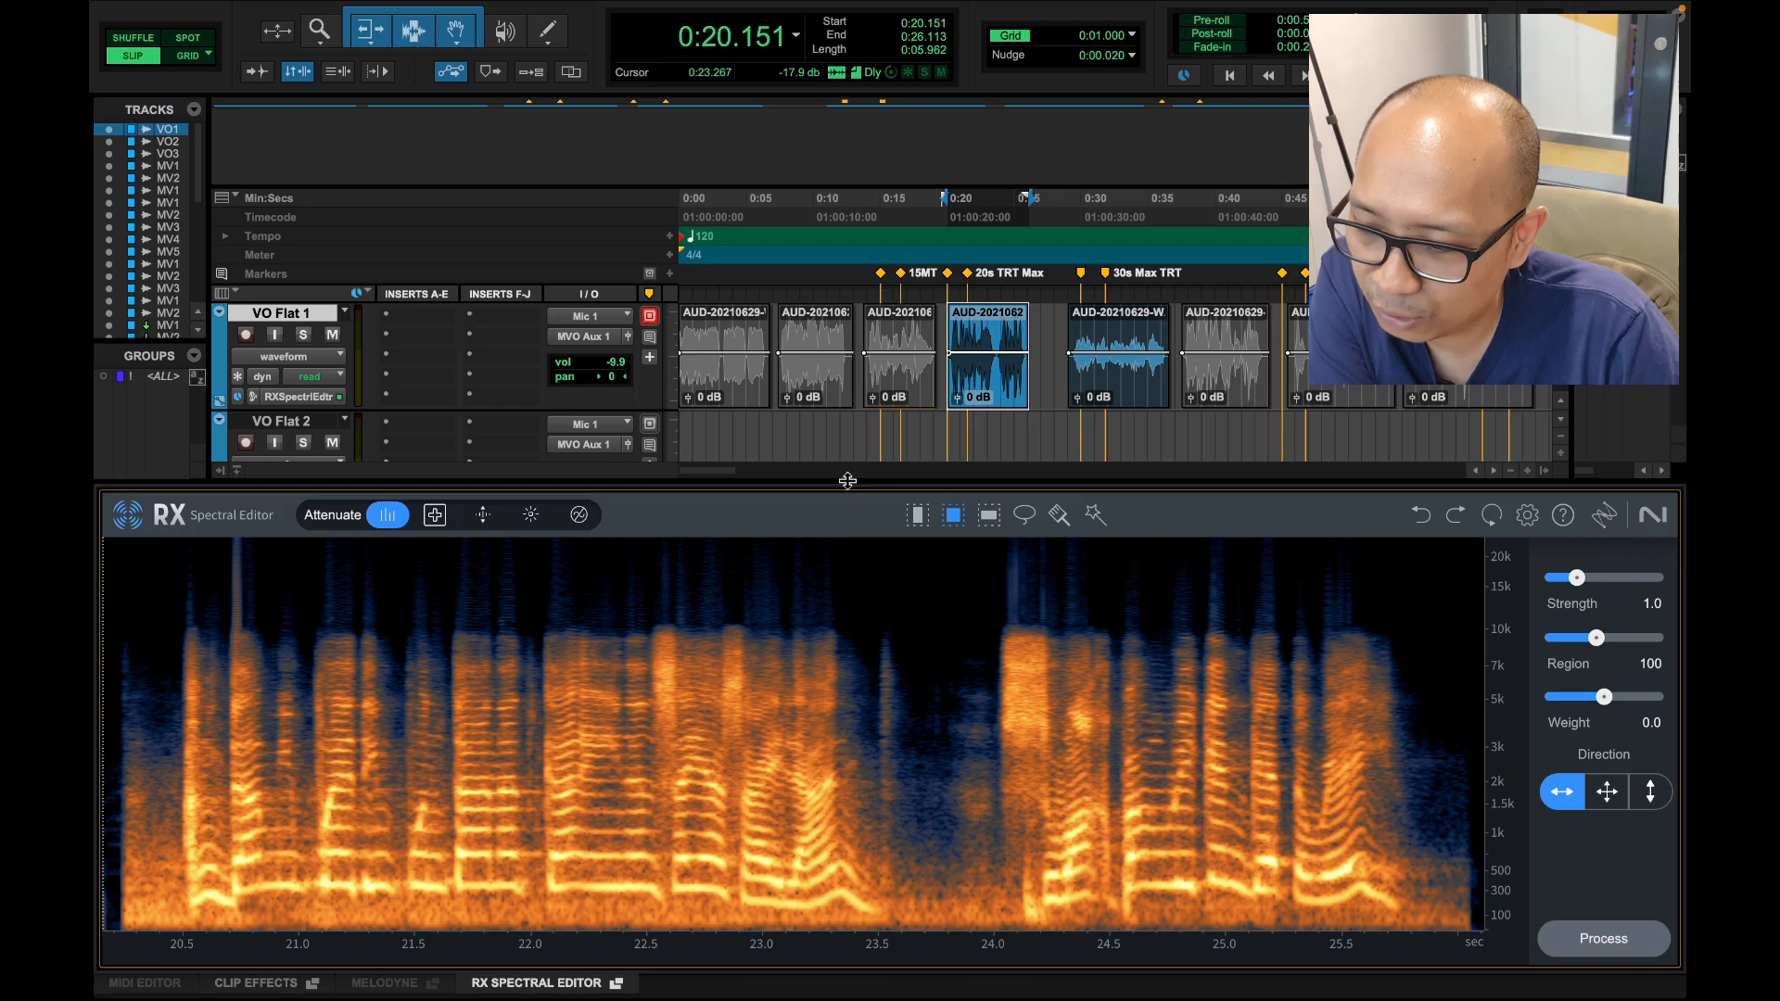
Step: Collapse and restore the docked RX Spectral Editor pane by resizing it and by toggling the editor from the VO Flat 1 track
{"action": "left_click_drag", "start_coordinate": [849, 482], "coordinate": [855, 901]}
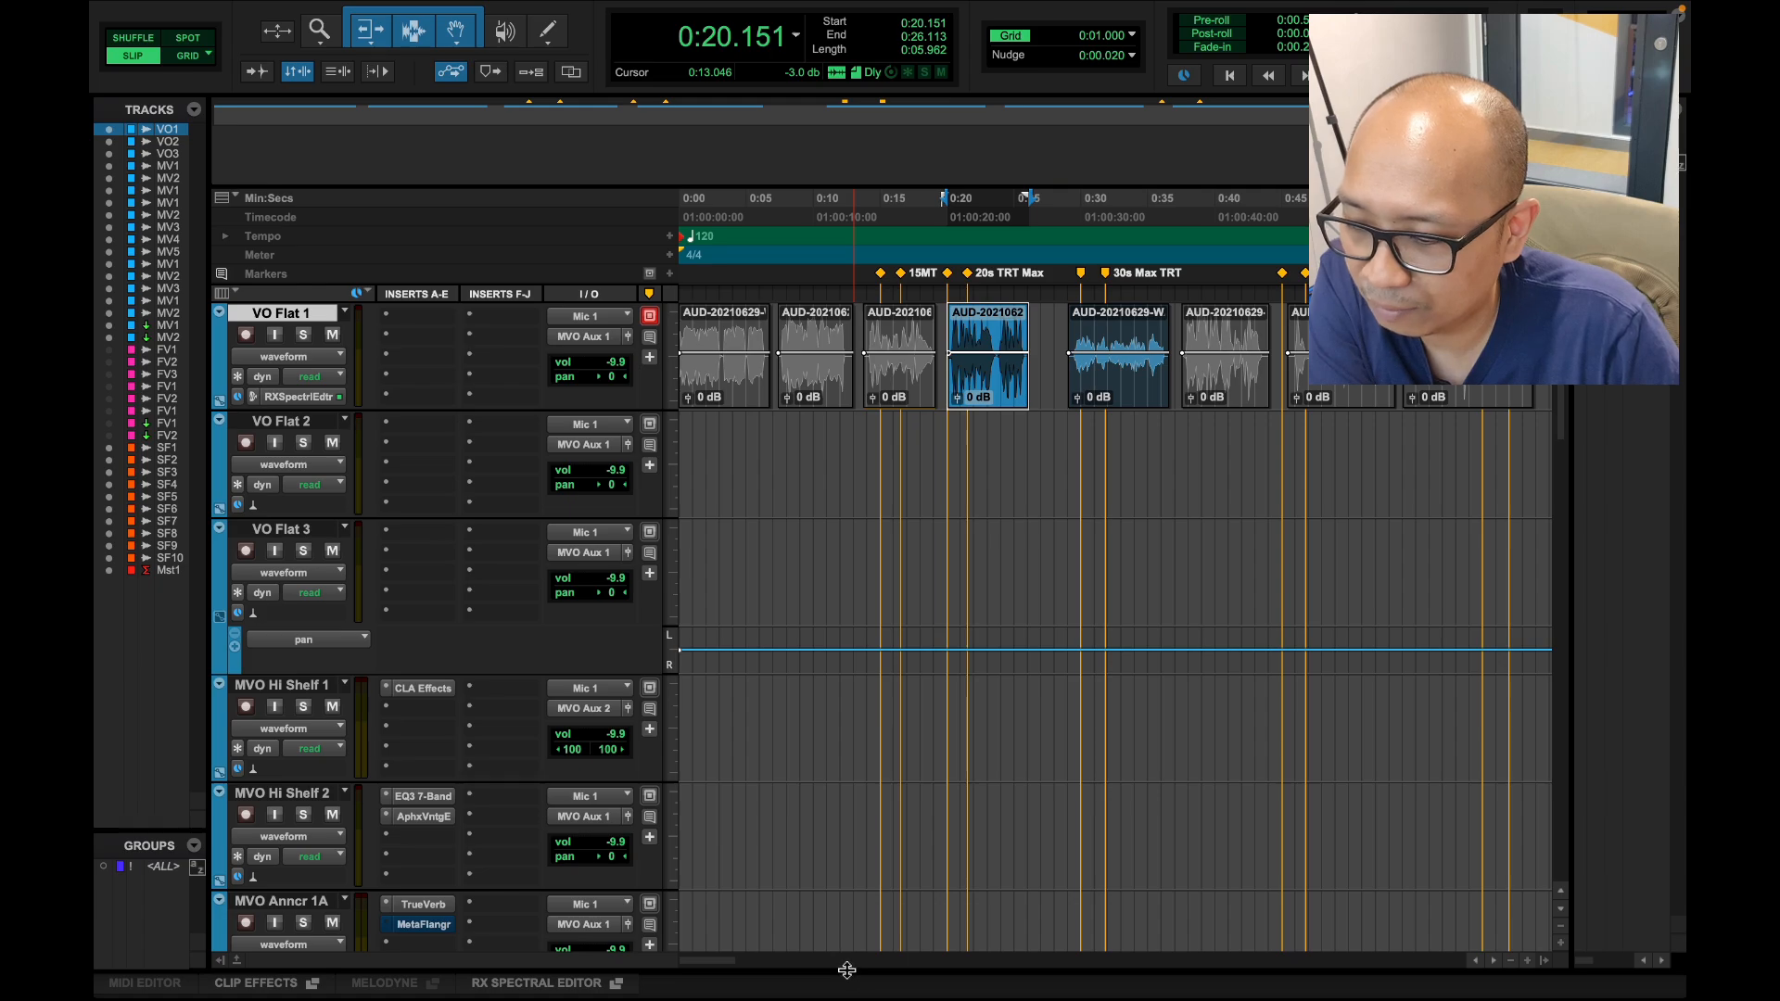
{"action": "left_click_drag", "start_coordinate": [846, 965], "coordinate": [854, 519]}
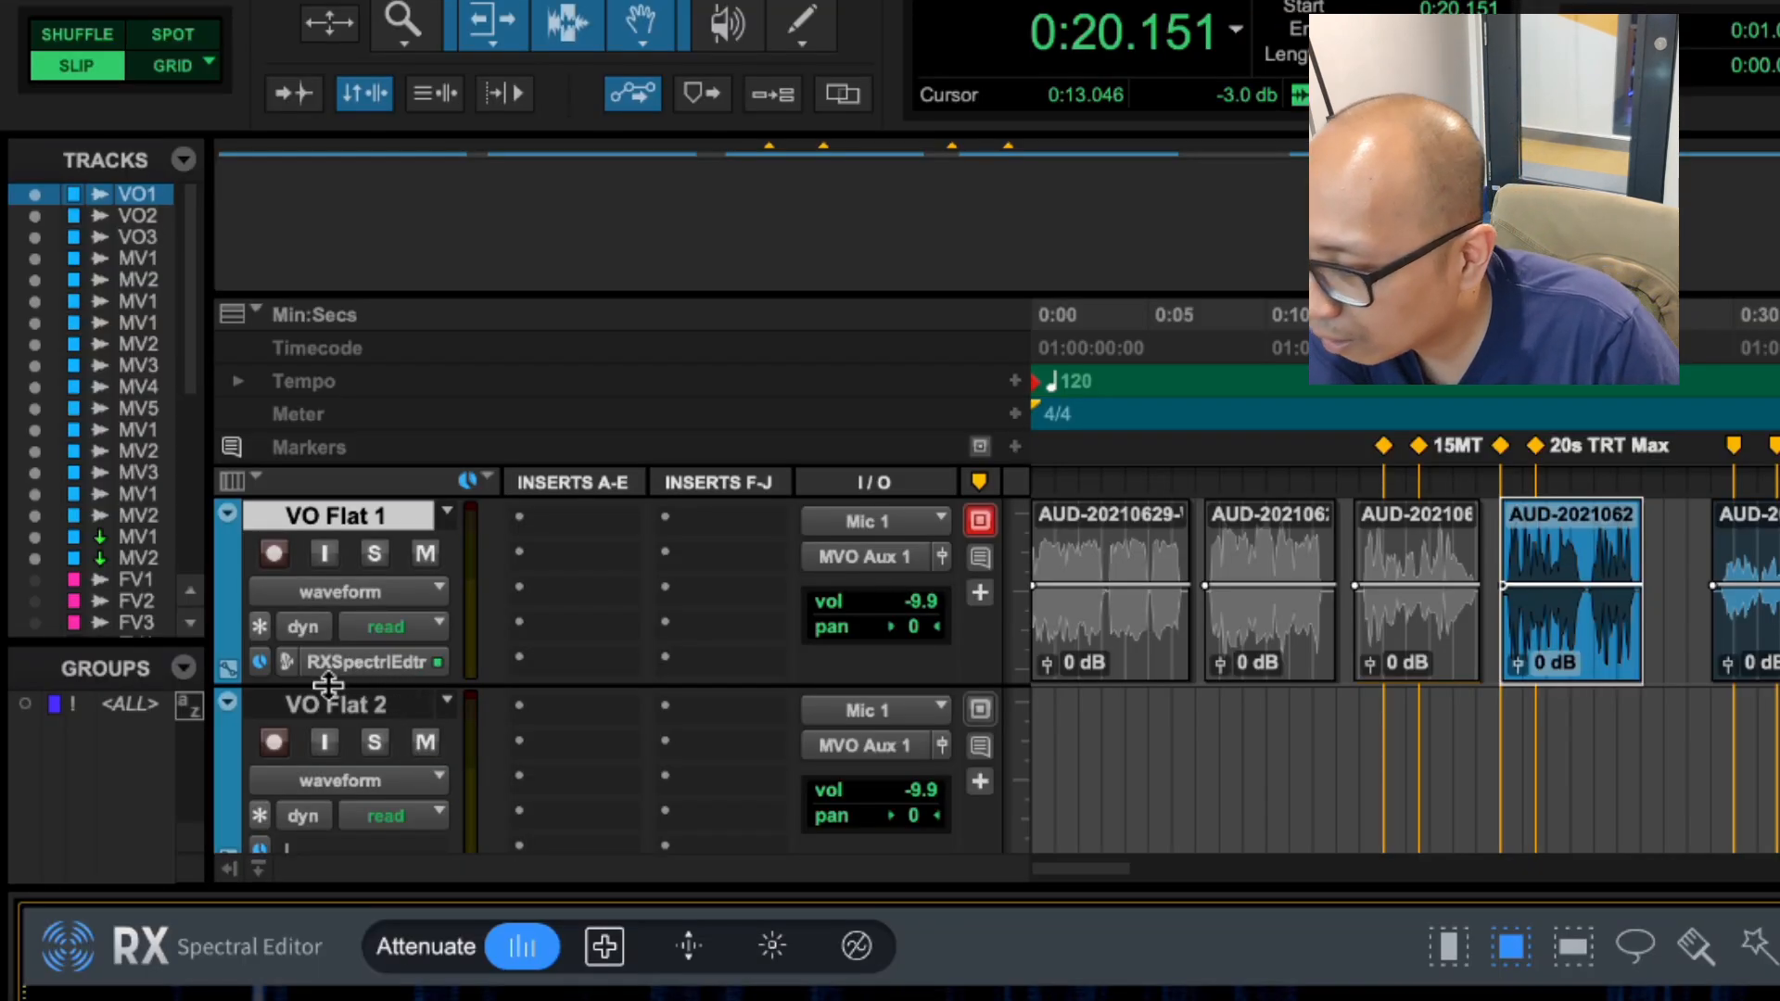
{"action": "left_click", "coordinate": [374, 668]}
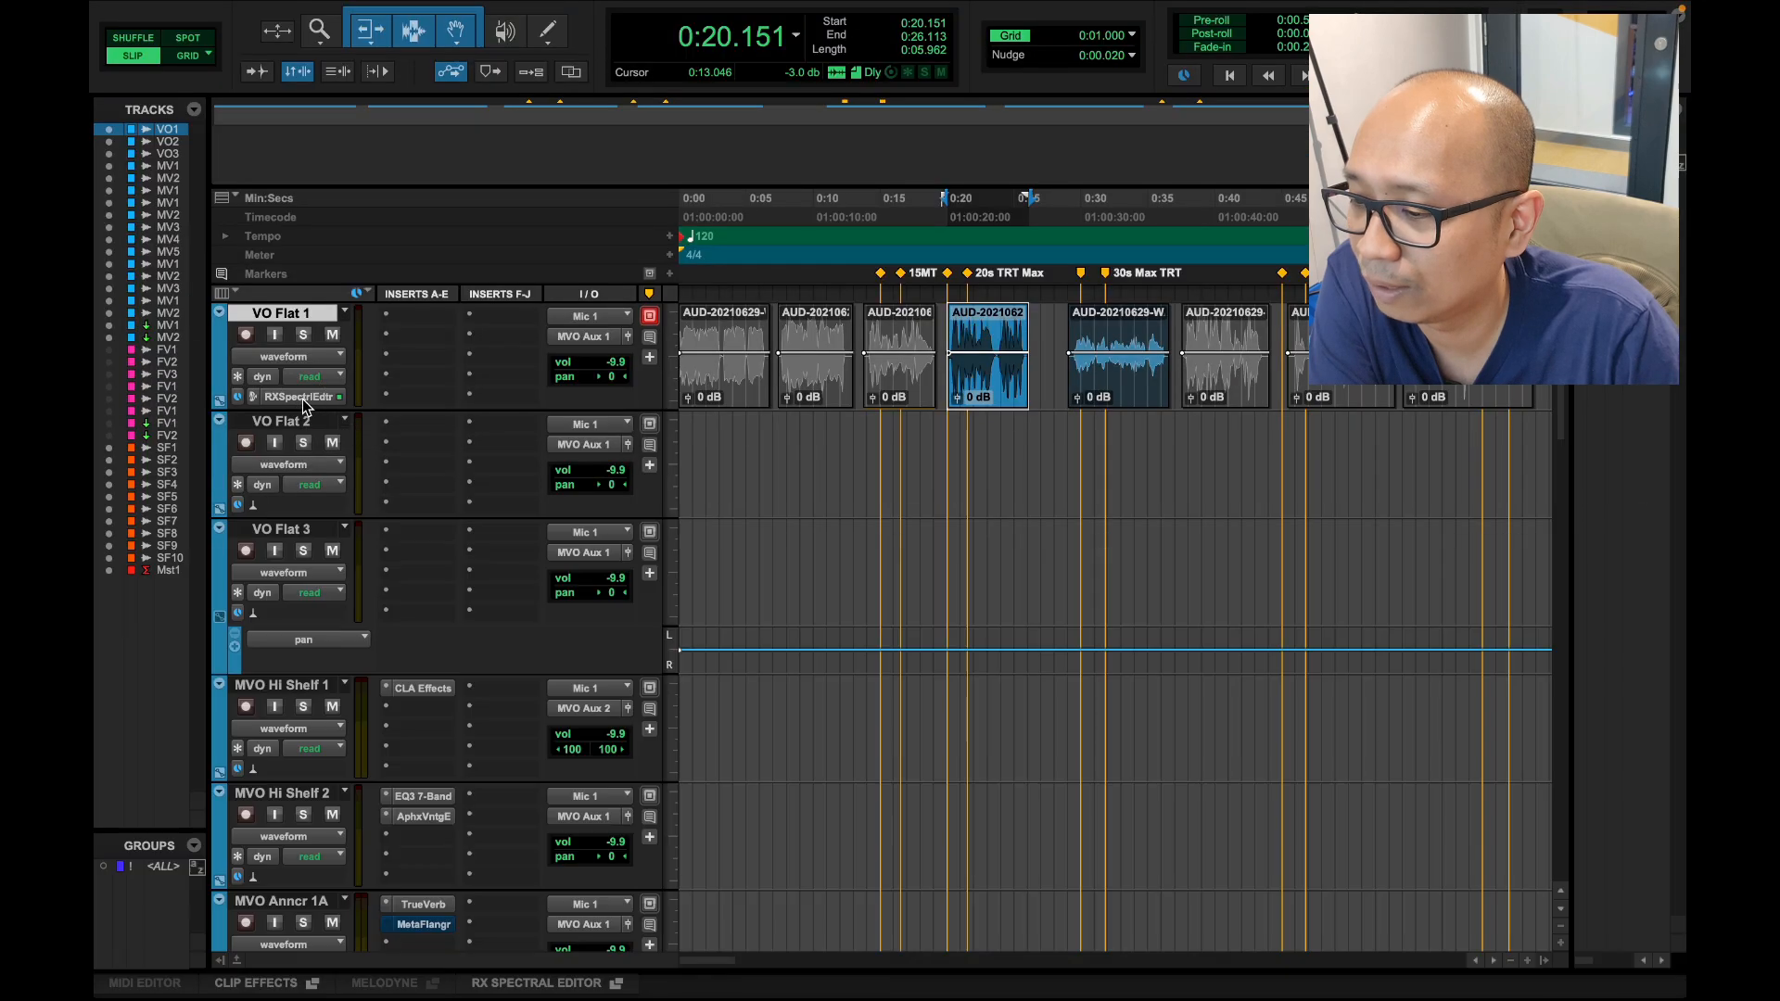
{"action": "left_click", "coordinate": [302, 399]}
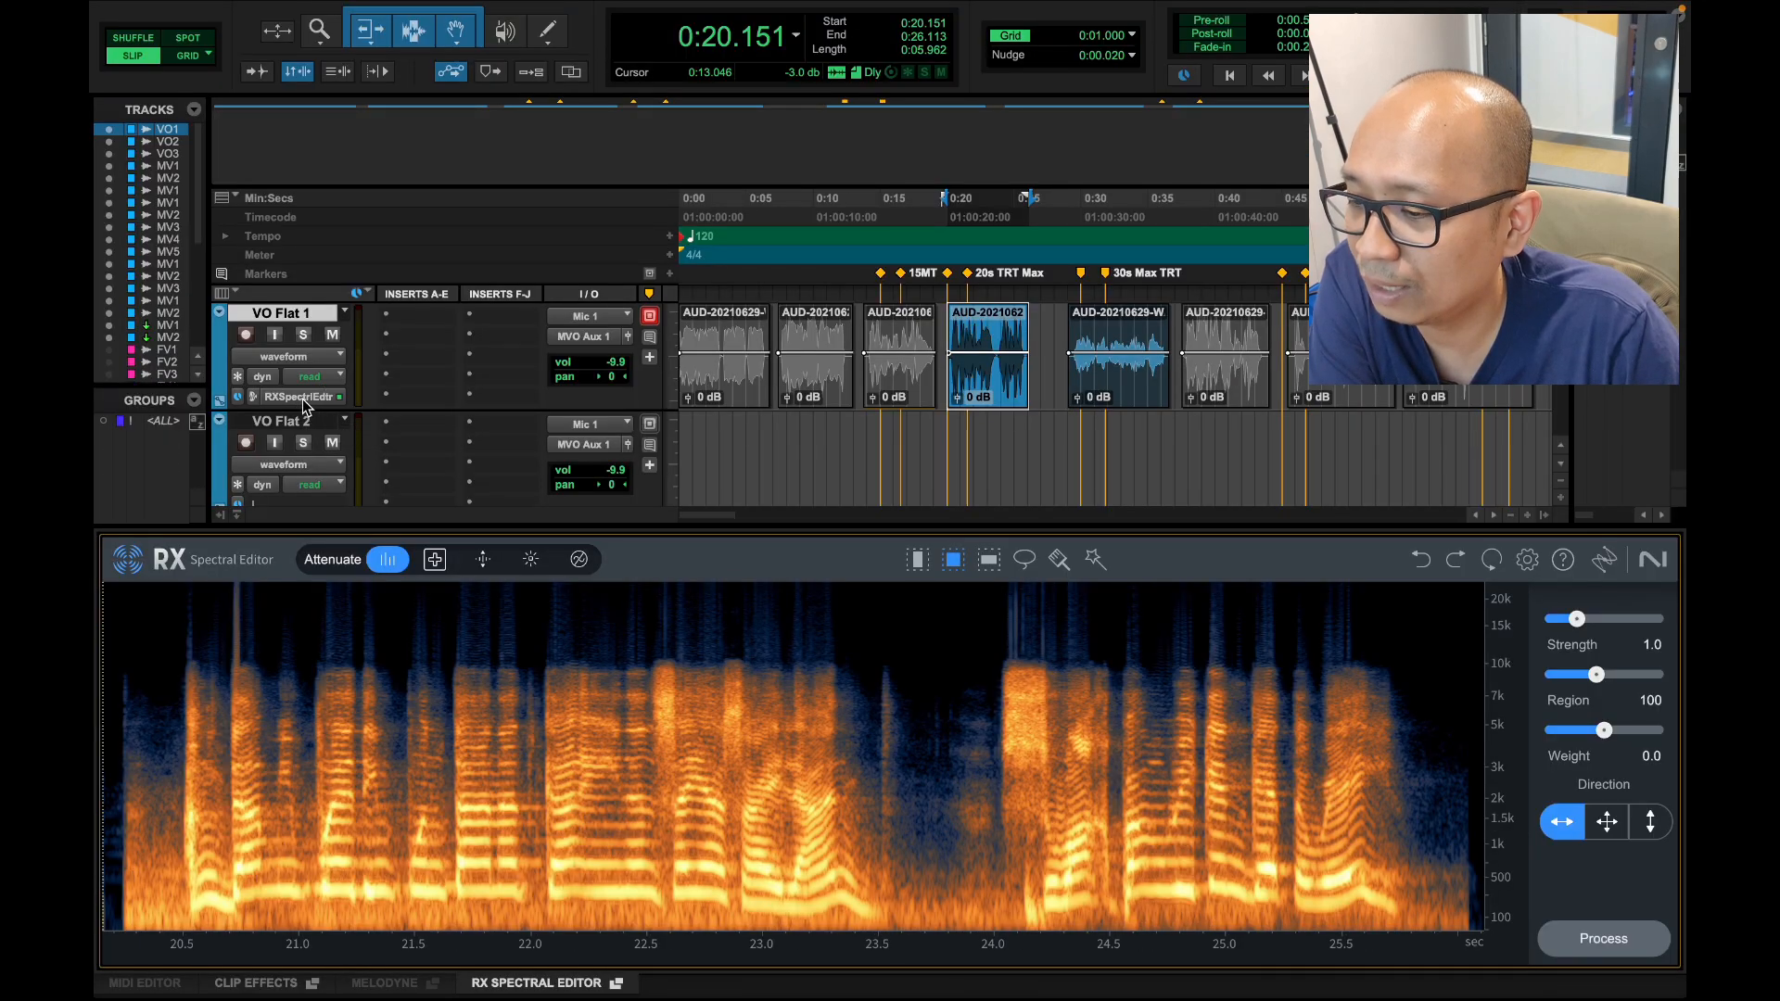
{"action": "left_click", "coordinate": [303, 399]}
{"action": "left_click", "coordinate": [303, 399]}
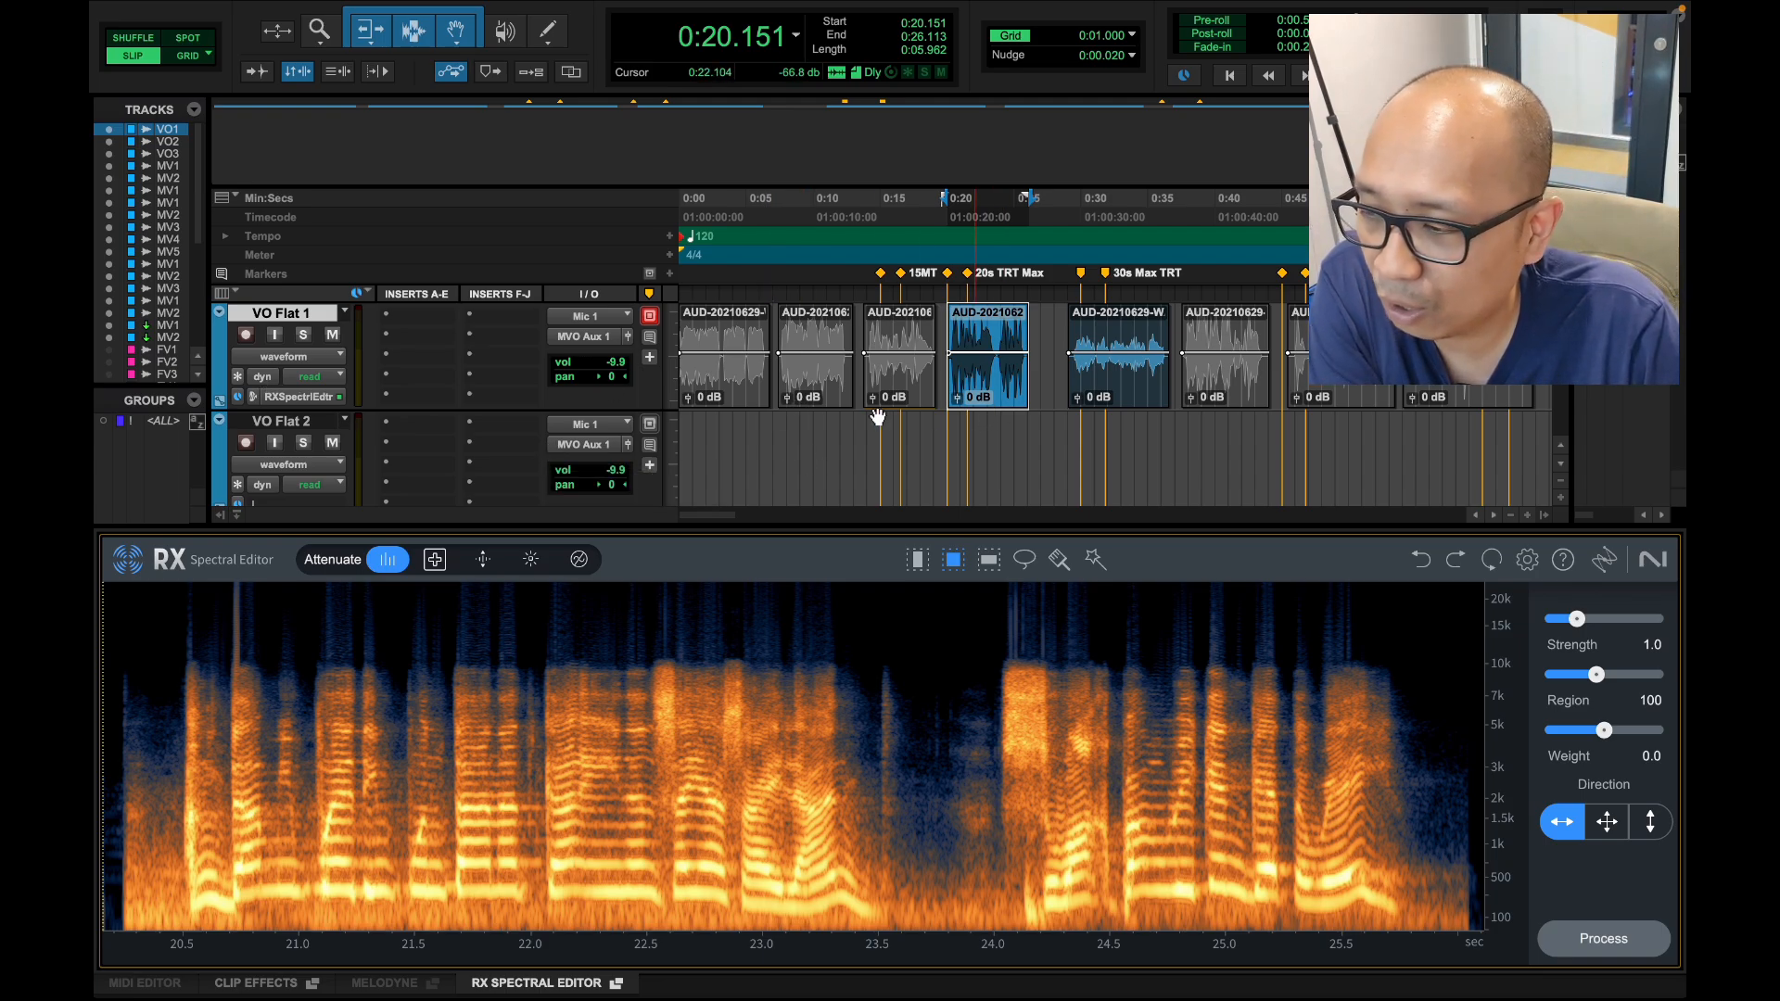
{"action": "left_click", "coordinate": [299, 401]}
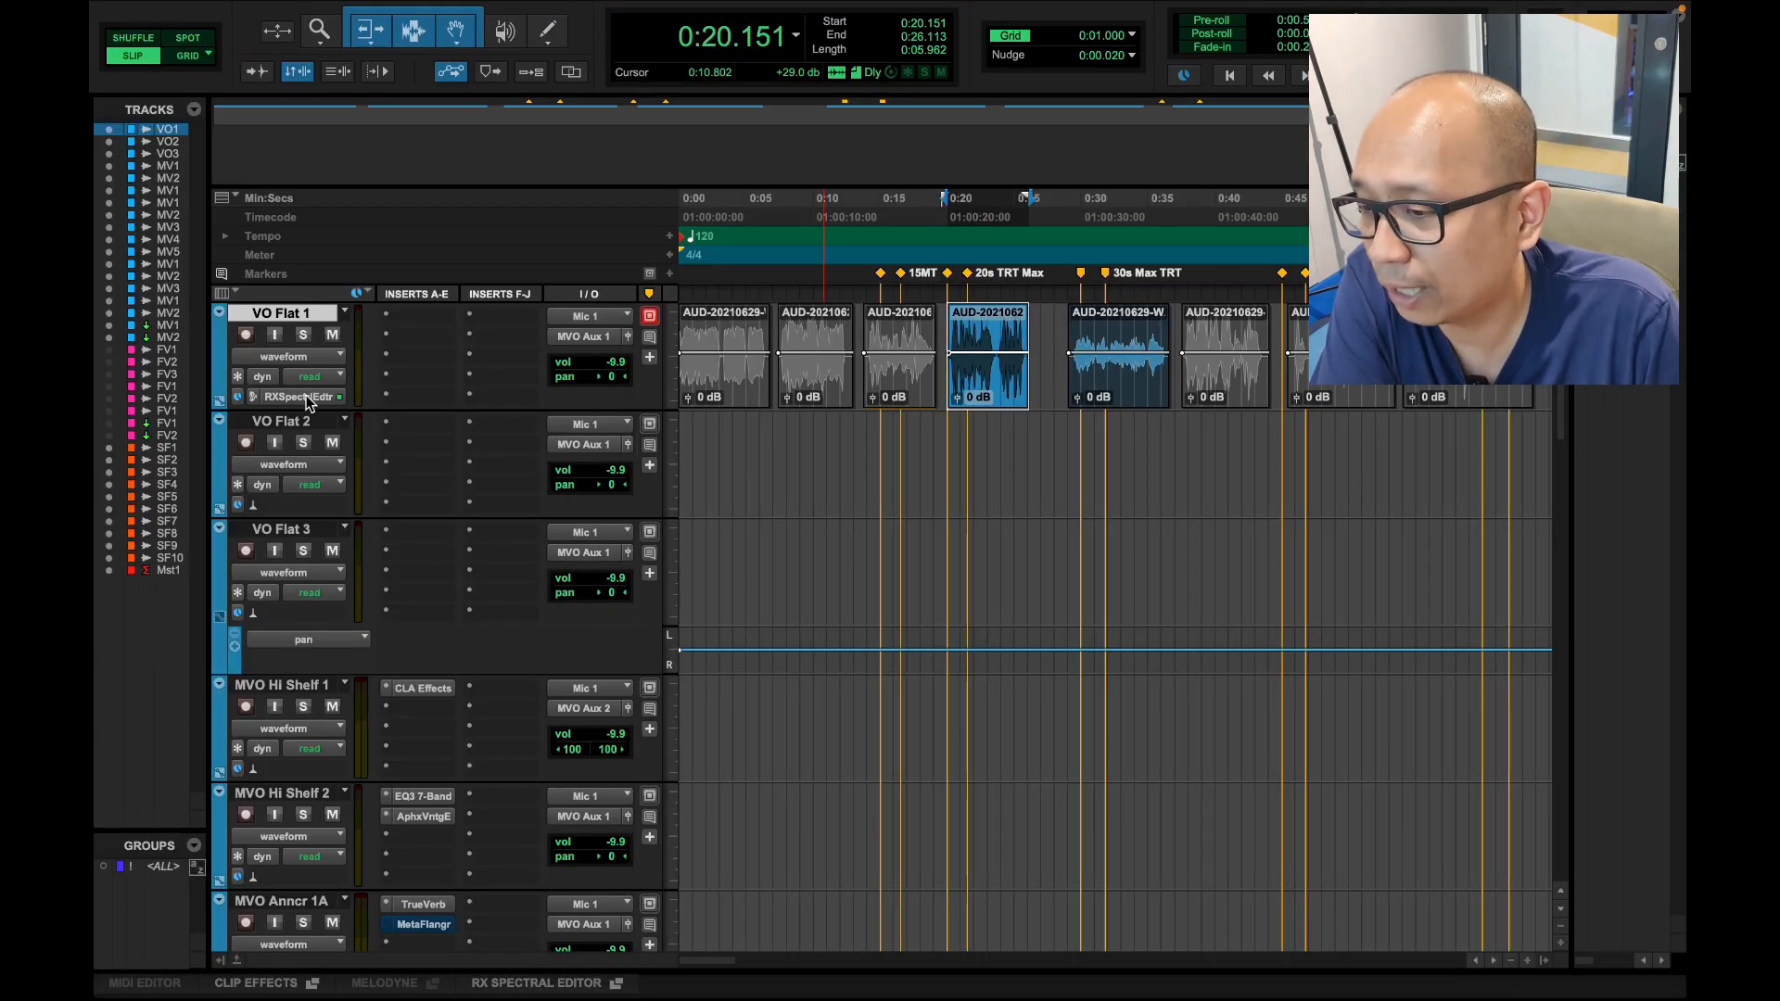
{"action": "left_click", "coordinate": [306, 395]}
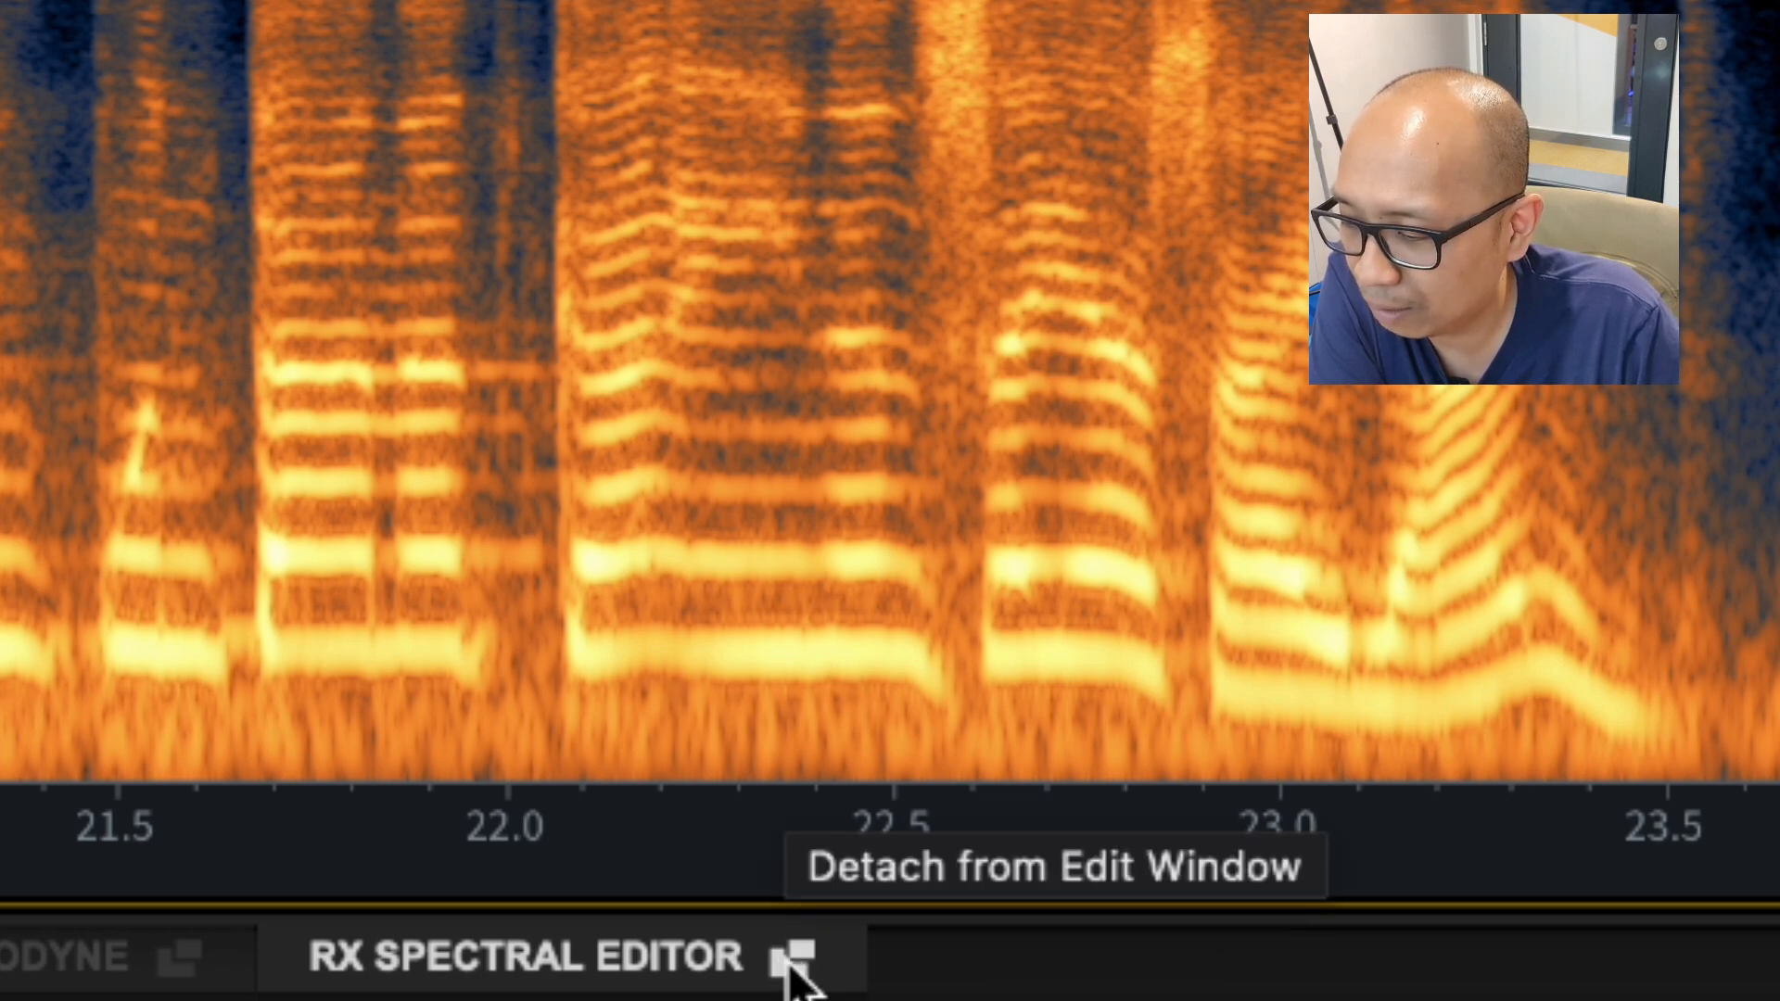
Step: Detach the RX Spectral Editor into a floating window, and dock it back to the Edit window
{"action": "left_click", "coordinate": [791, 959]}
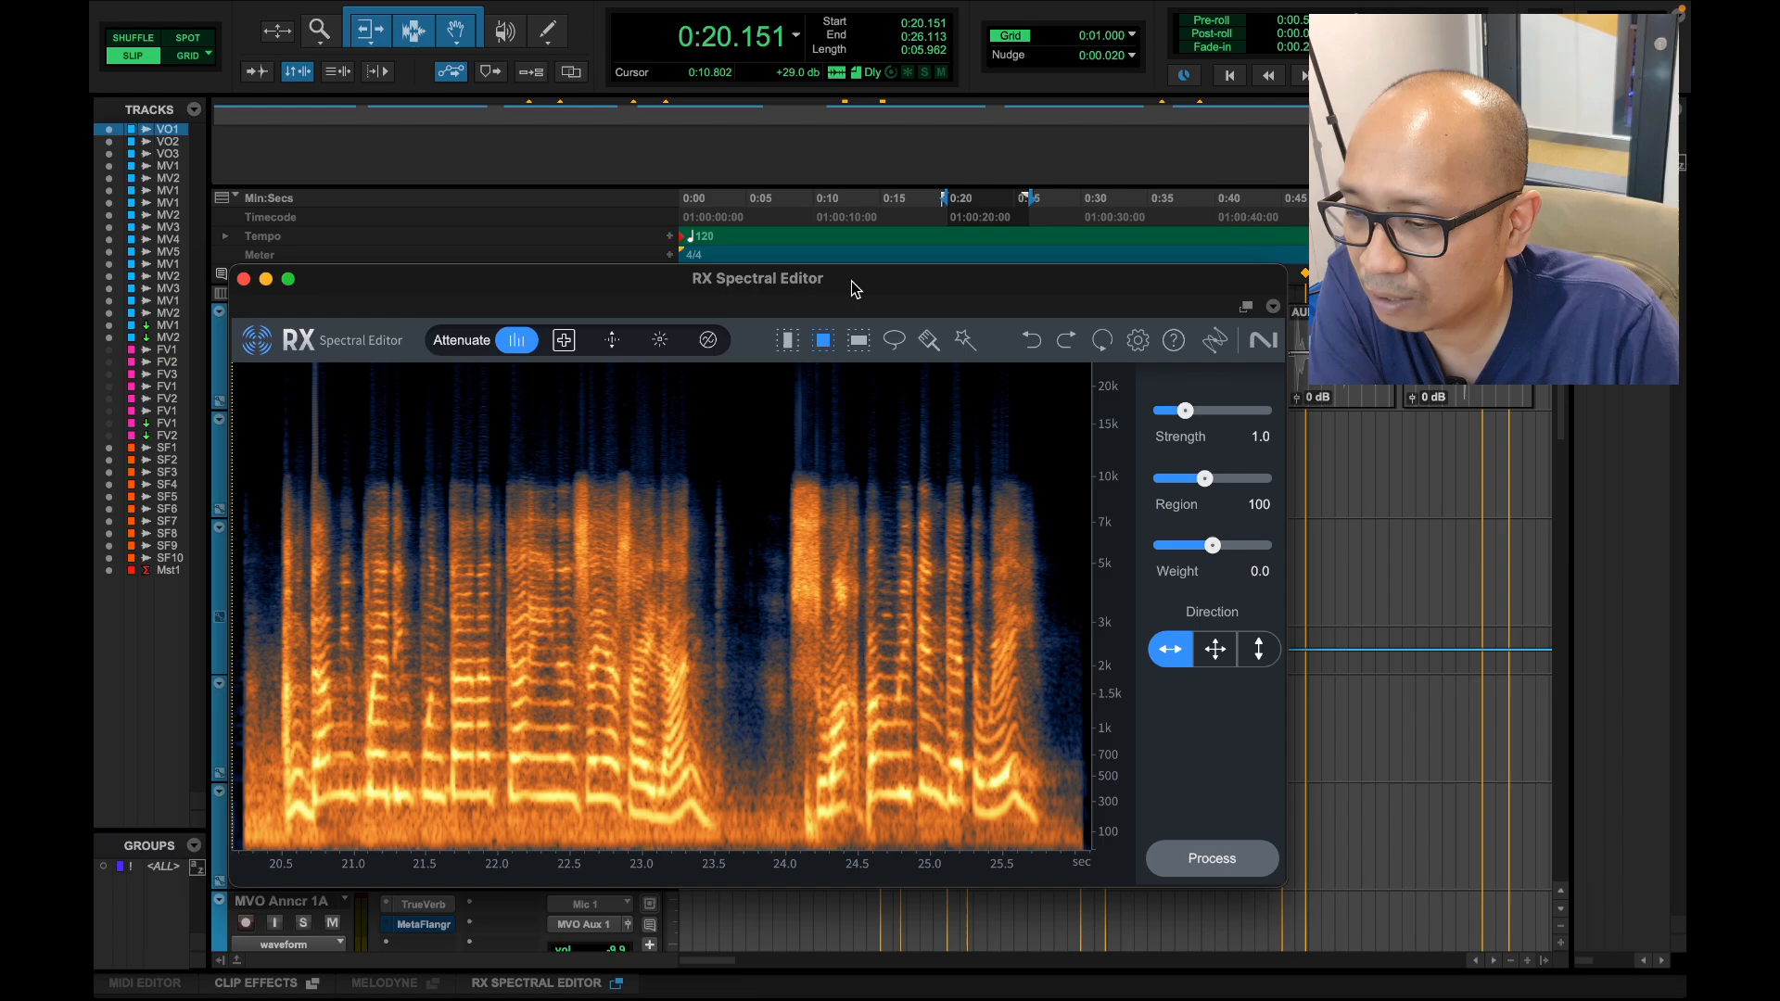
{"action": "left_click_drag", "start_coordinate": [852, 281], "coordinate": [859, 200]}
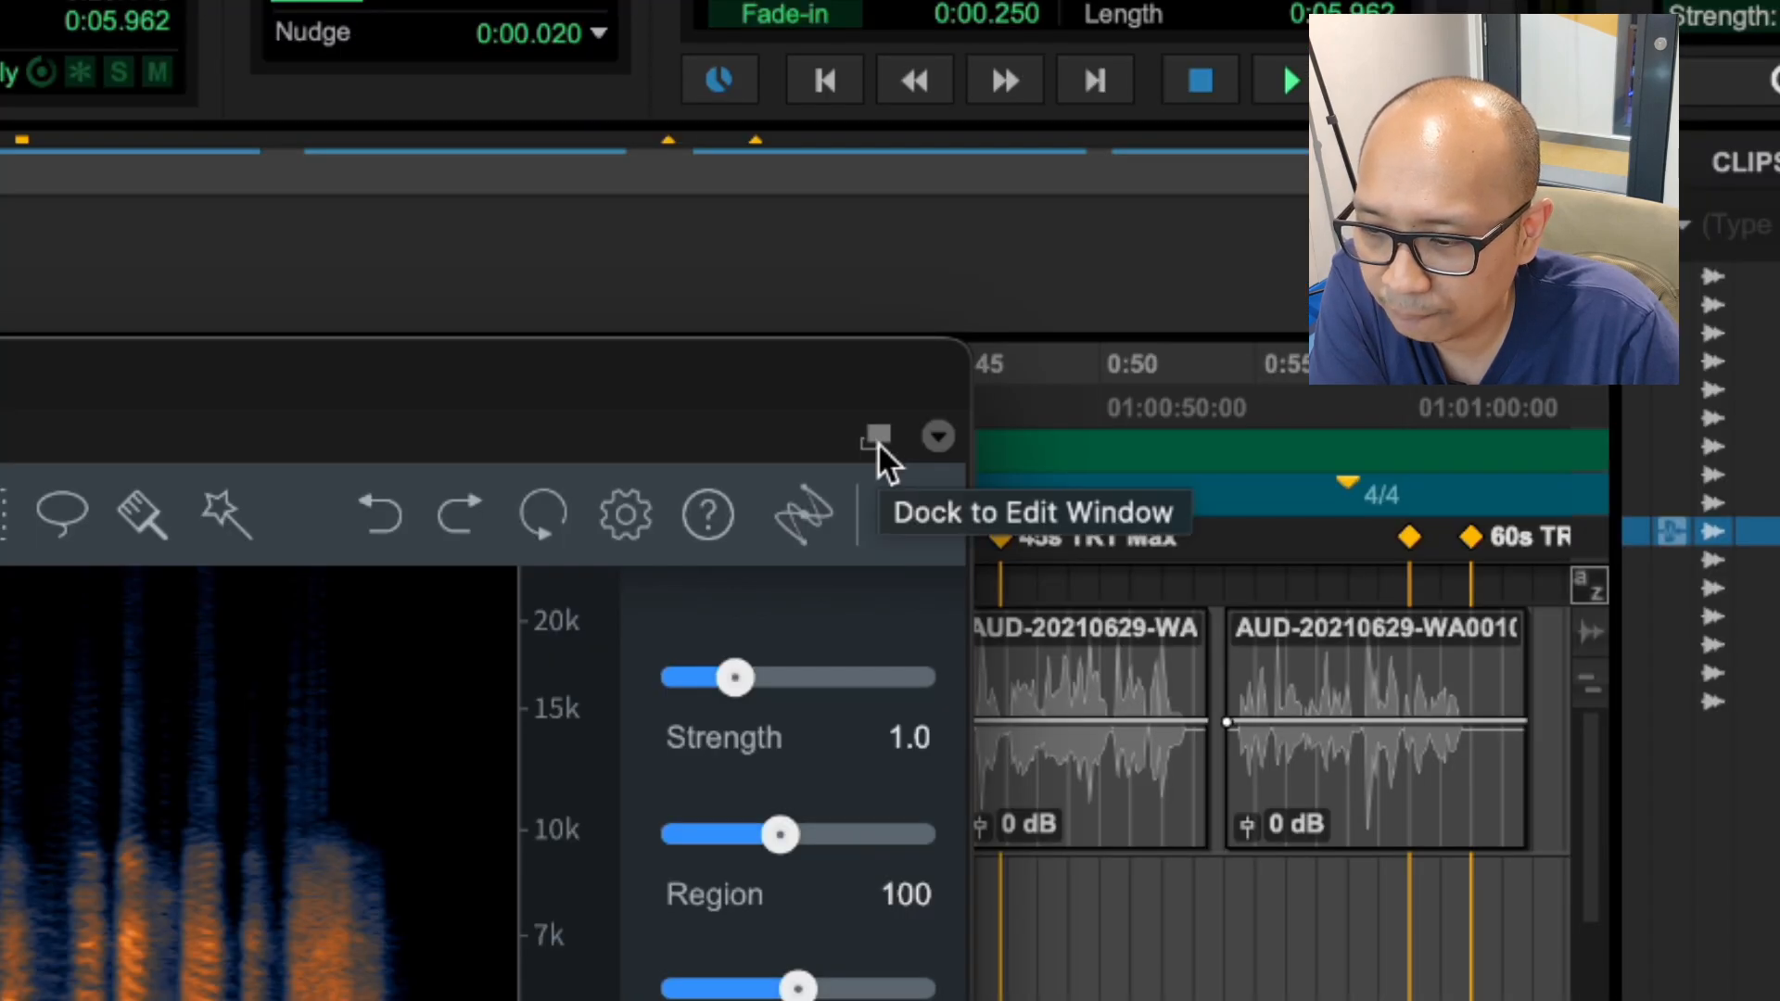
{"action": "left_click", "coordinate": [879, 449]}
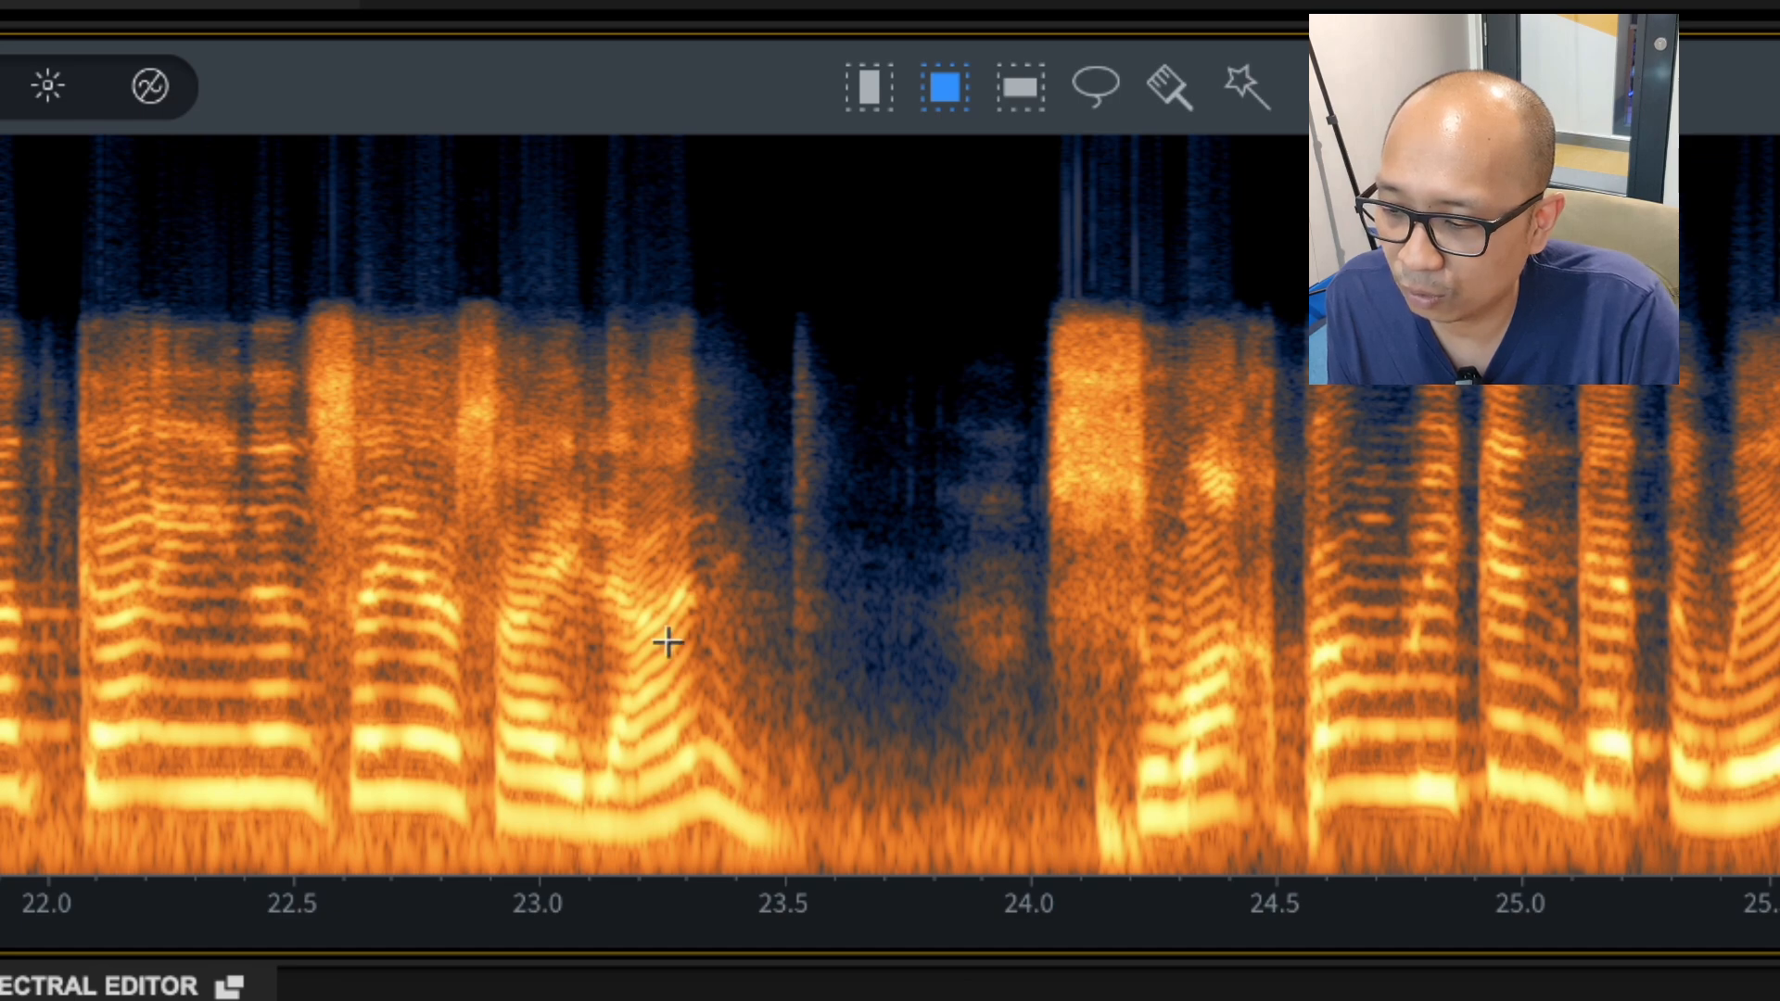
Step: Try rectangular spectrogram selections over the pause at about 23.3–23.8 s and the lowest harmonic at about 22.1–22.6 s, clearing each one
{"action": "left_click_drag", "start_coordinate": [686, 867], "coordinate": [953, 142]}
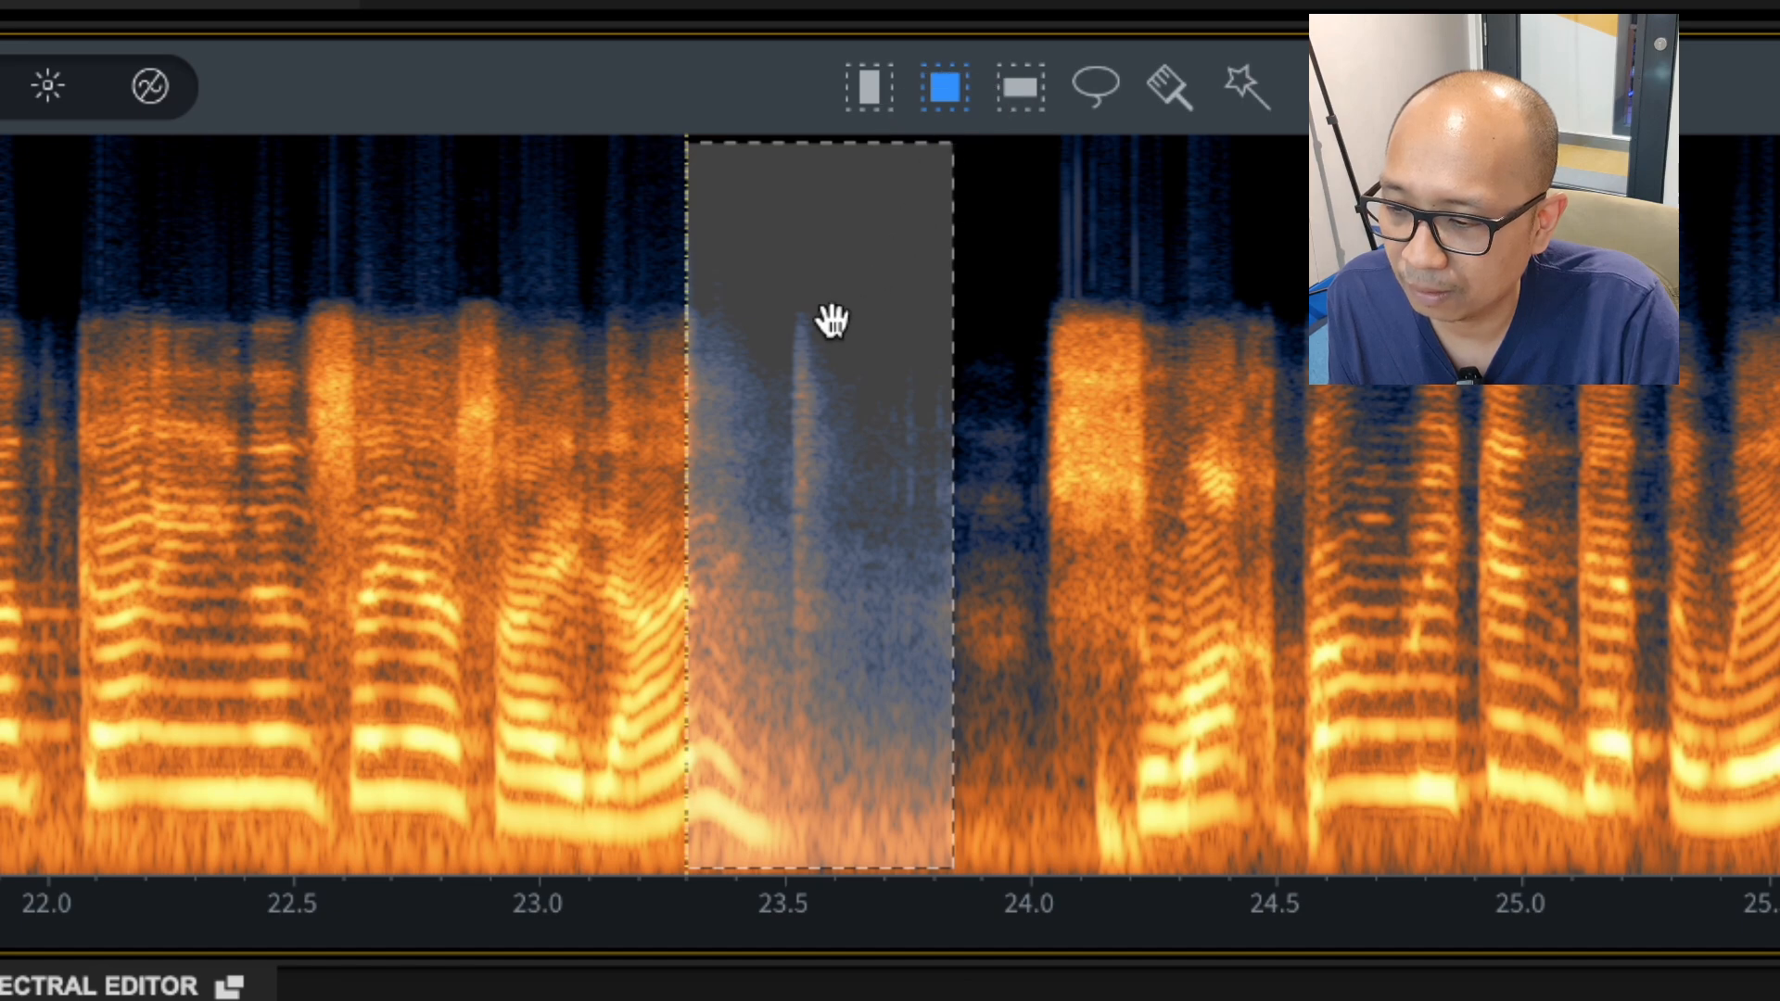
{"action": "left_click", "coordinate": [615, 357]}
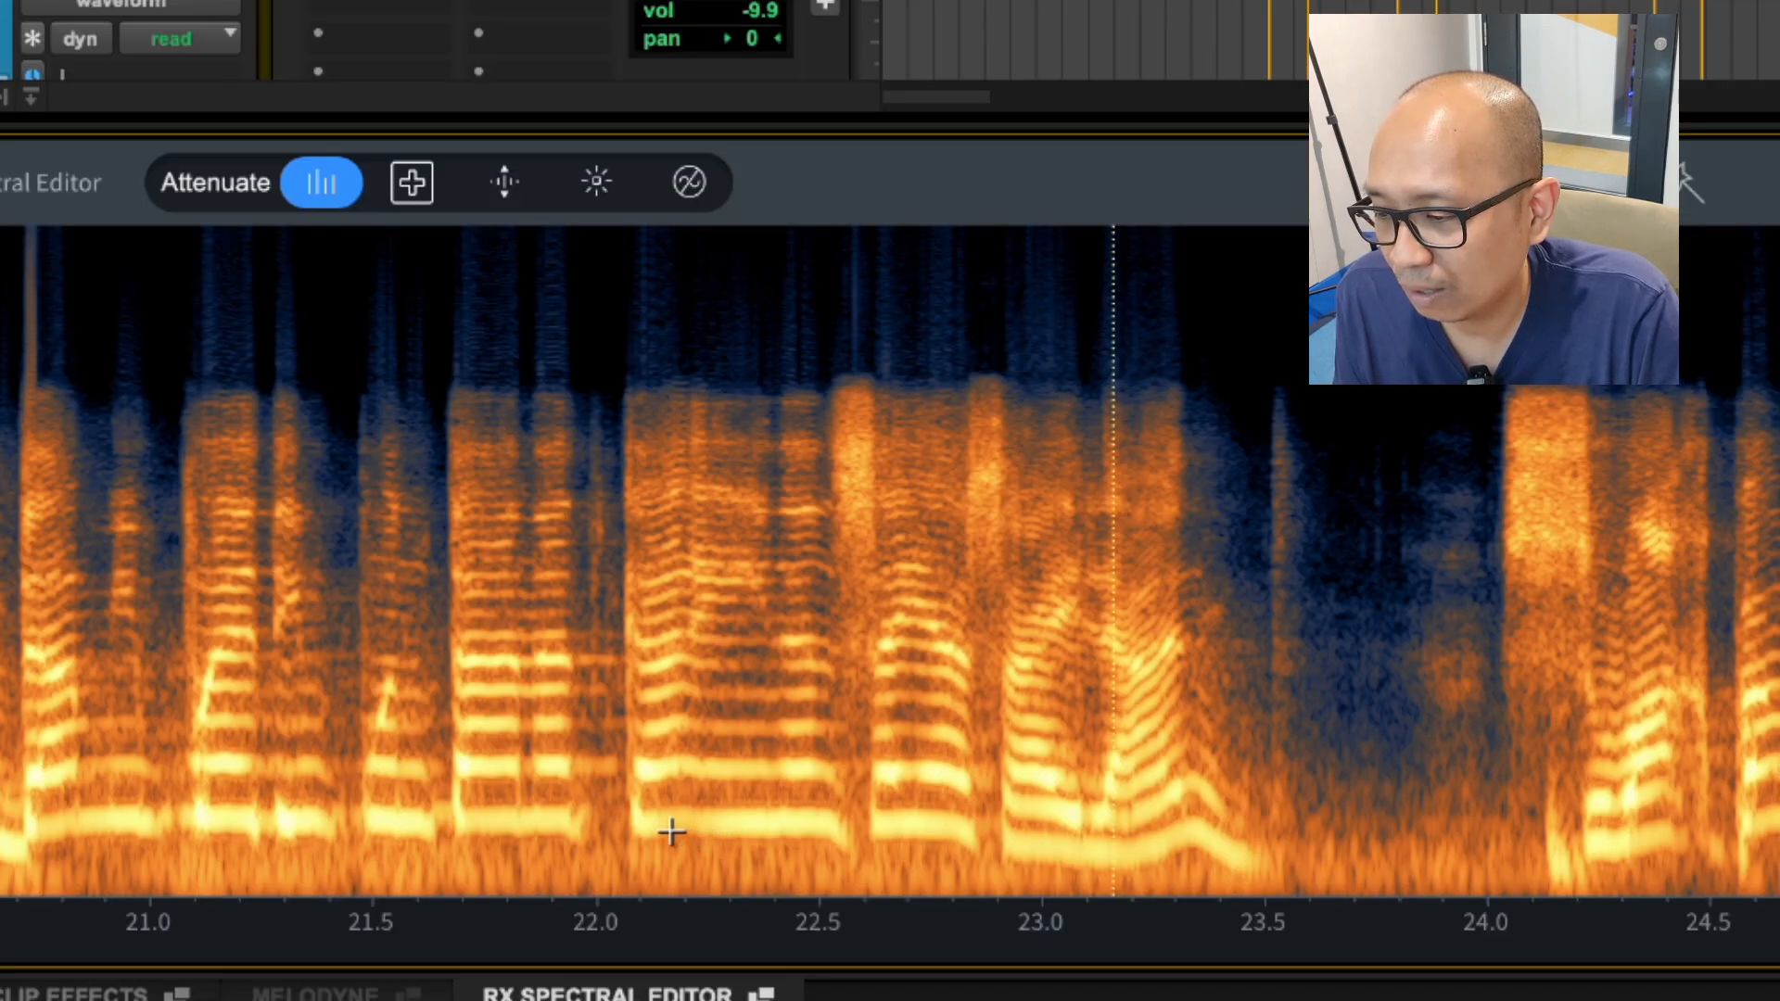
{"action": "left_click_drag", "start_coordinate": [627, 796], "coordinate": [877, 851]}
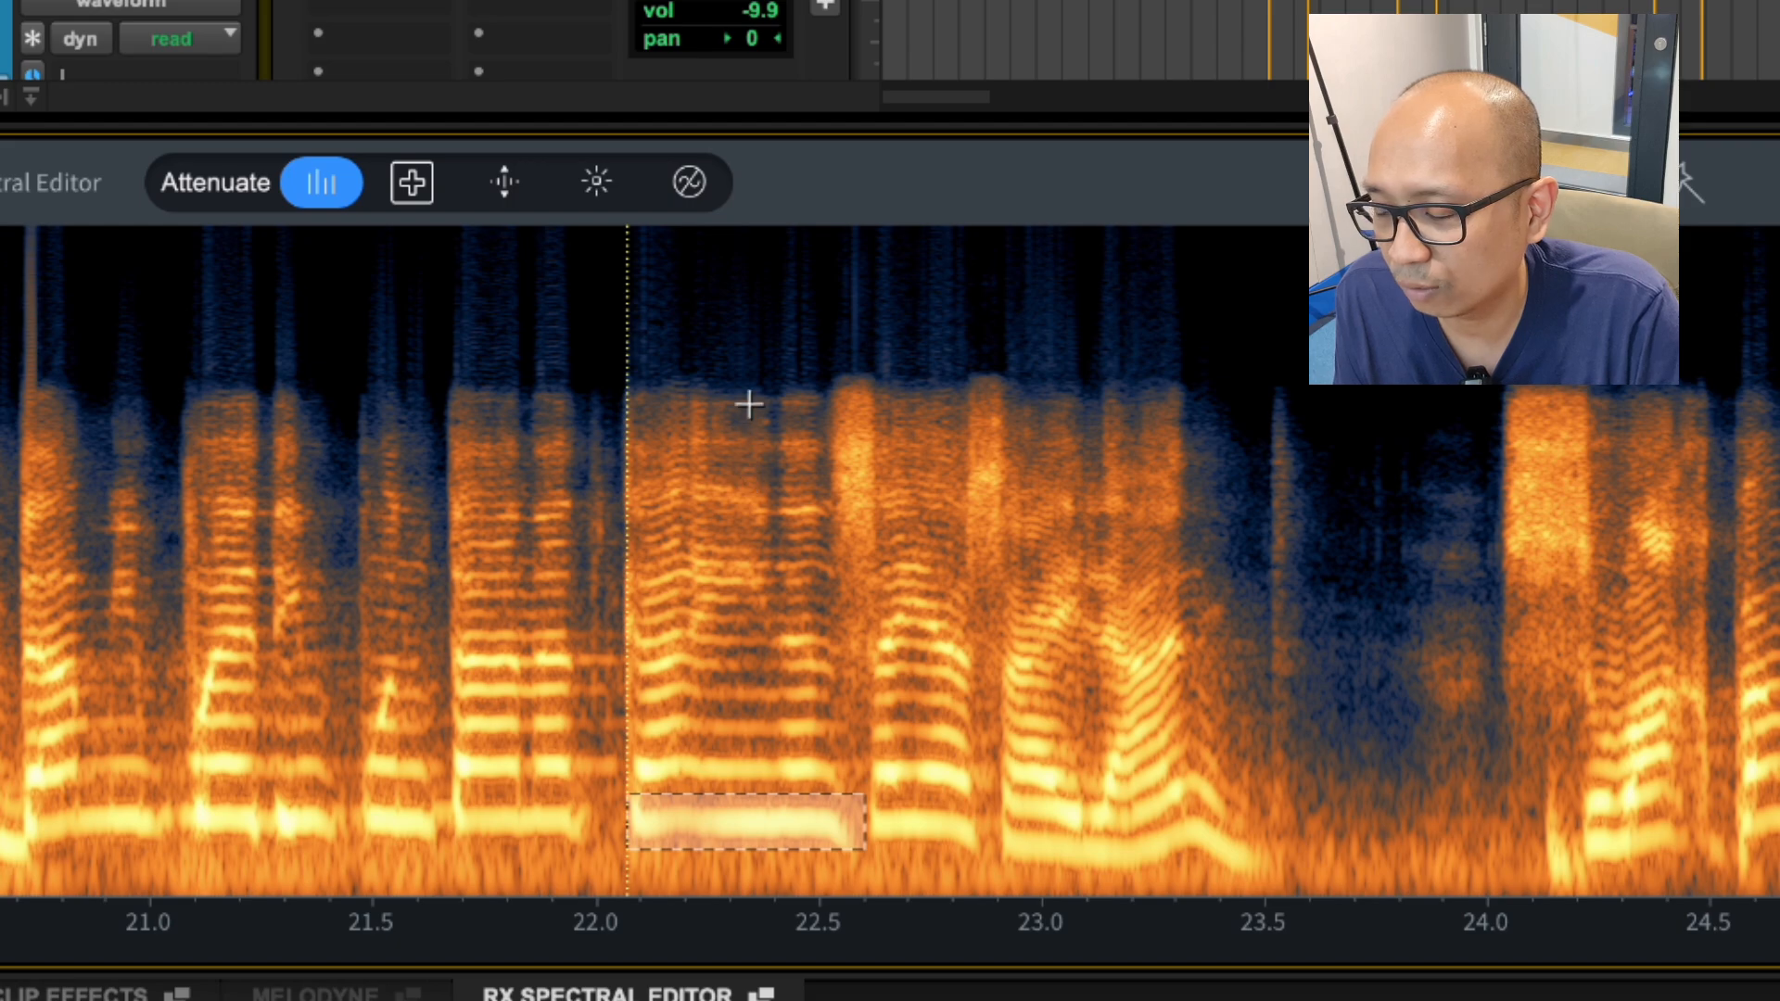
{"action": "left_click", "coordinate": [715, 489]}
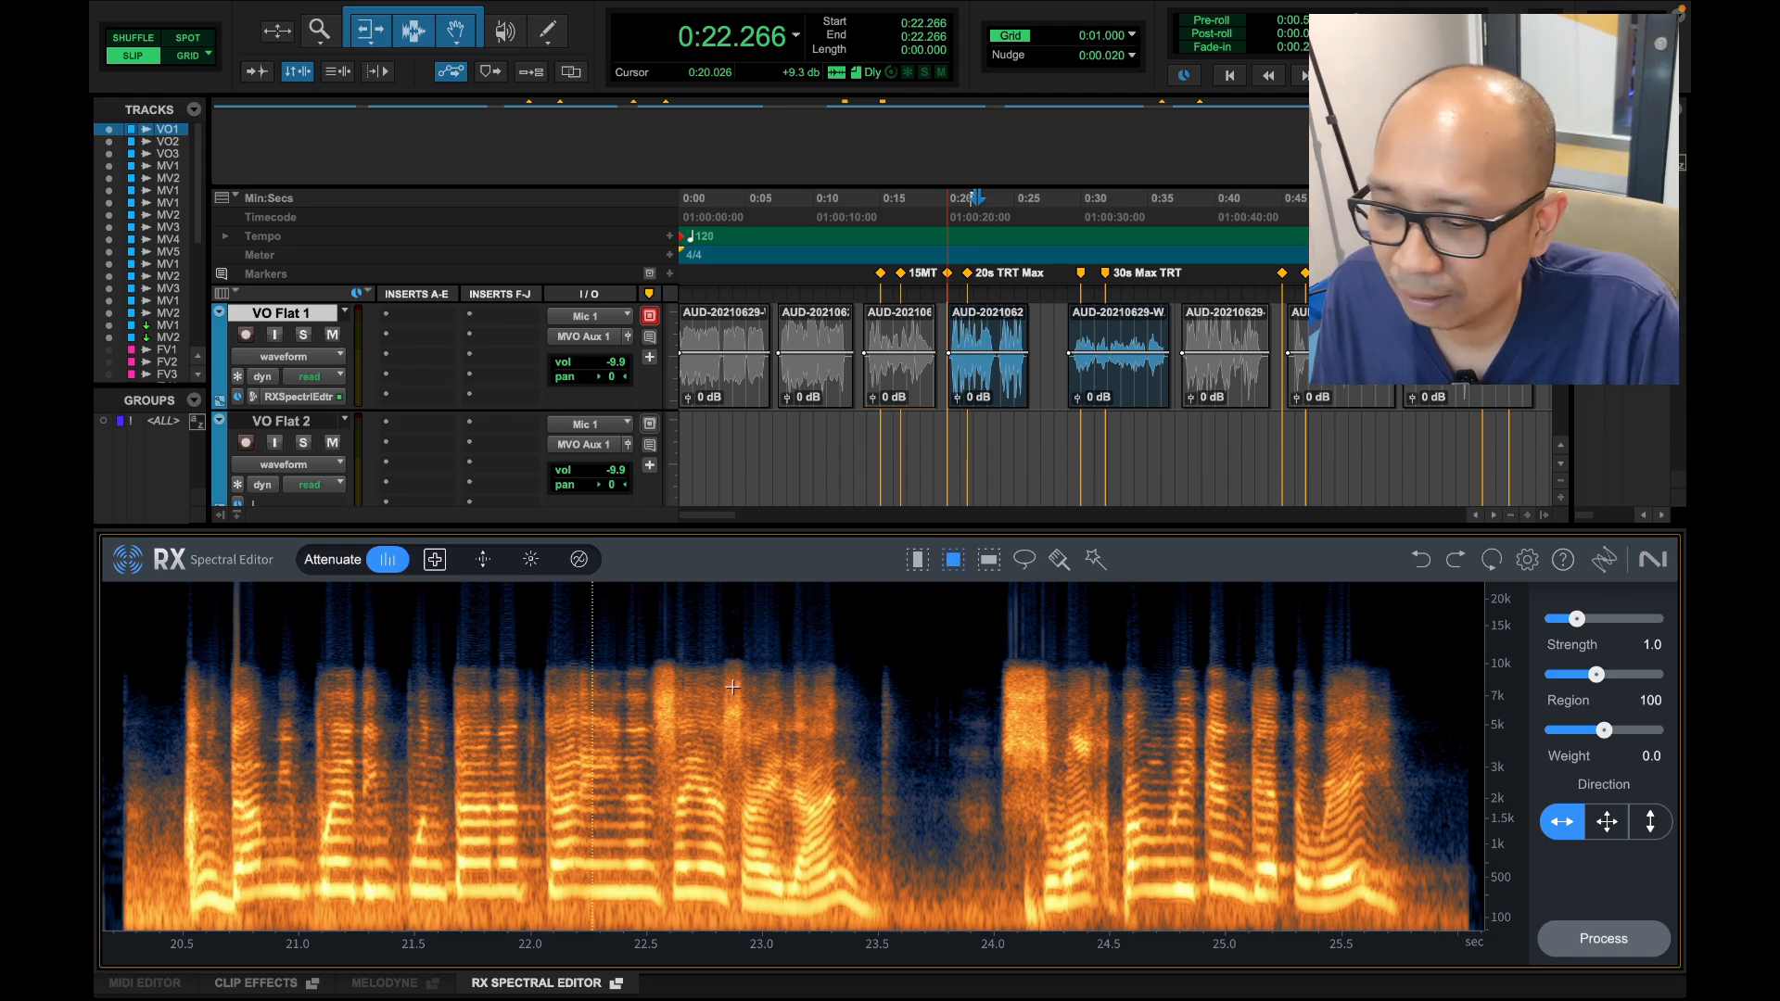
Step: Play the VO Flat 1 audio from 0:20.461, and stop playback
{"action": "left_click", "coordinate": [174, 623]}
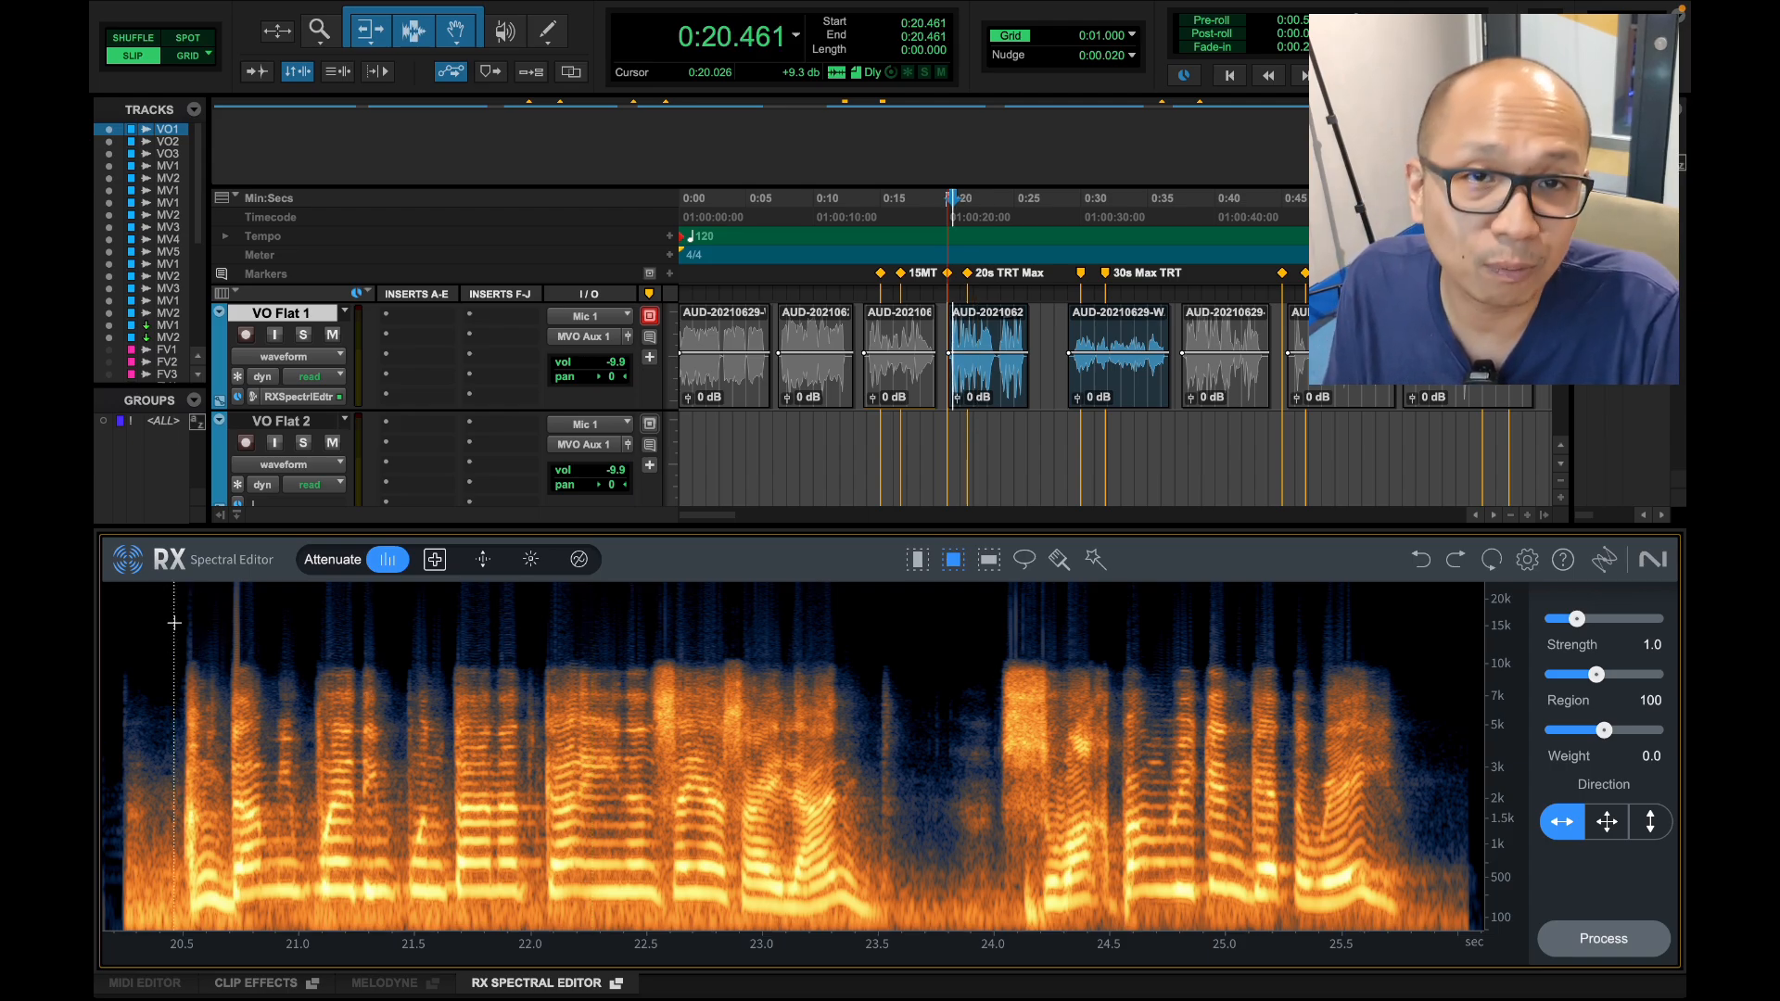
{"action": "key", "text": "space"}
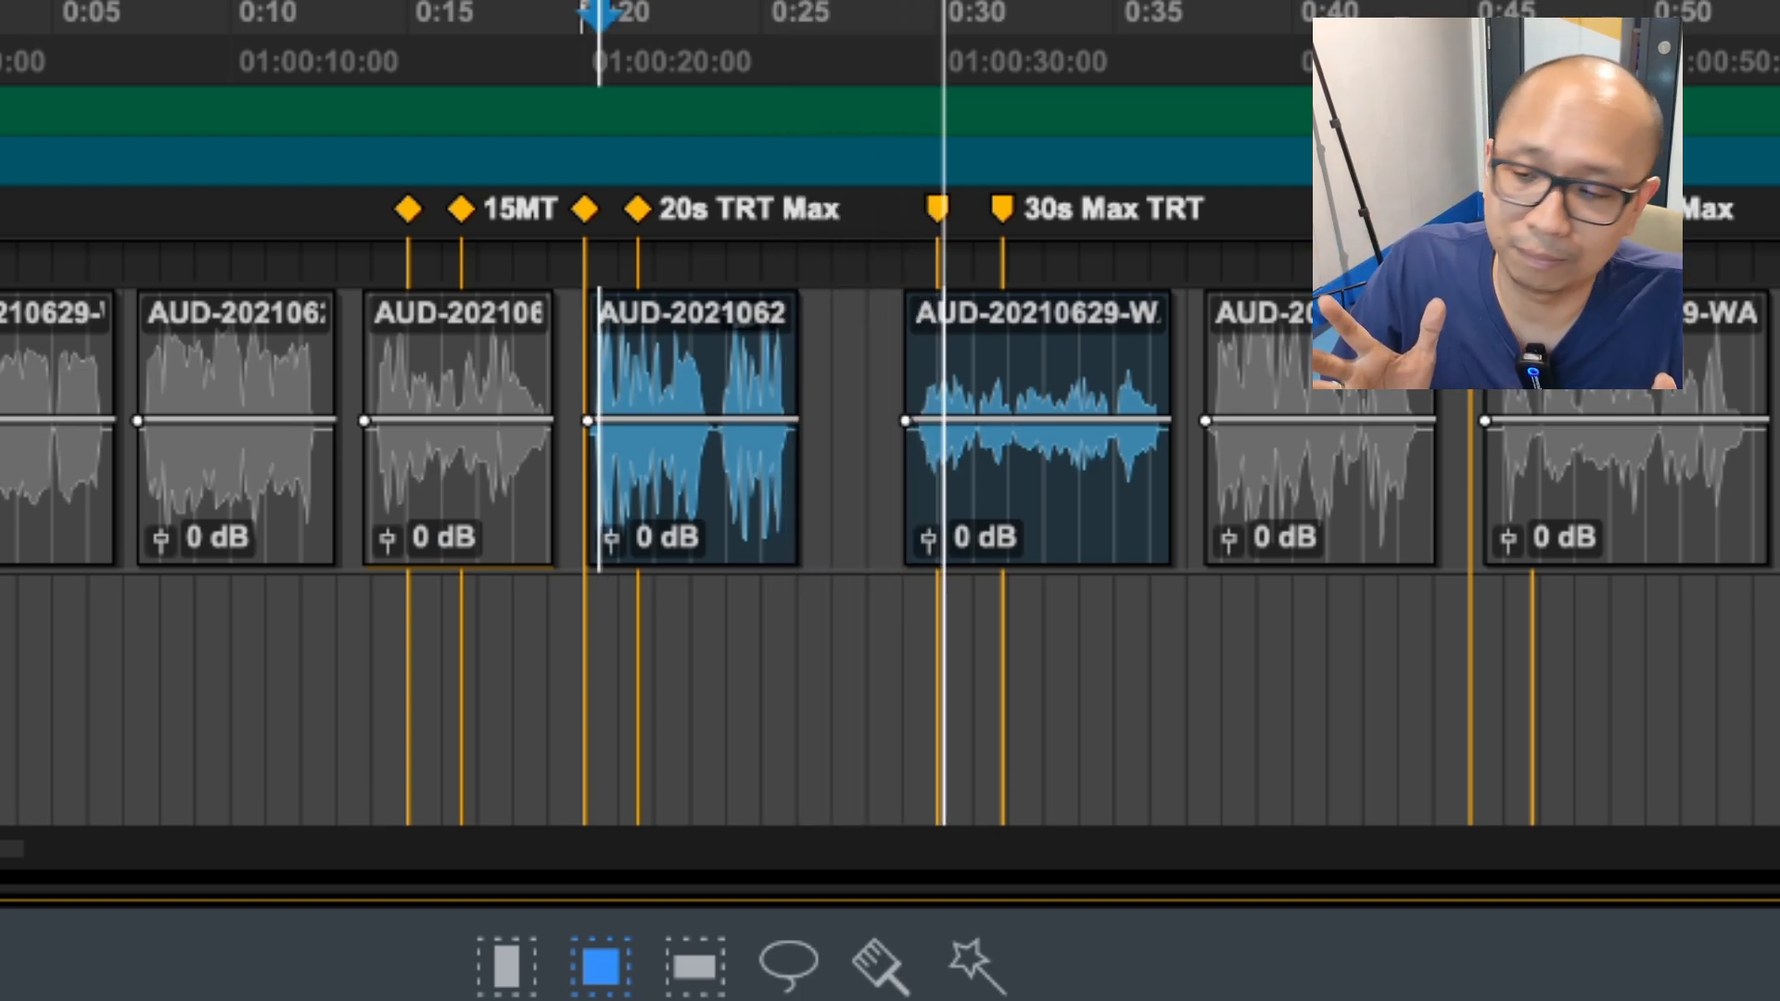
{"action": "key", "text": "space"}
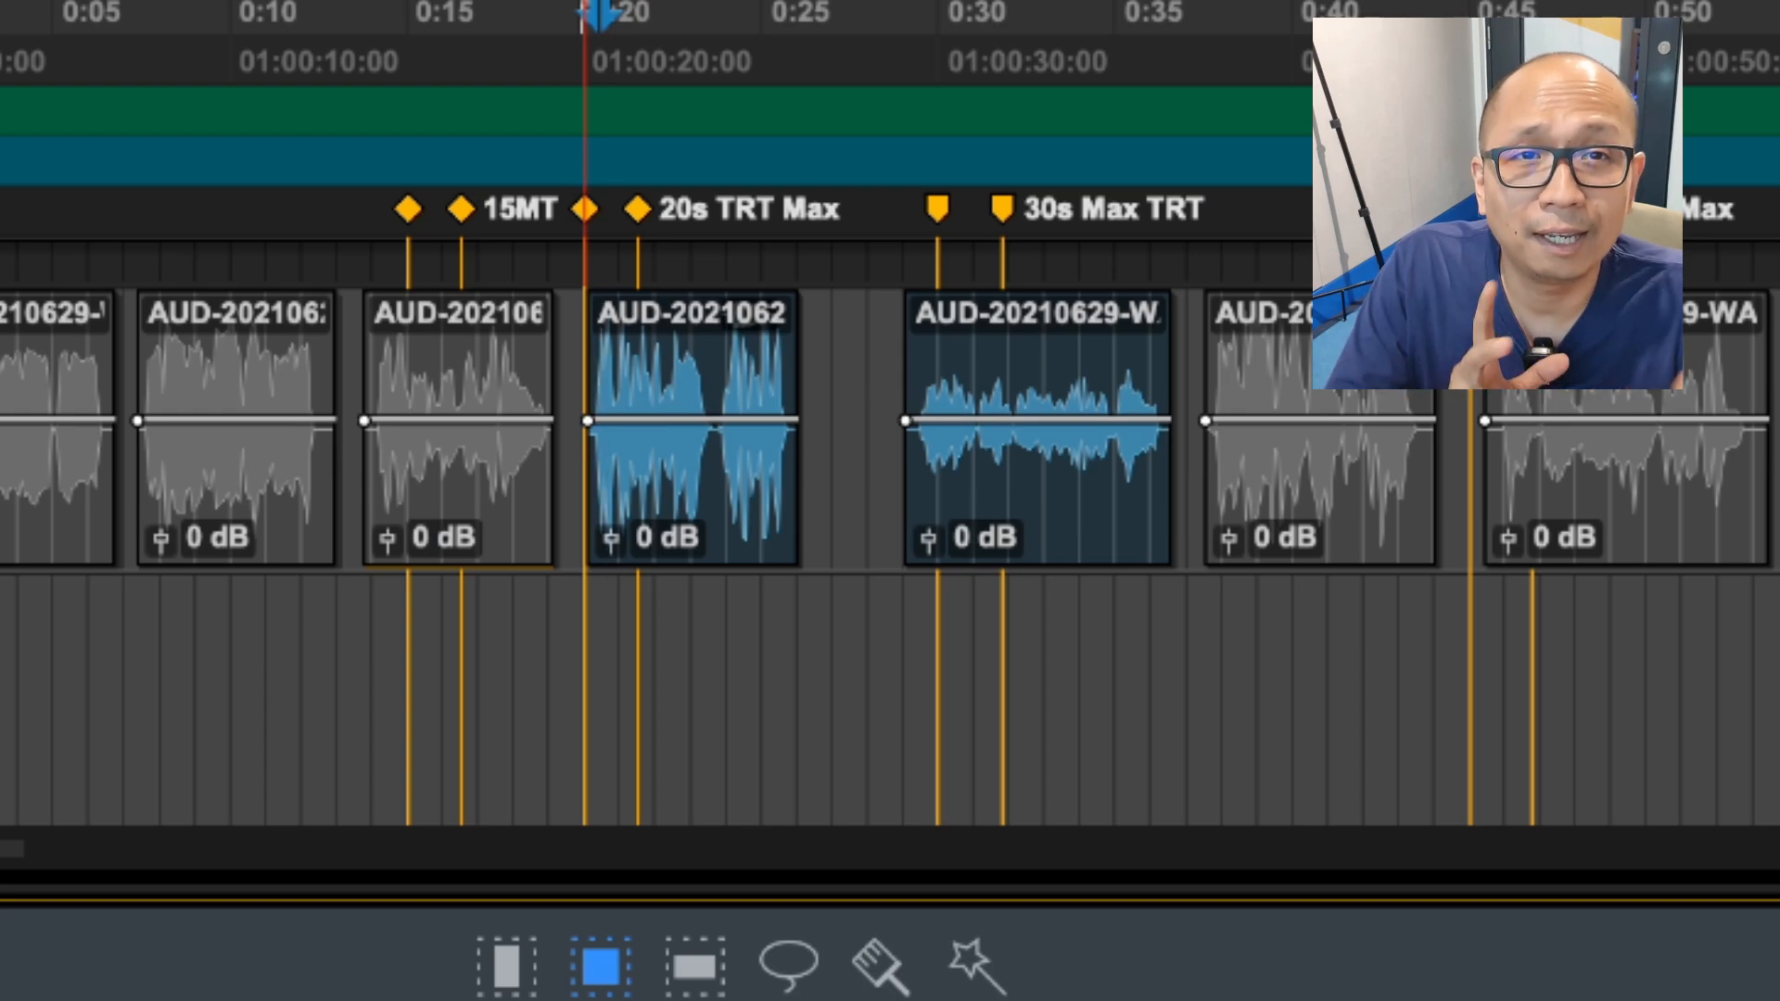
Step: Play the VO Flat 1 clip in the Edit window from the pause between its two phrases, stopping and restarting playback to recheck it
{"action": "left_click", "coordinate": [720, 505]}
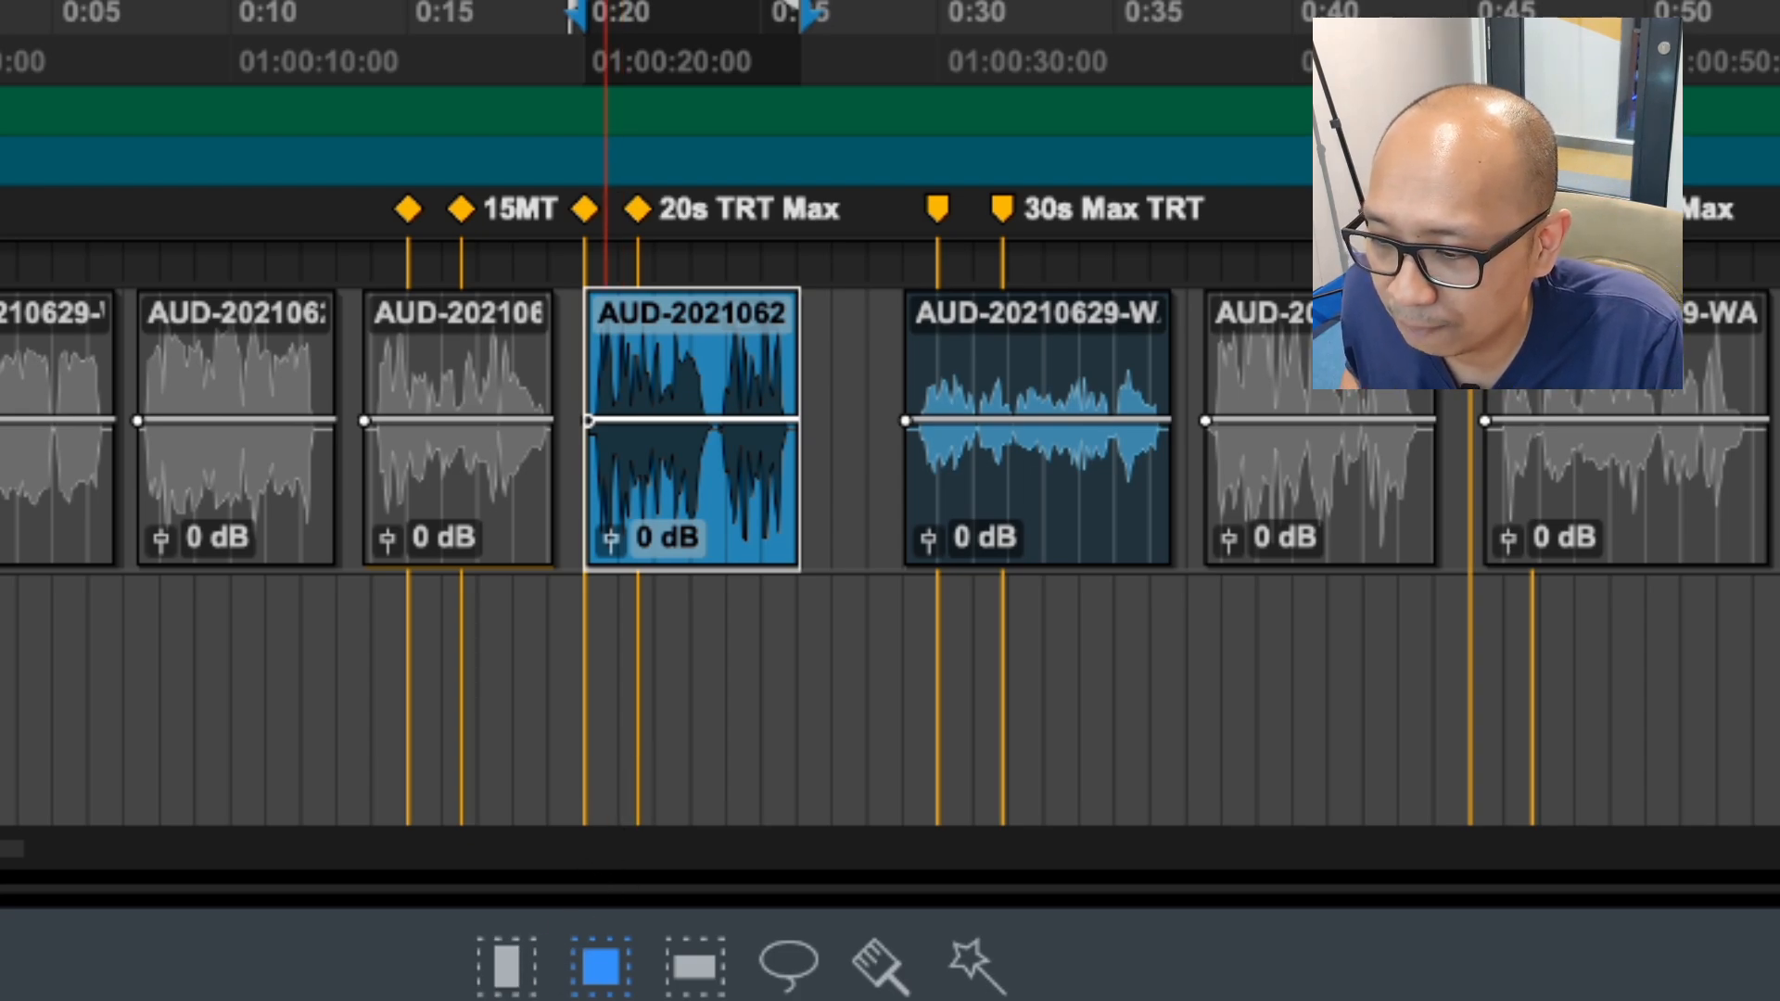
{"action": "left_click", "coordinate": [723, 455]}
{"action": "key", "text": "space"}
{"action": "key", "text": "space"}
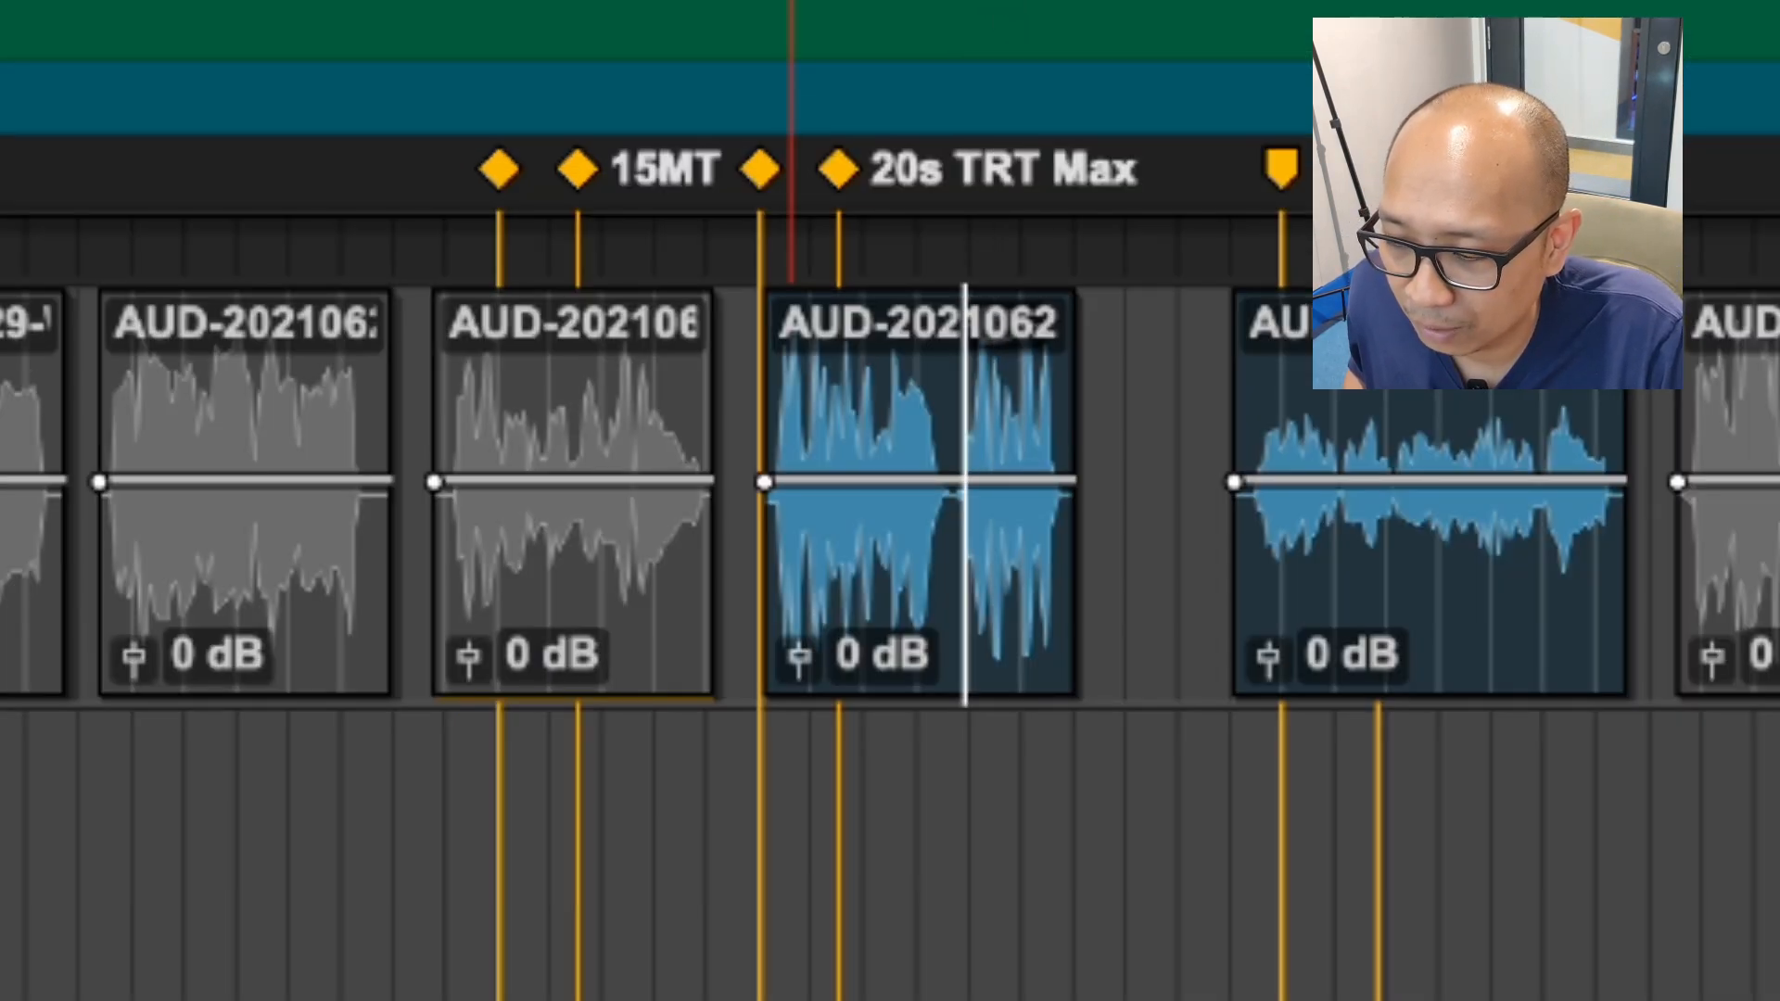
{"action": "key", "text": "space"}
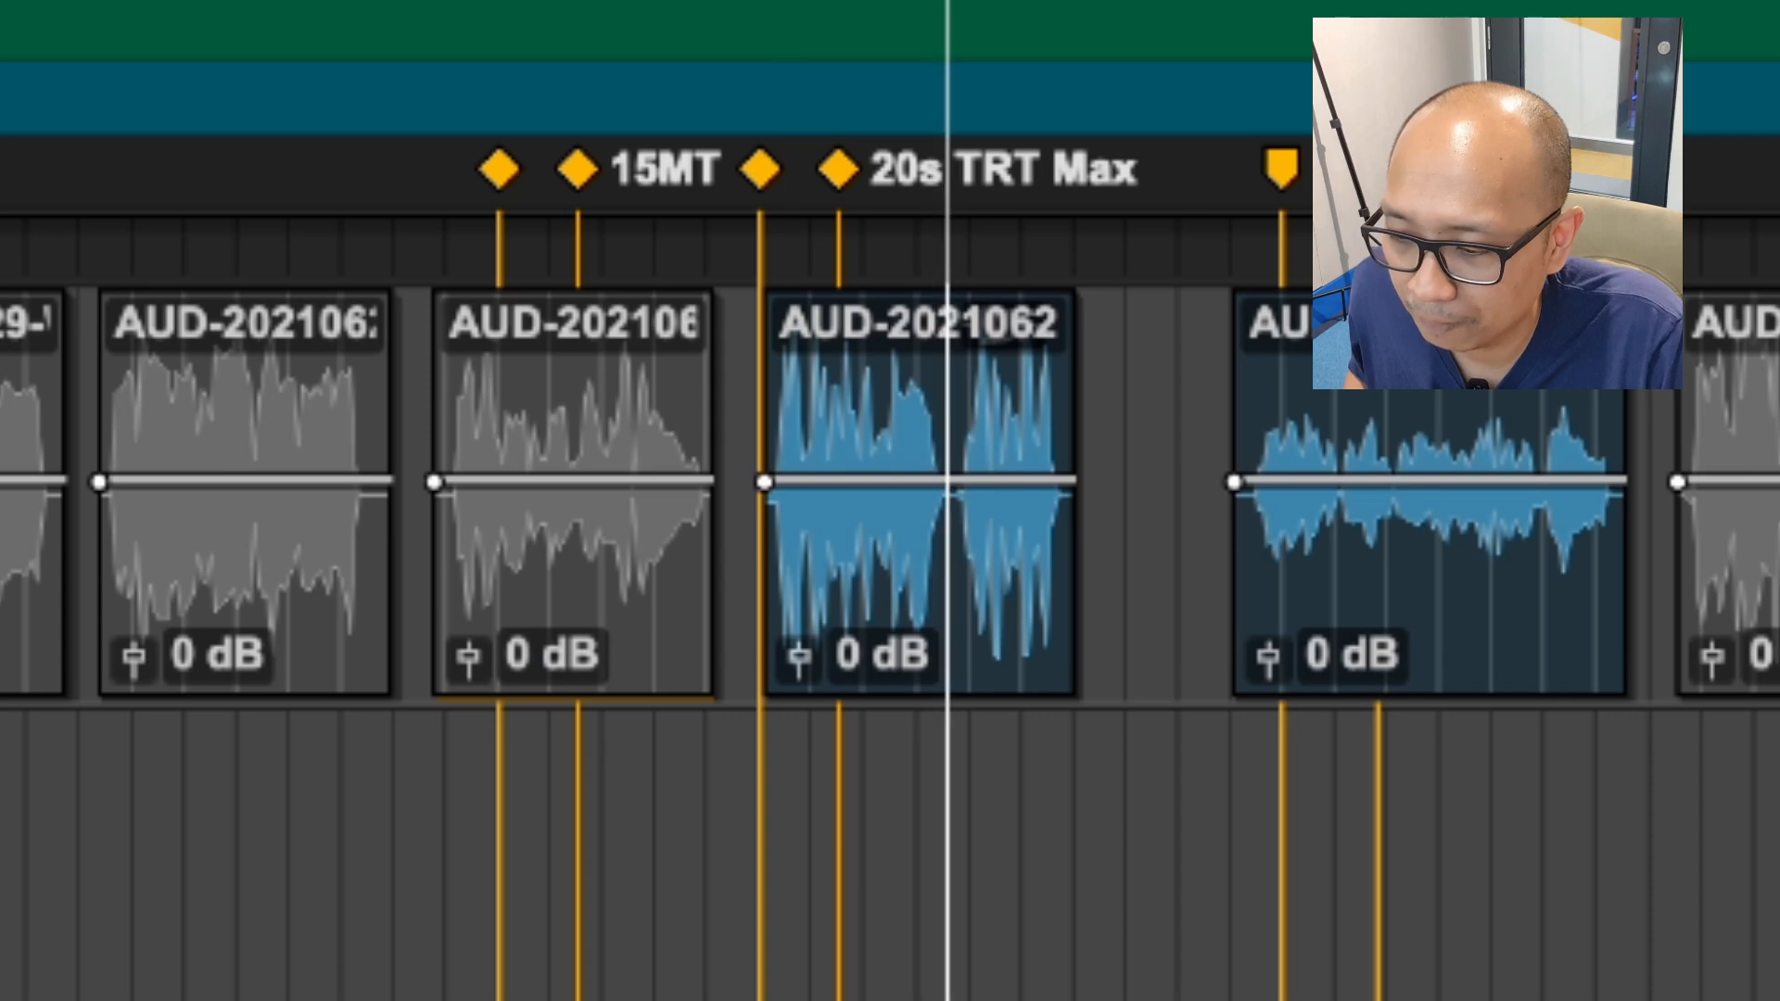
{"action": "key", "text": "space"}
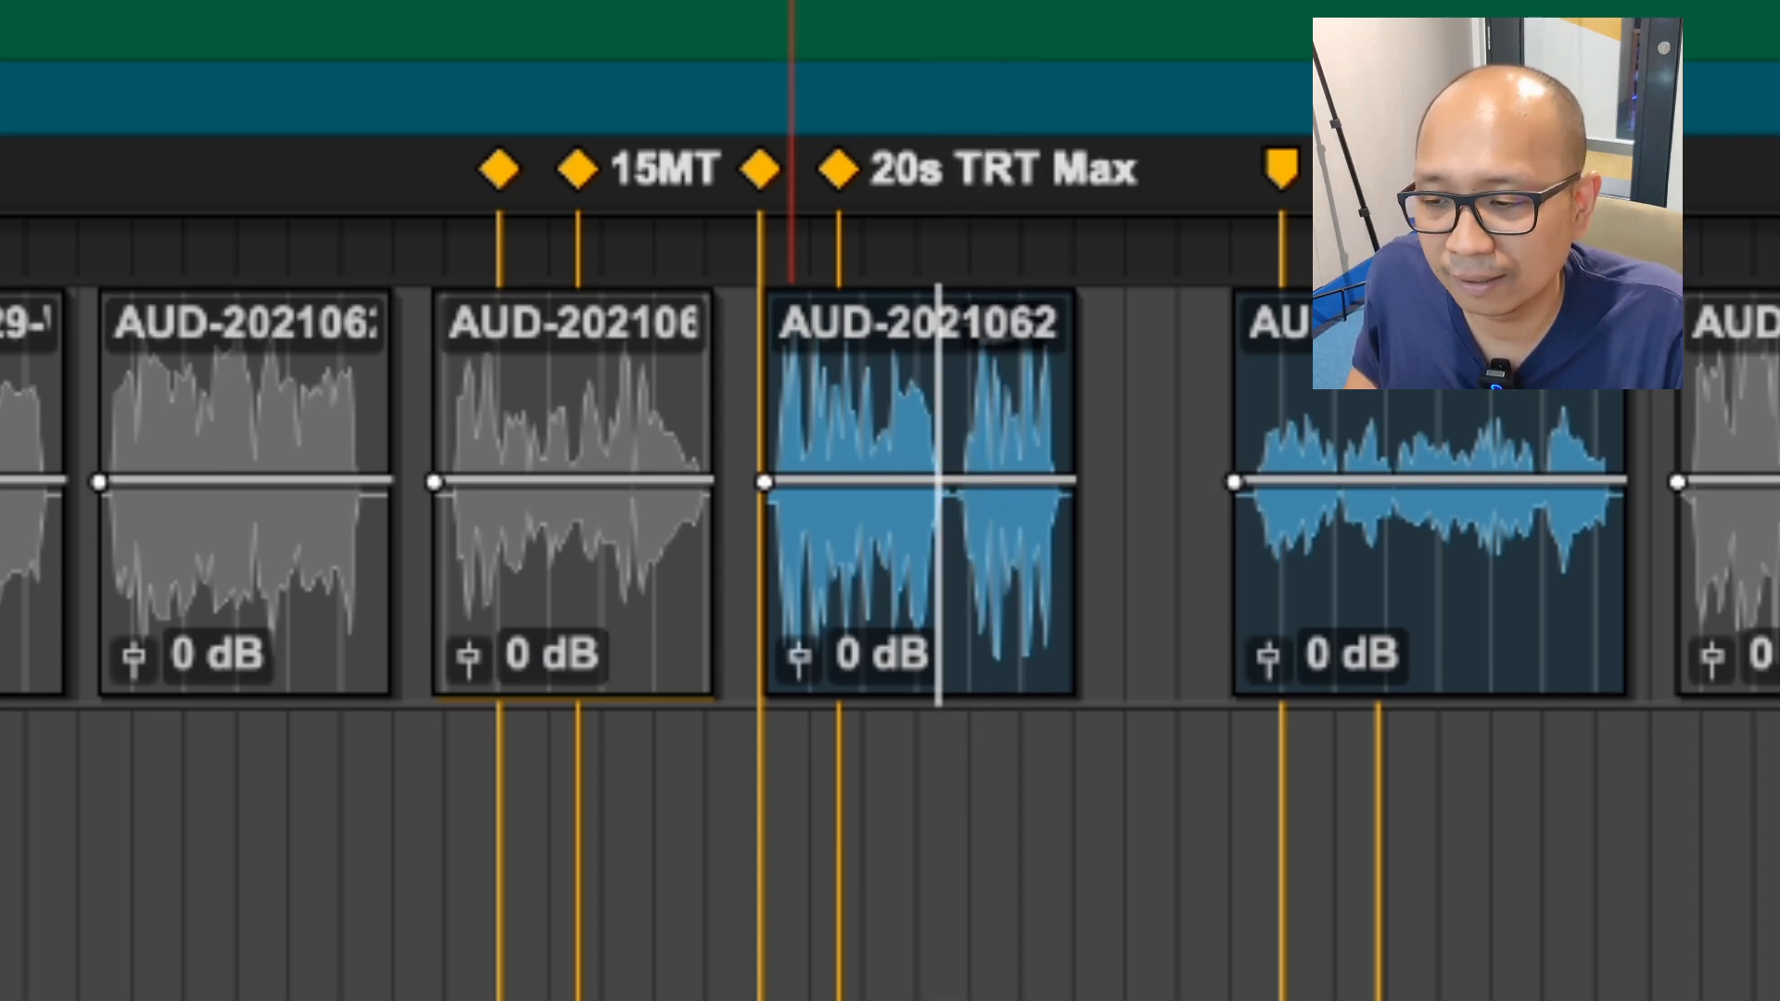
{"action": "key", "text": "space"}
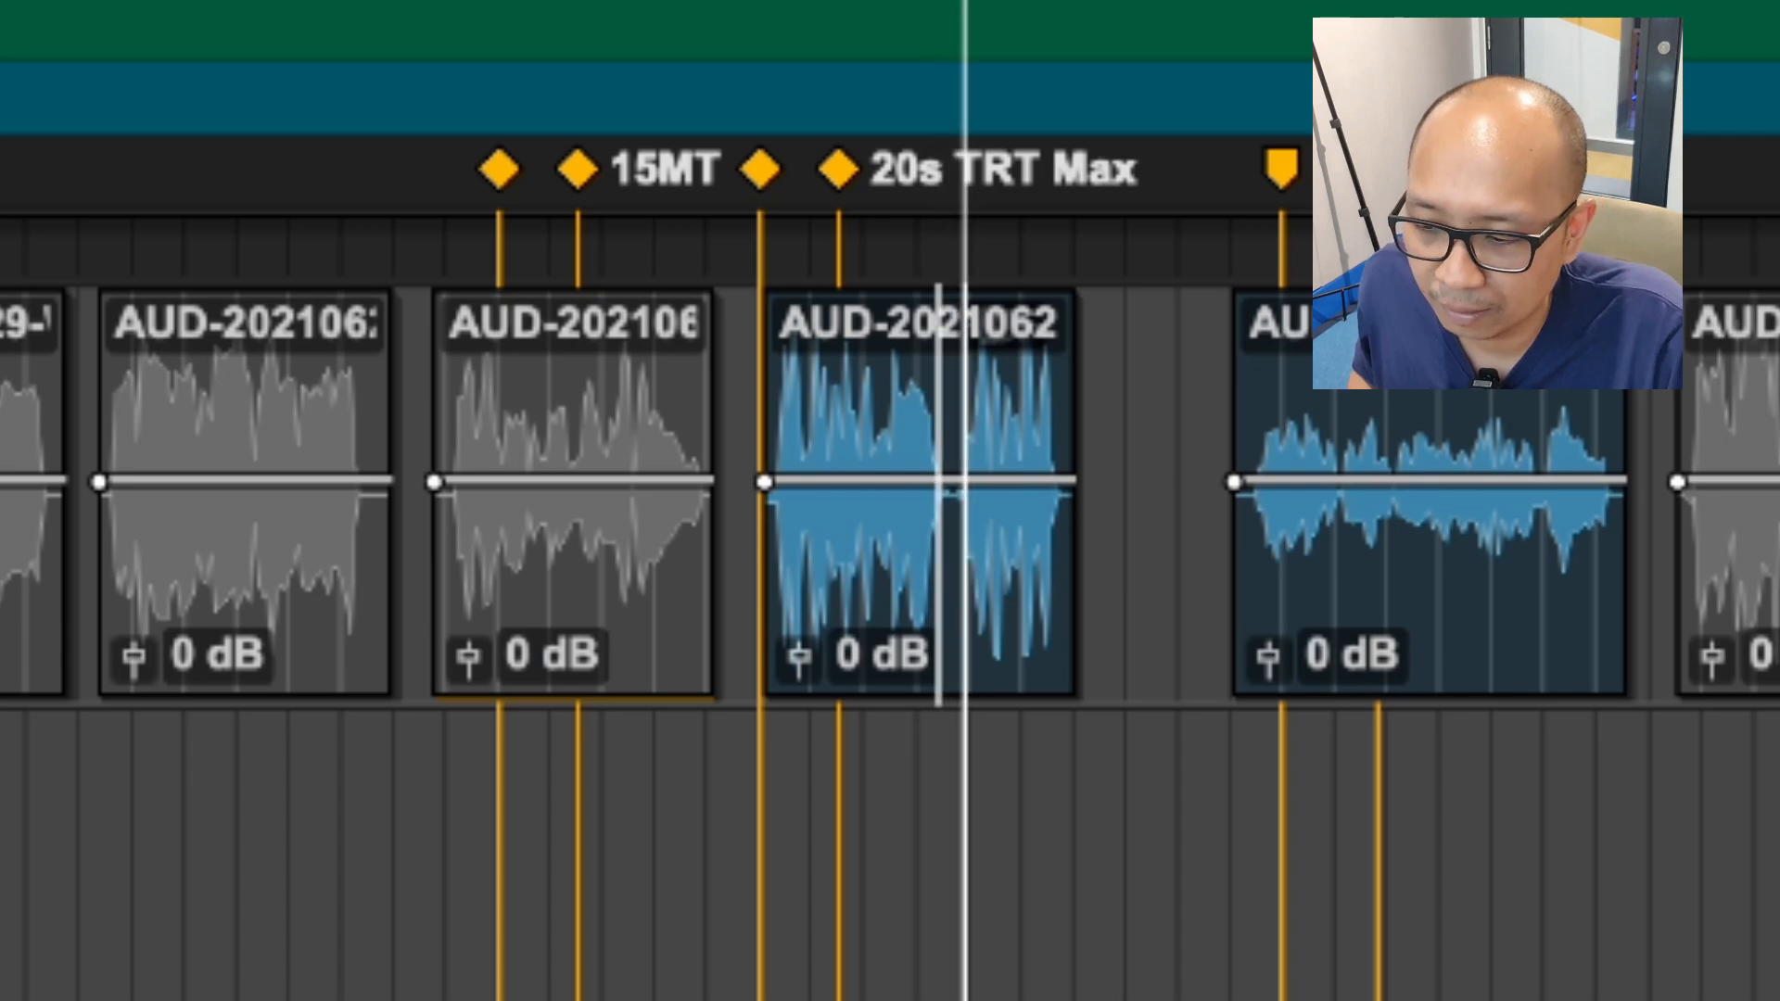
{"action": "key", "text": "space"}
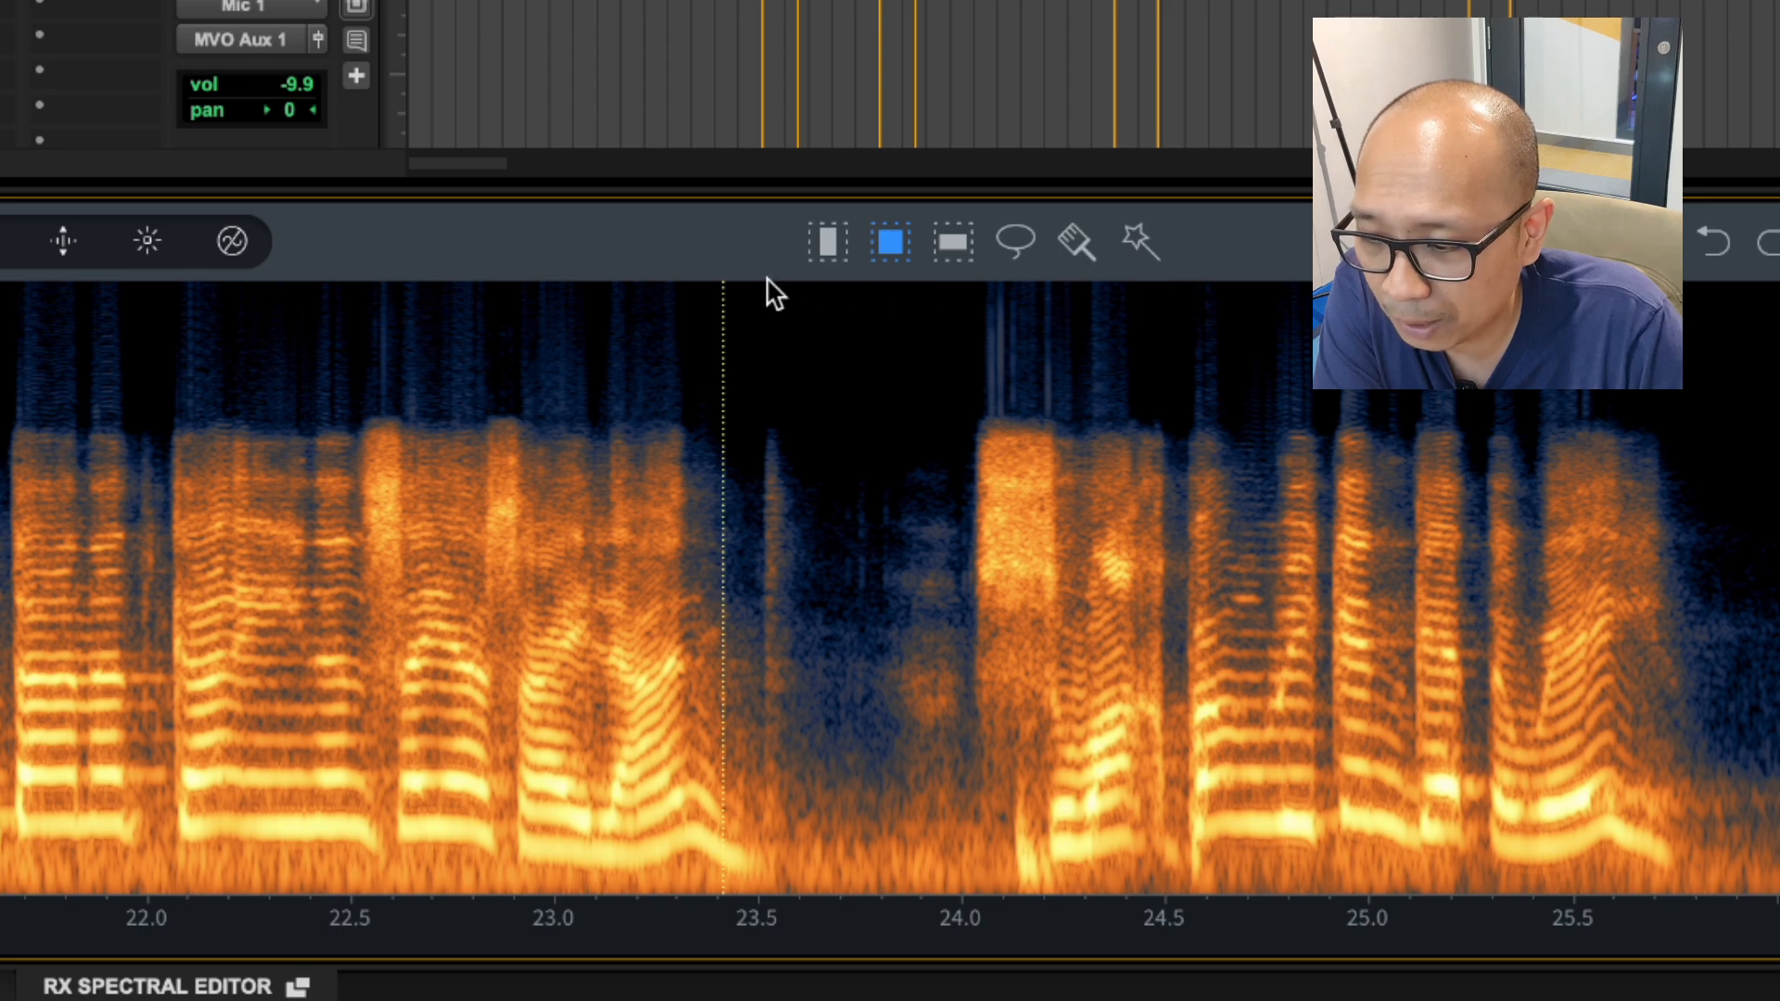
Step: Try a time selection at about 23.3–24.3 s and a time-frequency selection at about 23.0–24.4 s, and clear the selection
{"action": "left_click", "coordinate": [827, 243]}
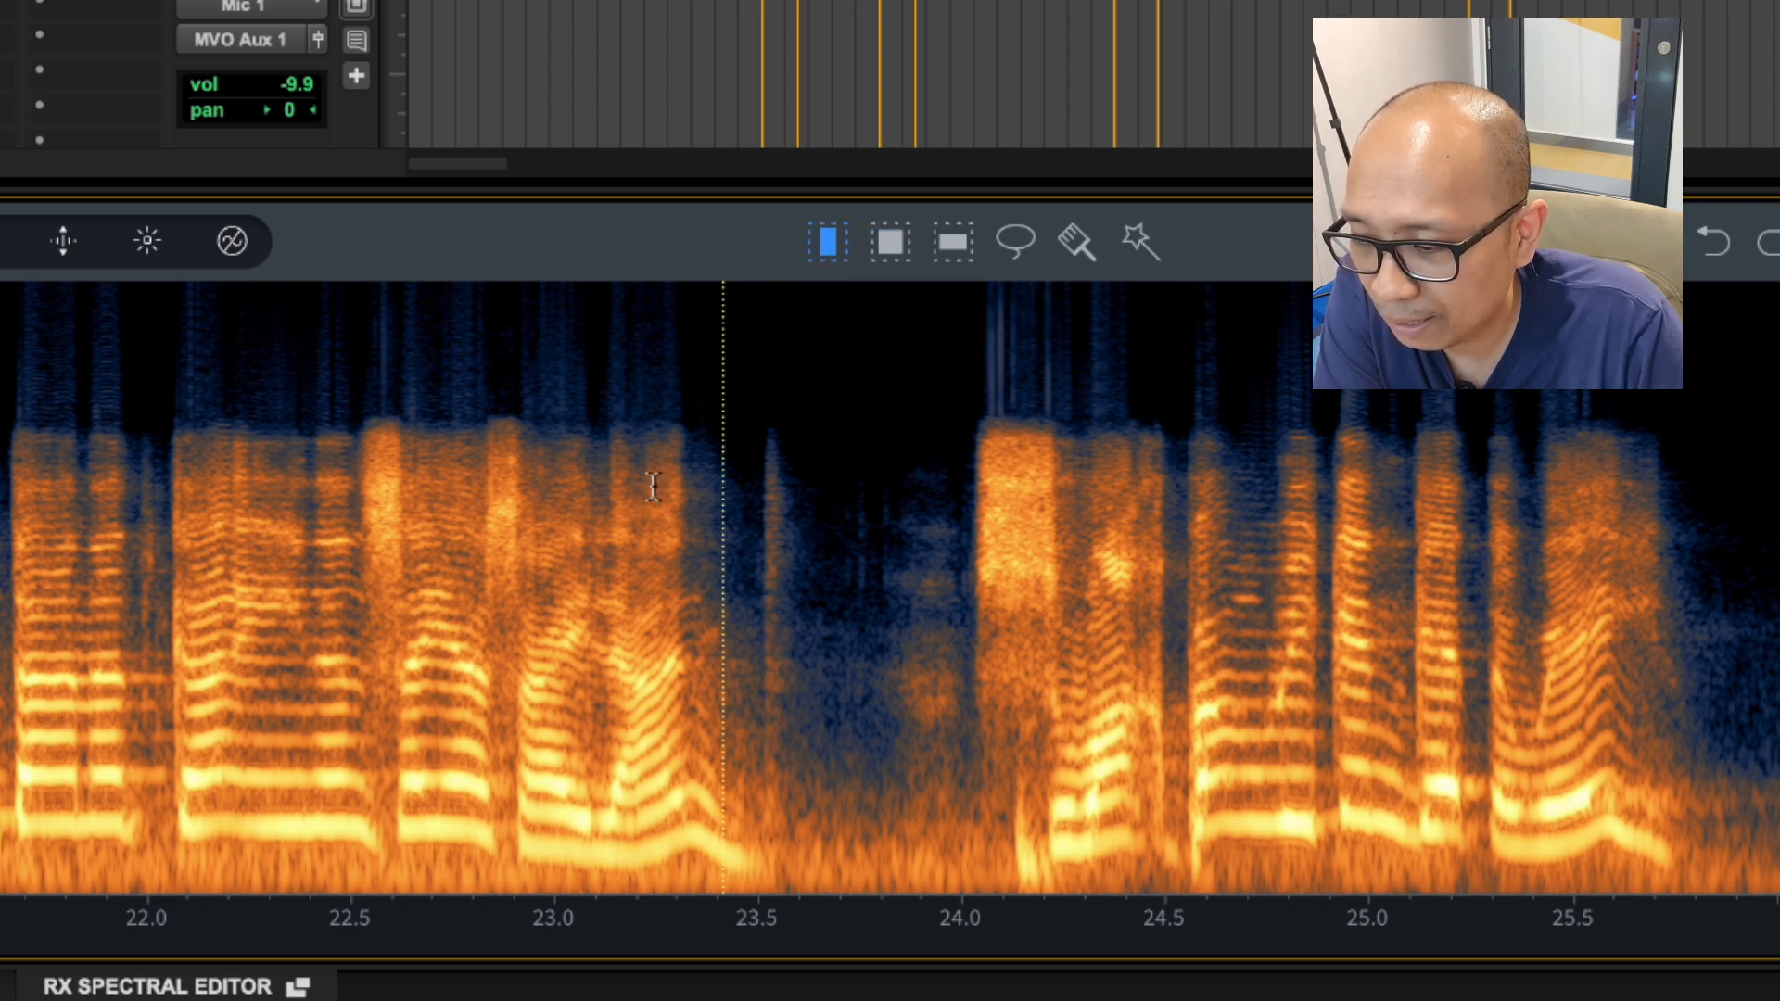
{"action": "left_click_drag", "start_coordinate": [659, 508], "coordinate": [1090, 531]}
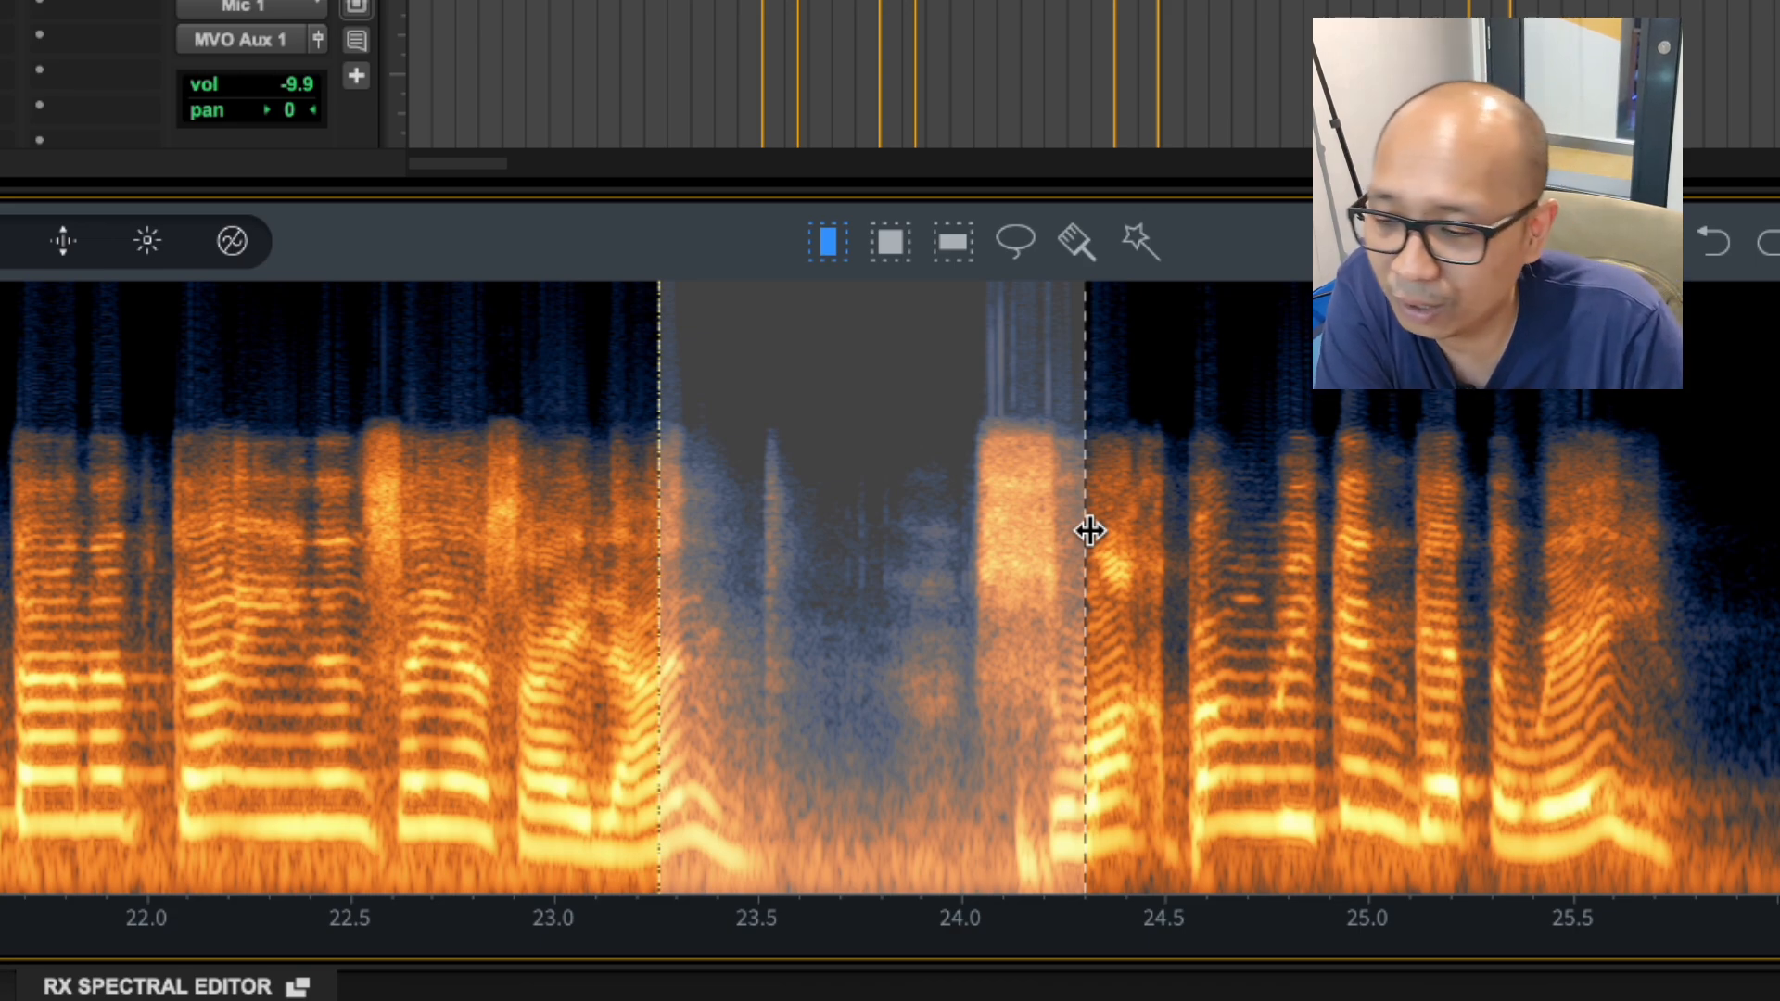
{"action": "left_click", "coordinate": [890, 242]}
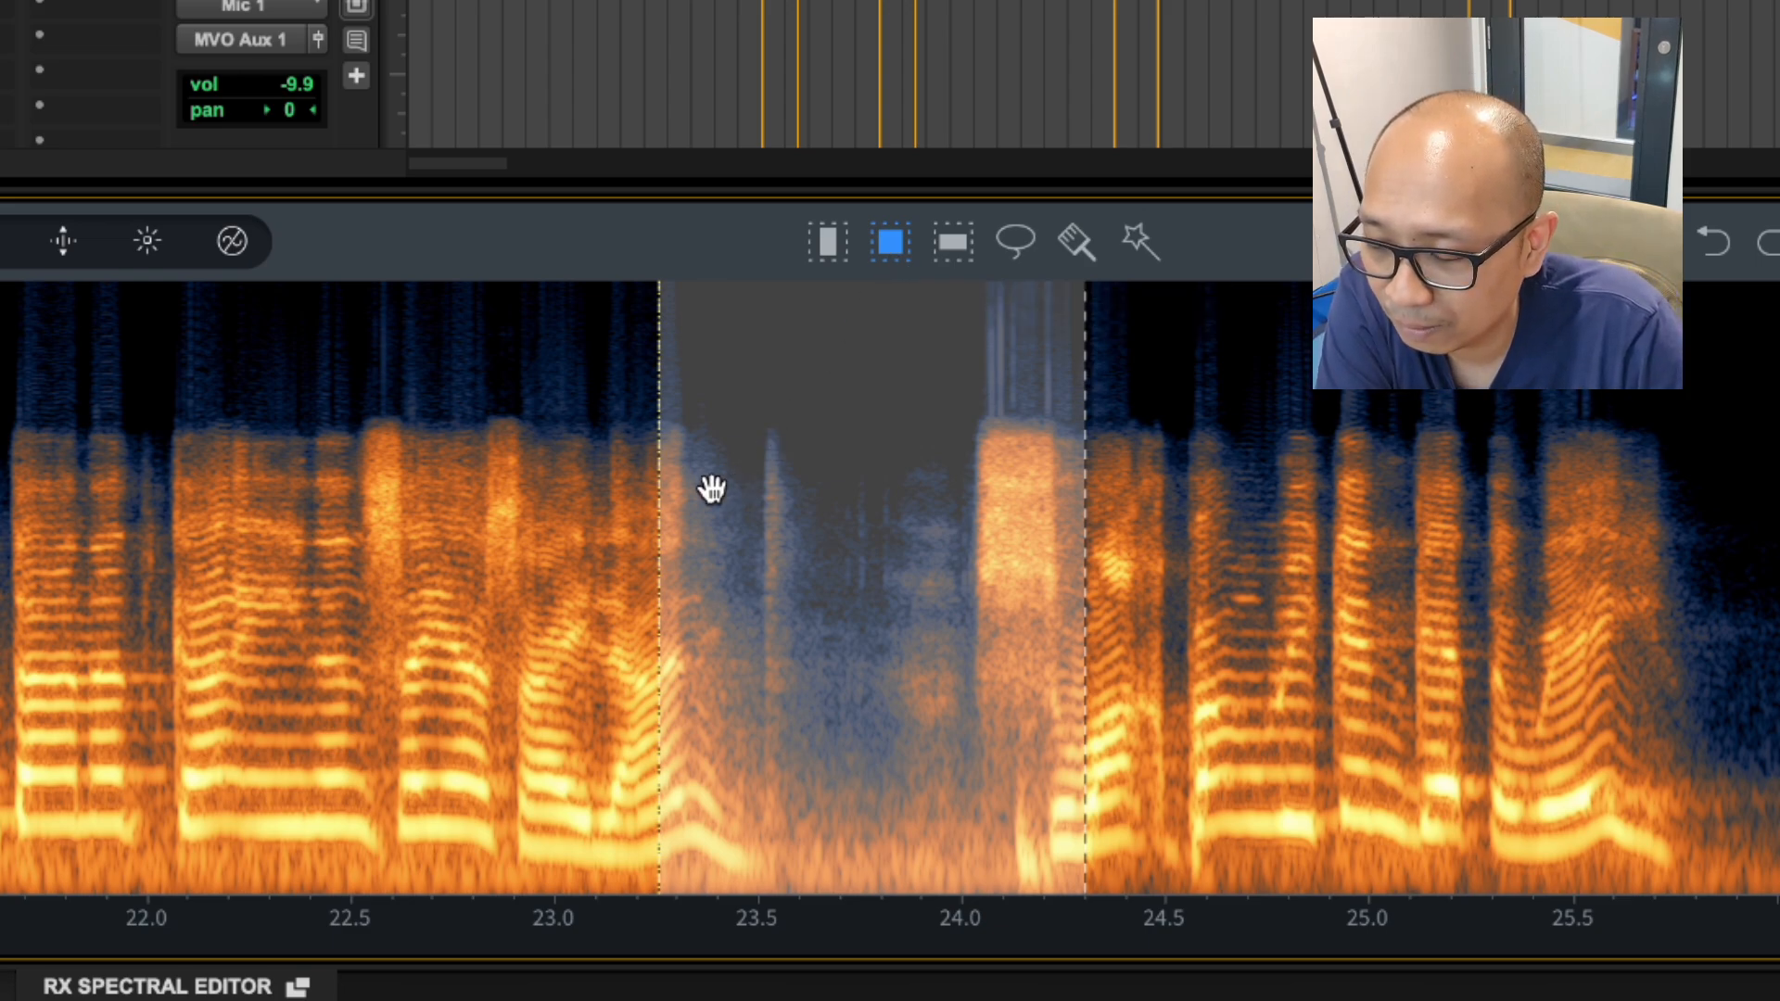
{"action": "left_click", "coordinate": [569, 417]}
{"action": "left_click_drag", "start_coordinate": [556, 436], "coordinate": [1122, 844]}
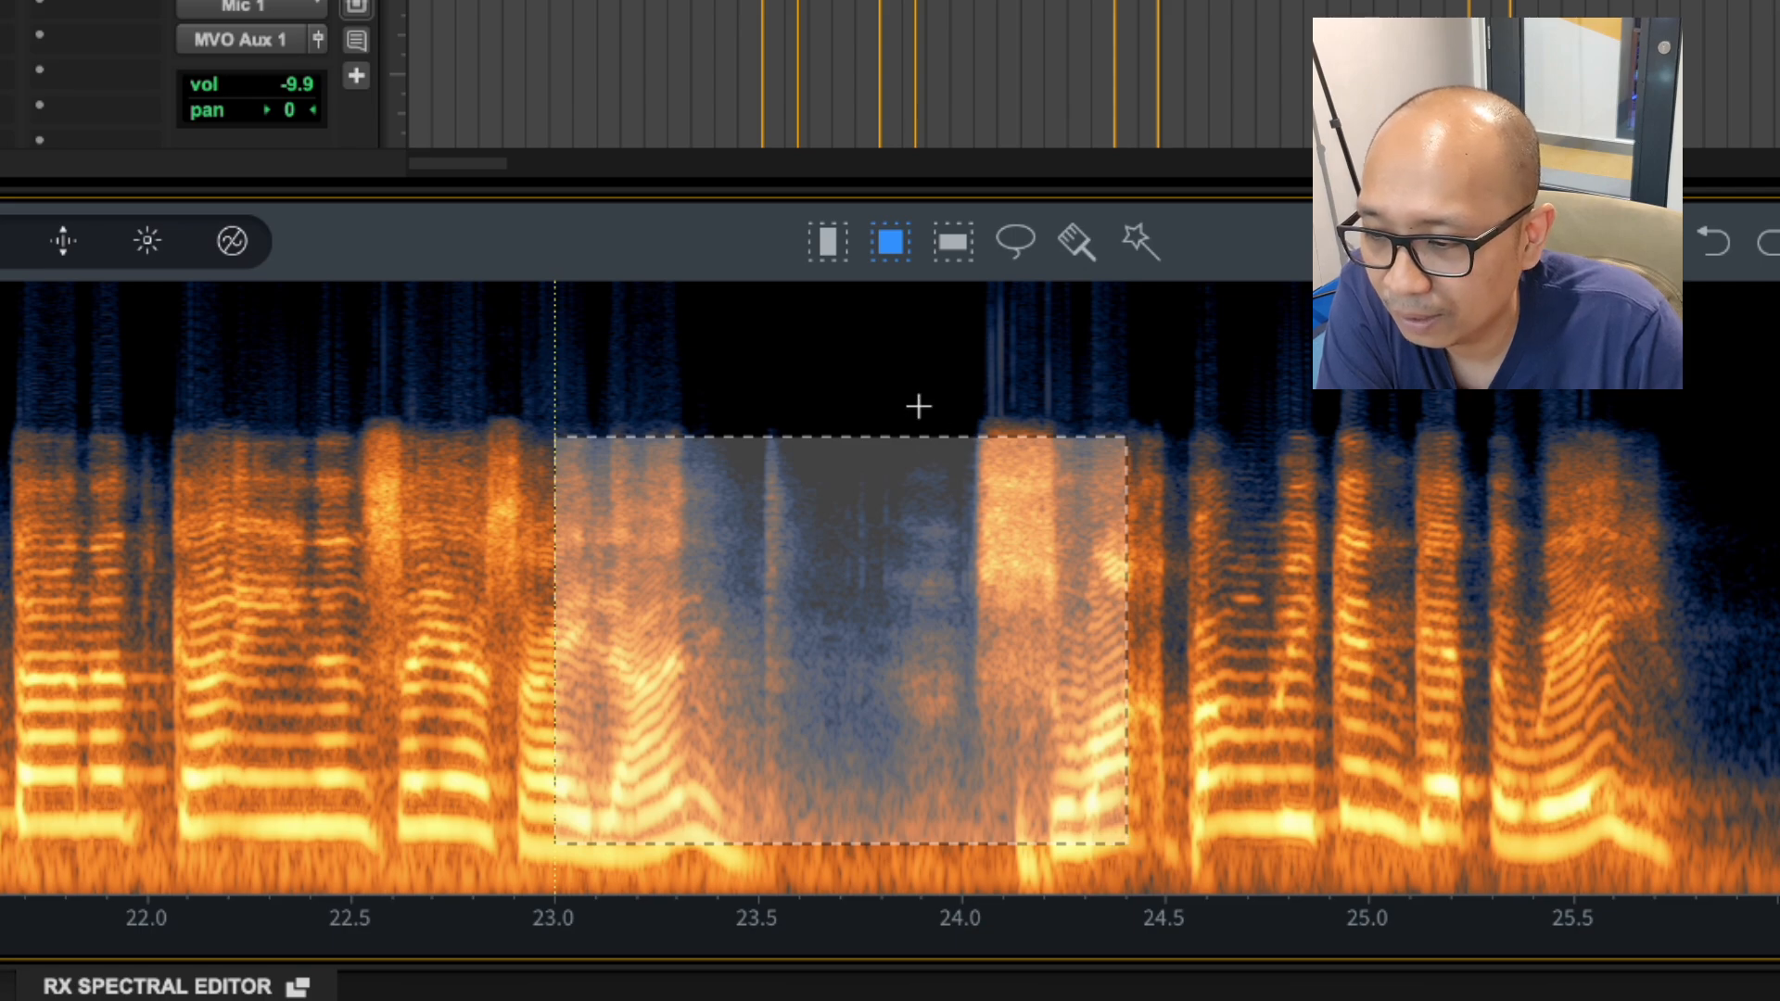
{"action": "left_click", "coordinate": [410, 474]}
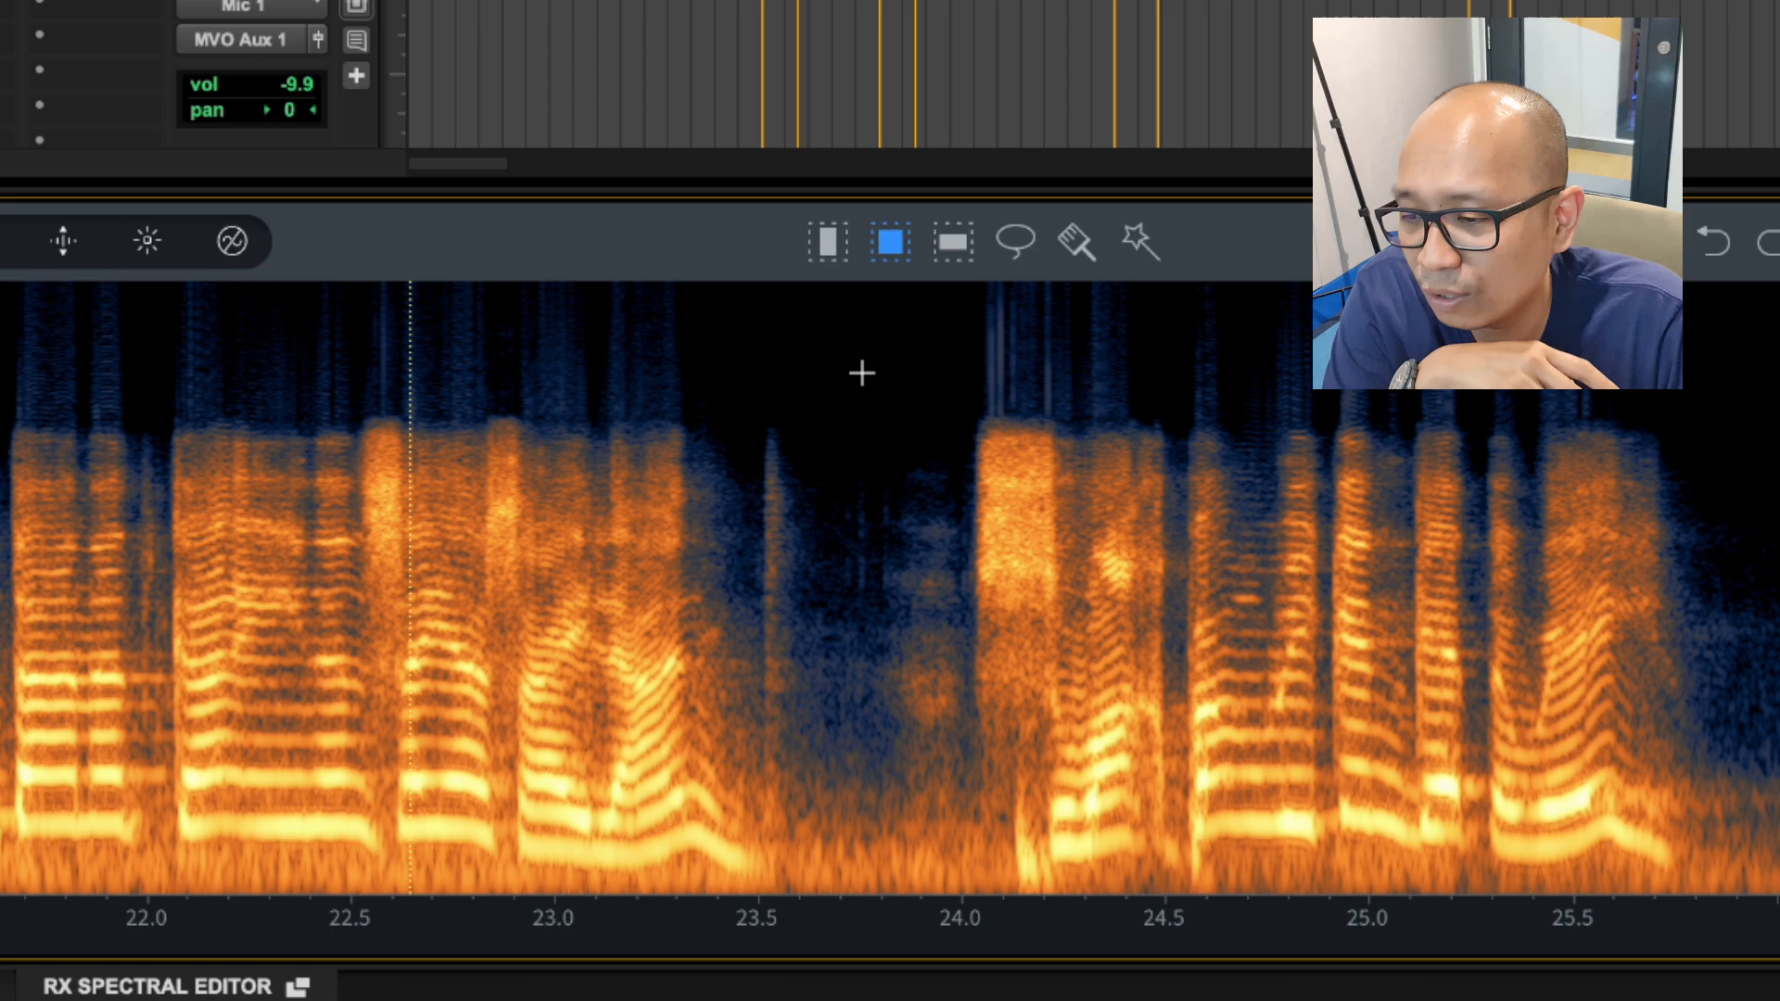
Step: Try a frequency selection across the spectrogram's low to middle range and a lasso selection at about 24.0–24.3 s, shifting the lasso area lower
{"action": "left_click", "coordinate": [951, 248]}
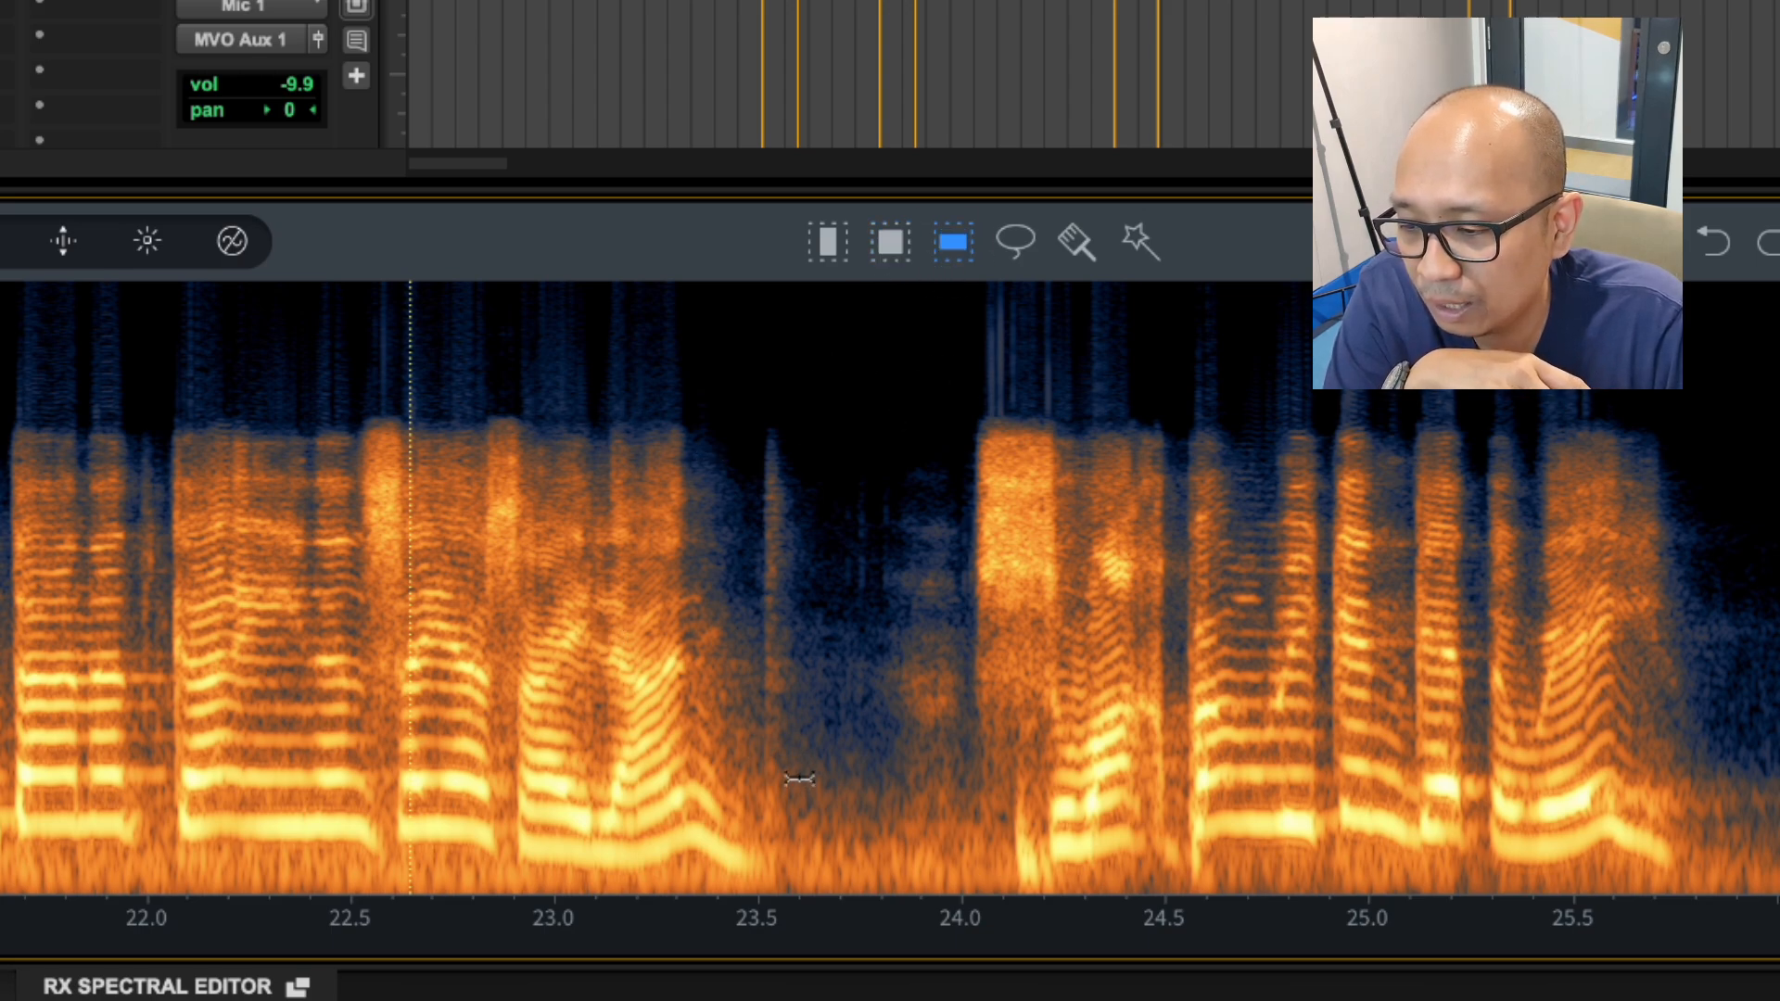
{"action": "left_click_drag", "start_coordinate": [821, 843], "coordinate": [826, 623]}
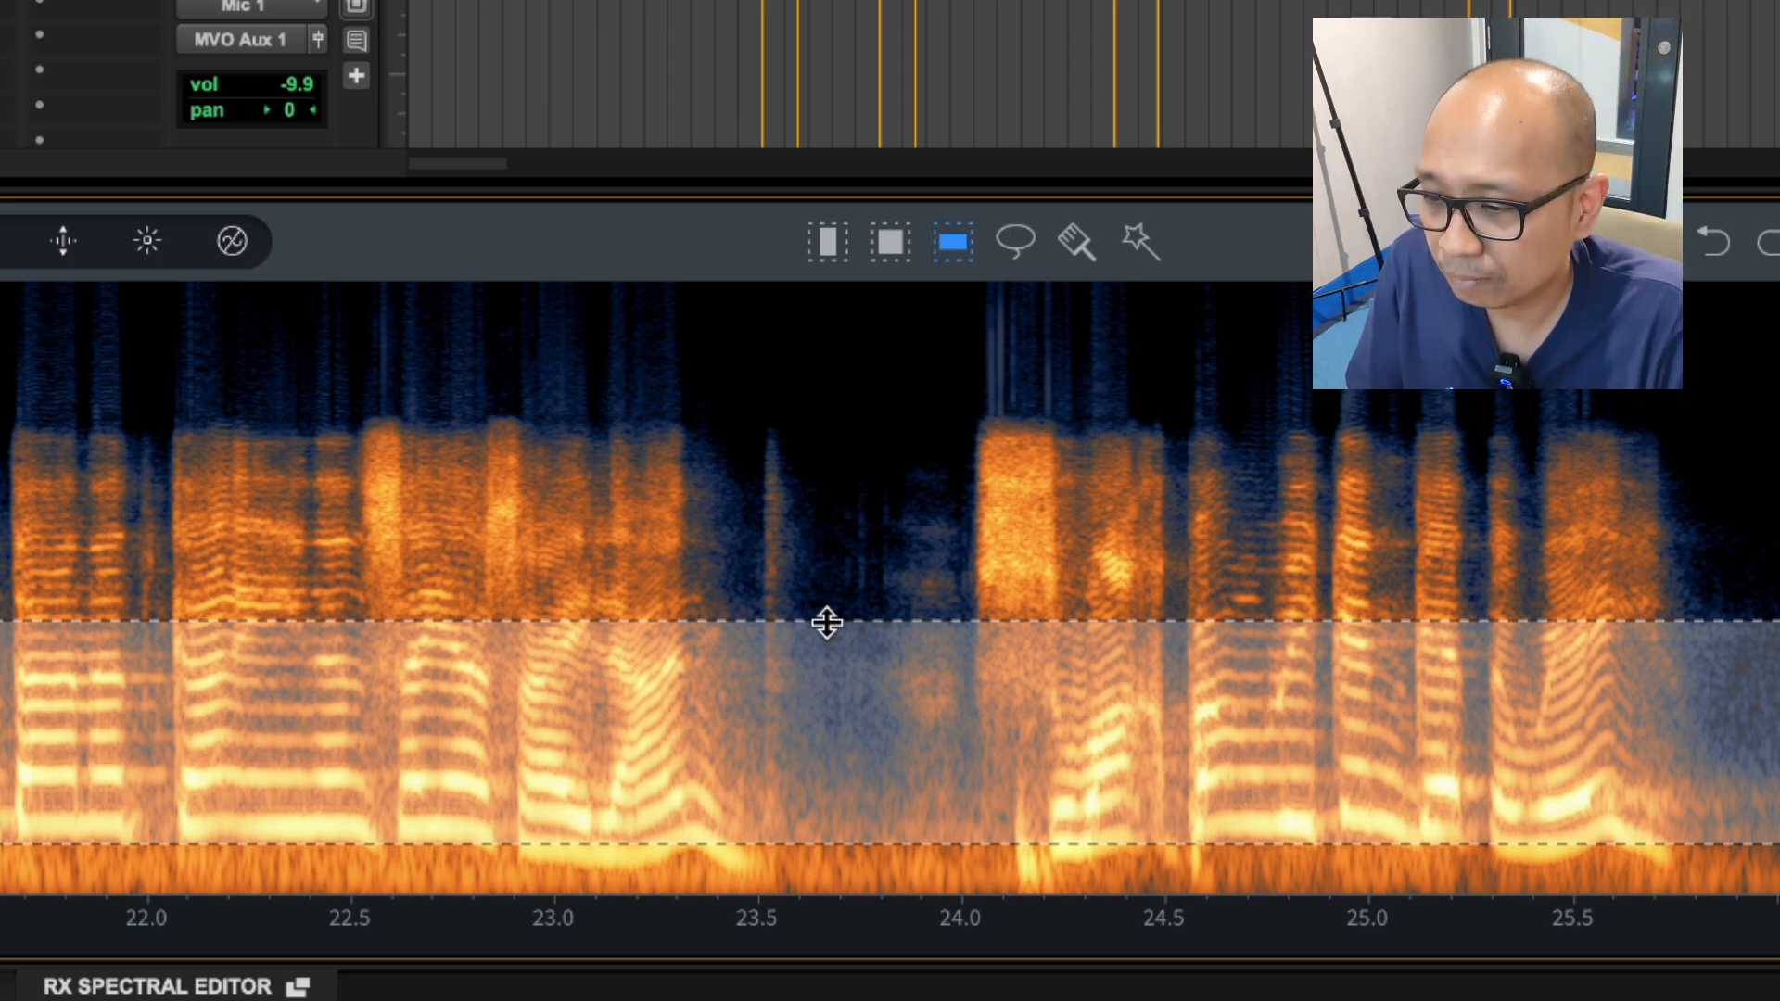
{"action": "left_click", "coordinate": [1014, 243]}
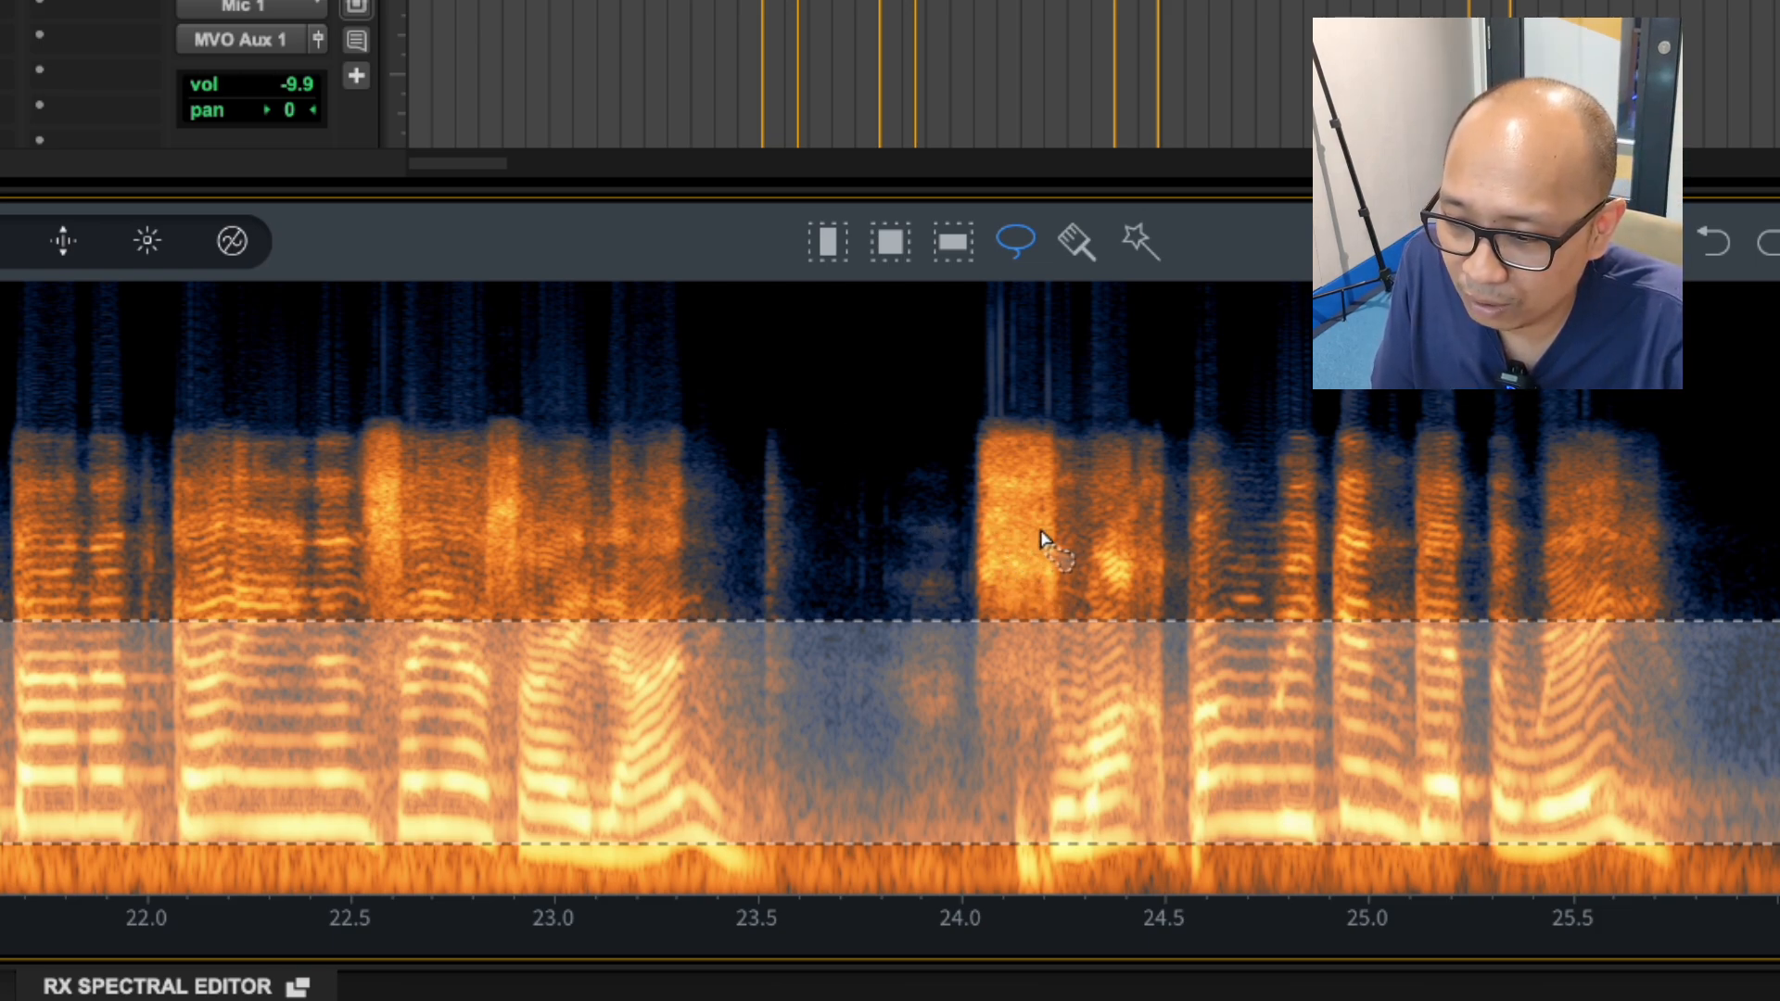
{"action": "mouse_move", "coordinate": [1038, 576]}
{"action": "left_mouse_down"}
{"action": "mouse_move", "coordinate": [1001, 616]}
{"action": "mouse_move", "coordinate": [1016, 848]}
{"action": "mouse_move", "coordinate": [1065, 795]}
{"action": "mouse_move", "coordinate": [1081, 636]}
{"action": "mouse_move", "coordinate": [1037, 586]}
{"action": "left_mouse_up"}
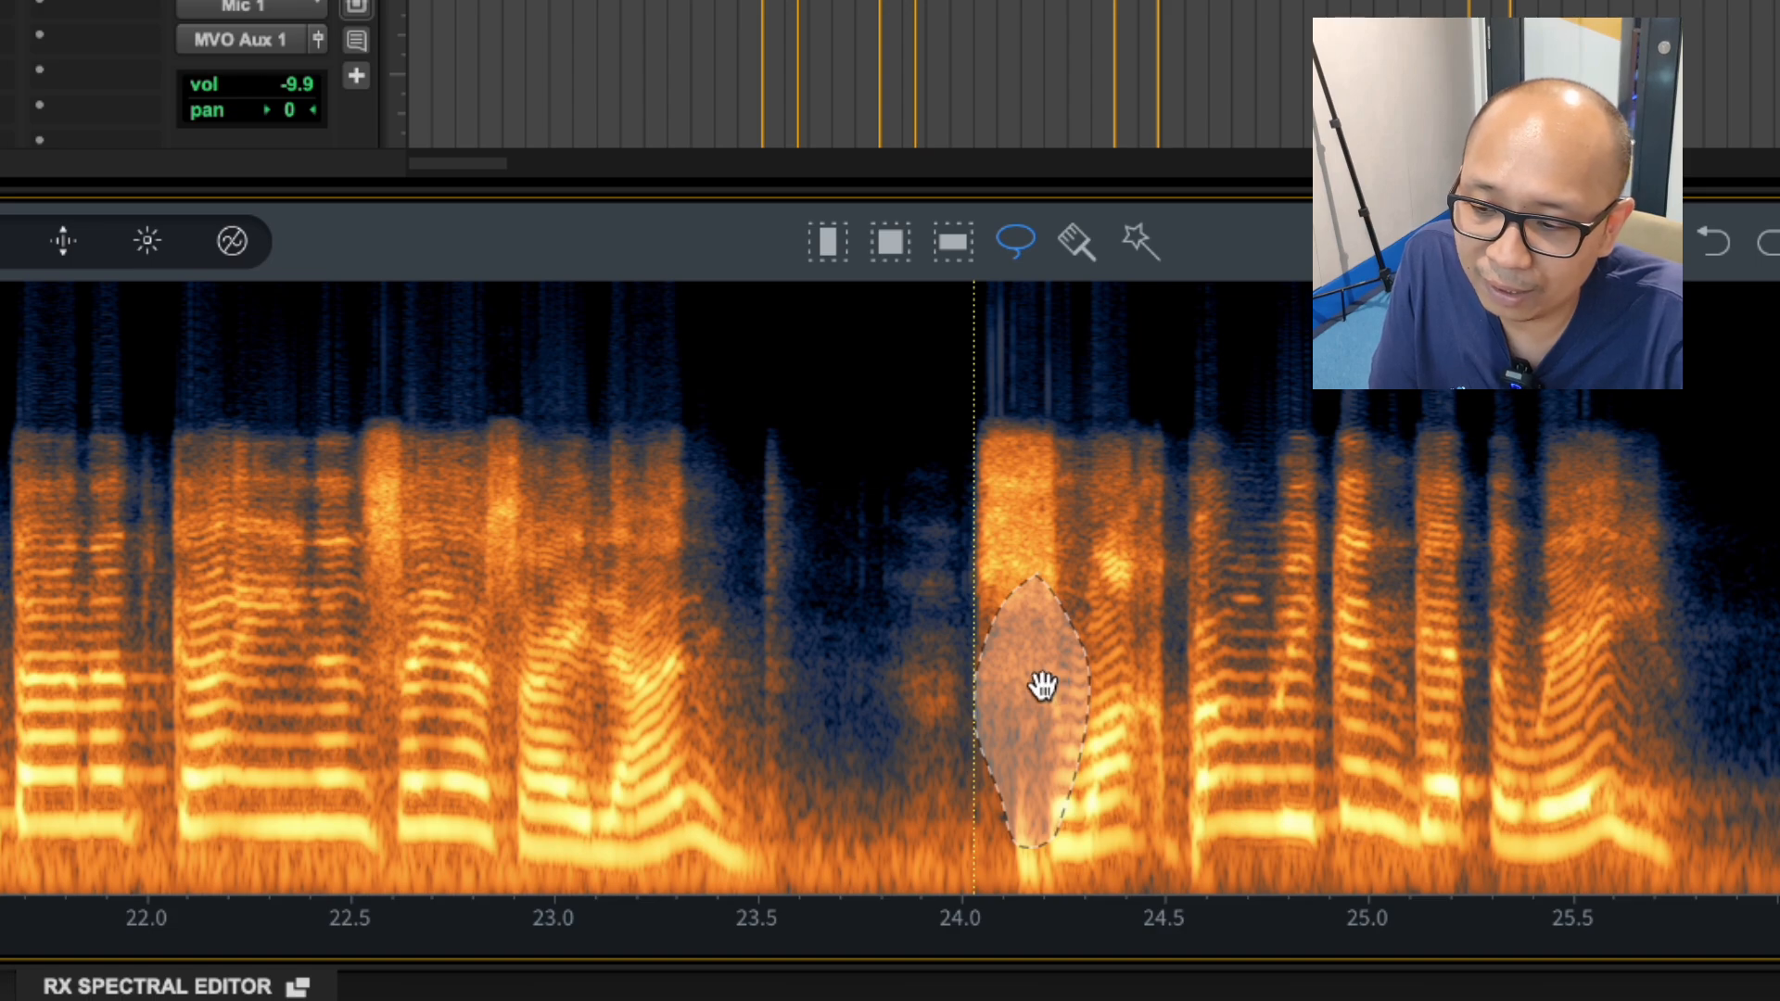
{"action": "left_click_drag", "start_coordinate": [1031, 686], "coordinate": [1030, 739]}
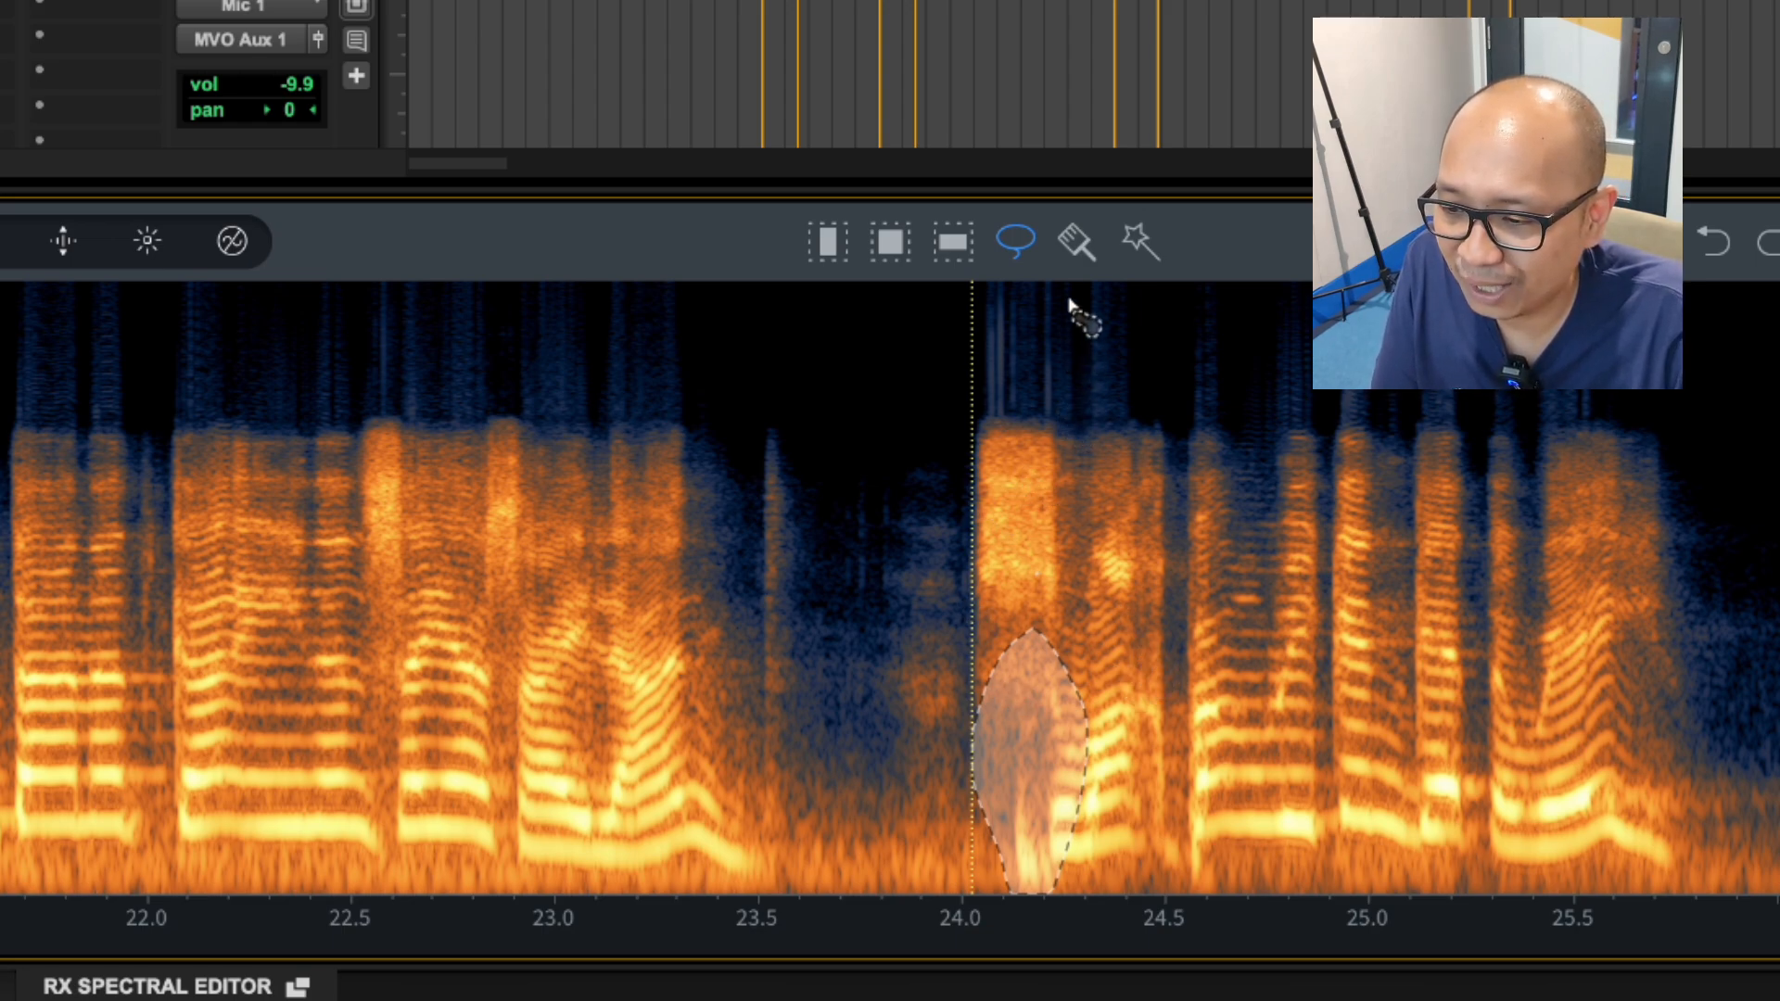
Step: Try a Brush selection at about 24.0–24.4 s, and Magic Wand selections on the harmonics and low-frequency noise around 24.1–24.5 s
{"action": "left_click", "coordinate": [1078, 243]}
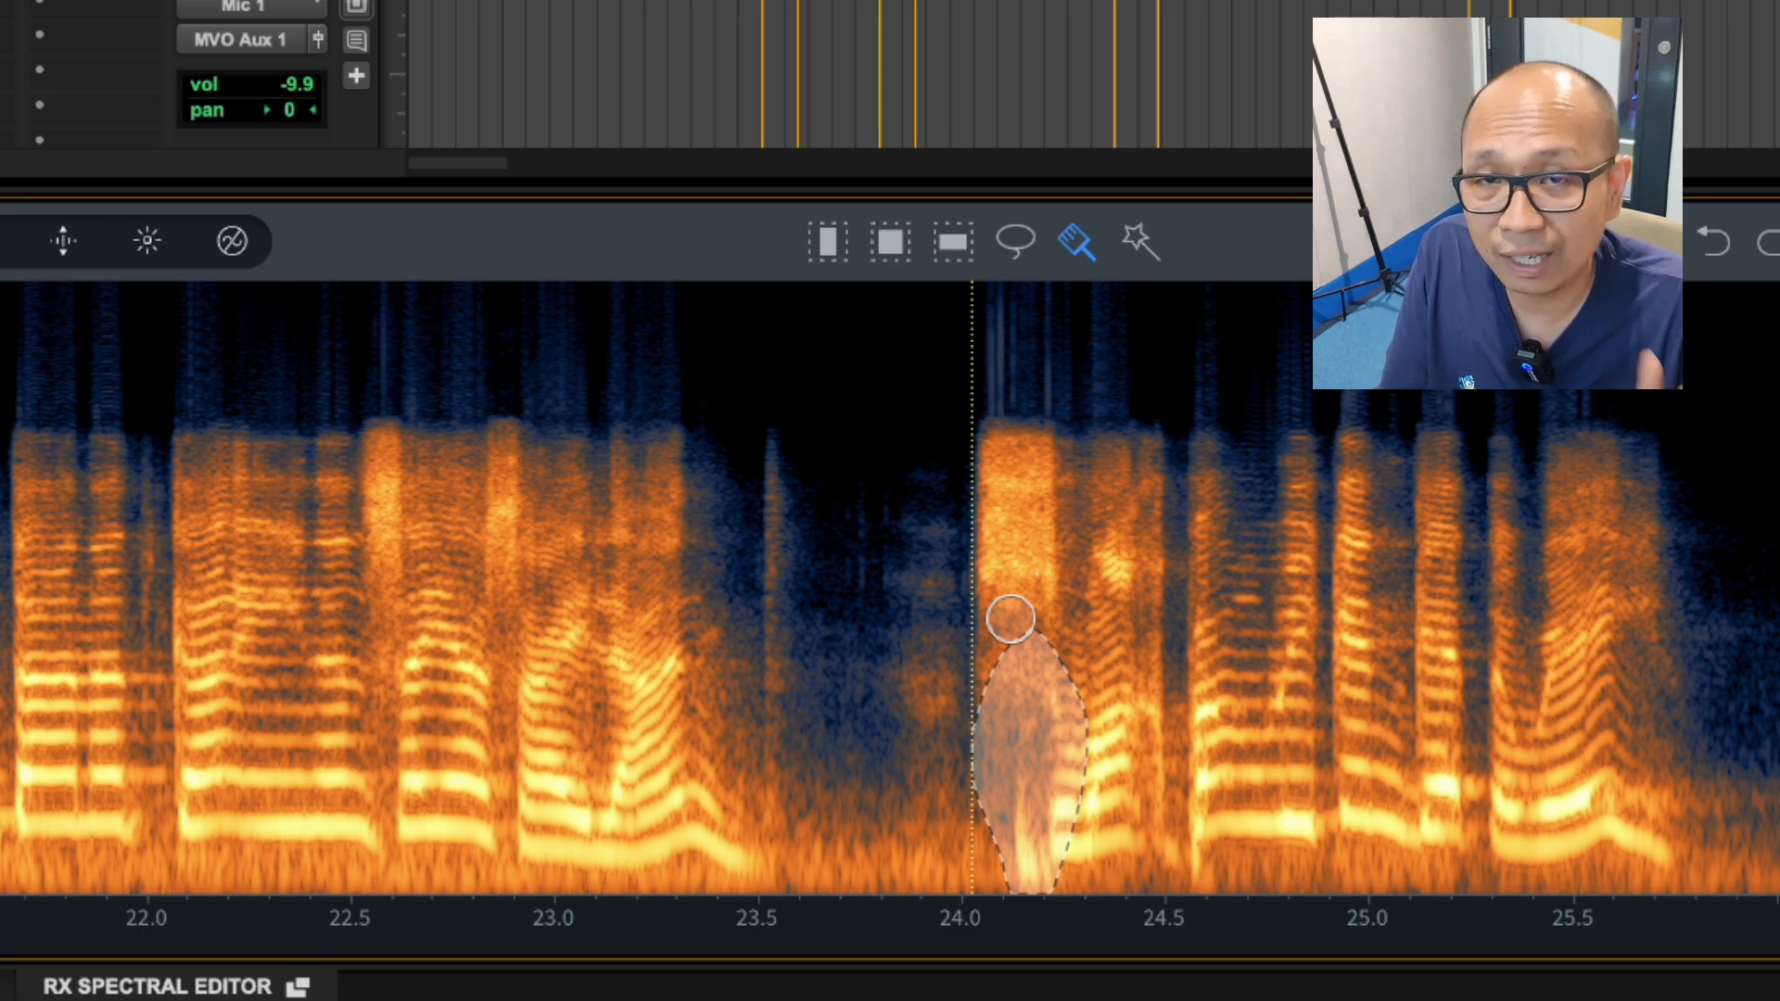
{"action": "mouse_move", "coordinate": [1011, 619]}
{"action": "left_mouse_down"}
{"action": "mouse_move", "coordinate": [982, 806]}
{"action": "mouse_move", "coordinate": [1020, 871]}
{"action": "mouse_move", "coordinate": [1081, 819]}
{"action": "mouse_move", "coordinate": [1073, 659]}
{"action": "mouse_move", "coordinate": [1041, 615]}
{"action": "mouse_move", "coordinate": [1005, 823]}
{"action": "mouse_move", "coordinate": [1038, 835]}
{"action": "mouse_move", "coordinate": [1059, 721]}
{"action": "mouse_move", "coordinate": [1048, 663]}
{"action": "mouse_move", "coordinate": [1058, 778]}
{"action": "left_mouse_up"}
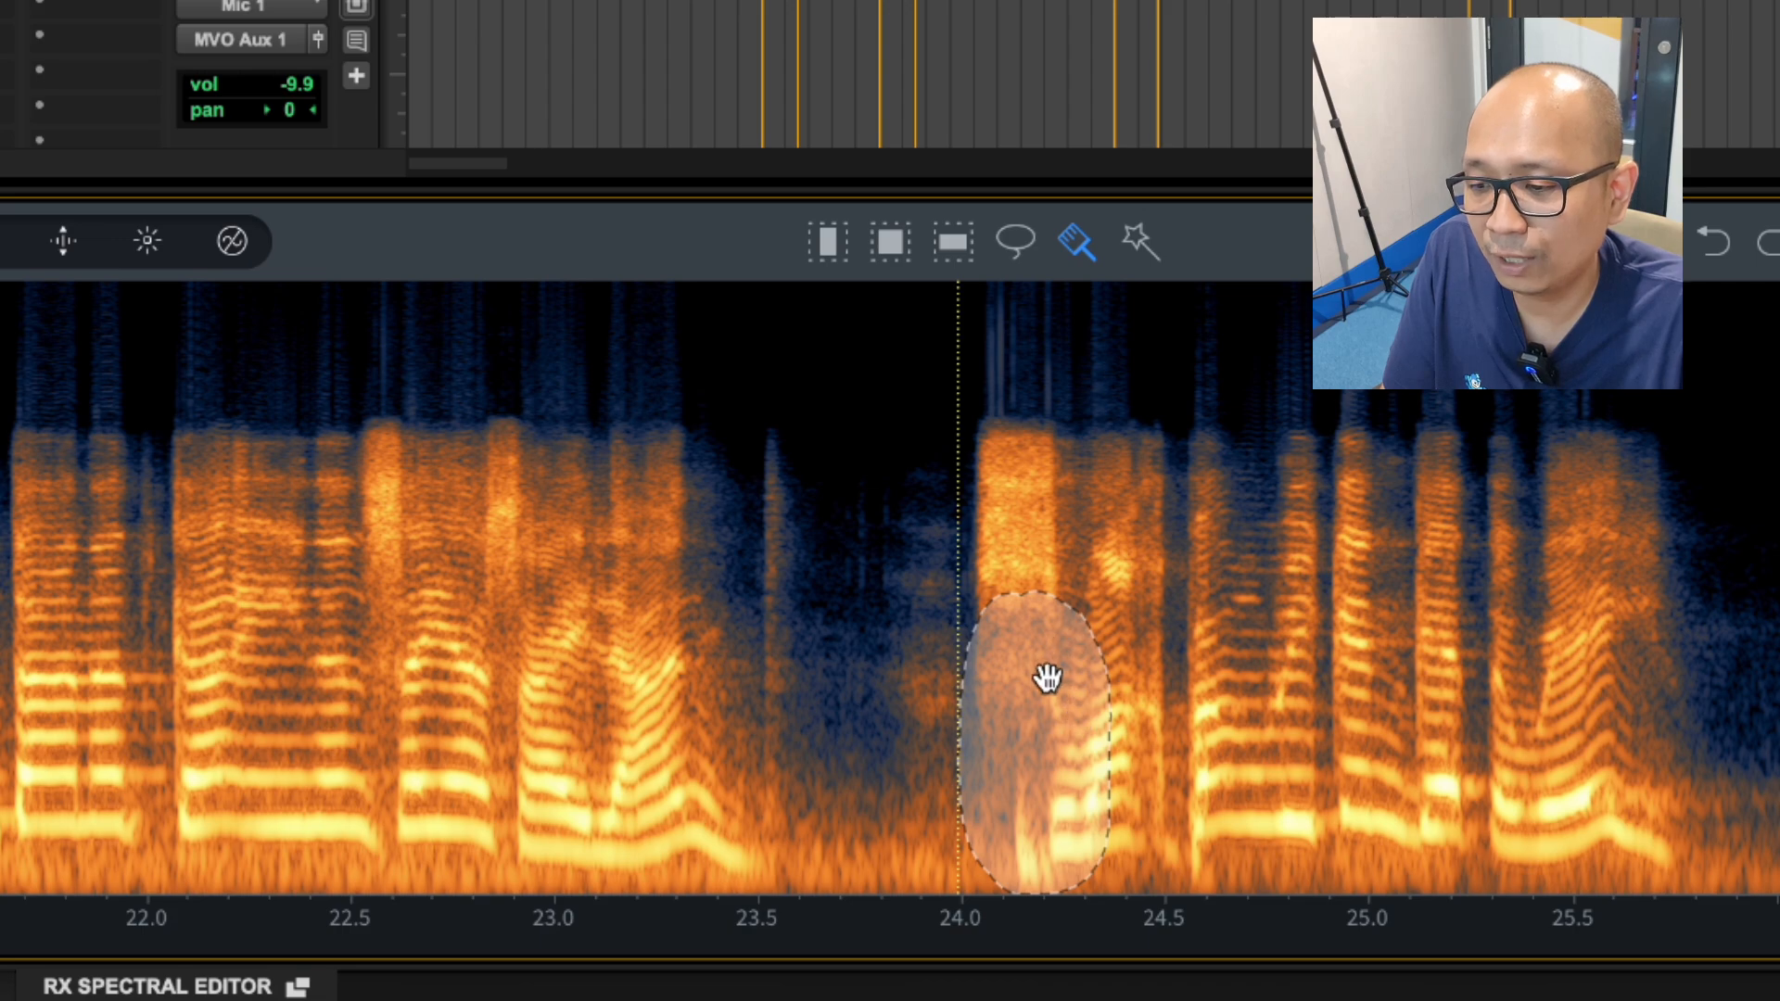
{"action": "left_click", "coordinate": [1148, 248]}
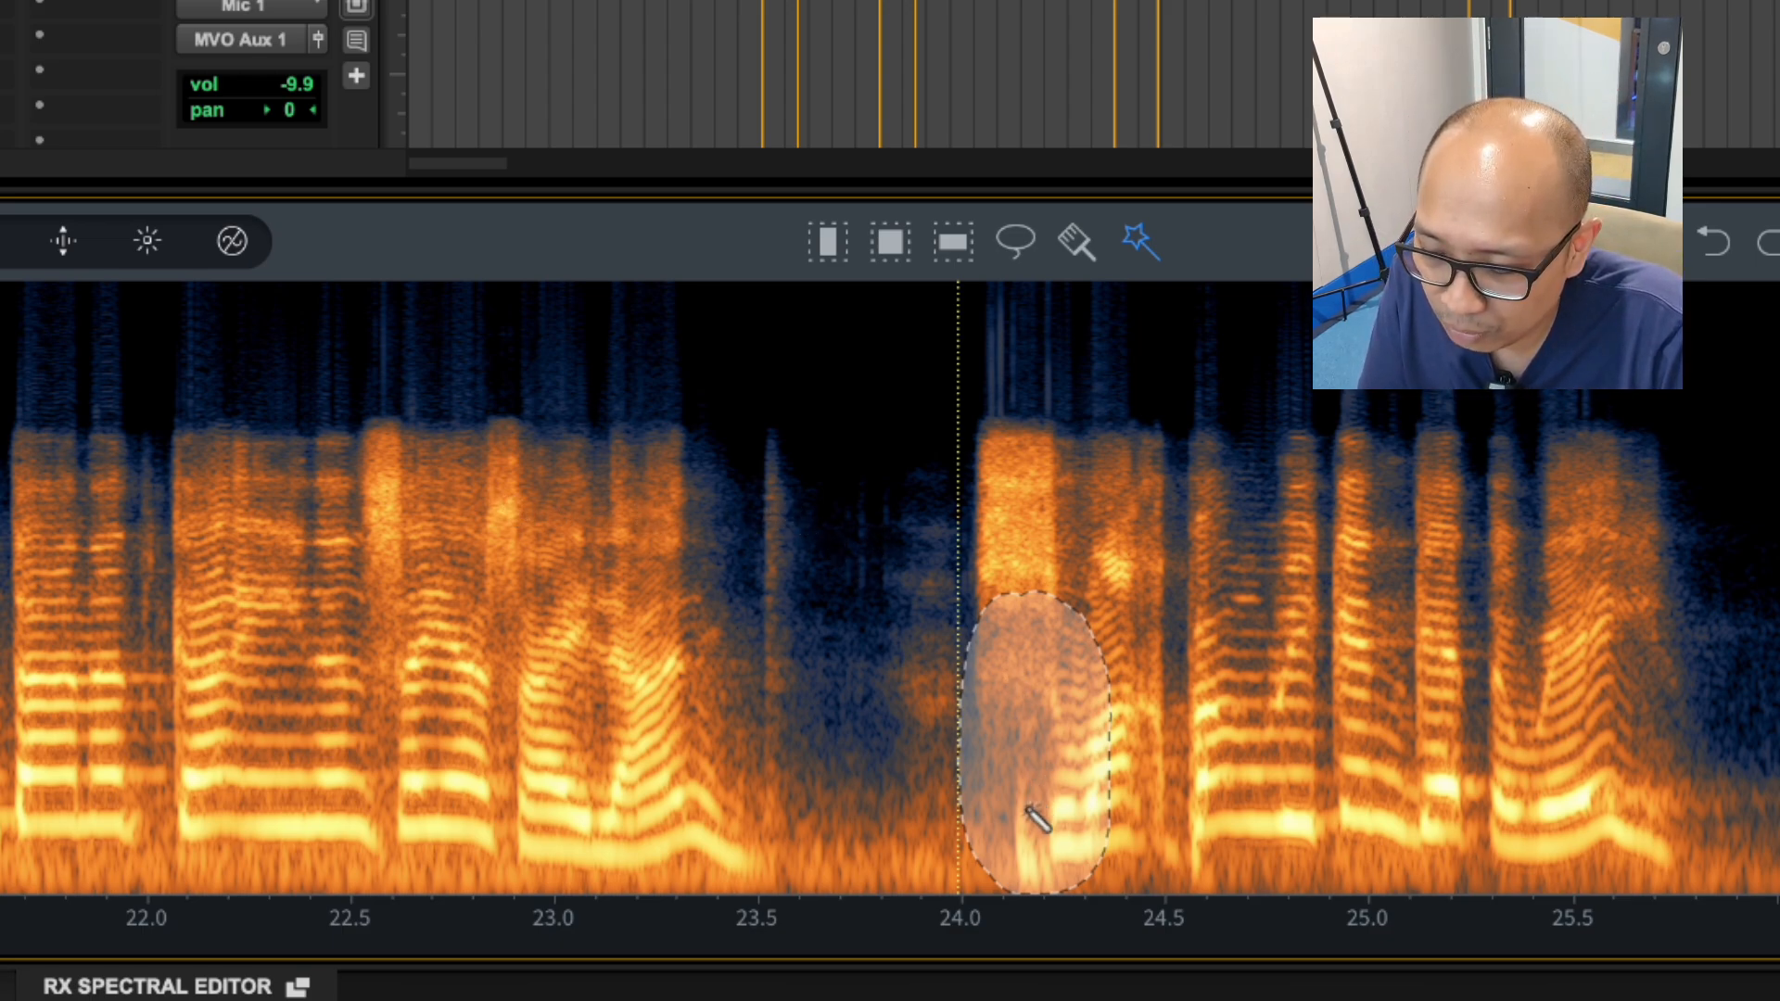
{"action": "left_click", "coordinate": [653, 364]}
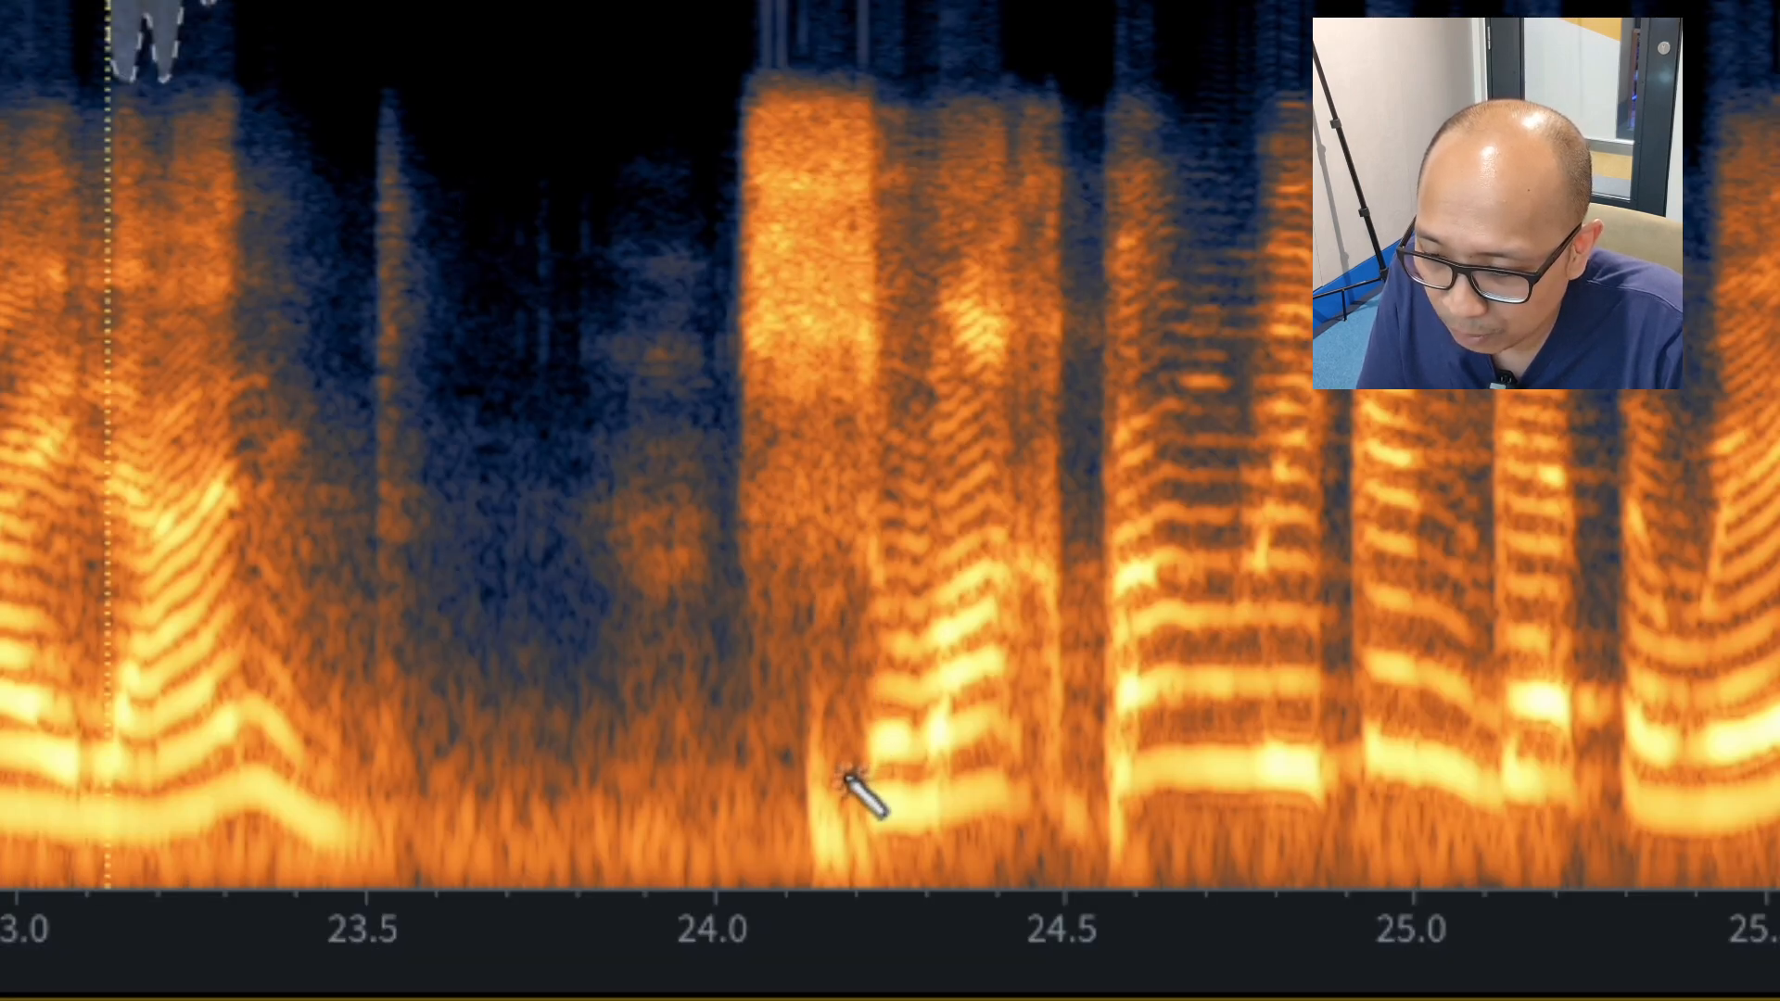
{"action": "left_click_drag", "start_coordinate": [838, 770], "coordinate": [846, 779]}
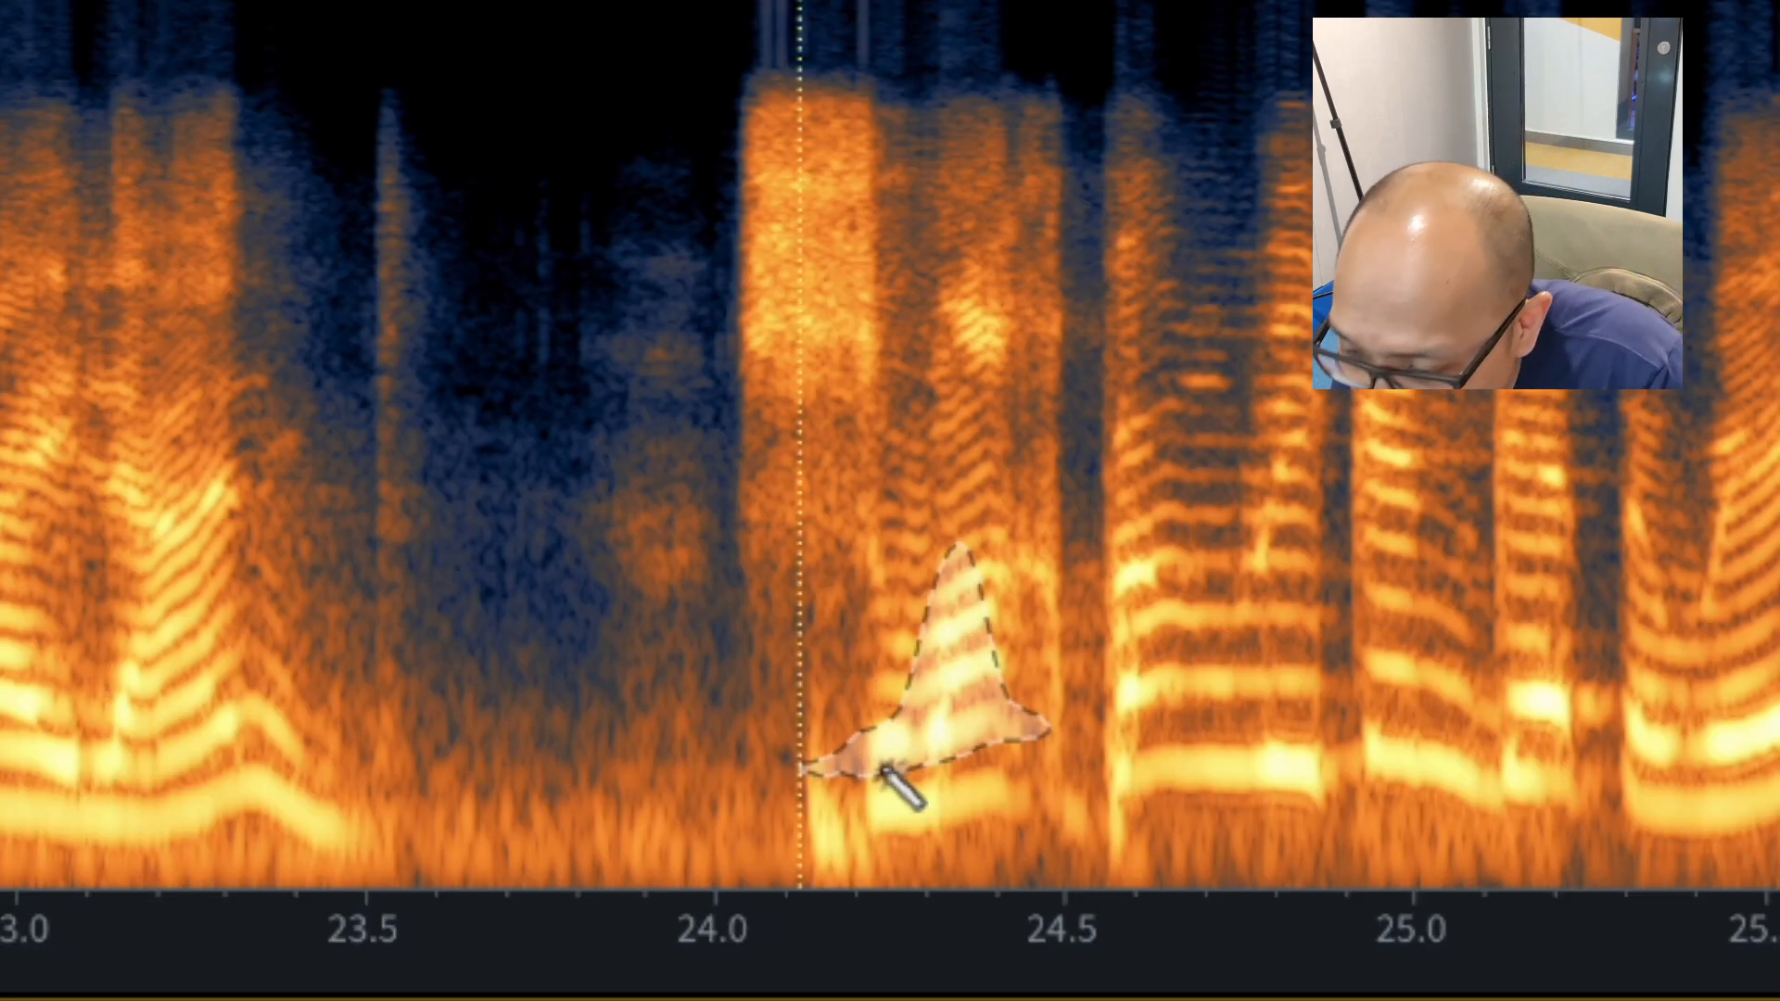
{"action": "left_click", "coordinate": [855, 823]}
{"action": "left_click", "coordinate": [873, 860]}
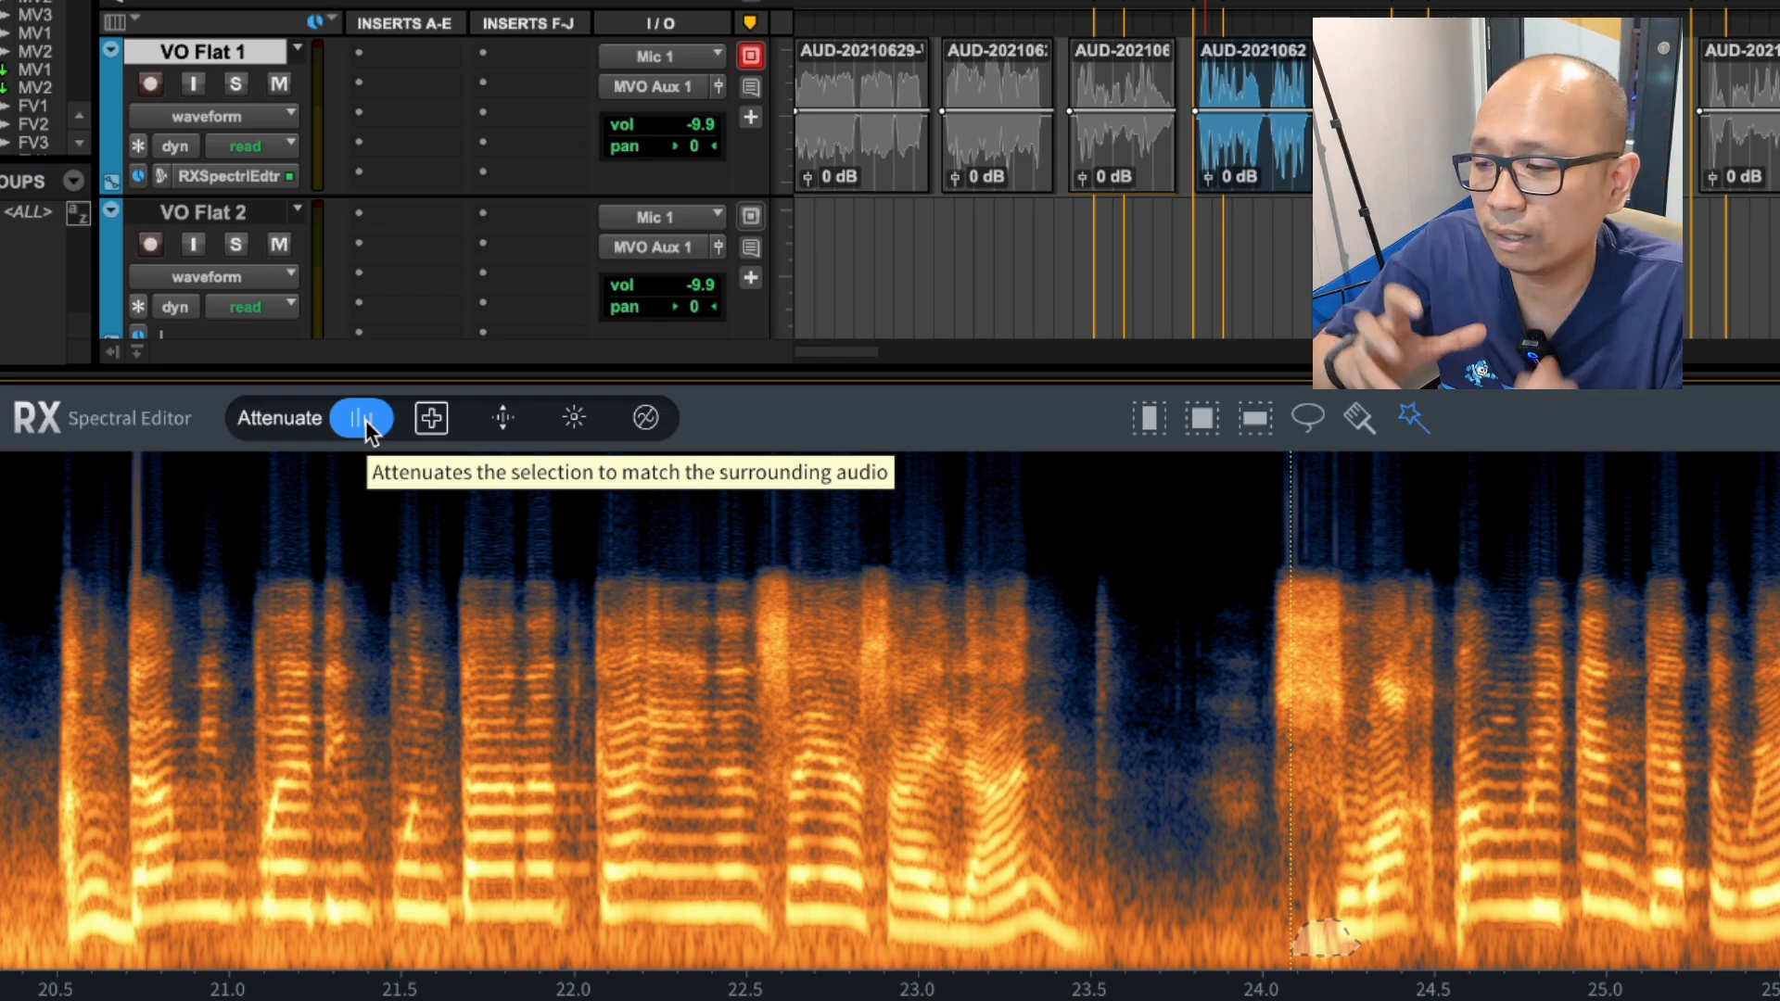
Step: Choose the Replace module, and brush a selection over the lower frequencies at about 23.9–24.5 s
{"action": "left_click", "coordinate": [1358, 422]}
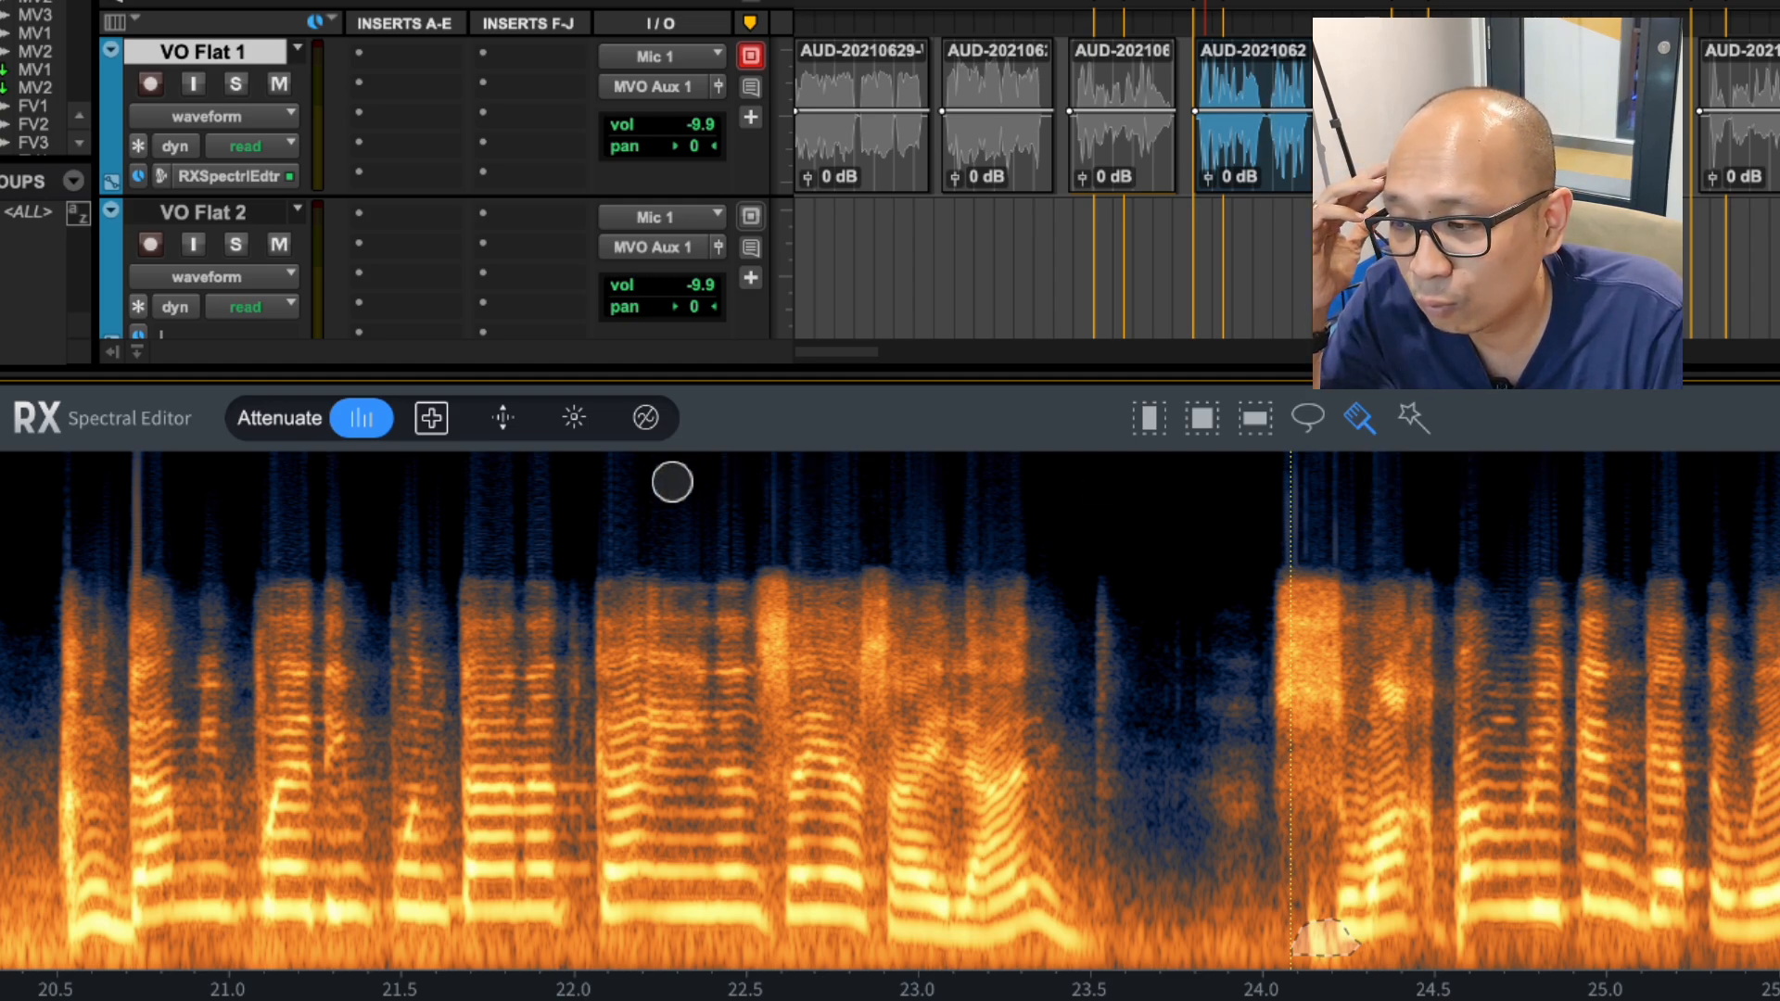
{"action": "left_click", "coordinate": [448, 422]}
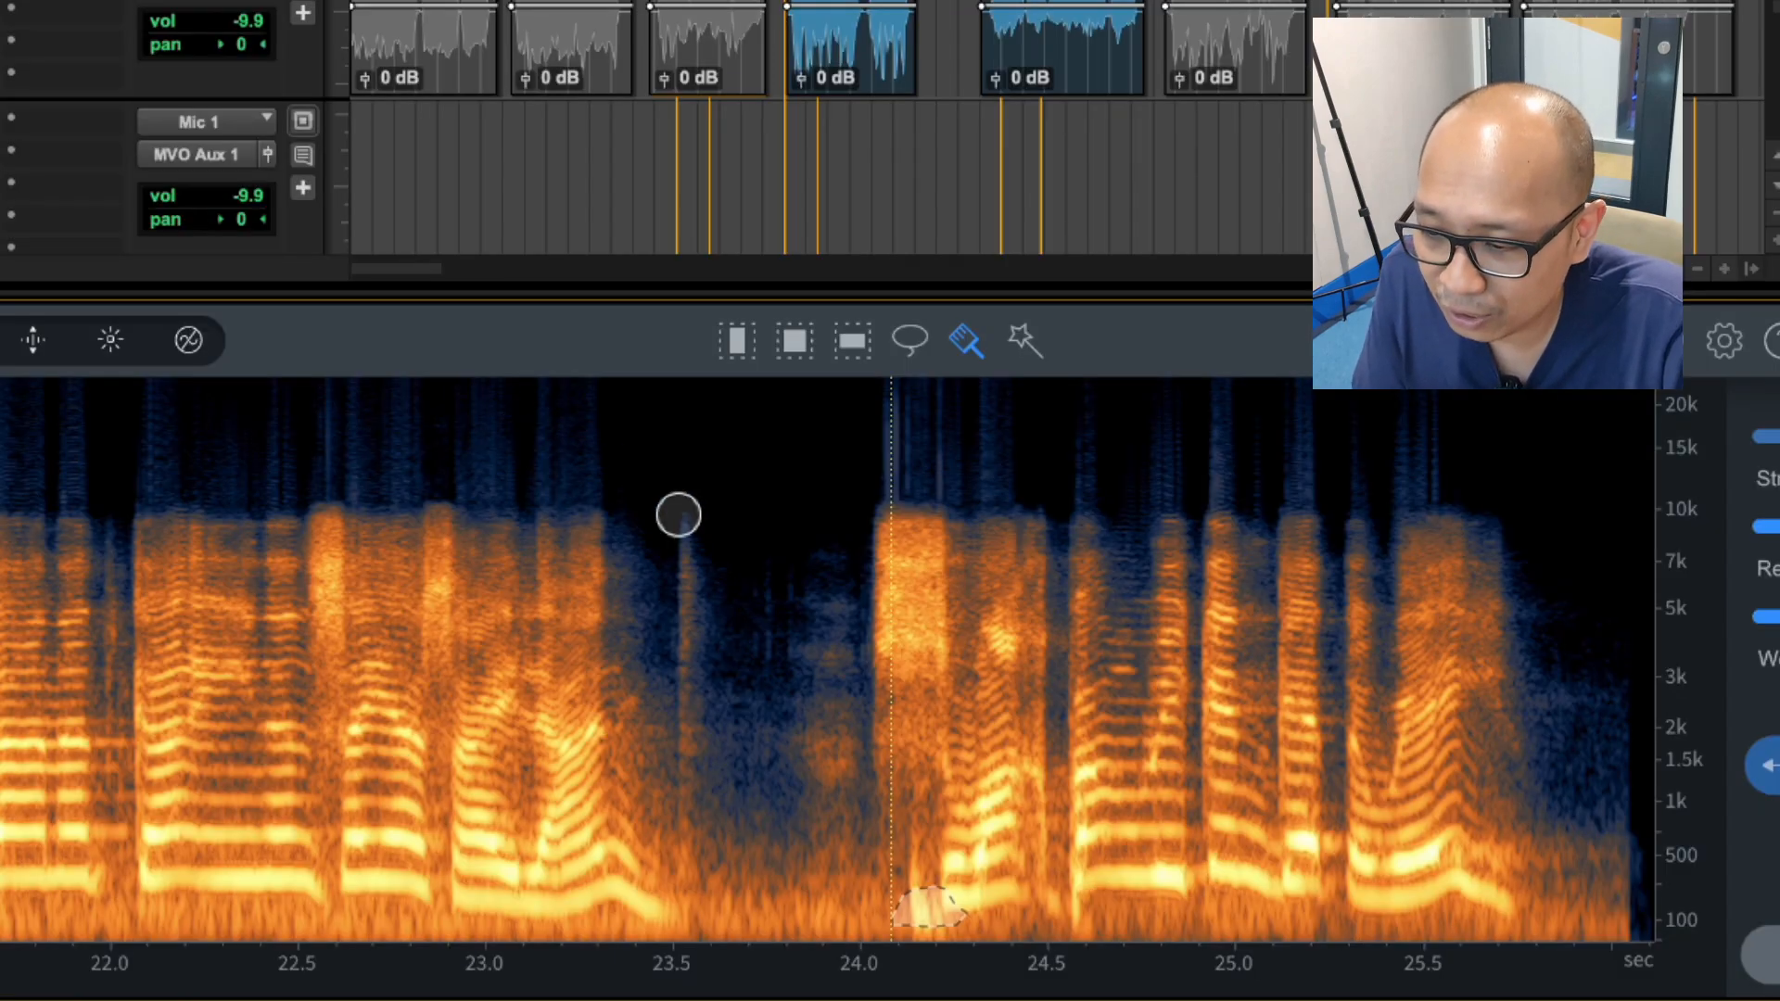
{"action": "mouse_move", "coordinate": [929, 705]}
{"action": "left_mouse_down"}
{"action": "mouse_move", "coordinate": [877, 786]}
{"action": "mouse_move", "coordinate": [866, 882]}
{"action": "mouse_move", "coordinate": [927, 926]}
{"action": "mouse_move", "coordinate": [998, 795]}
{"action": "mouse_move", "coordinate": [940, 695]}
{"action": "mouse_move", "coordinate": [891, 822]}
{"action": "mouse_move", "coordinate": [937, 822]}
{"action": "mouse_move", "coordinate": [945, 715]}
{"action": "mouse_move", "coordinate": [946, 816]}
{"action": "mouse_move", "coordinate": [978, 763]}
{"action": "mouse_move", "coordinate": [926, 906]}
{"action": "mouse_move", "coordinate": [947, 889]}
{"action": "mouse_move", "coordinate": [930, 805]}
{"action": "left_mouse_up"}
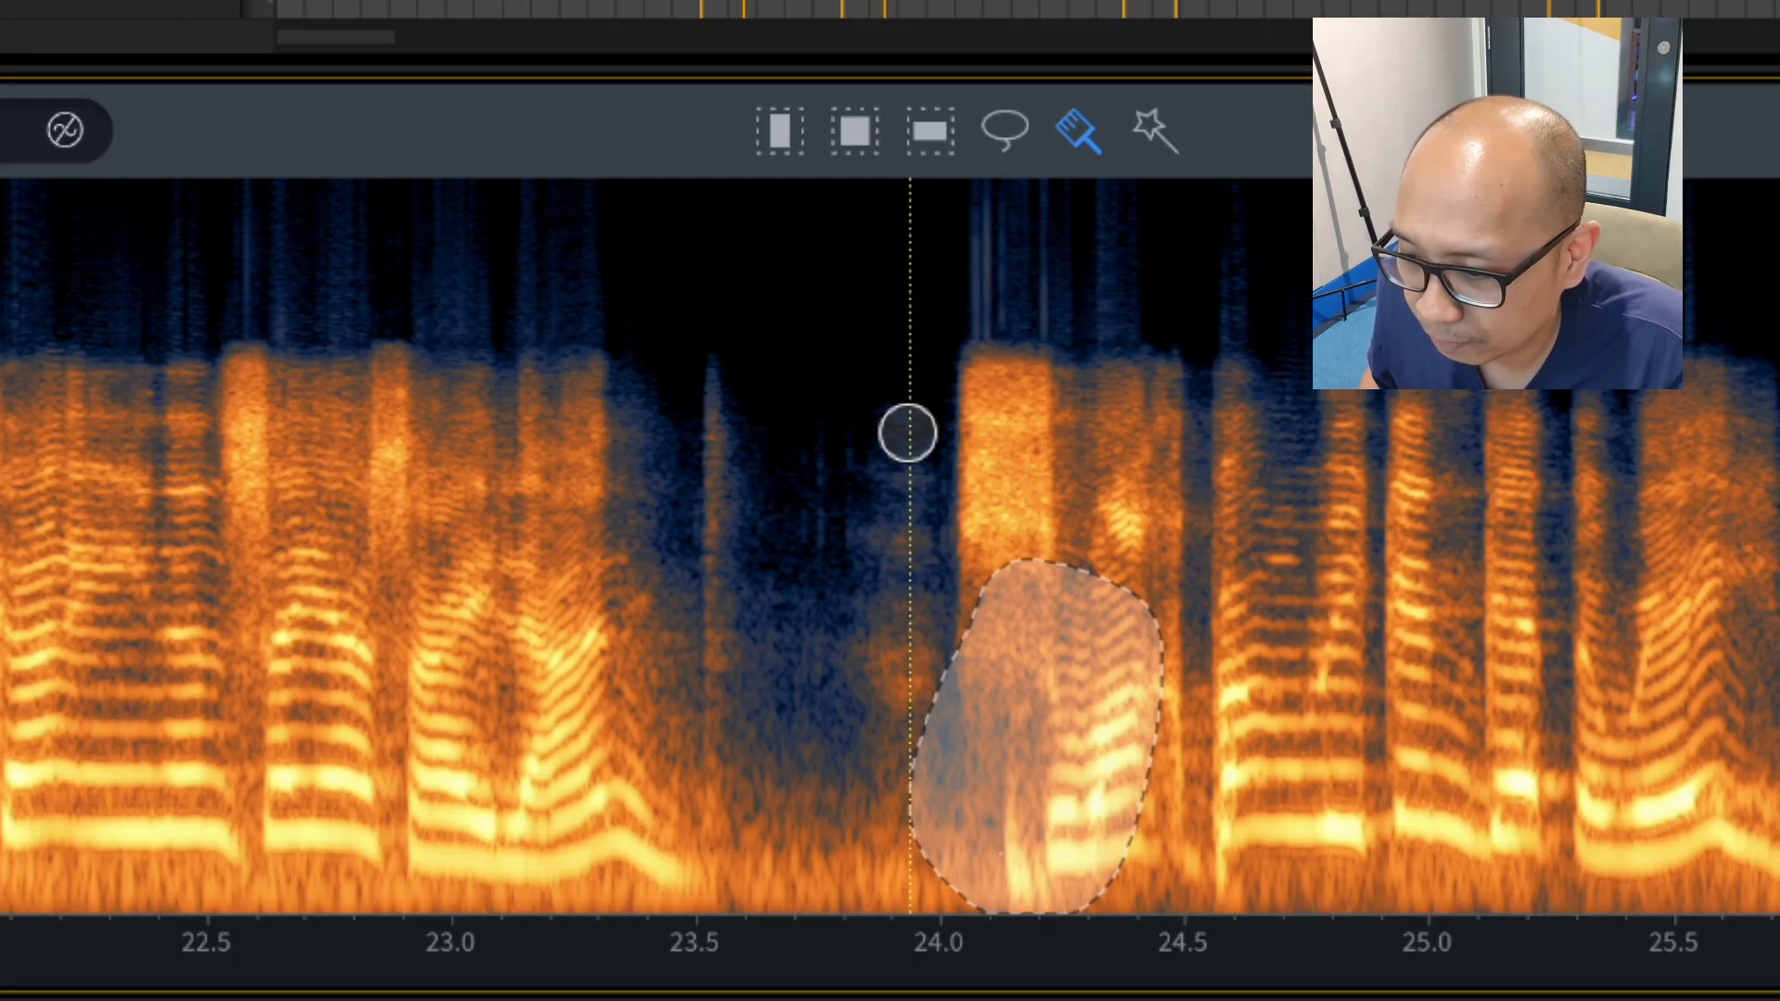
Step: Reduce the Brush selection to a small spot at about 23.3 s, and play the audio from there more than once
{"action": "left_click", "coordinate": [613, 331]}
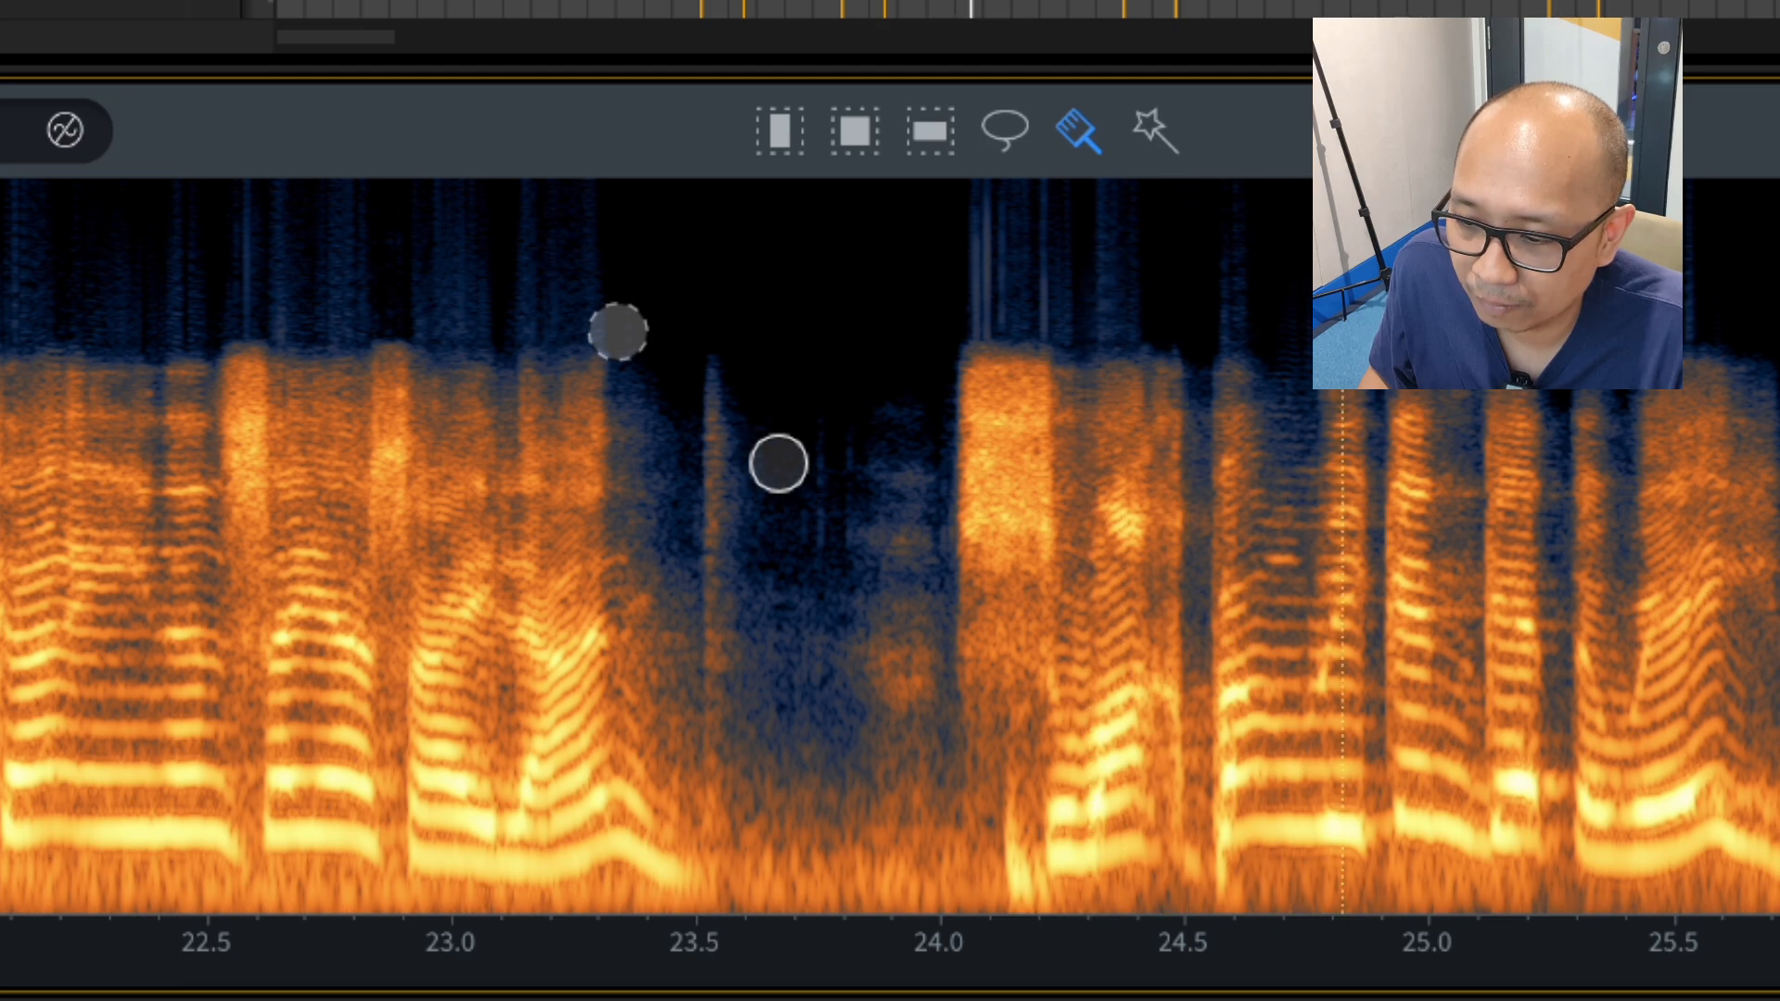
{"action": "key", "text": "space"}
{"action": "key", "text": "space"}
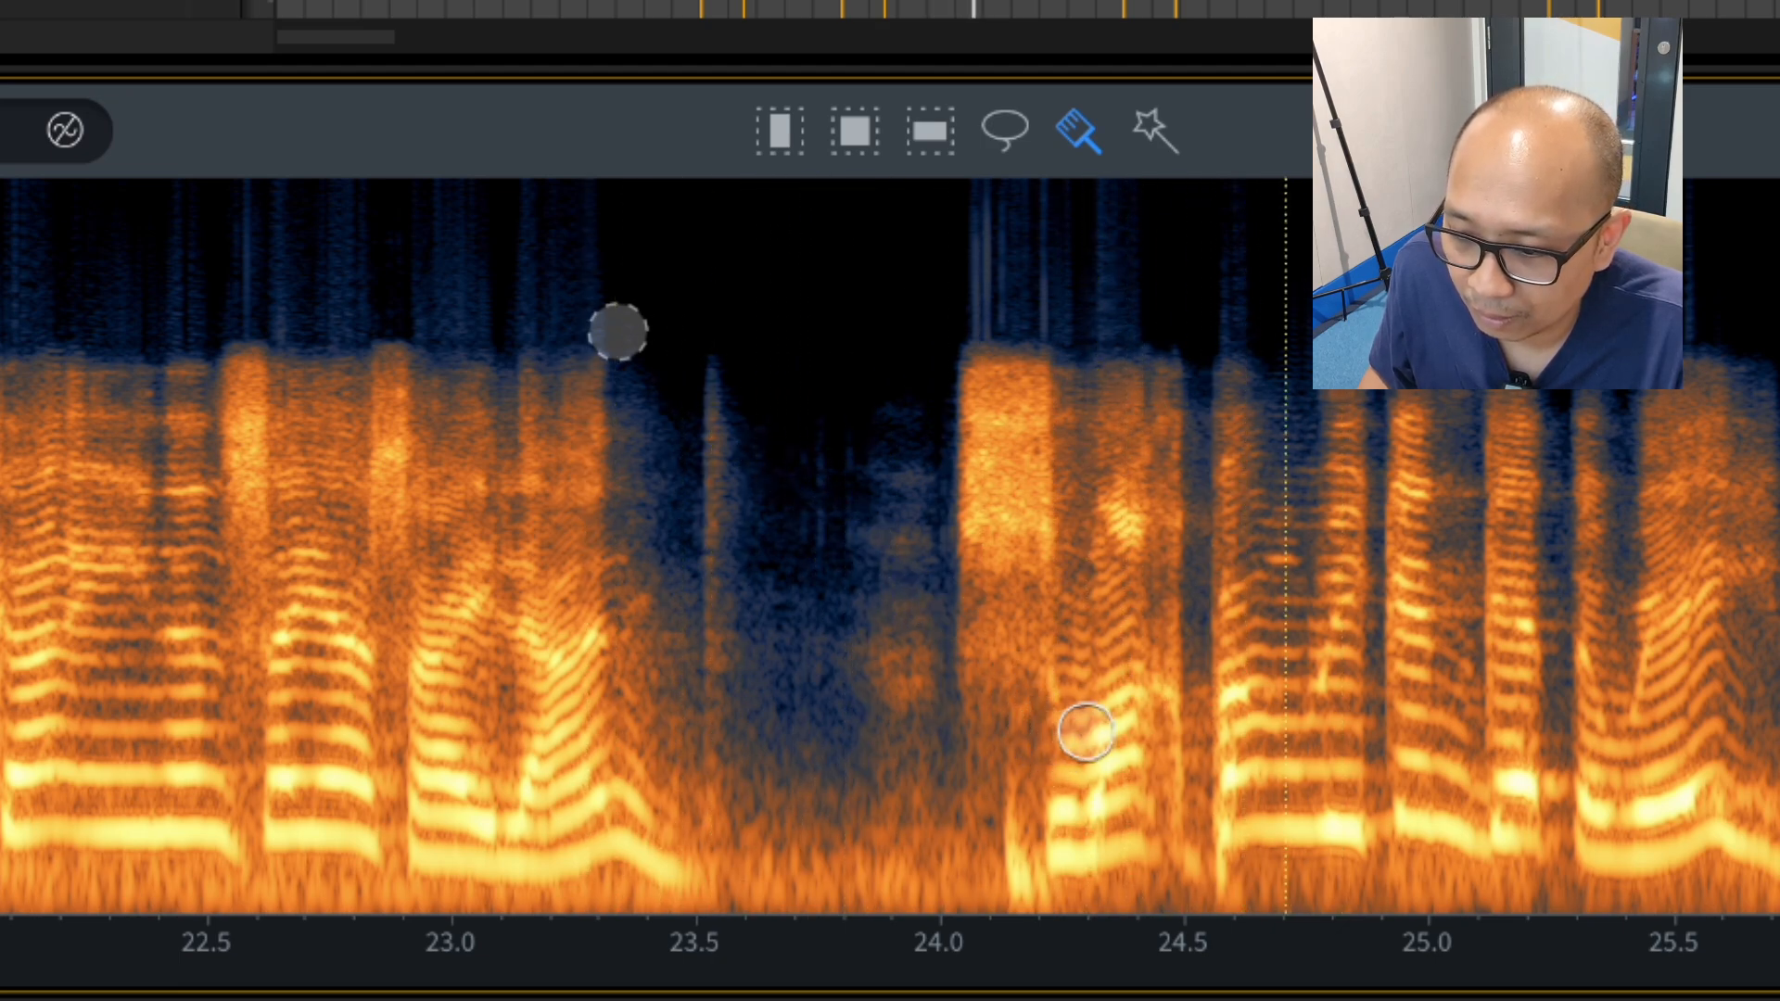
{"action": "key", "text": "space"}
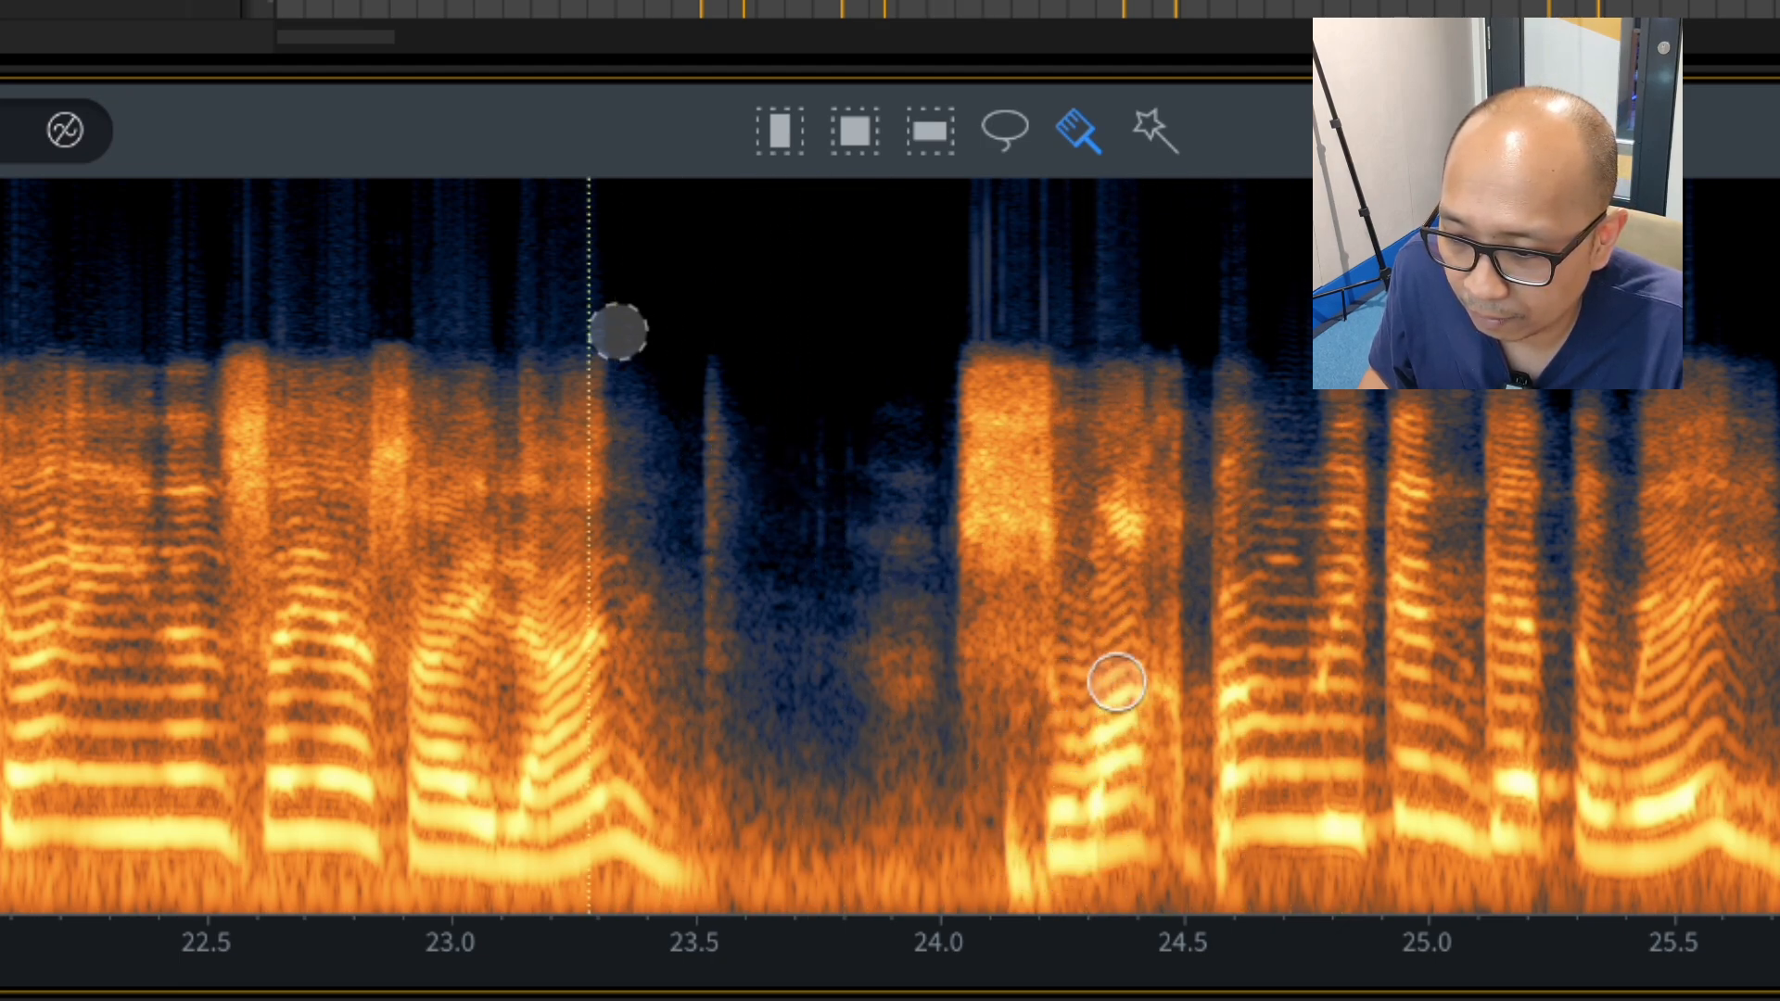
Step: Brush a selection over the low frequencies at about 24.0–24.6 s, and process it with the Attenuate module
{"action": "key", "text": "ctrl"}
{"action": "mouse_move", "coordinate": [1095, 656]}
{"action": "left_mouse_down"}
{"action": "mouse_move", "coordinate": [997, 834]}
{"action": "mouse_move", "coordinate": [1176, 866]}
{"action": "mouse_move", "coordinate": [1160, 695]}
{"action": "mouse_move", "coordinate": [1082, 680]}
{"action": "mouse_move", "coordinate": [1051, 864]}
{"action": "mouse_move", "coordinate": [1030, 775]}
{"action": "mouse_move", "coordinate": [1109, 857]}
{"action": "mouse_move", "coordinate": [1143, 766]}
{"action": "mouse_move", "coordinate": [1093, 755]}
{"action": "mouse_move", "coordinate": [1124, 763]}
{"action": "mouse_move", "coordinate": [1100, 715]}
{"action": "mouse_move", "coordinate": [1128, 726]}
{"action": "left_mouse_up"}
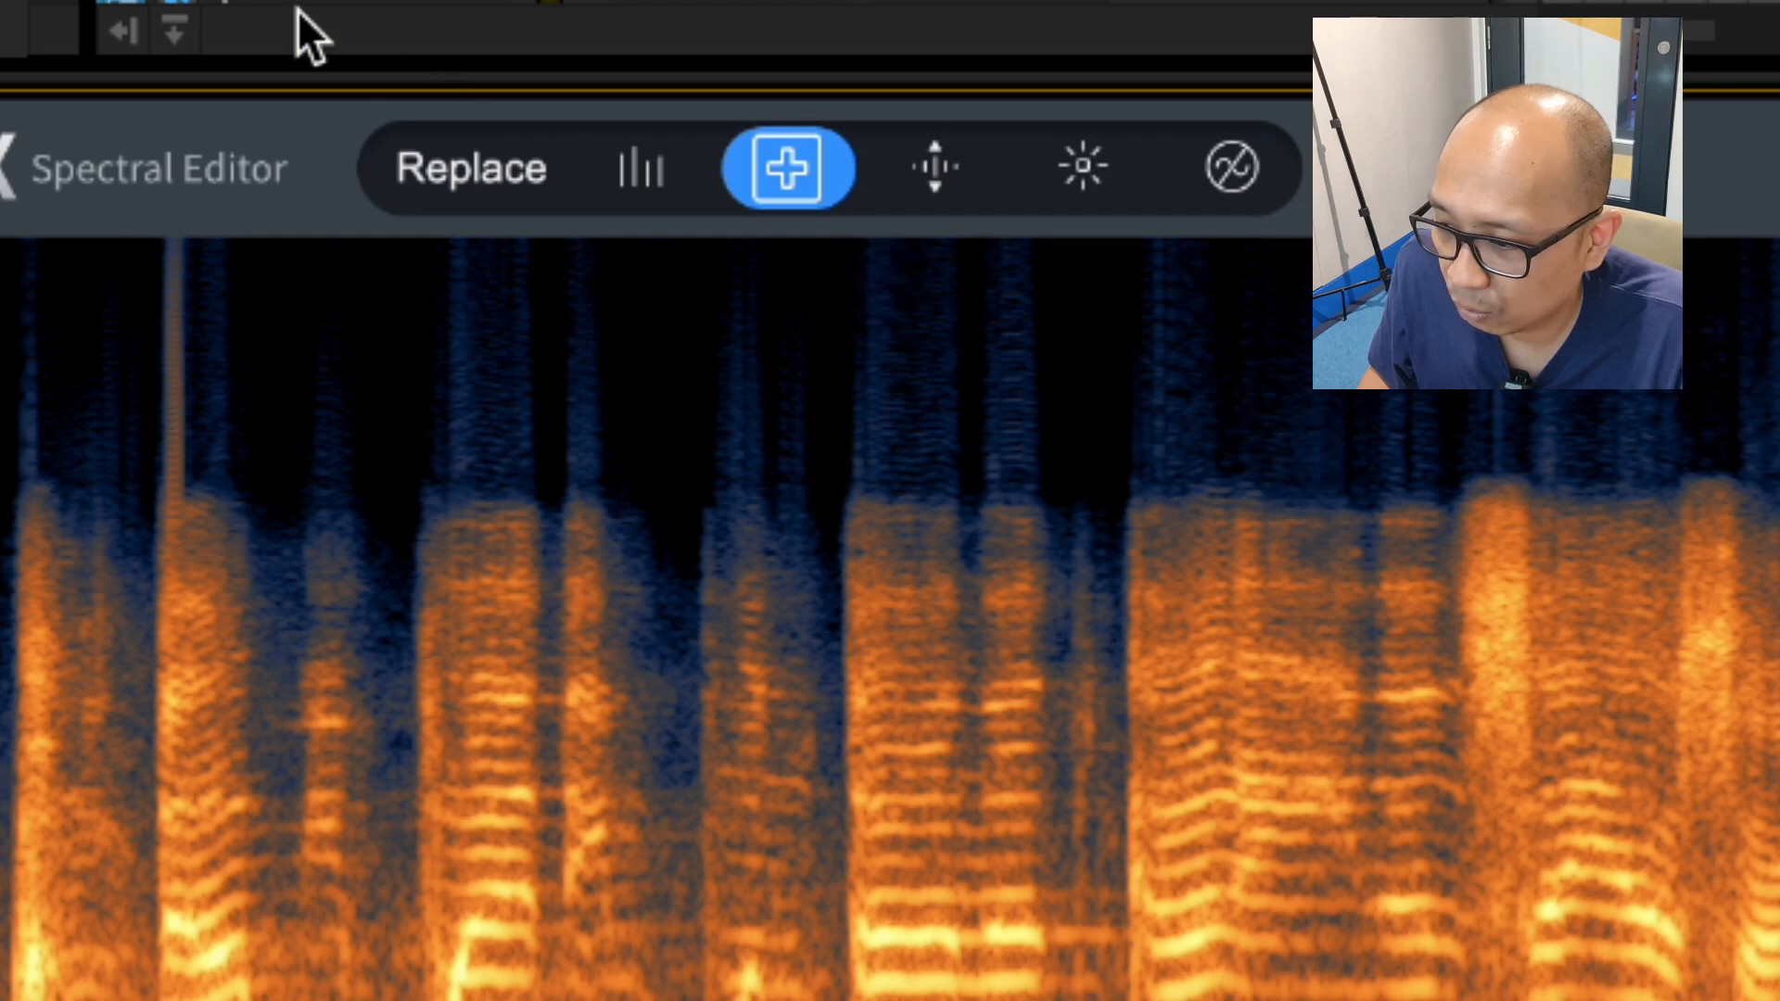
{"action": "left_click", "coordinate": [638, 173]}
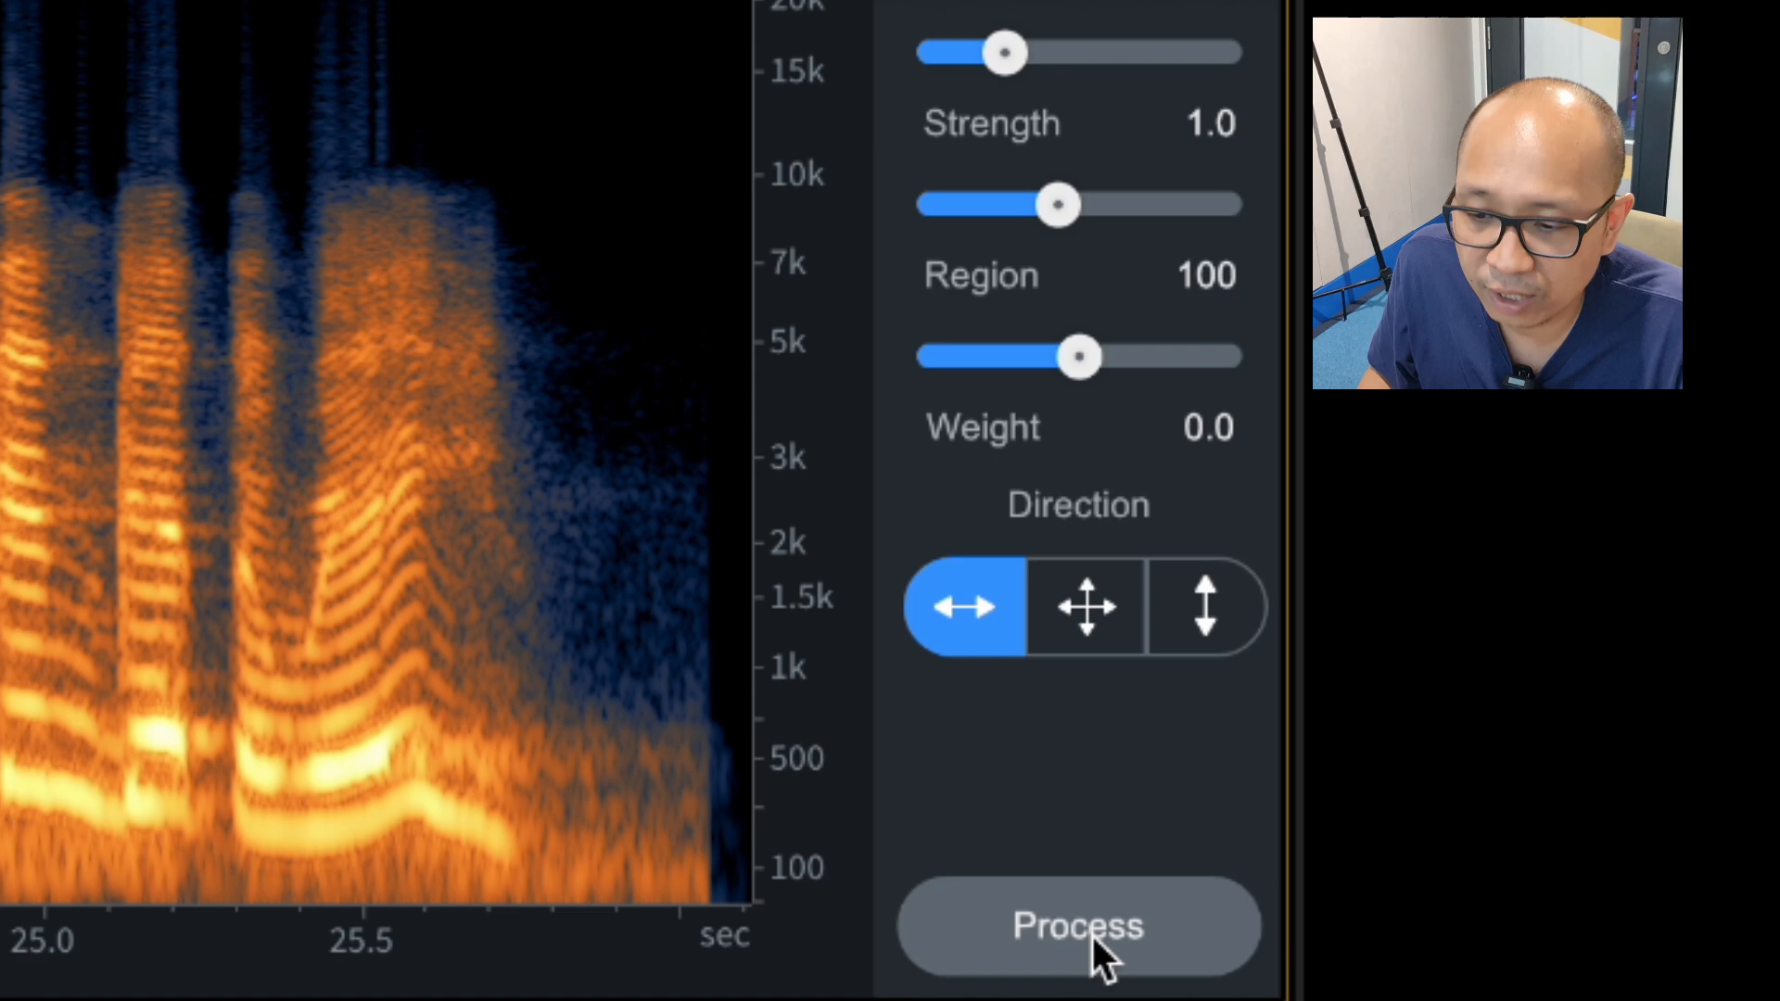
{"action": "left_click", "coordinate": [1090, 932]}
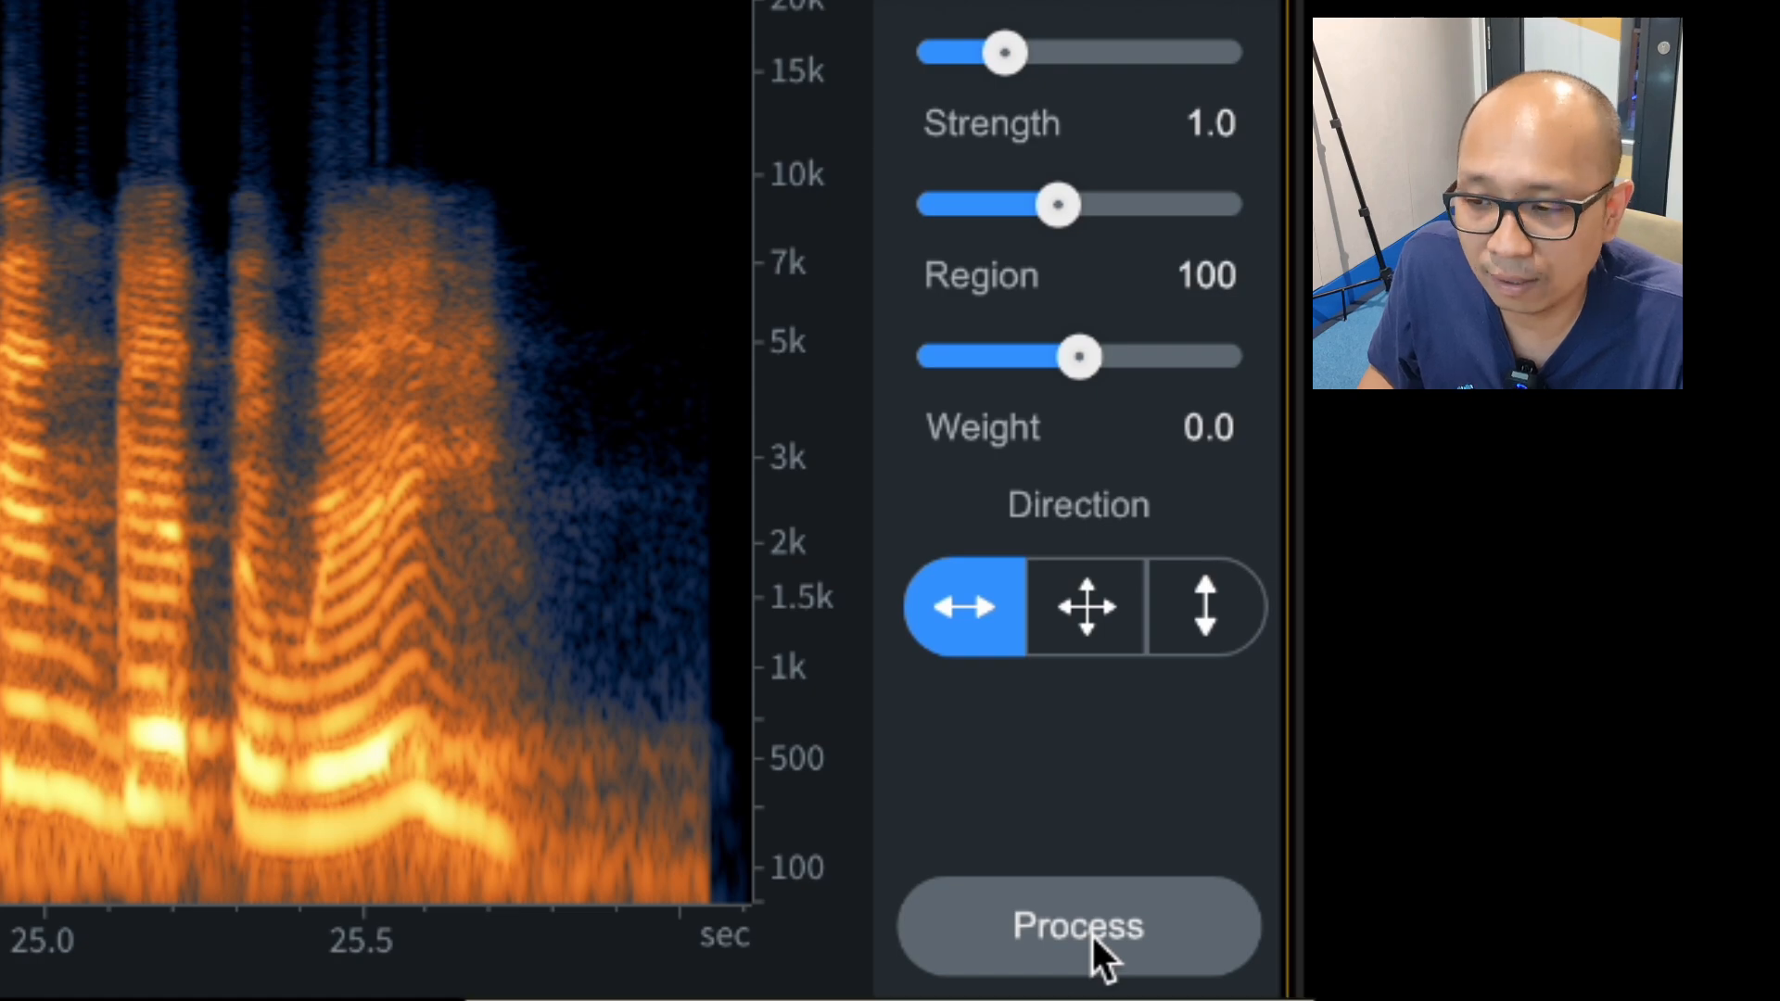
{"action": "left_click", "coordinate": [1090, 932]}
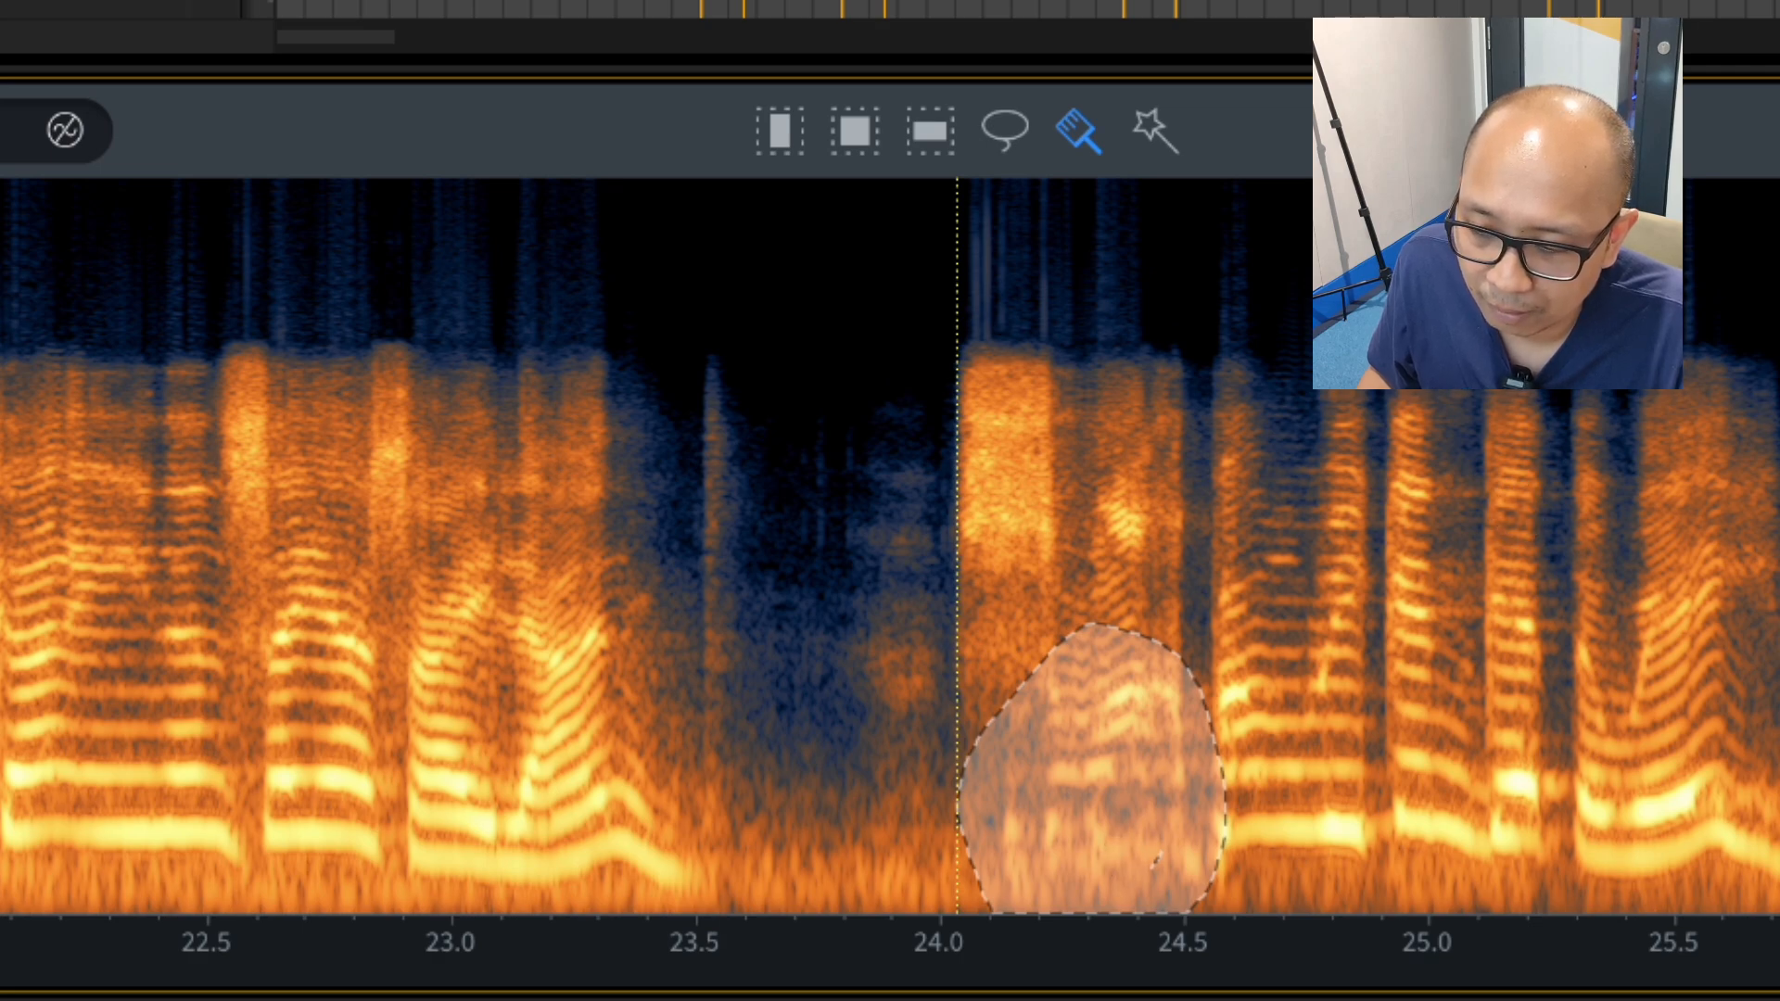
Step: Undo and redo the attenuation twice to compare the spectrogram before and after processing
{"action": "key", "text": "ctrl+z"}
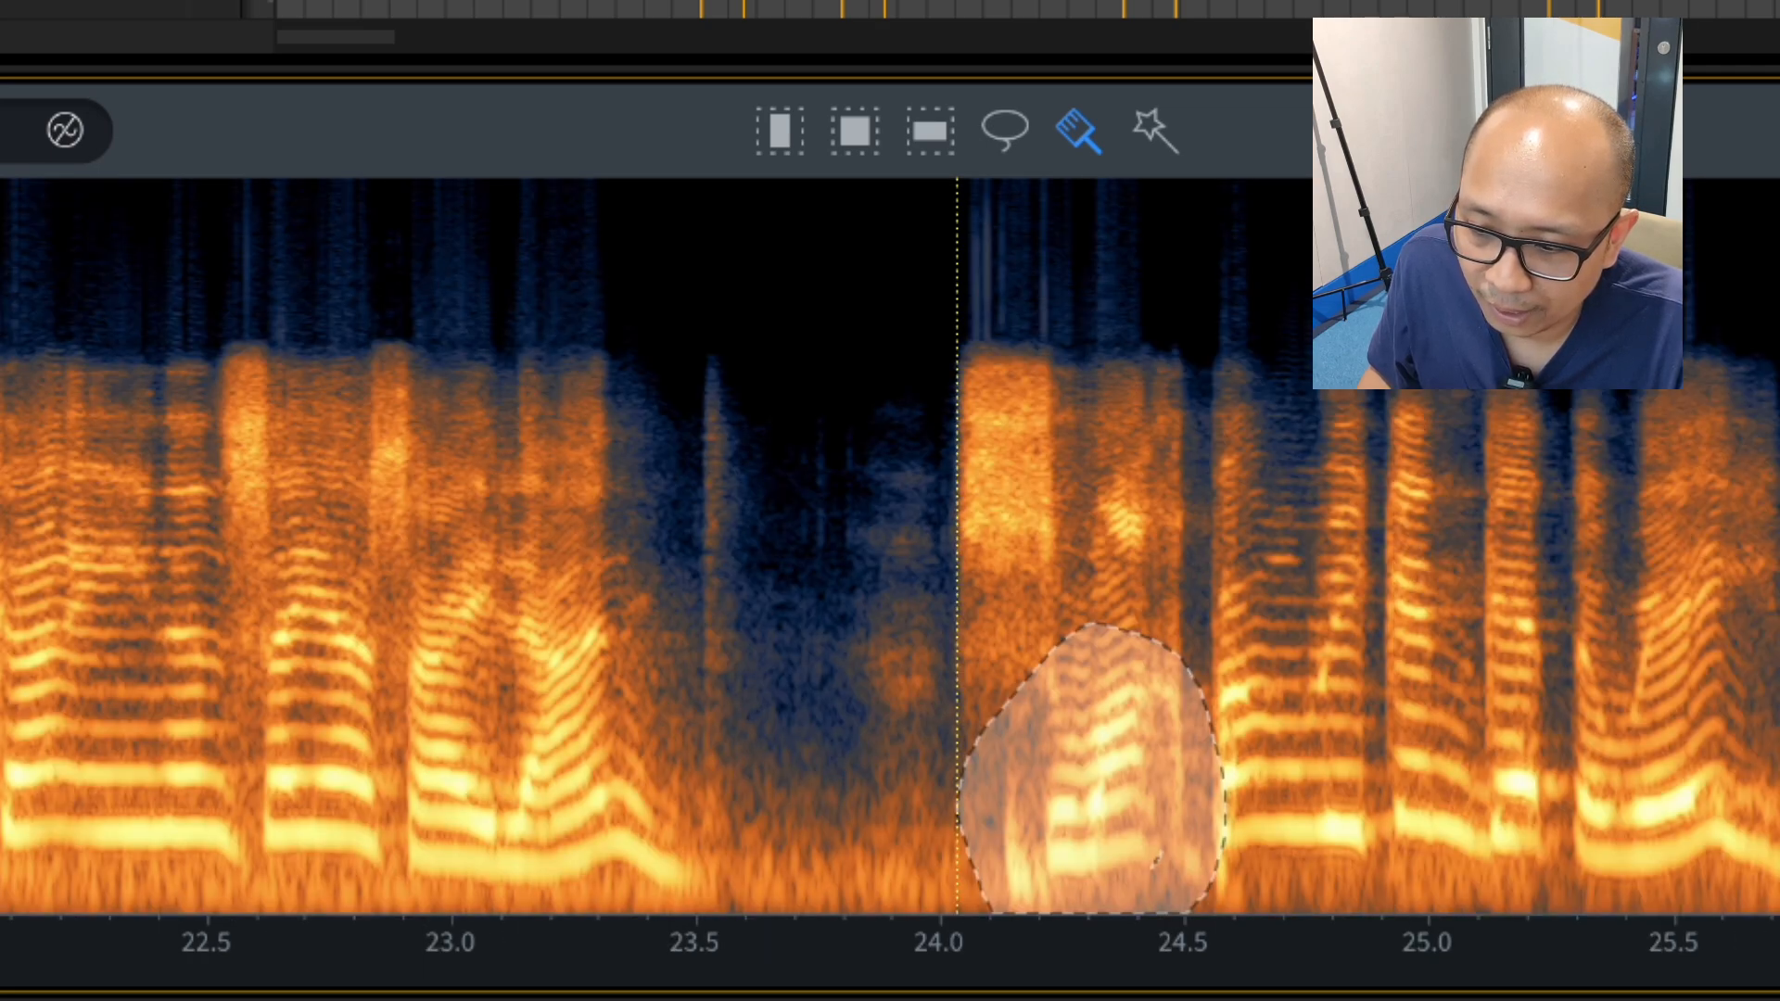
{"action": "key", "text": "ctrl+shift+z"}
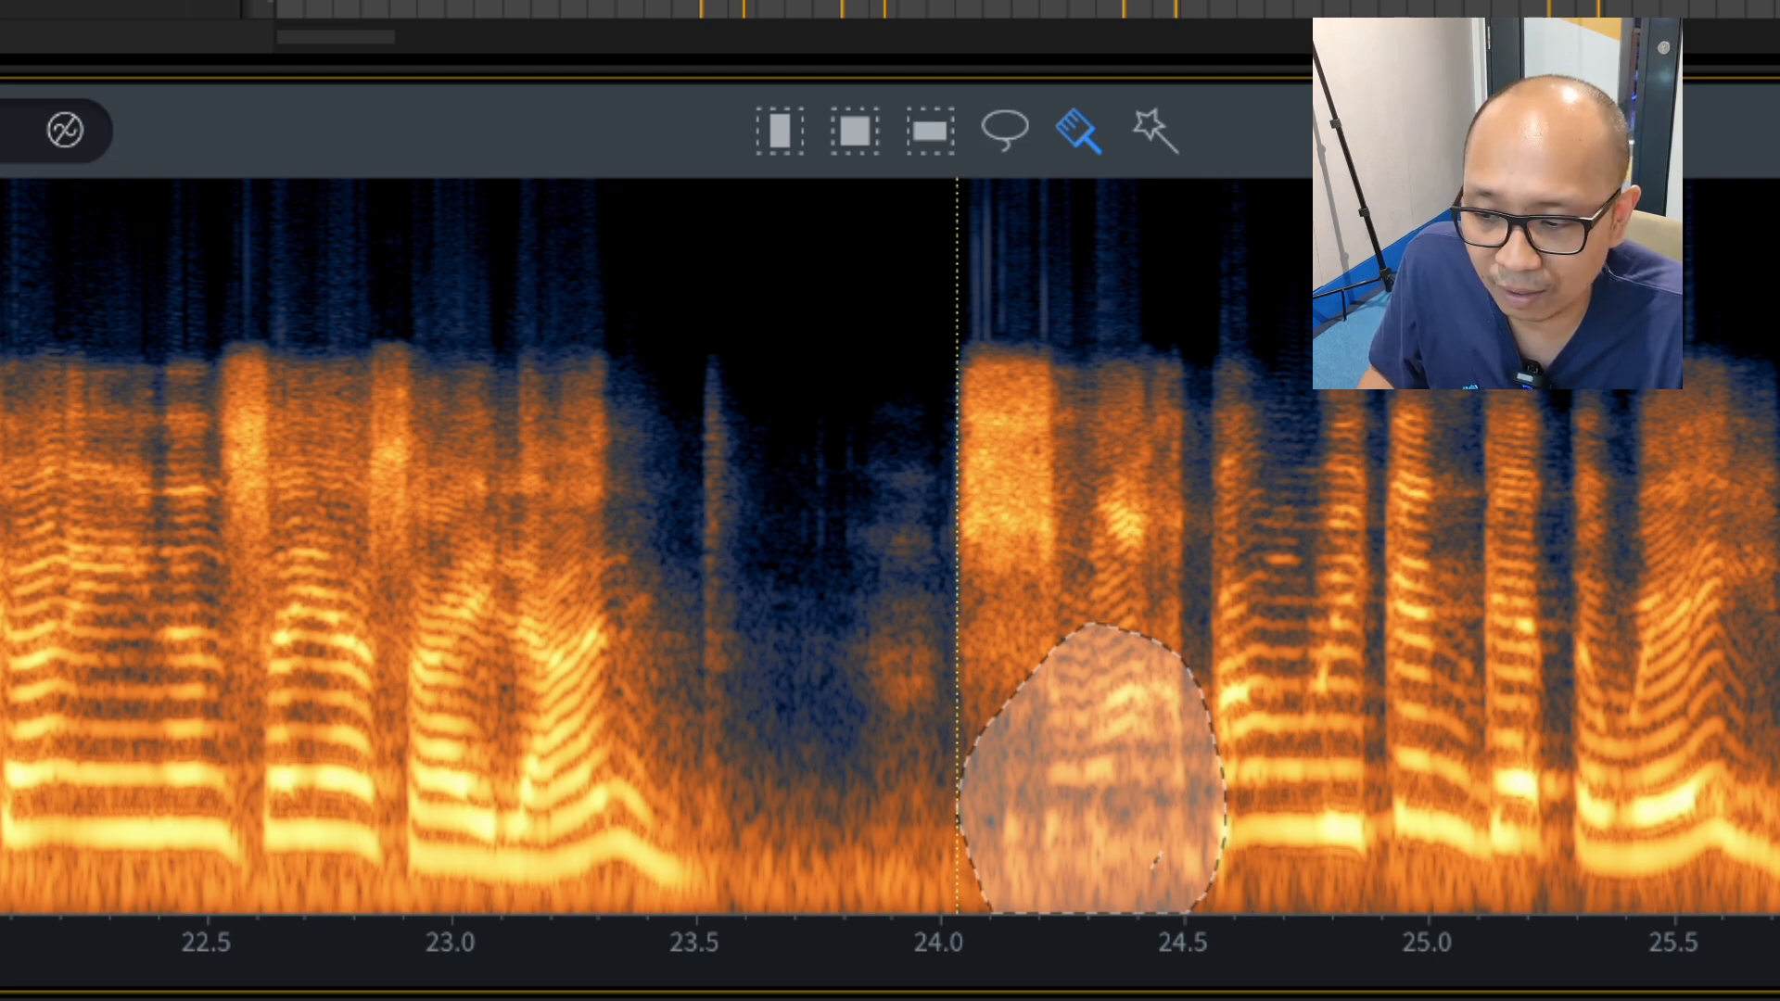
{"action": "key", "text": "ctrl+z"}
{"action": "key", "text": "ctrl+shift+z"}
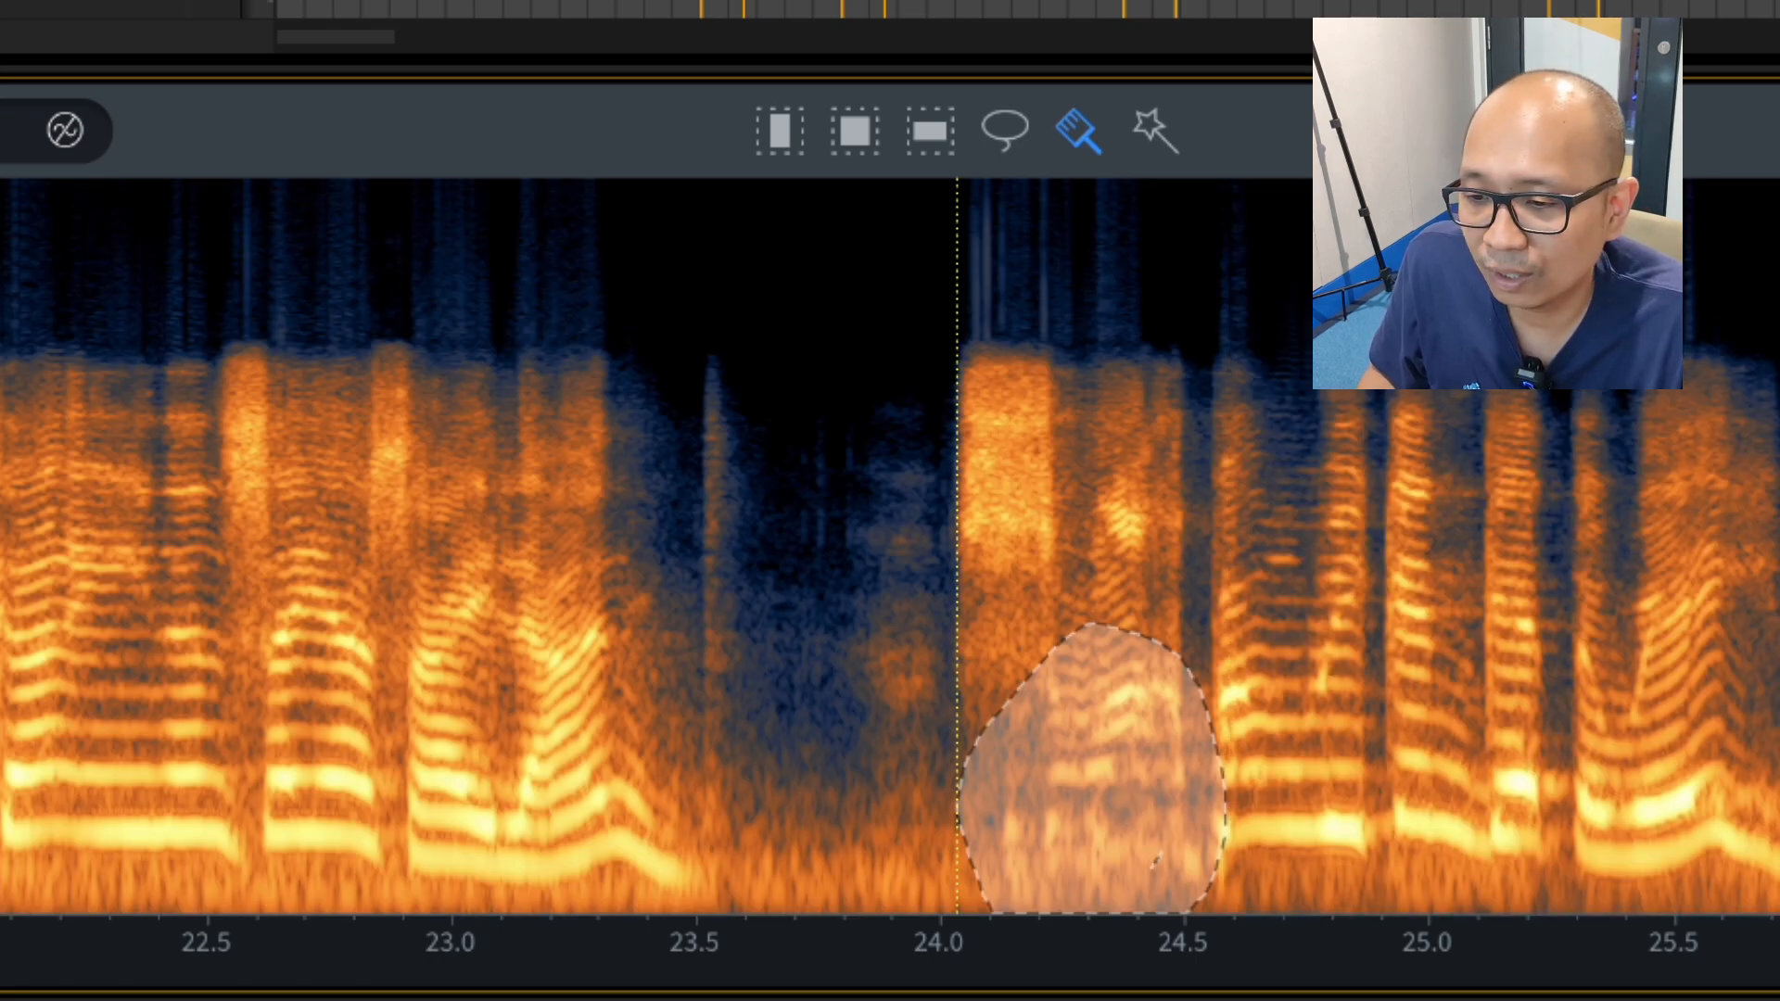
Step: Play the audio from about 23.3 s without the attenuation, and redo the attenuation to play the same passage for comparison
{"action": "left_click", "coordinate": [628, 381]}
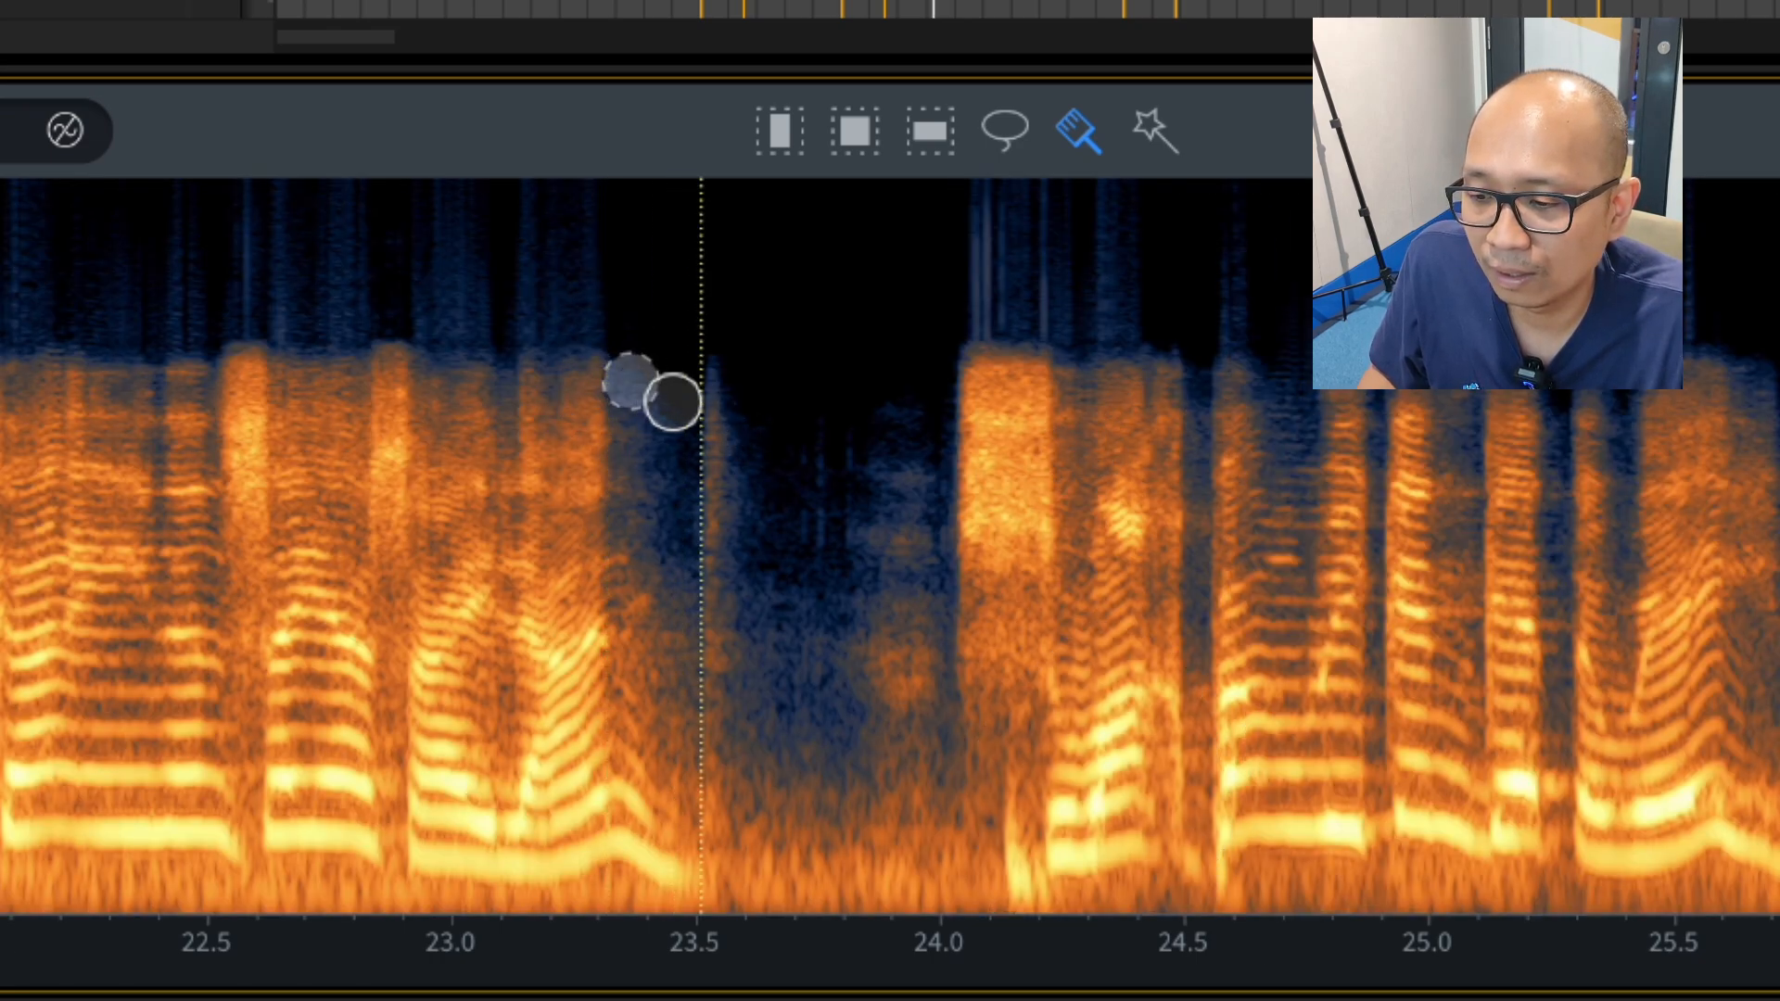
{"action": "key", "text": "space"}
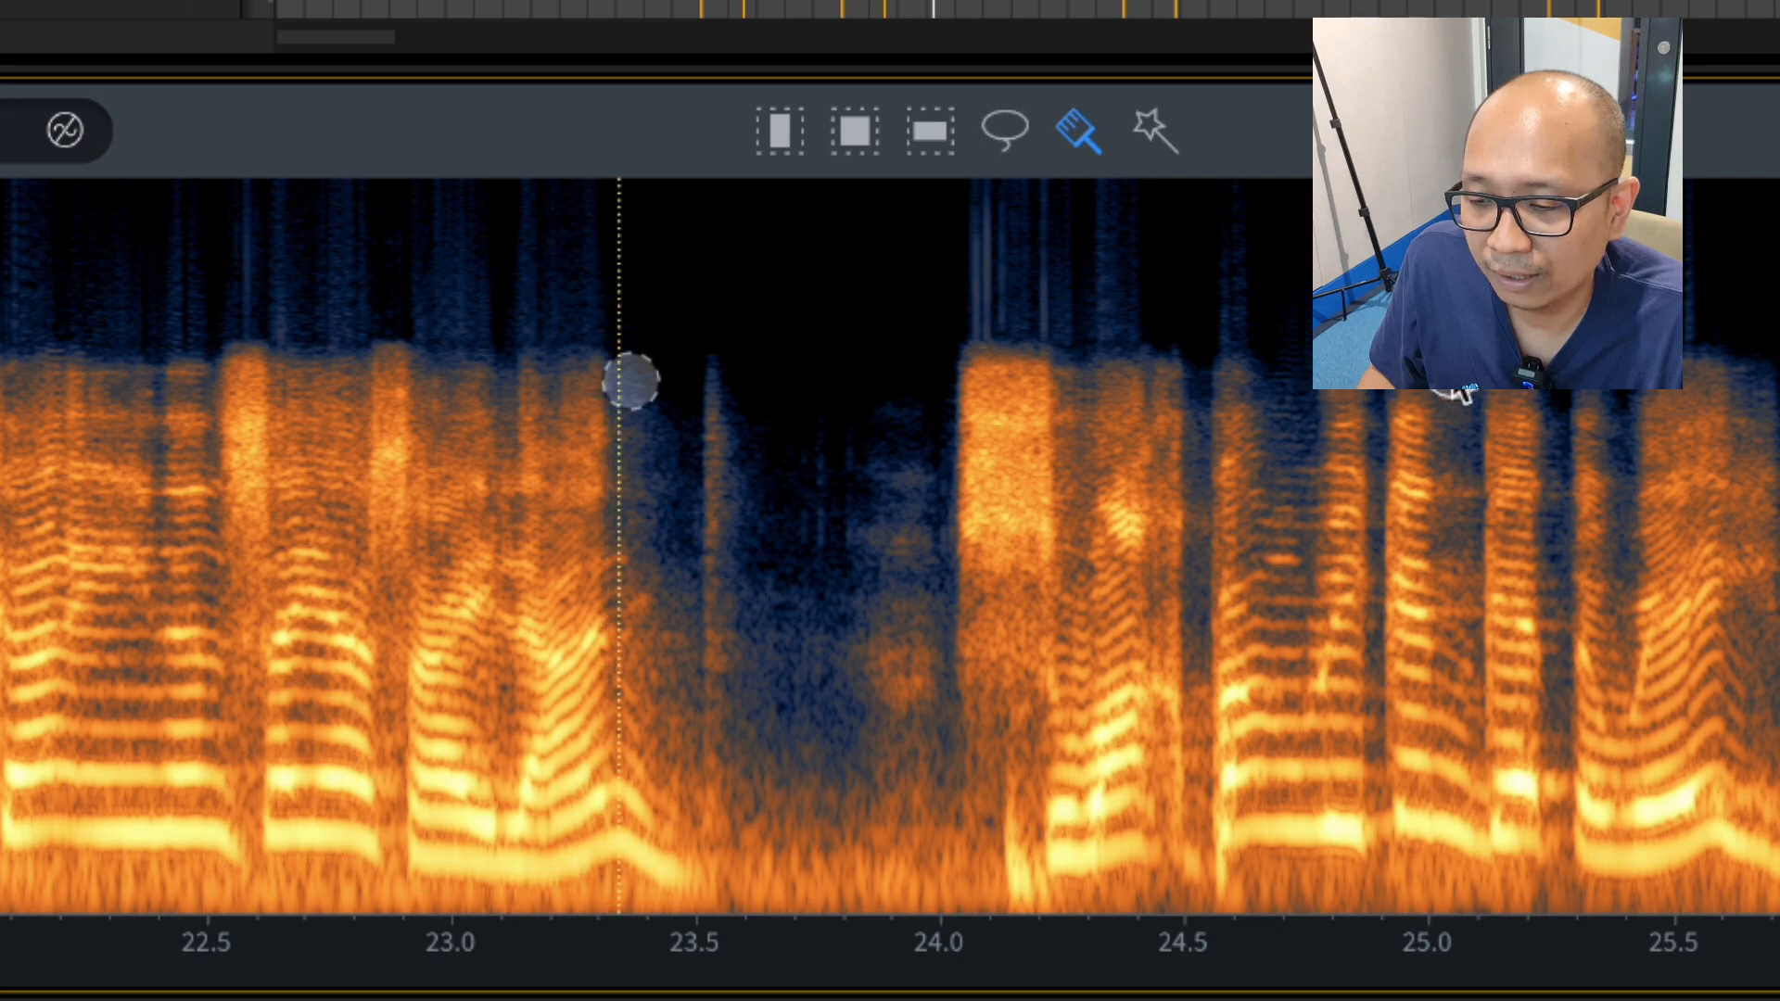
{"action": "key", "text": "space"}
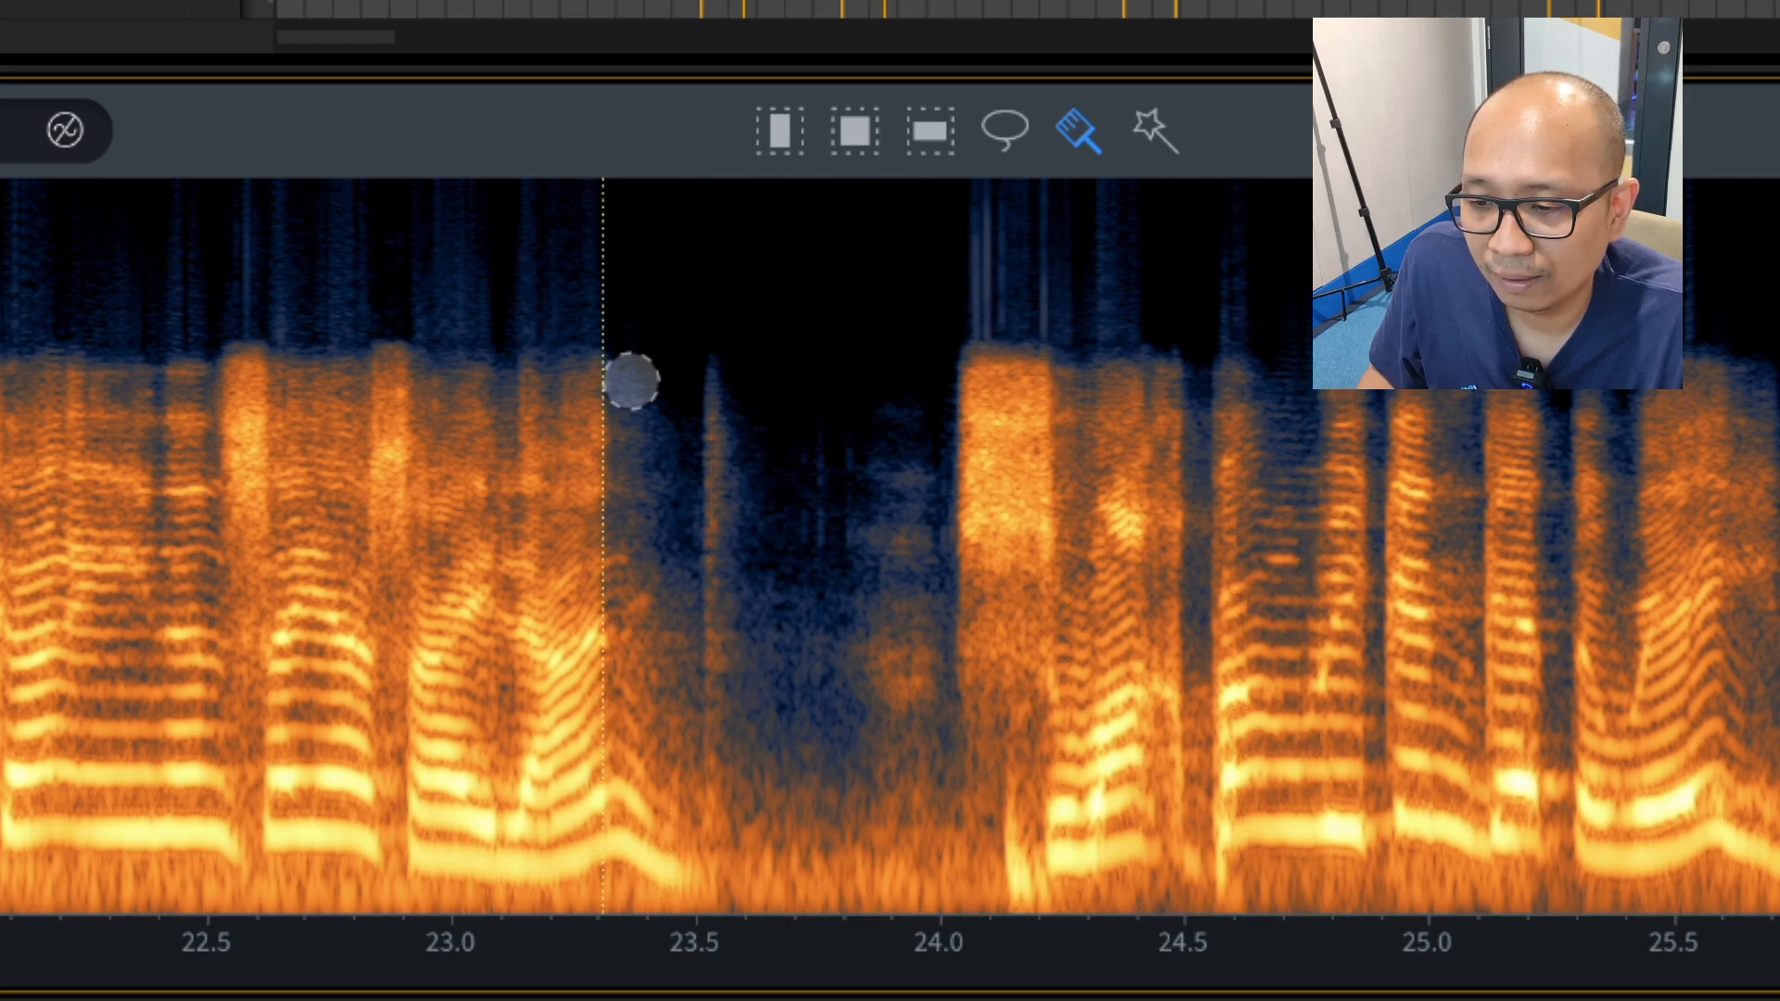
{"action": "key", "text": "ctrl+shift+z"}
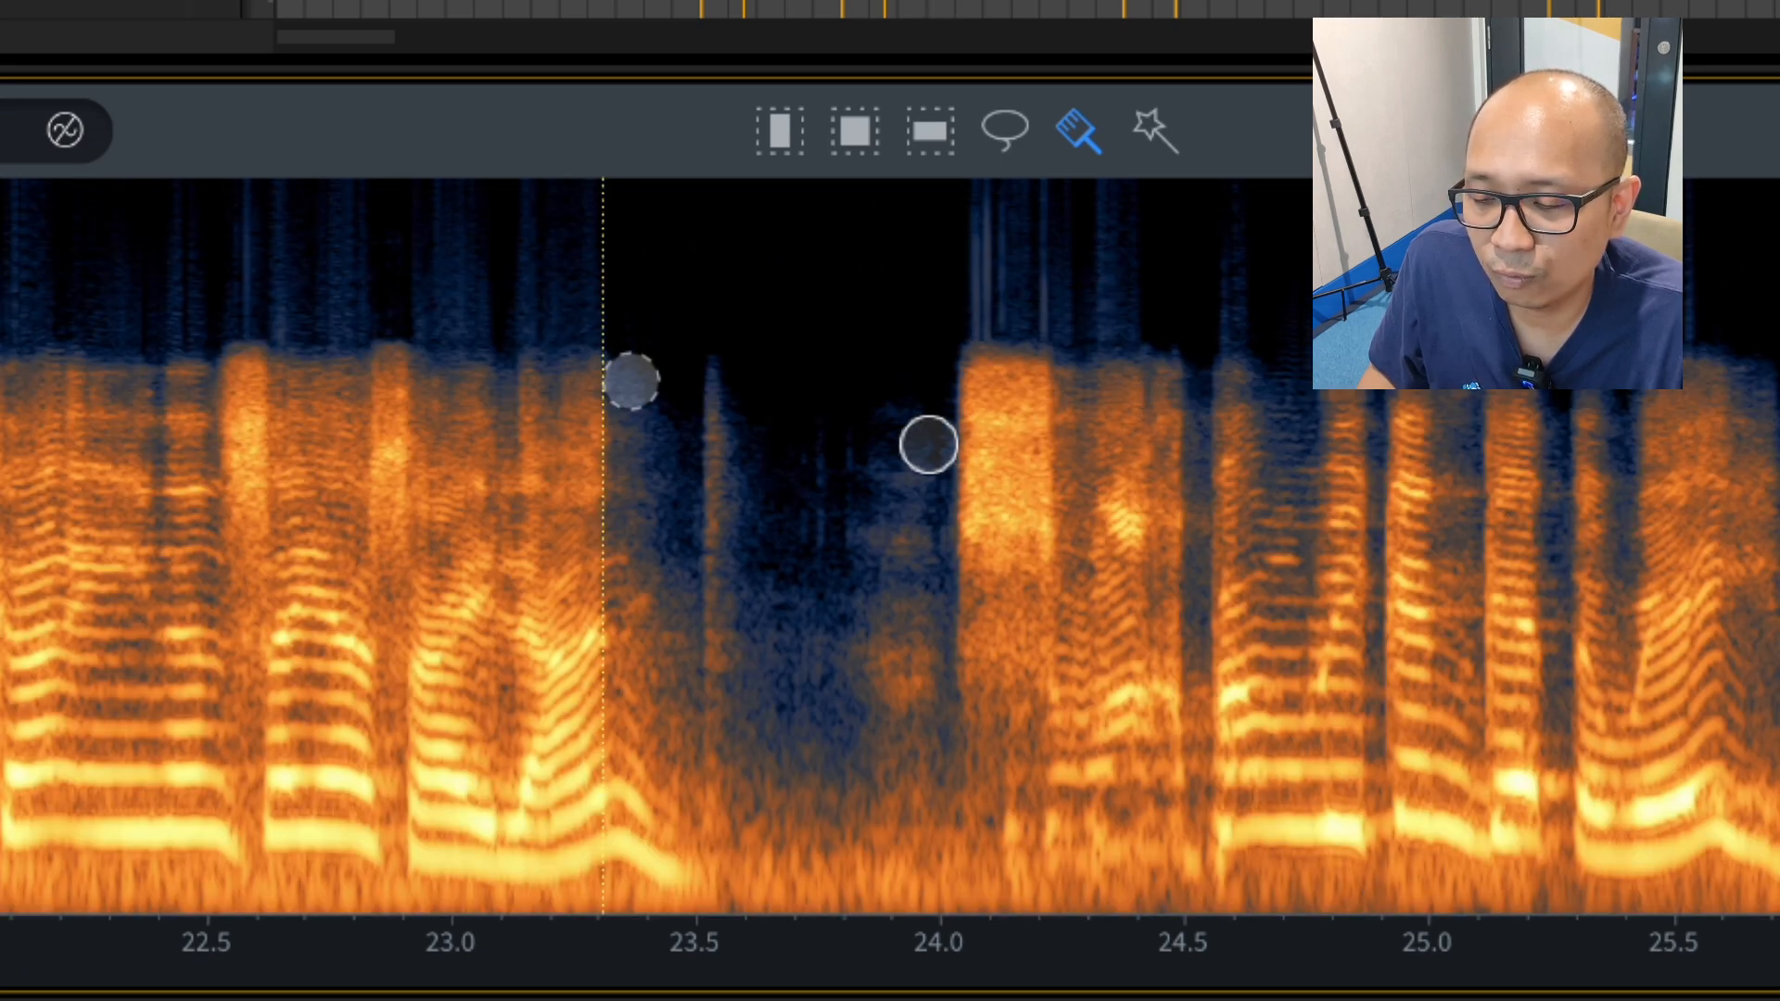
{"action": "key", "text": "space"}
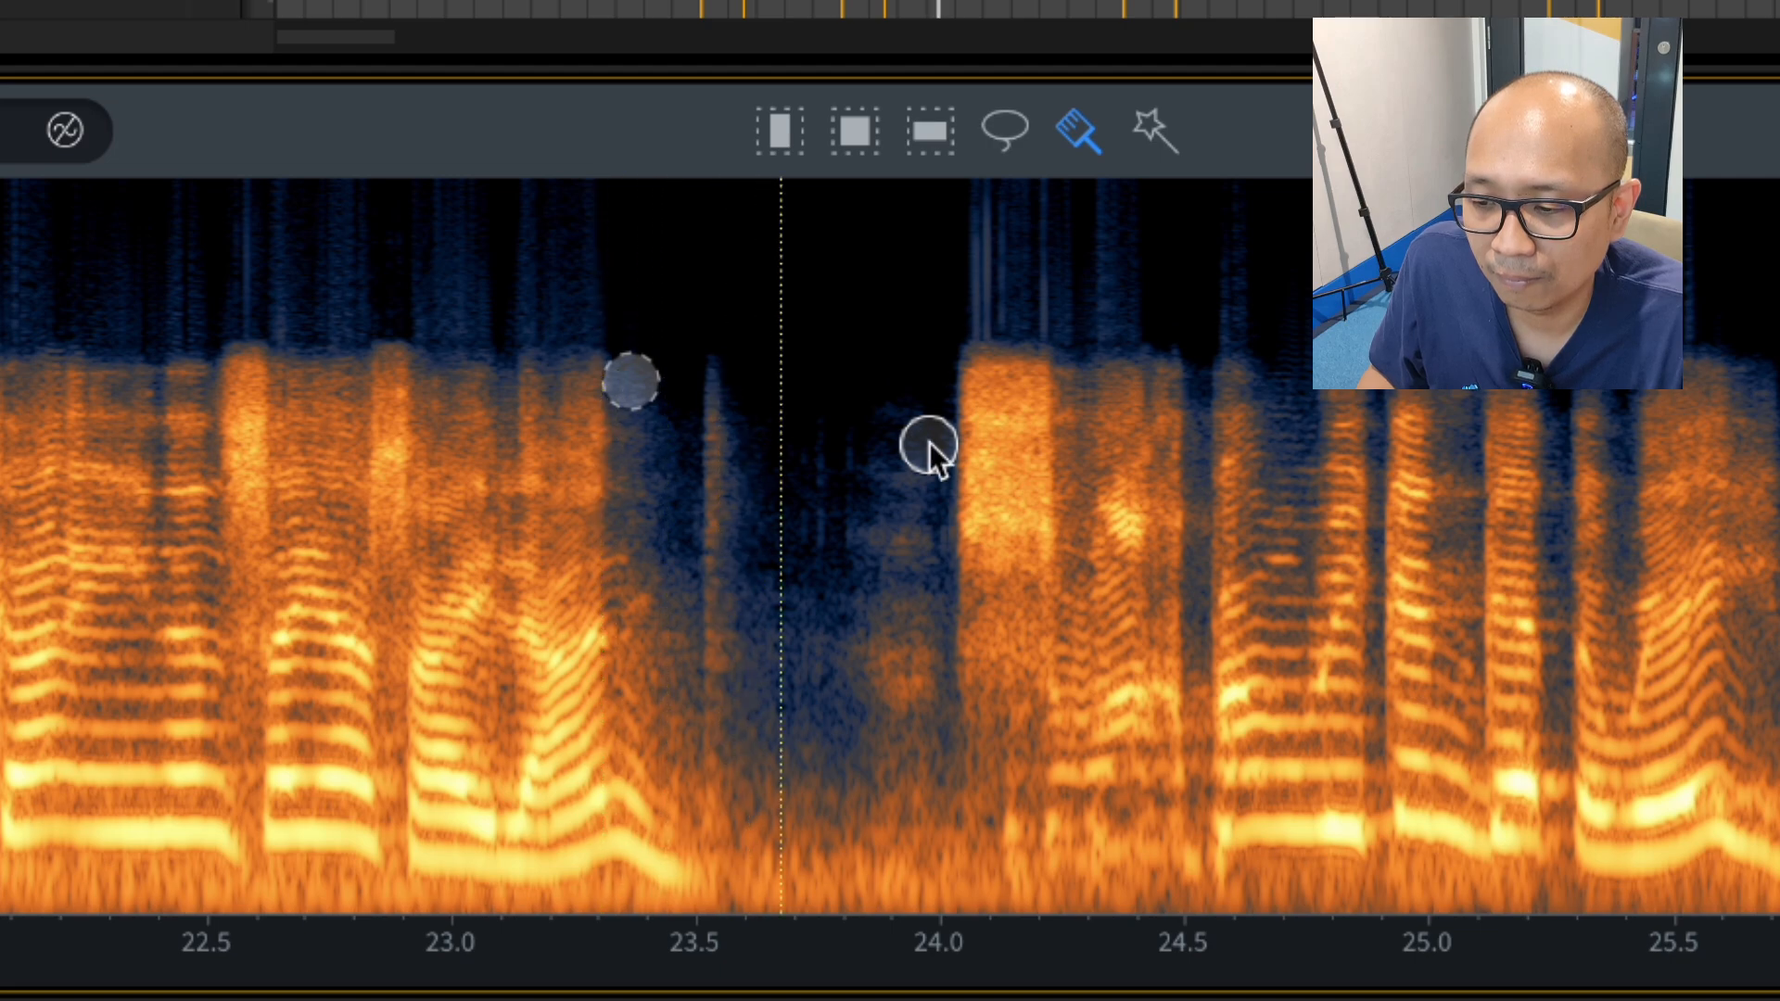
{"action": "key", "text": "space"}
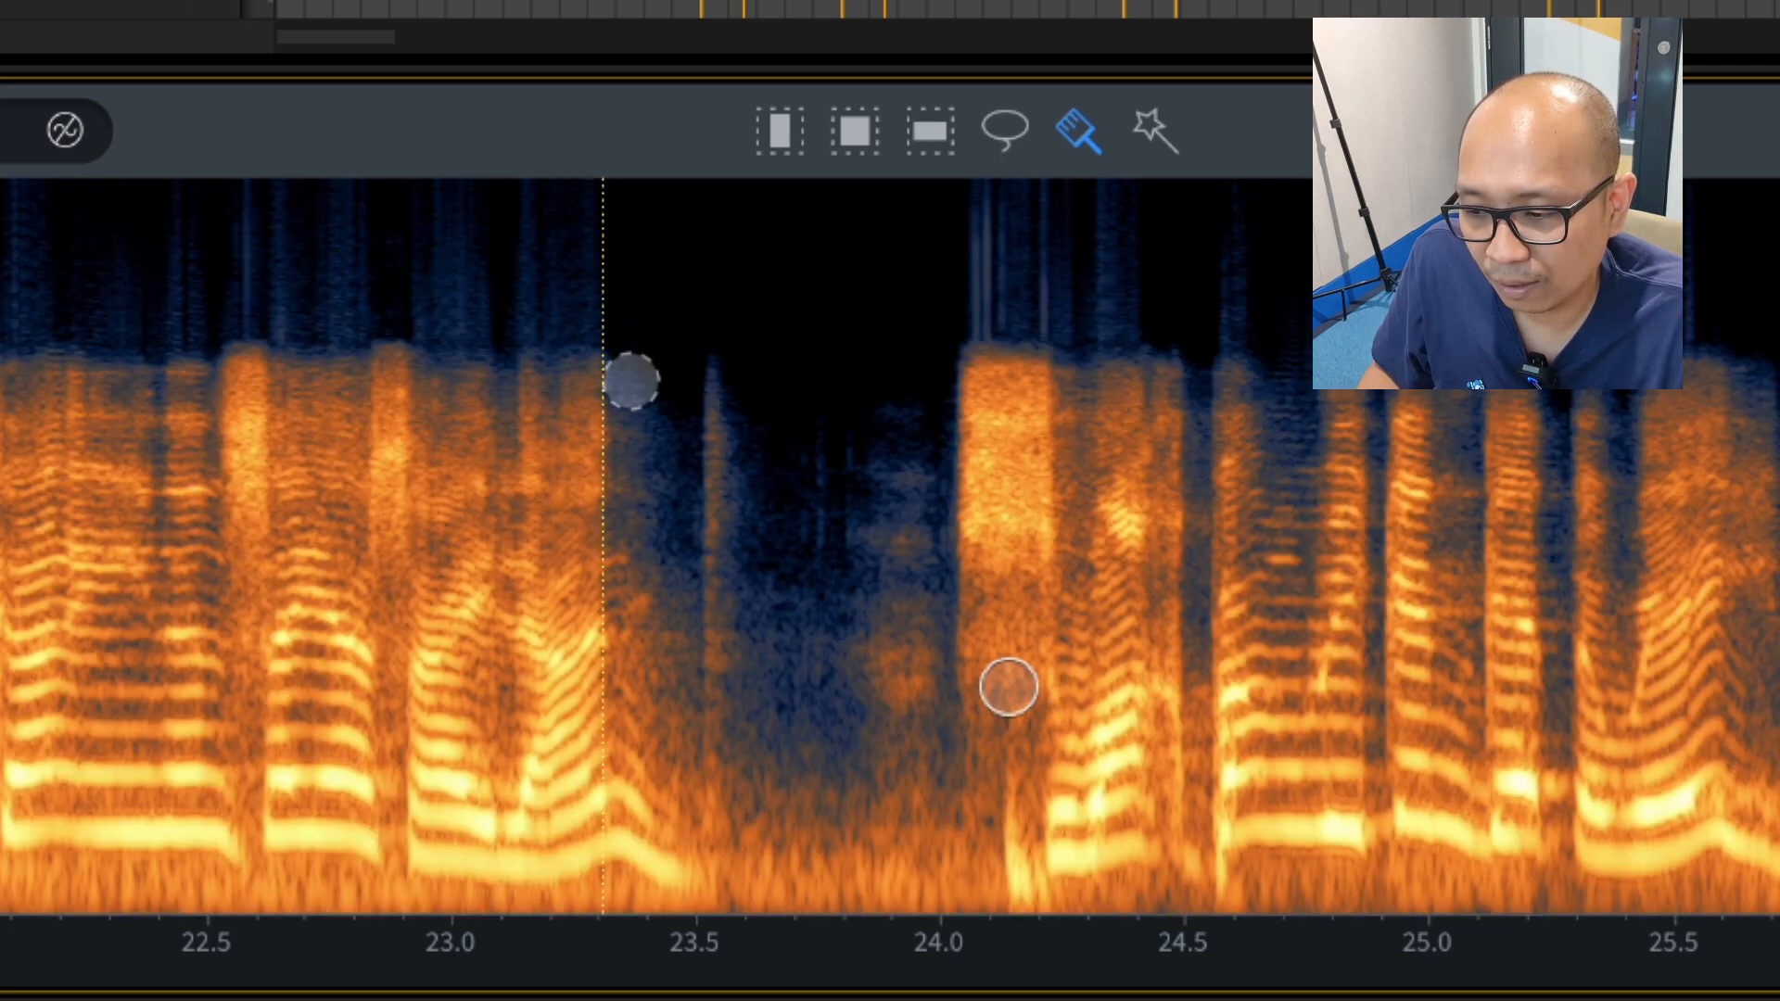
Step: Brush a low-frequency selection at about 24.0–24.2 s, and attenuate it with horizontal-and-vertical Direction and Strength 2.0
{"action": "mouse_move", "coordinate": [1009, 683]}
{"action": "left_mouse_down"}
{"action": "mouse_move", "coordinate": [1026, 869]}
{"action": "mouse_move", "coordinate": [999, 867]}
{"action": "mouse_move", "coordinate": [997, 684]}
{"action": "mouse_move", "coordinate": [1026, 684]}
{"action": "mouse_move", "coordinate": [1029, 782]}
{"action": "mouse_move", "coordinate": [1011, 897]}
{"action": "mouse_move", "coordinate": [986, 847]}
{"action": "mouse_move", "coordinate": [1007, 691]}
{"action": "left_mouse_up"}
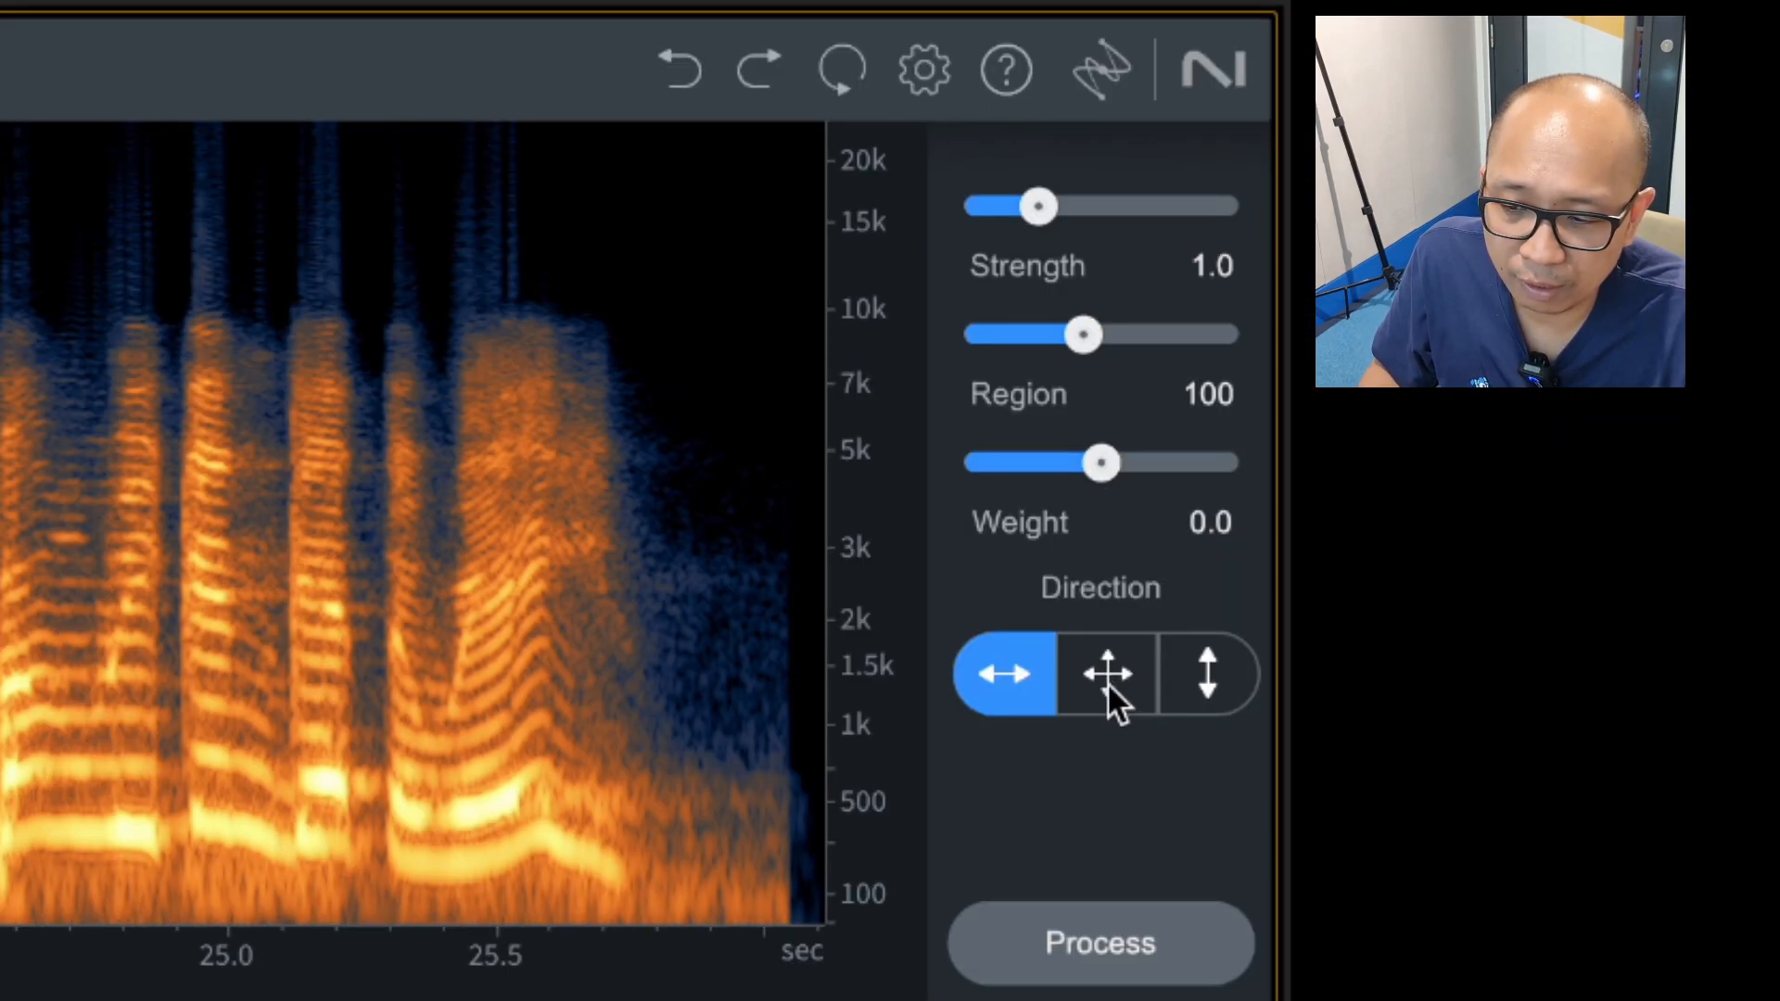
{"action": "left_click", "coordinate": [1107, 683]}
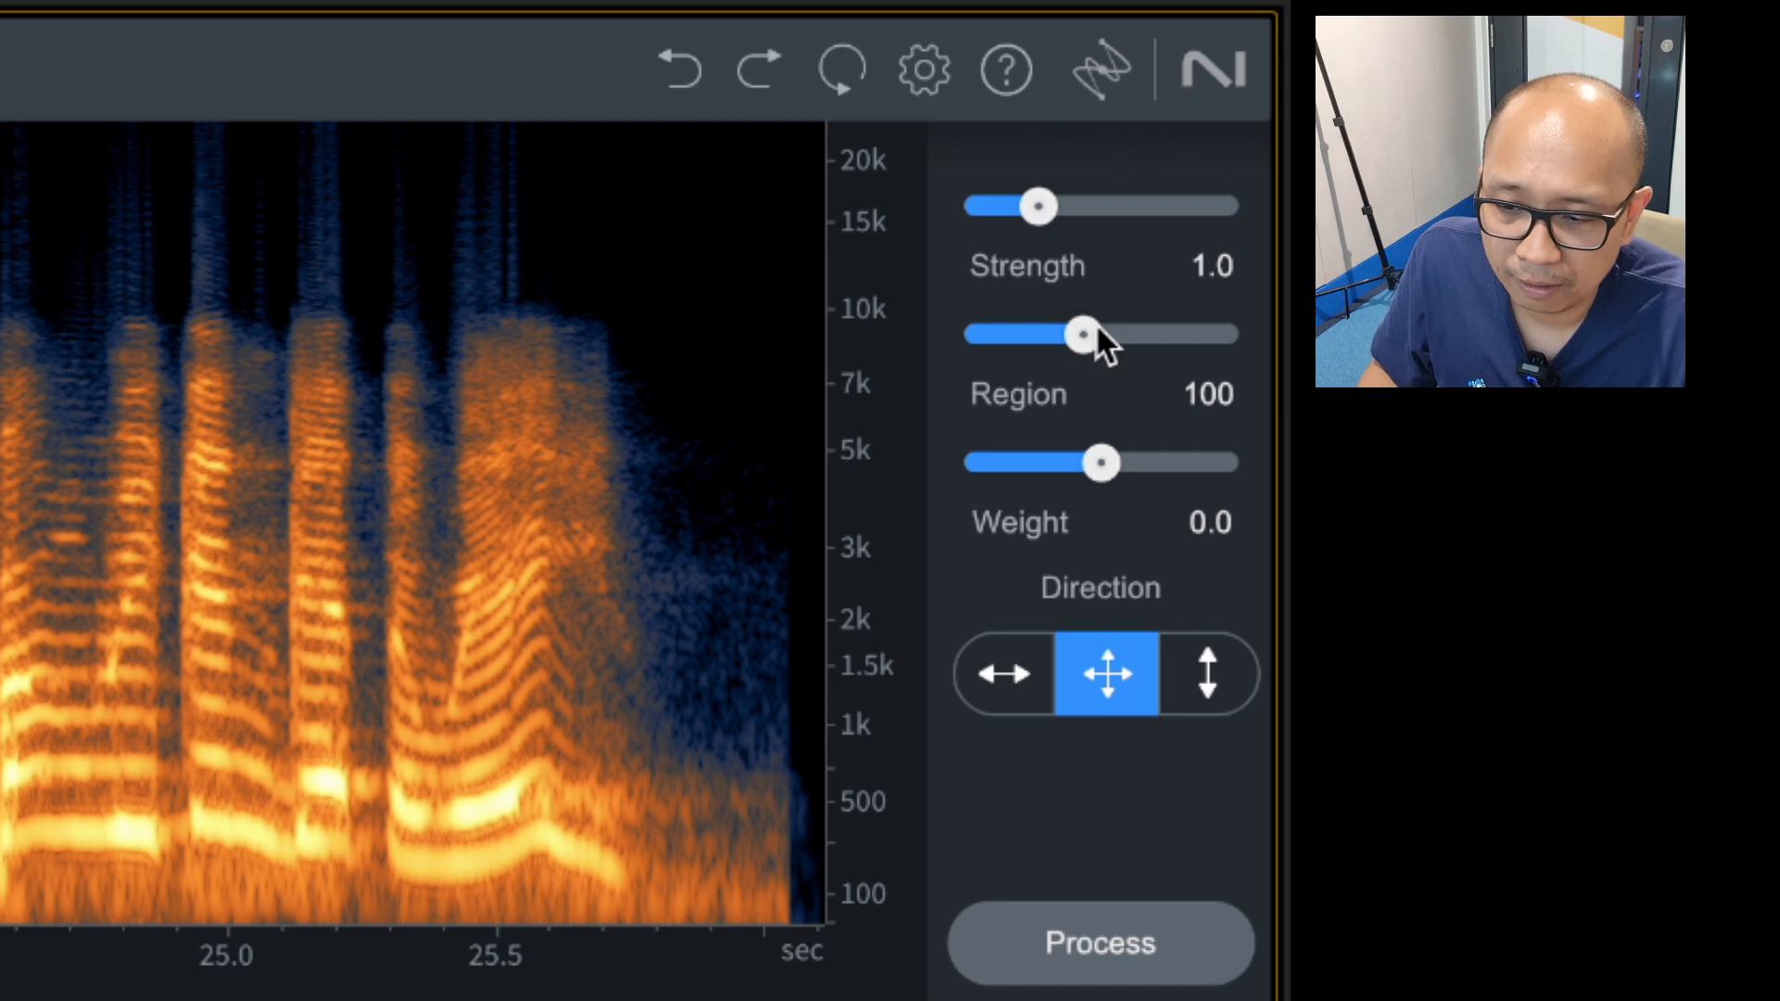
{"action": "left_click_drag", "start_coordinate": [1024, 193], "coordinate": [1098, 194]}
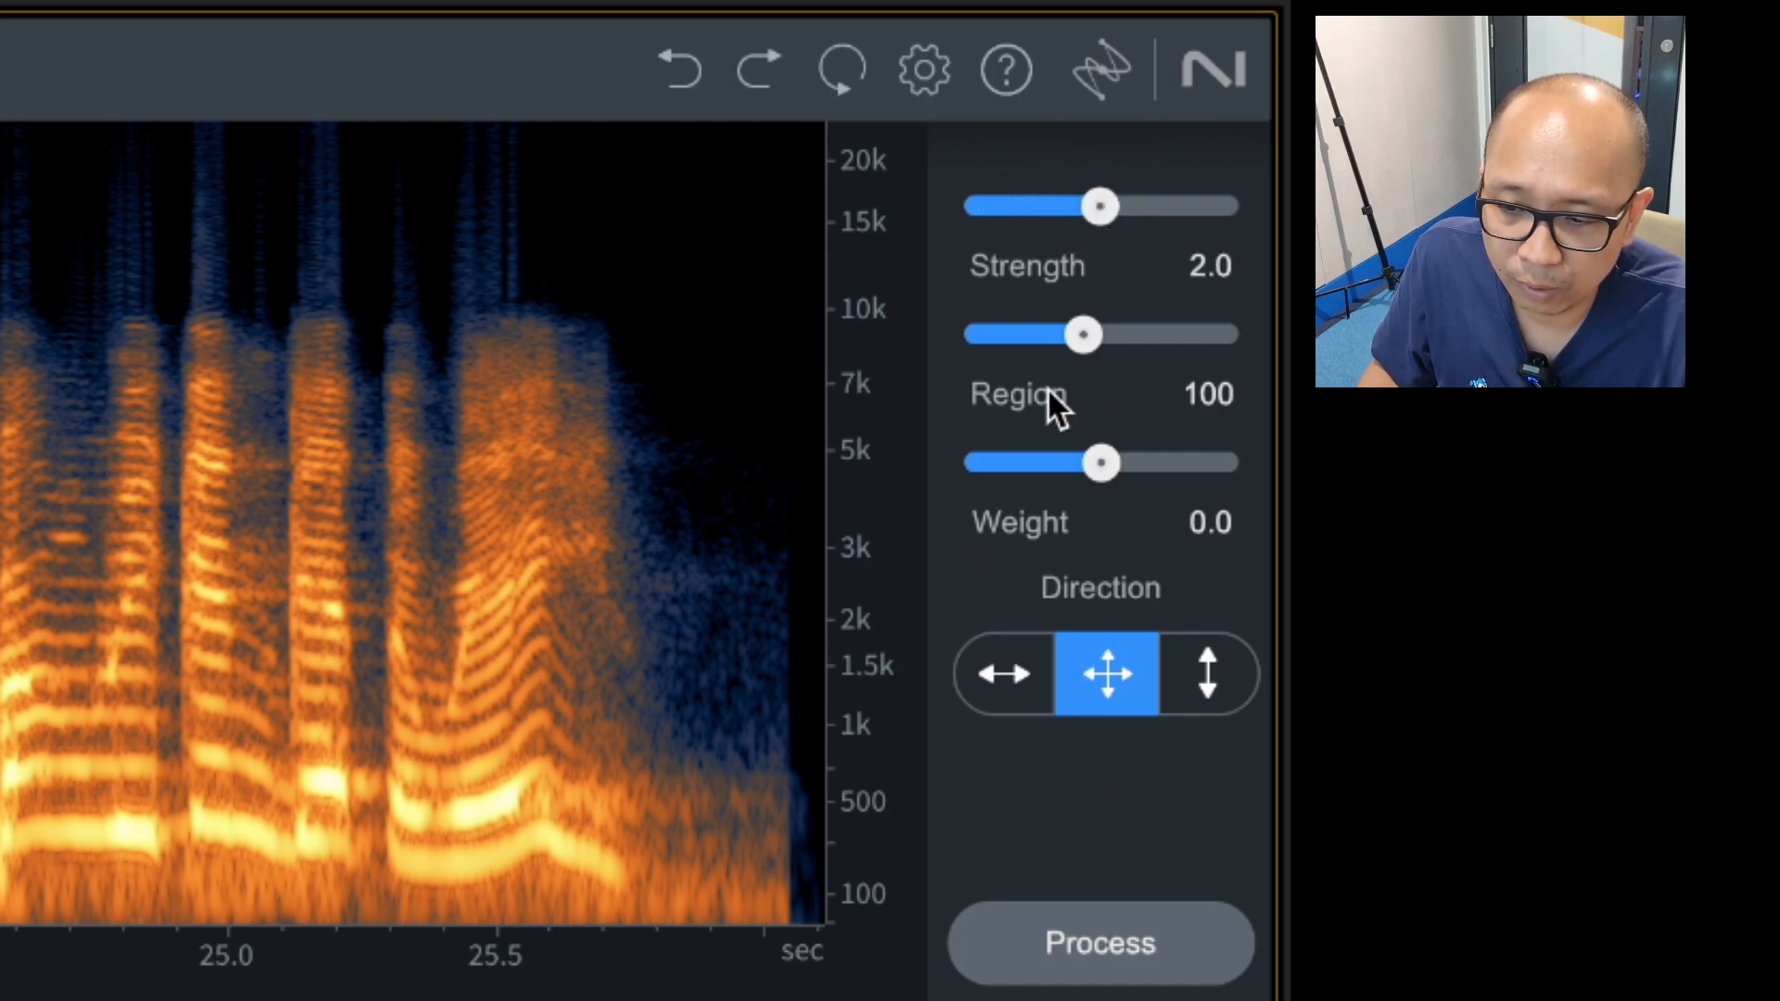
{"action": "left_click", "coordinate": [1105, 933]}
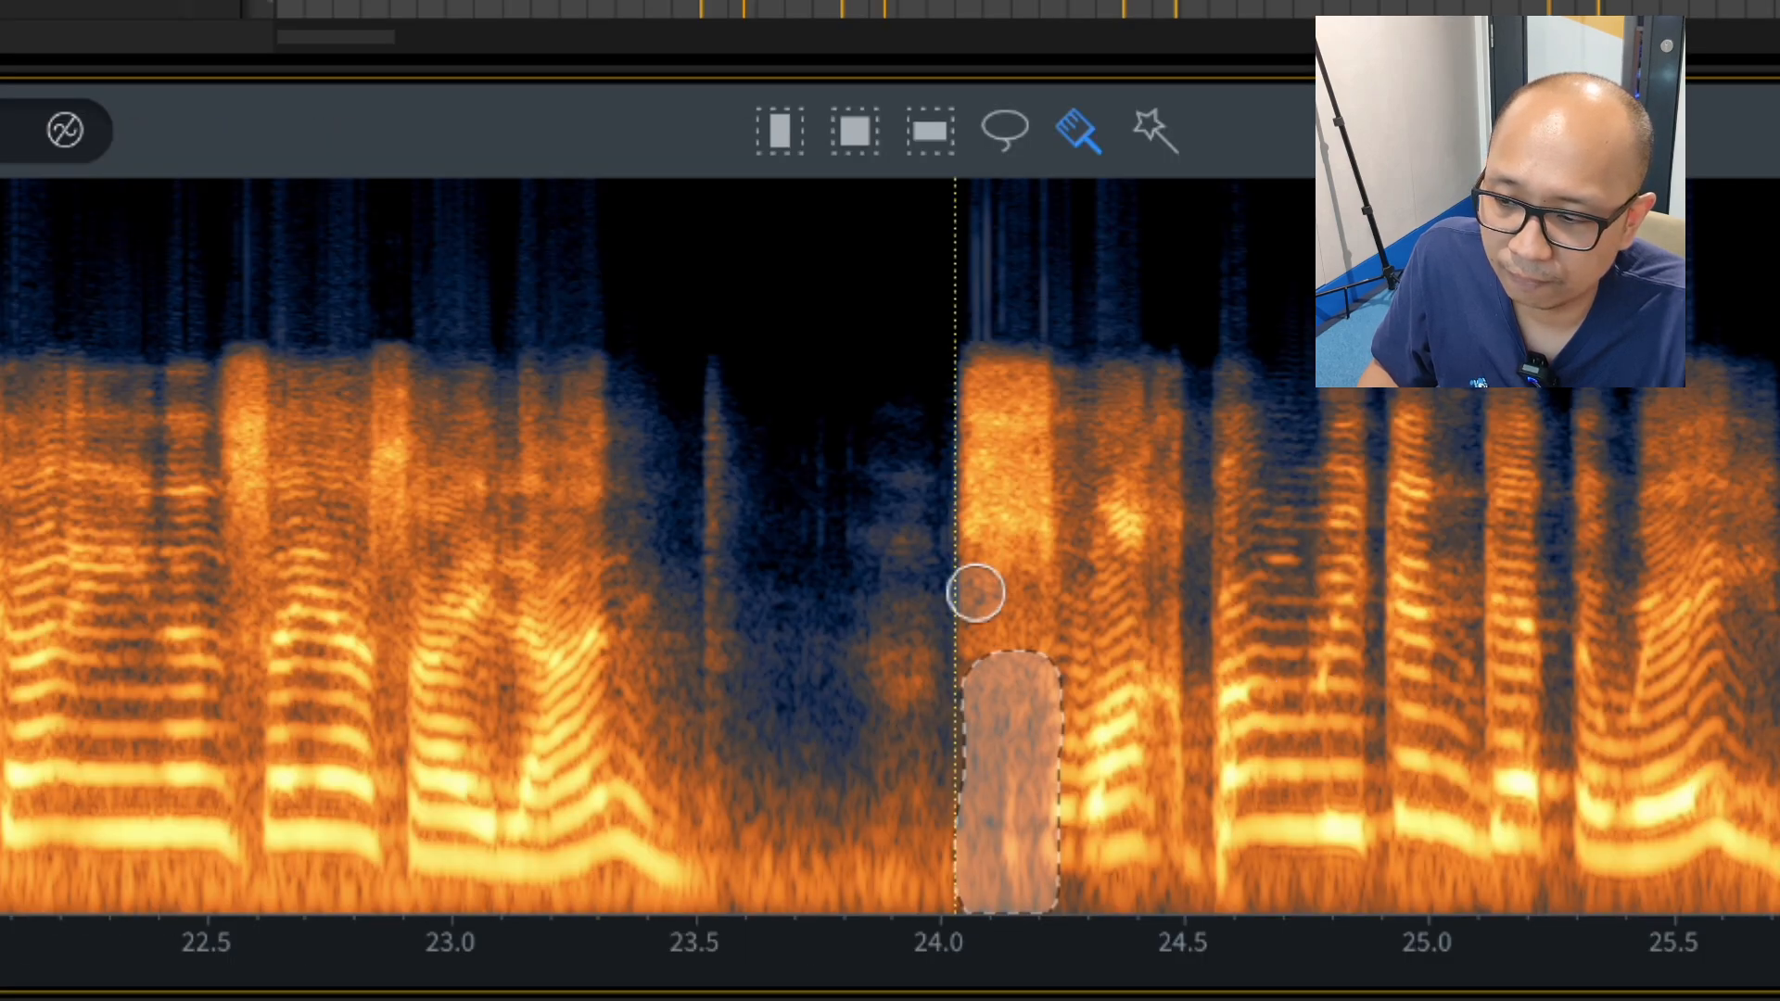
Step: Play the processed audio from about 23.2 s
{"action": "left_click", "coordinate": [583, 372]}
{"action": "key", "text": "space"}
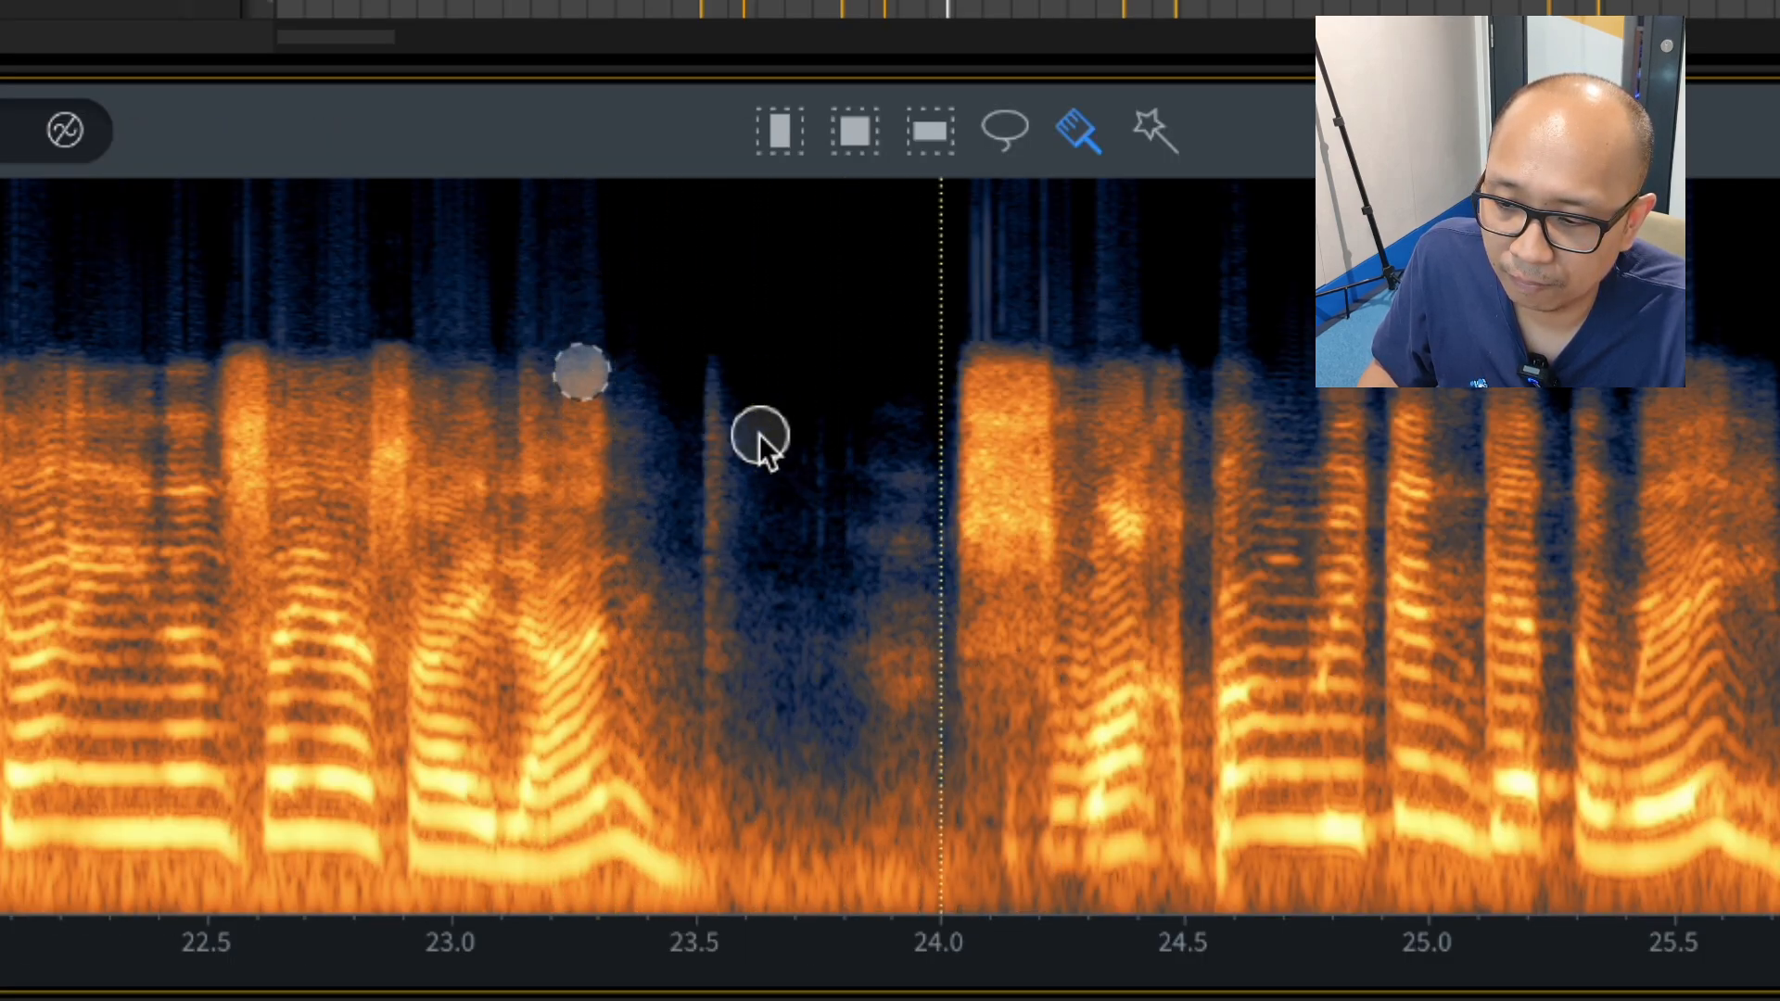
{"action": "key", "text": "space"}
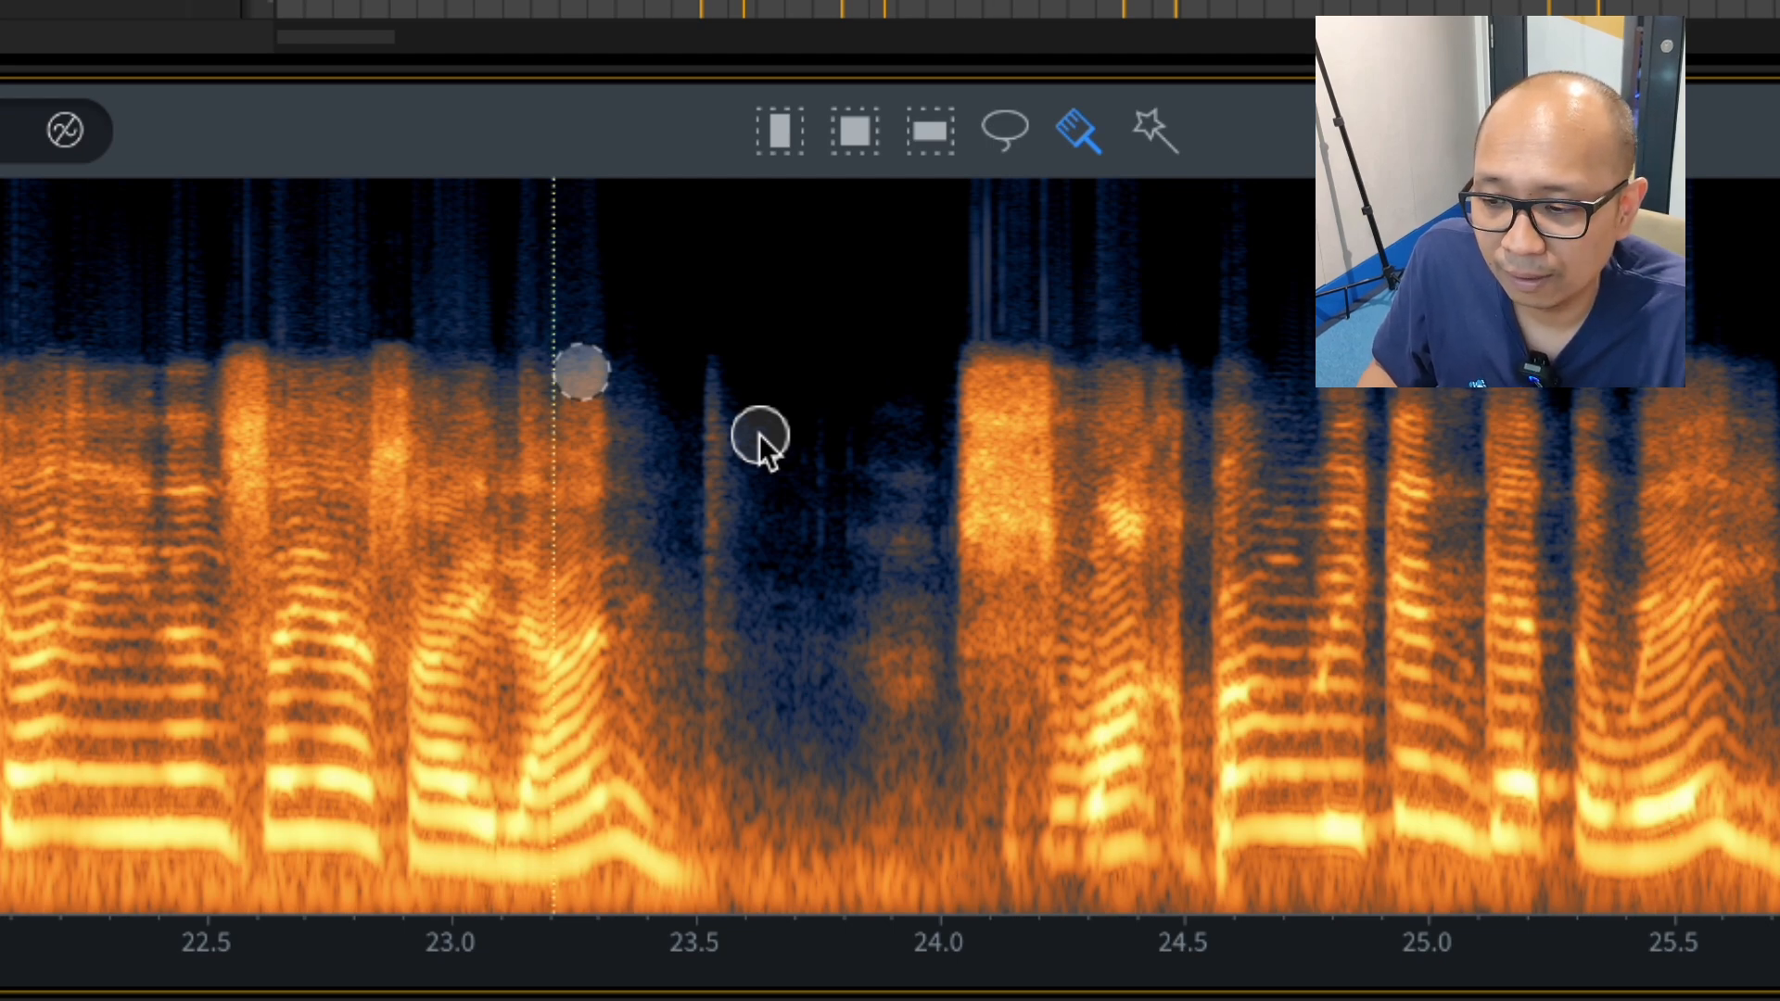
Step: Reopen RX Spectral Editor on the VO Flat 1 track, and undo the last attenuation
{"action": "key", "text": "shift+z"}
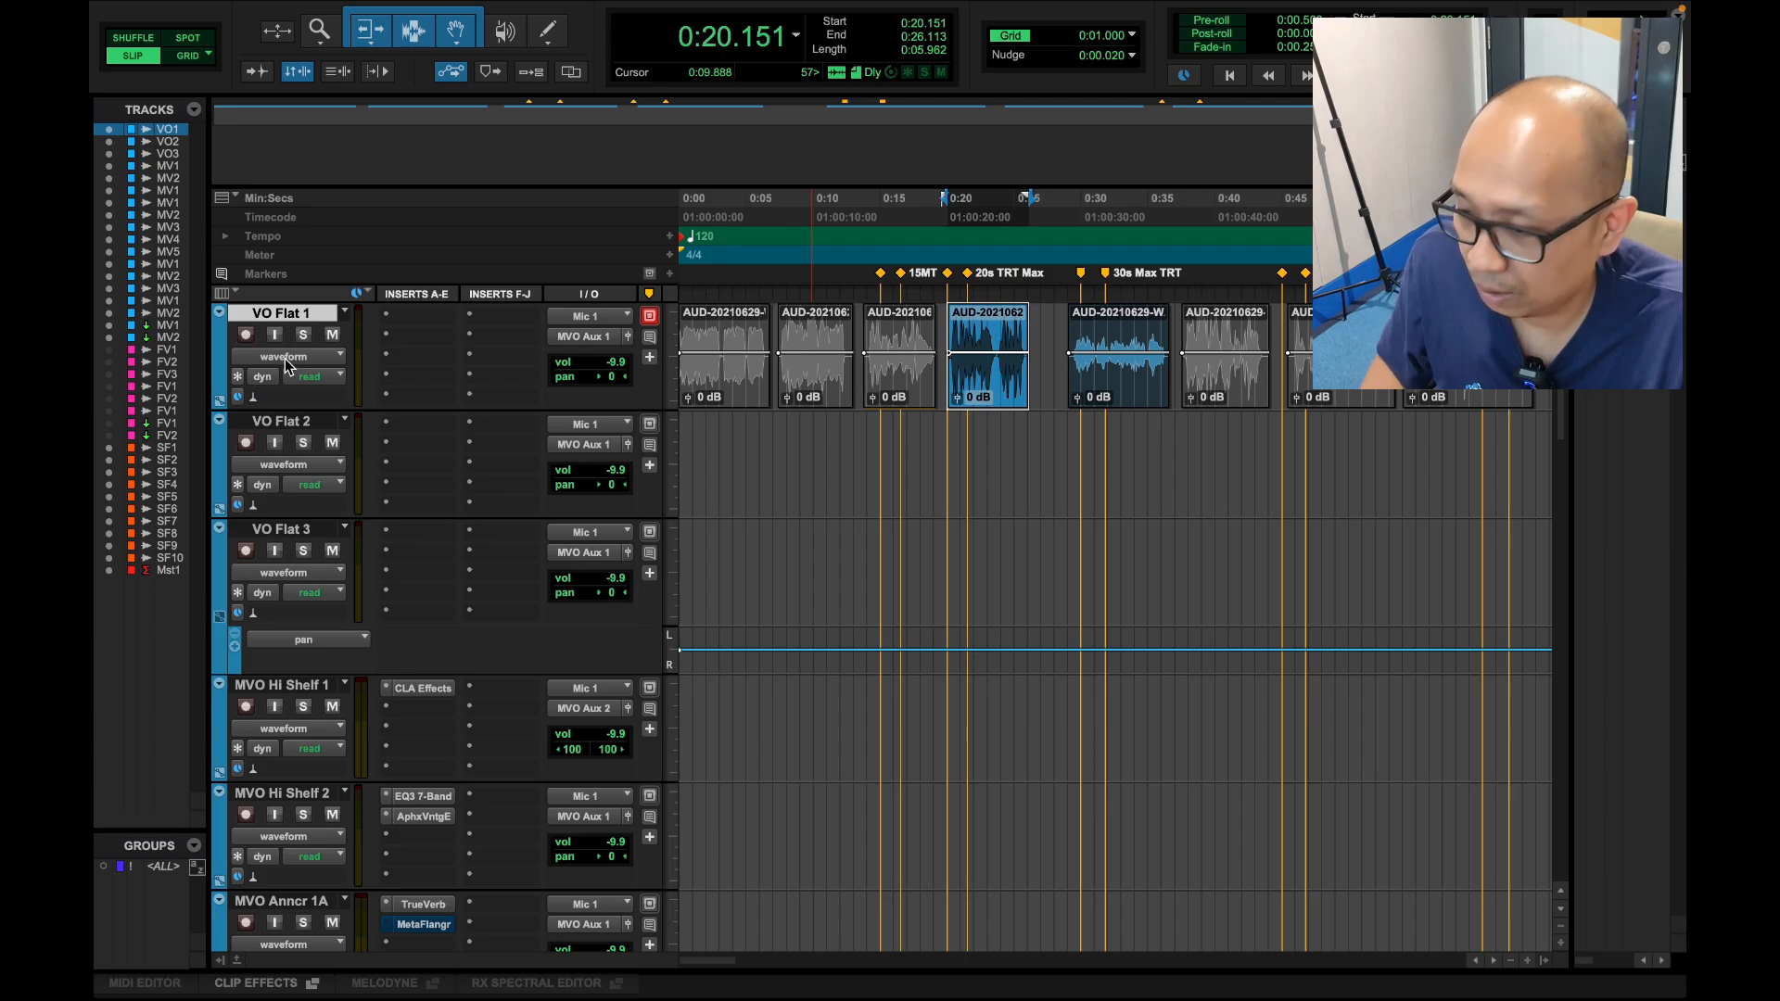
{"action": "left_click", "coordinate": [291, 371]}
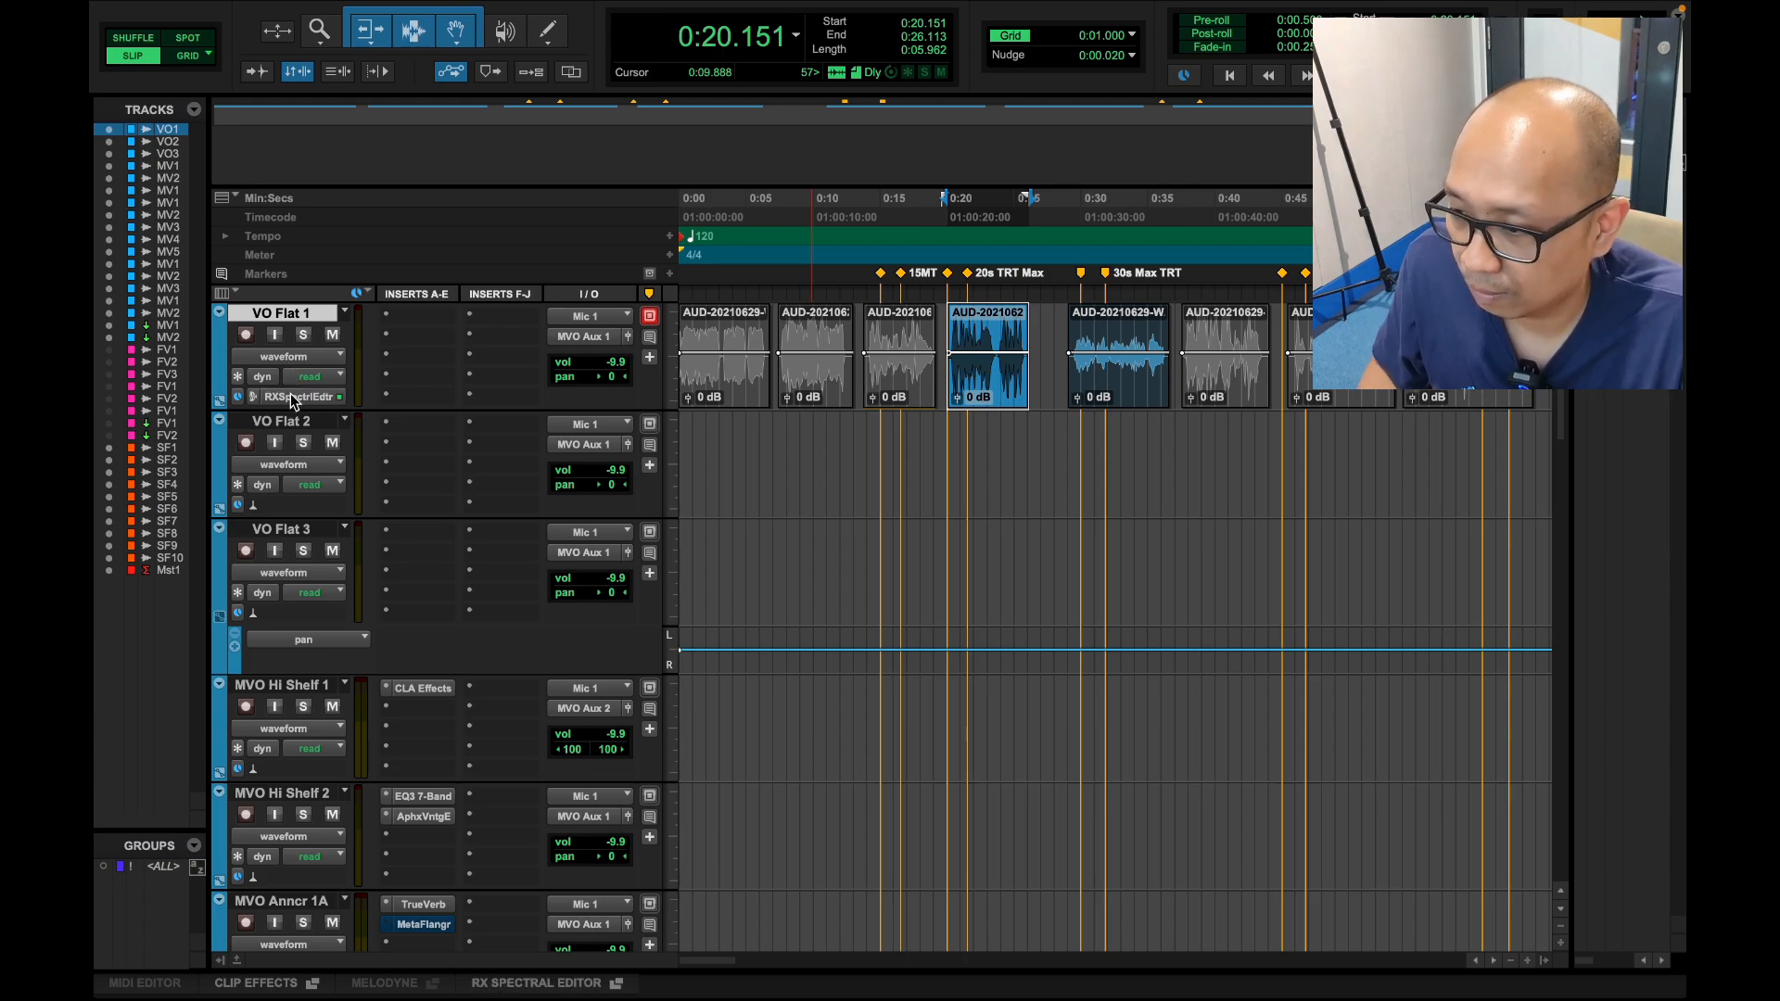
{"action": "left_click", "coordinate": [293, 396]}
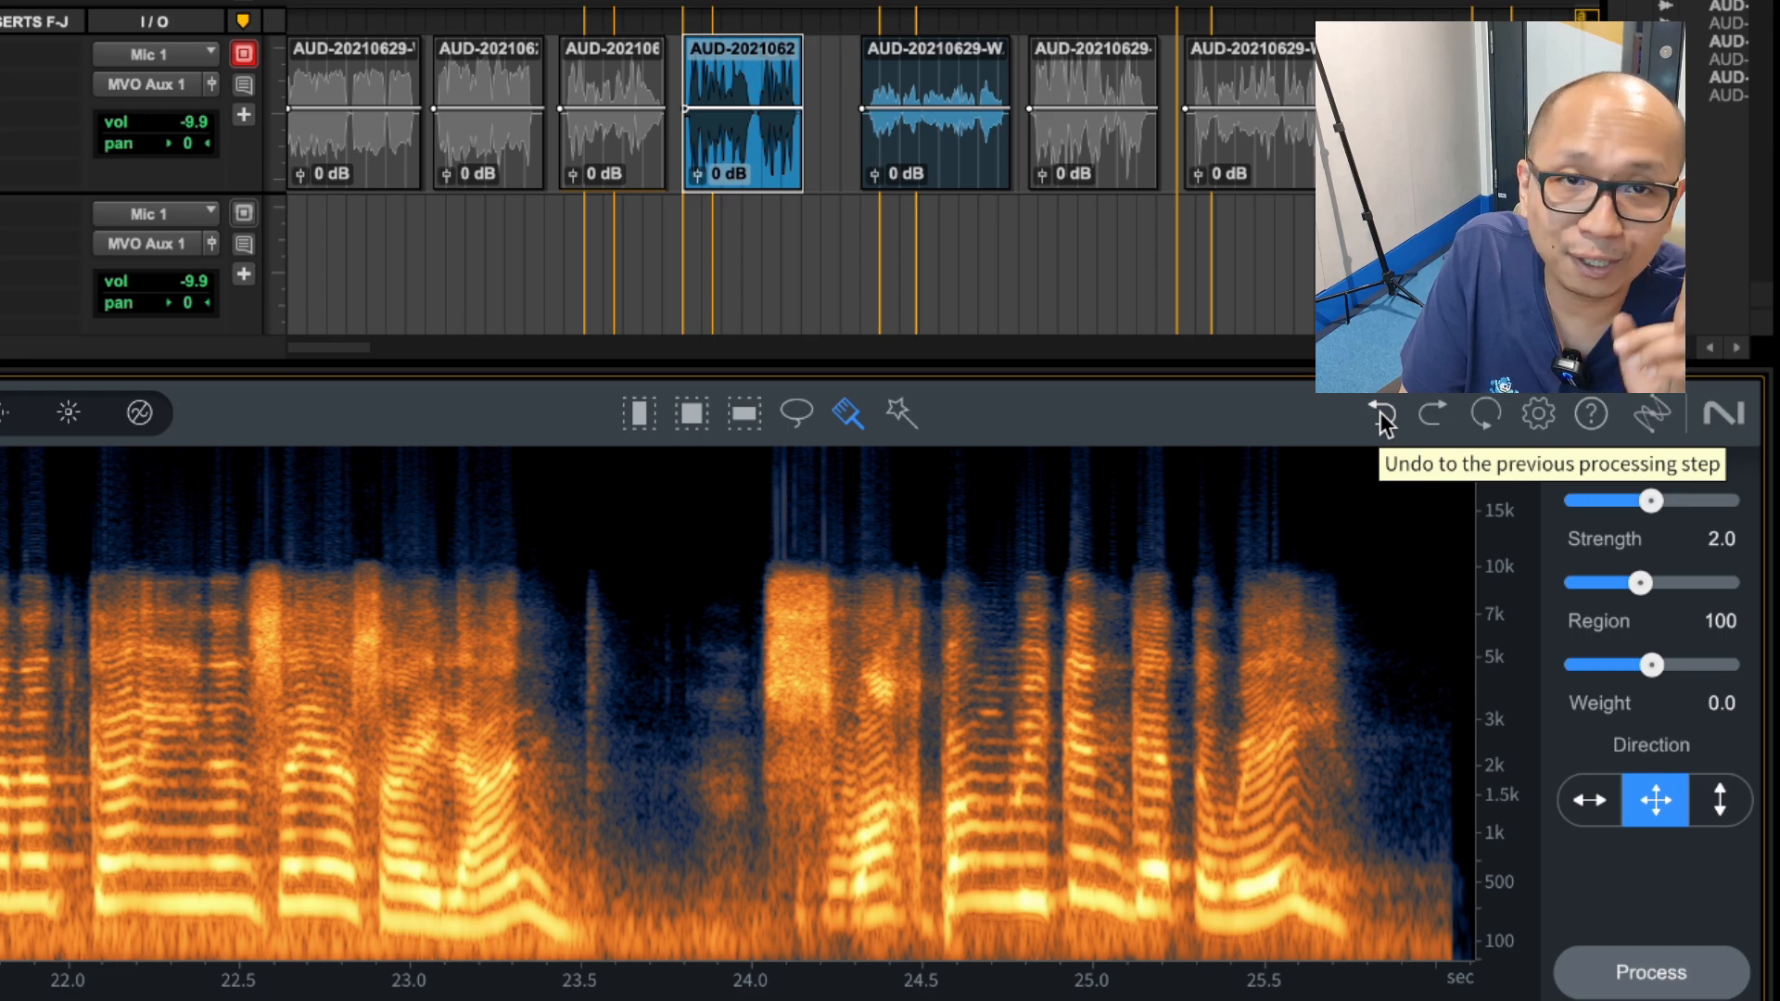
{"action": "left_click", "coordinate": [1381, 414]}
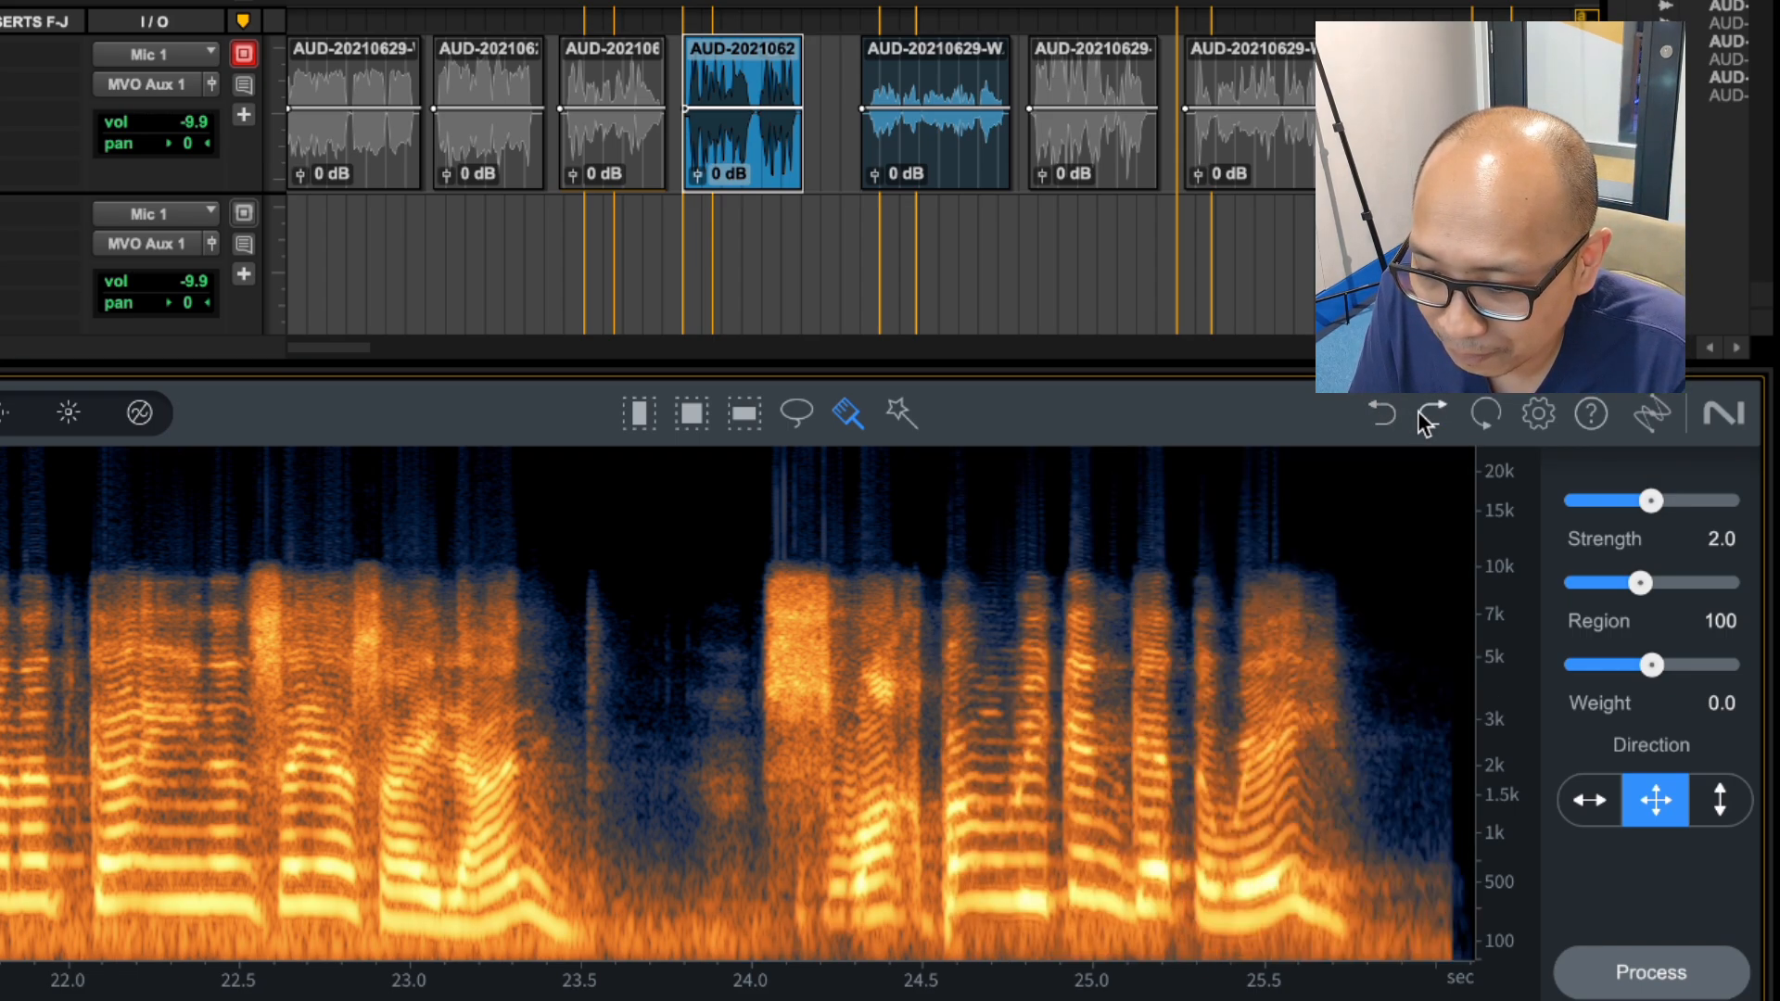
{"action": "left_click", "coordinate": [1381, 416]}
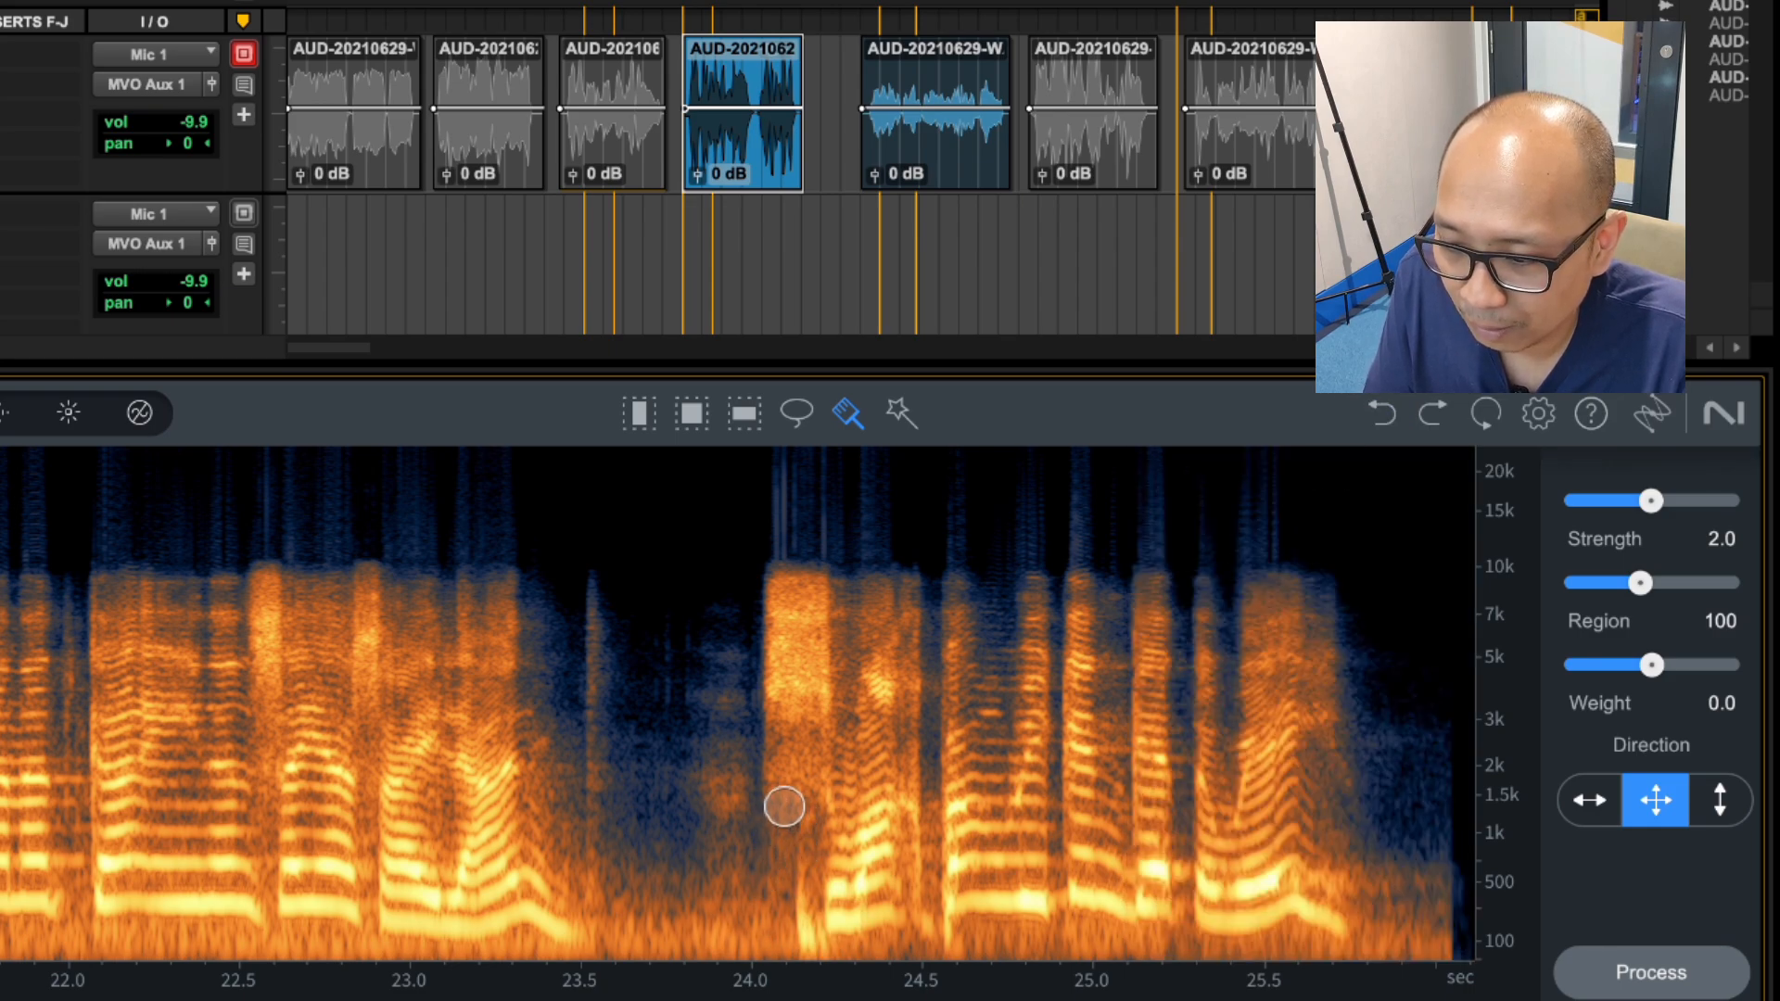
Step: Try attenuating a brushed low-frequency selection at about 24.0–24.2 s, and undo it after playing from about 23.3 s
{"action": "mouse_move", "coordinate": [788, 797]}
{"action": "left_mouse_down"}
{"action": "mouse_move", "coordinate": [784, 933]}
{"action": "mouse_move", "coordinate": [791, 799]}
{"action": "mouse_move", "coordinate": [803, 944]}
{"action": "left_mouse_up"}
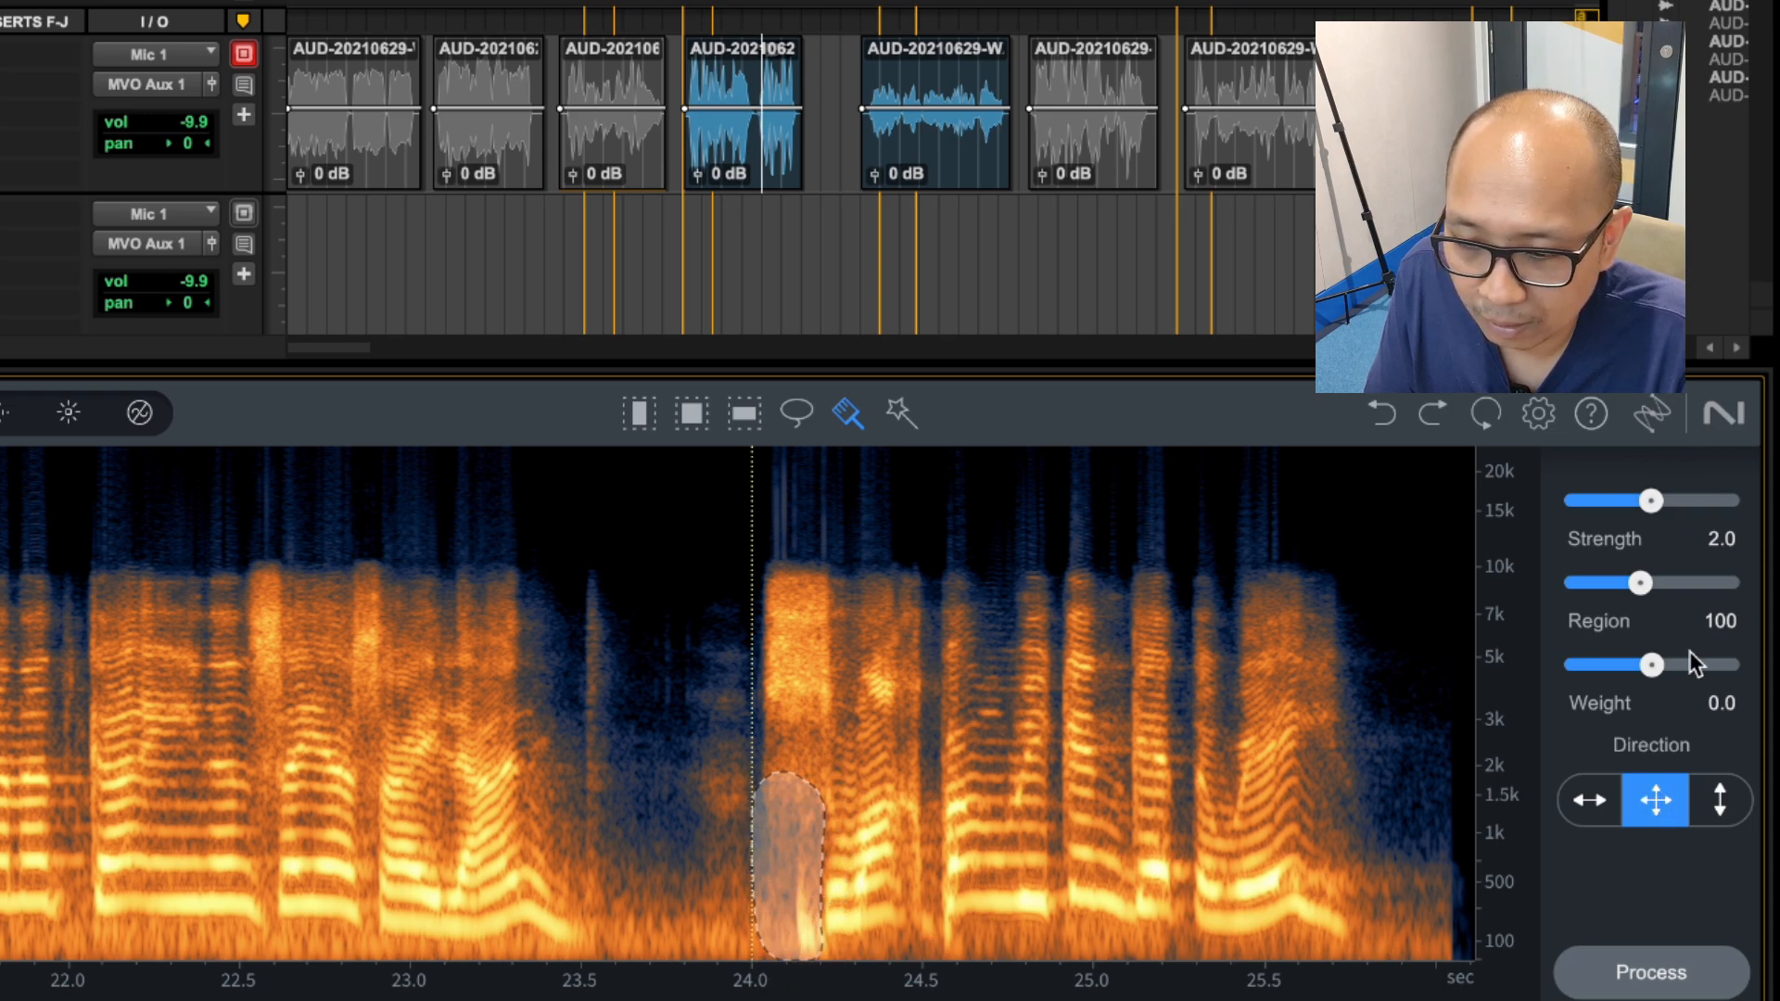
{"action": "left_click", "coordinate": [1671, 979]}
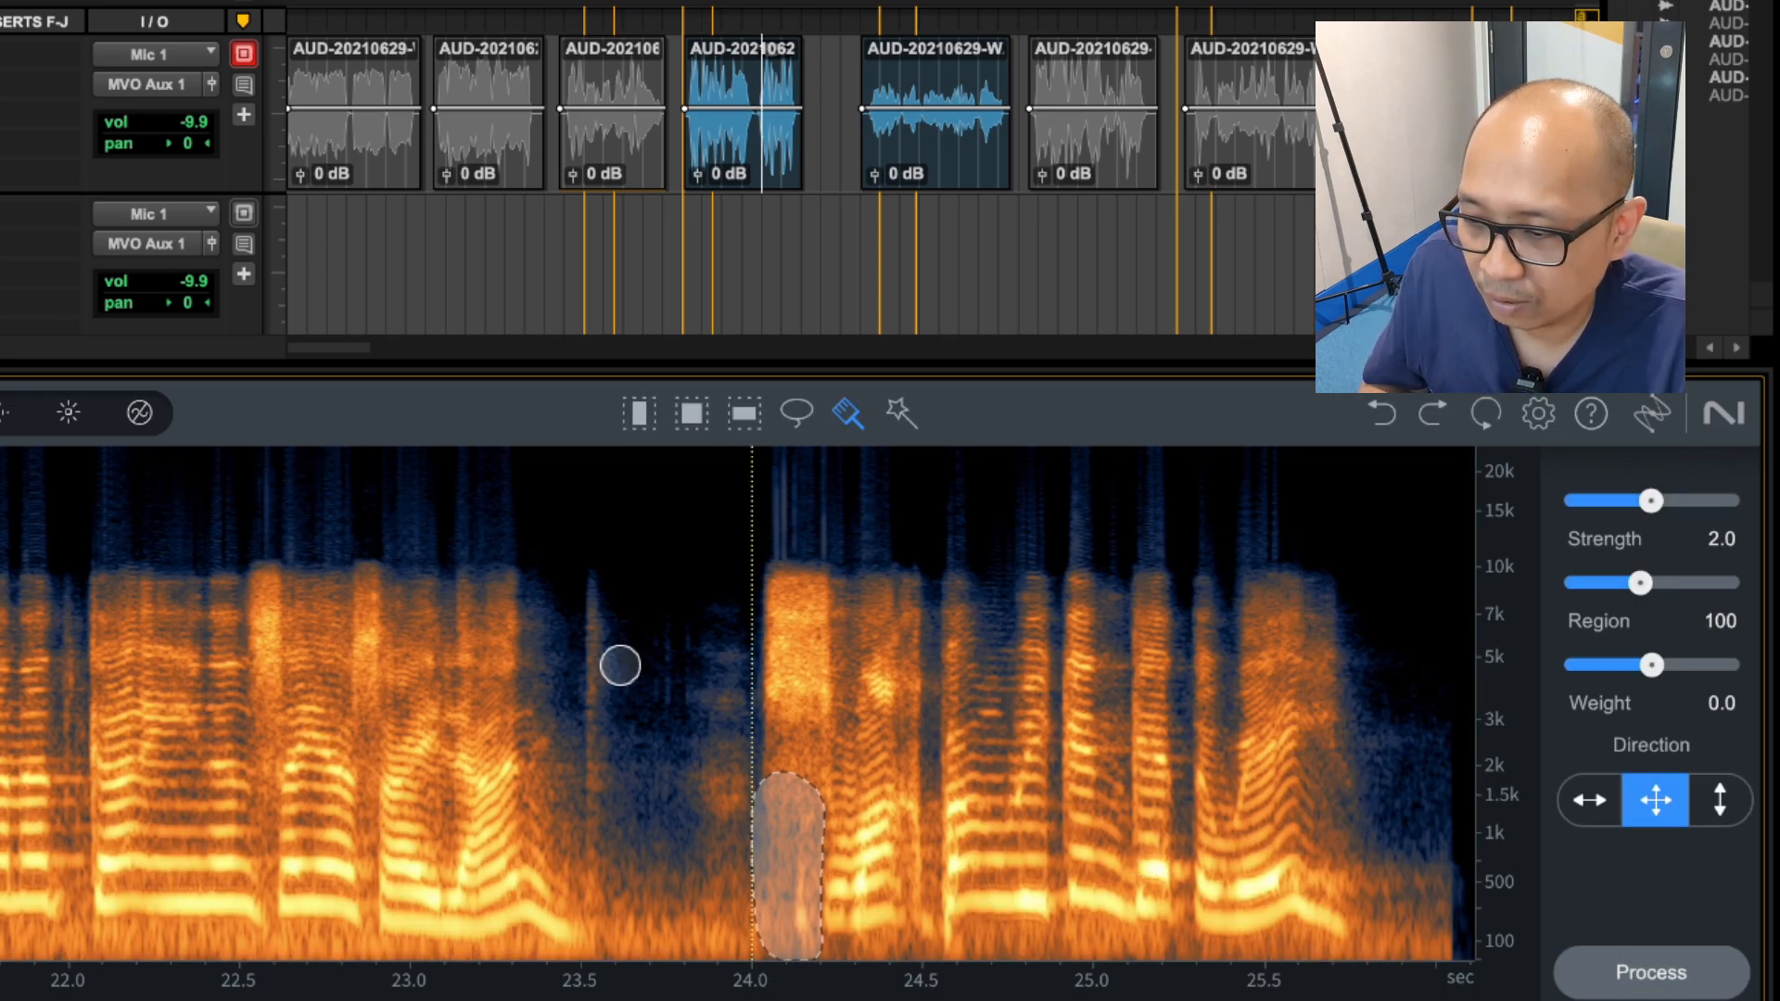
{"action": "left_click", "coordinate": [530, 558]}
{"action": "key", "text": "space"}
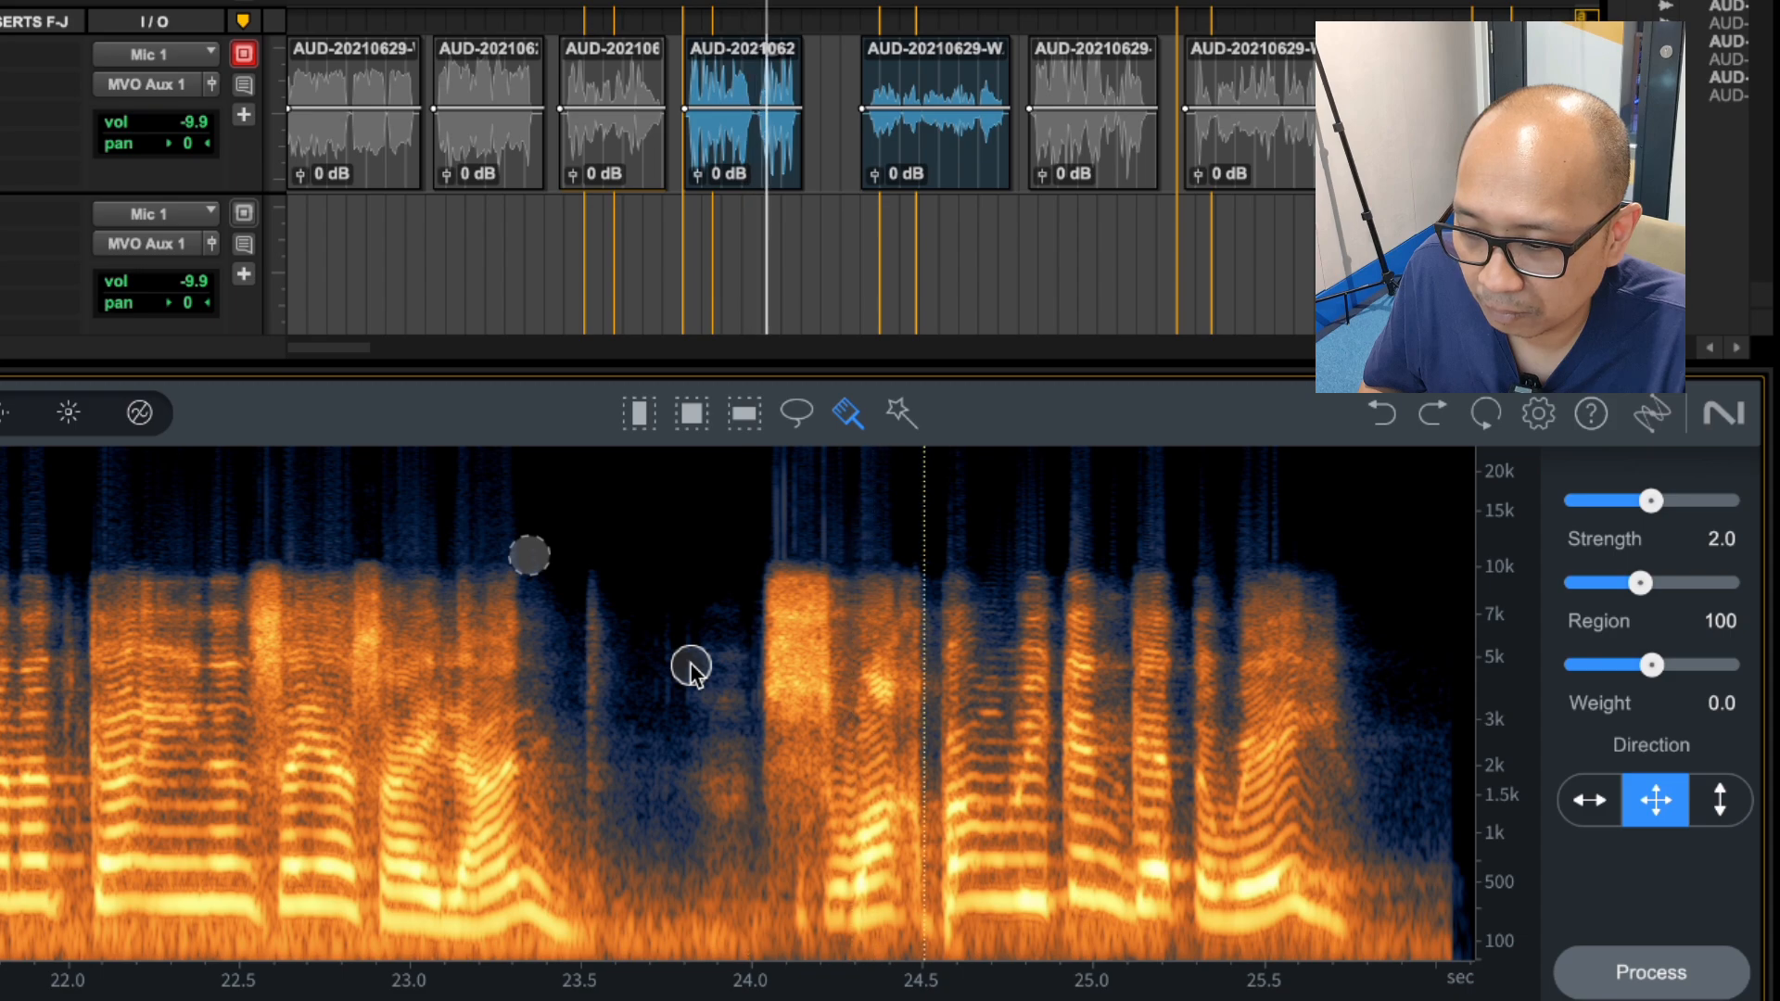
{"action": "key", "text": "space"}
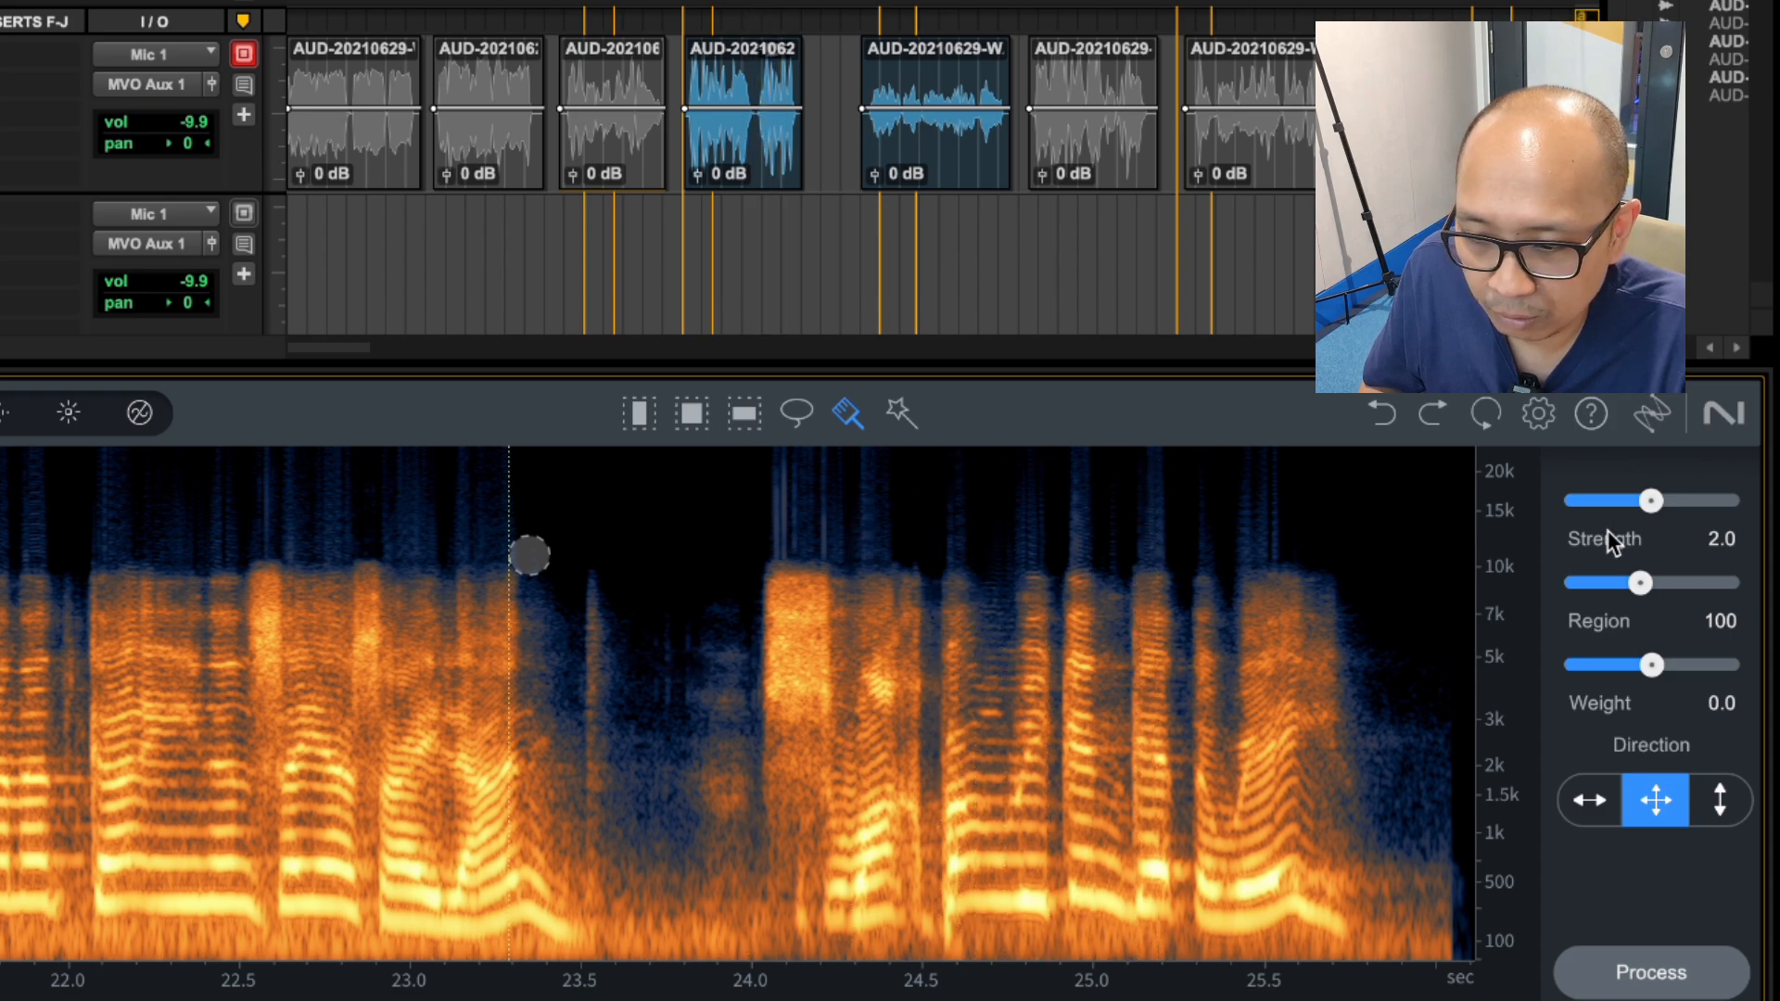
{"action": "left_click", "coordinate": [1378, 411]}
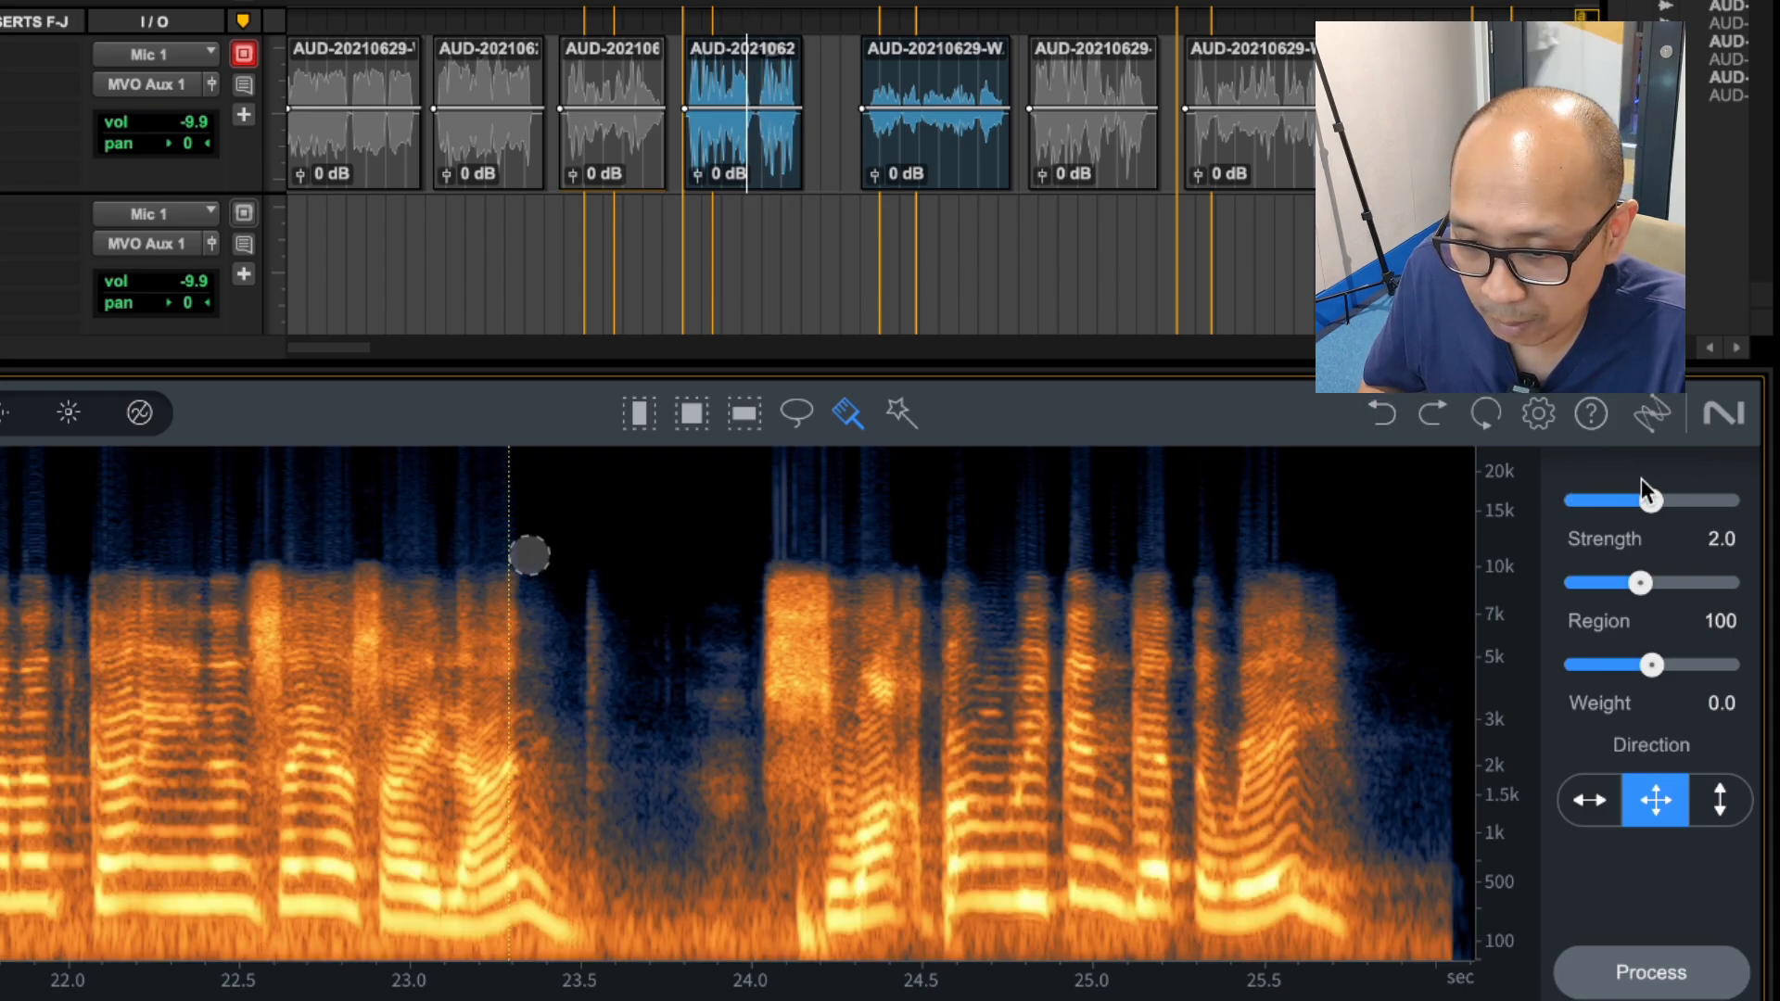
Step: Set Strength to 1.0, attenuate a brushed low-frequency selection at about 23.9–24.2 s, and play the audio from about 23.2 s
{"action": "left_click_drag", "start_coordinate": [1651, 505], "coordinate": [1611, 510]}
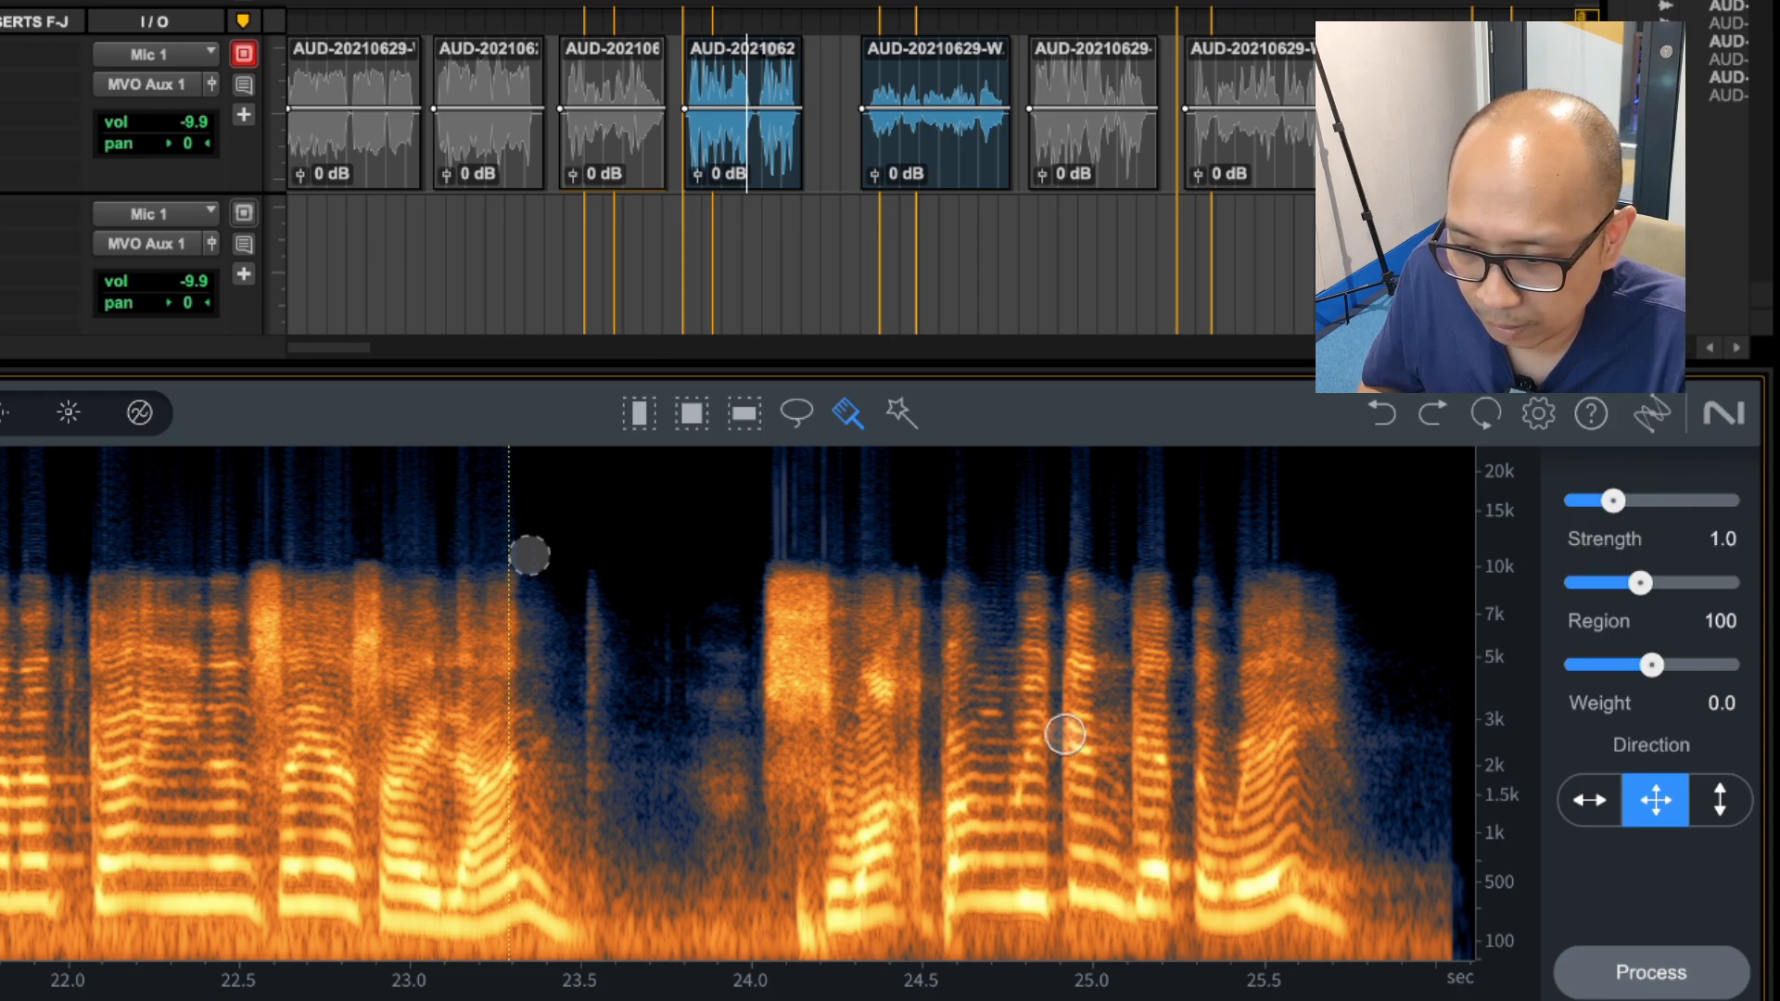
{"action": "mouse_move", "coordinate": [748, 818]}
{"action": "left_mouse_down"}
{"action": "mouse_move", "coordinate": [794, 847]}
{"action": "mouse_move", "coordinate": [807, 921]}
{"action": "mouse_move", "coordinate": [741, 941]}
{"action": "mouse_move", "coordinate": [733, 835]}
{"action": "mouse_move", "coordinate": [756, 816]}
{"action": "mouse_move", "coordinate": [746, 904]}
{"action": "mouse_move", "coordinate": [772, 887]}
{"action": "left_mouse_up"}
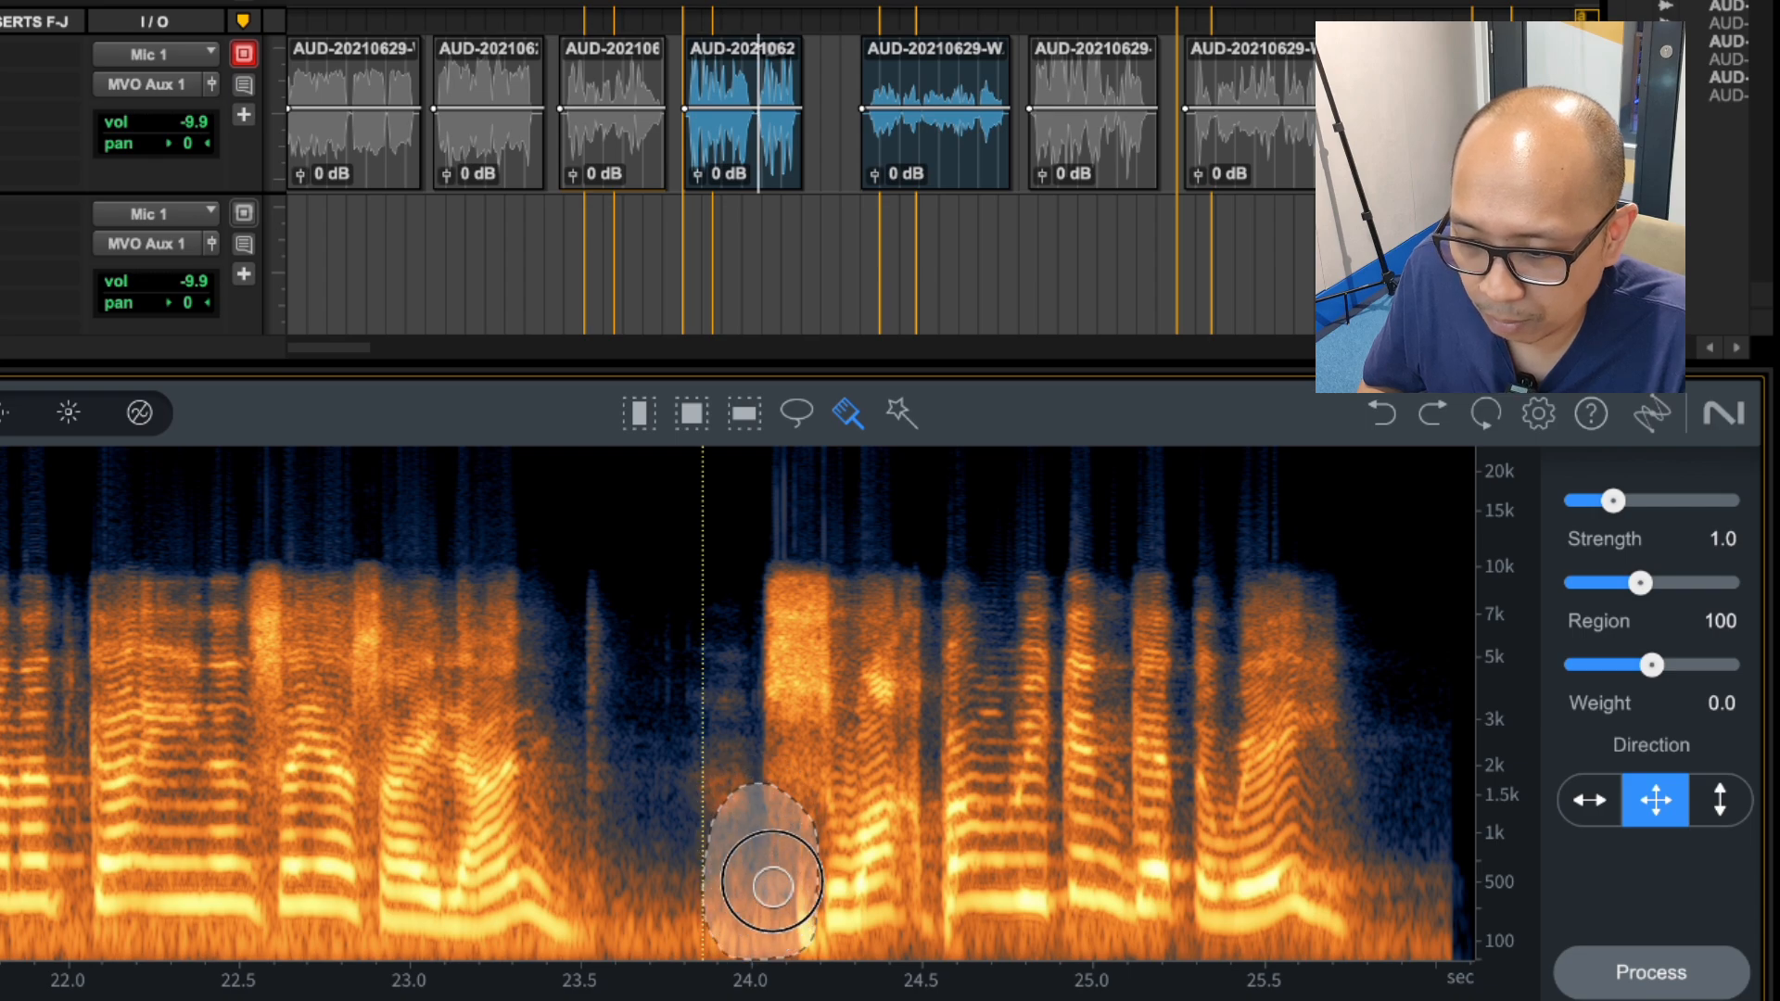
{"action": "left_click", "coordinate": [1669, 973]}
{"action": "left_click", "coordinate": [503, 617]}
{"action": "key", "text": "space"}
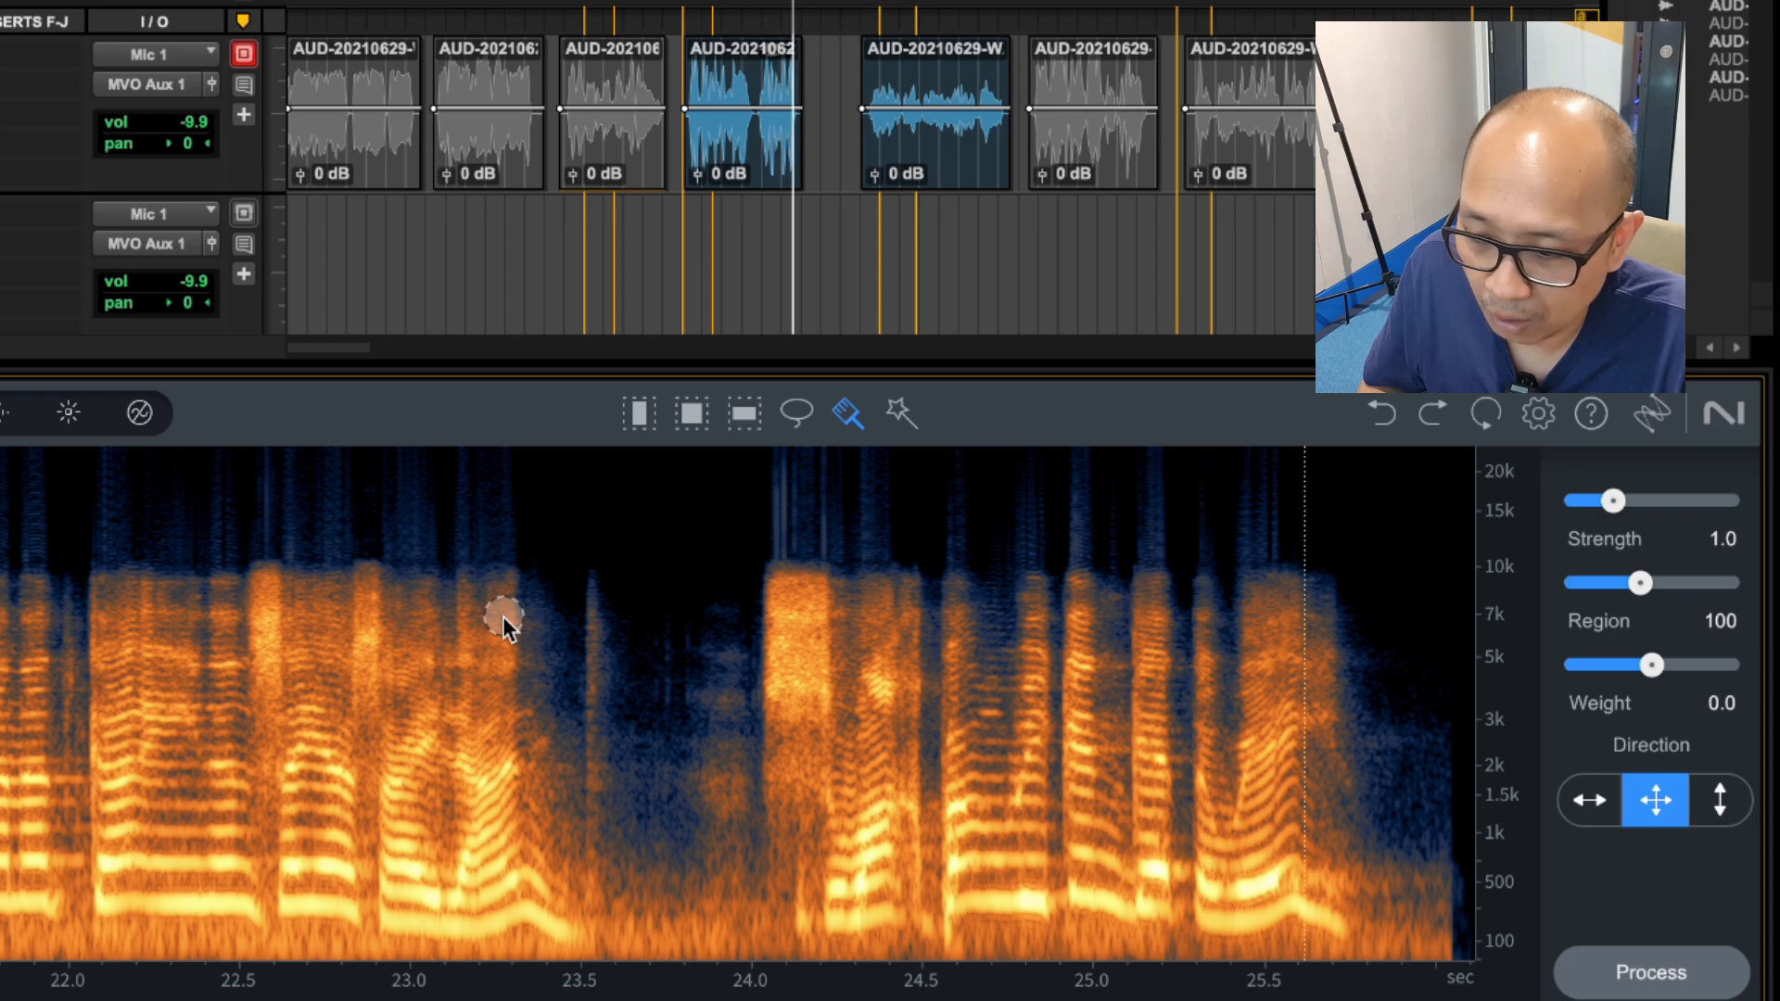
{"action": "key", "text": "space"}
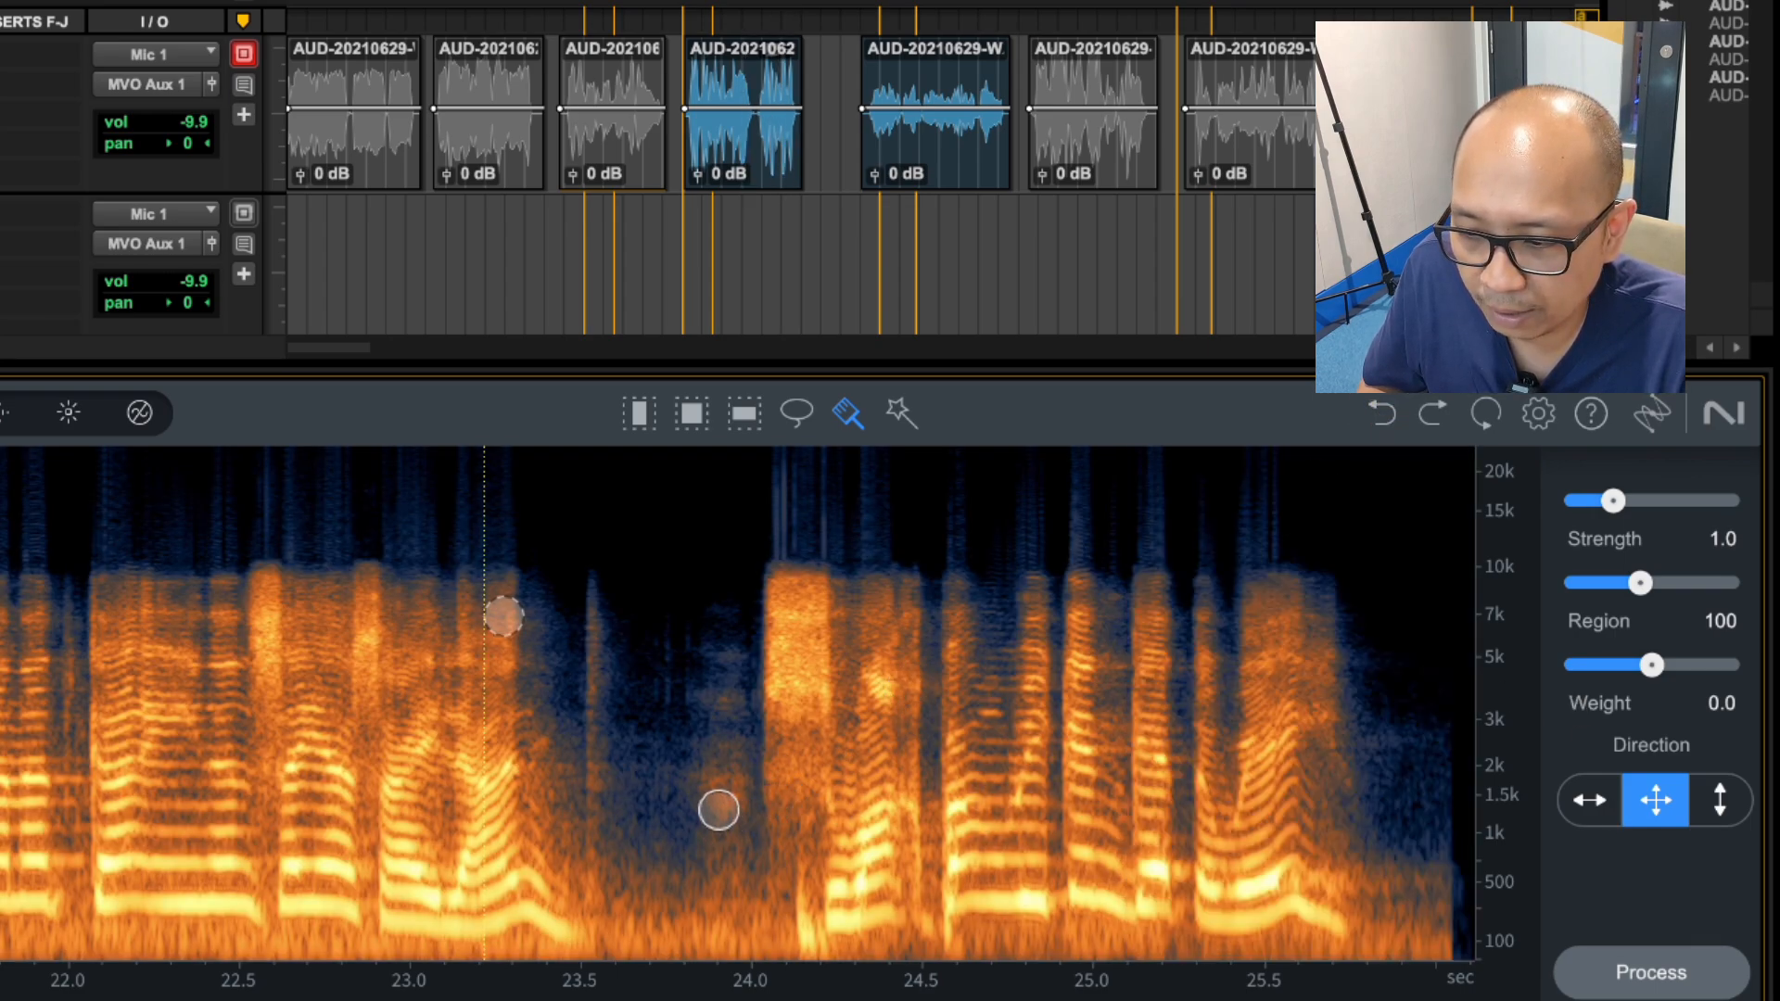
Step: Try attenuating a brushed low-frequency selection at about 23.8–24.2 s, and undo it after repeated playback from about 23.4 s
{"action": "mouse_move", "coordinate": [712, 798]}
{"action": "left_mouse_down"}
{"action": "mouse_move", "coordinate": [784, 807]}
{"action": "mouse_move", "coordinate": [766, 942]}
{"action": "mouse_move", "coordinate": [727, 932]}
{"action": "mouse_move", "coordinate": [715, 826]}
{"action": "mouse_move", "coordinate": [739, 806]}
{"action": "mouse_move", "coordinate": [748, 914]}
{"action": "mouse_move", "coordinate": [755, 853]}
{"action": "left_mouse_up"}
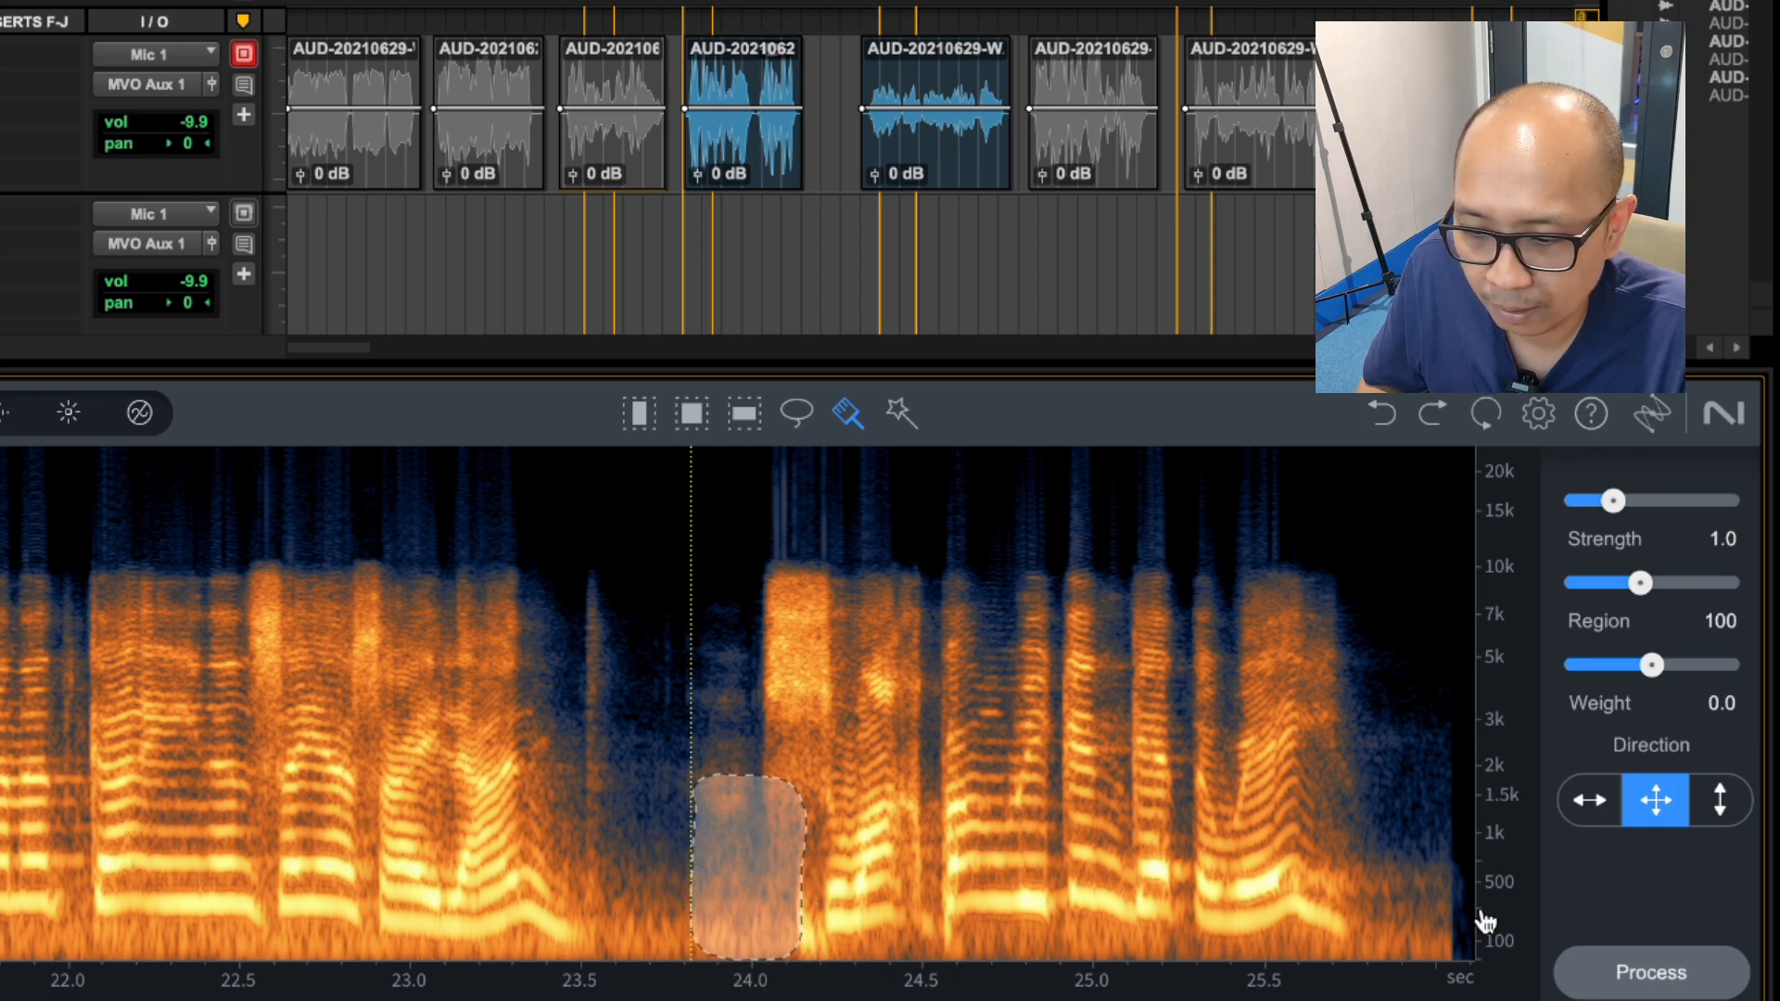
{"action": "left_click", "coordinate": [1674, 980]}
{"action": "left_click", "coordinate": [555, 590]}
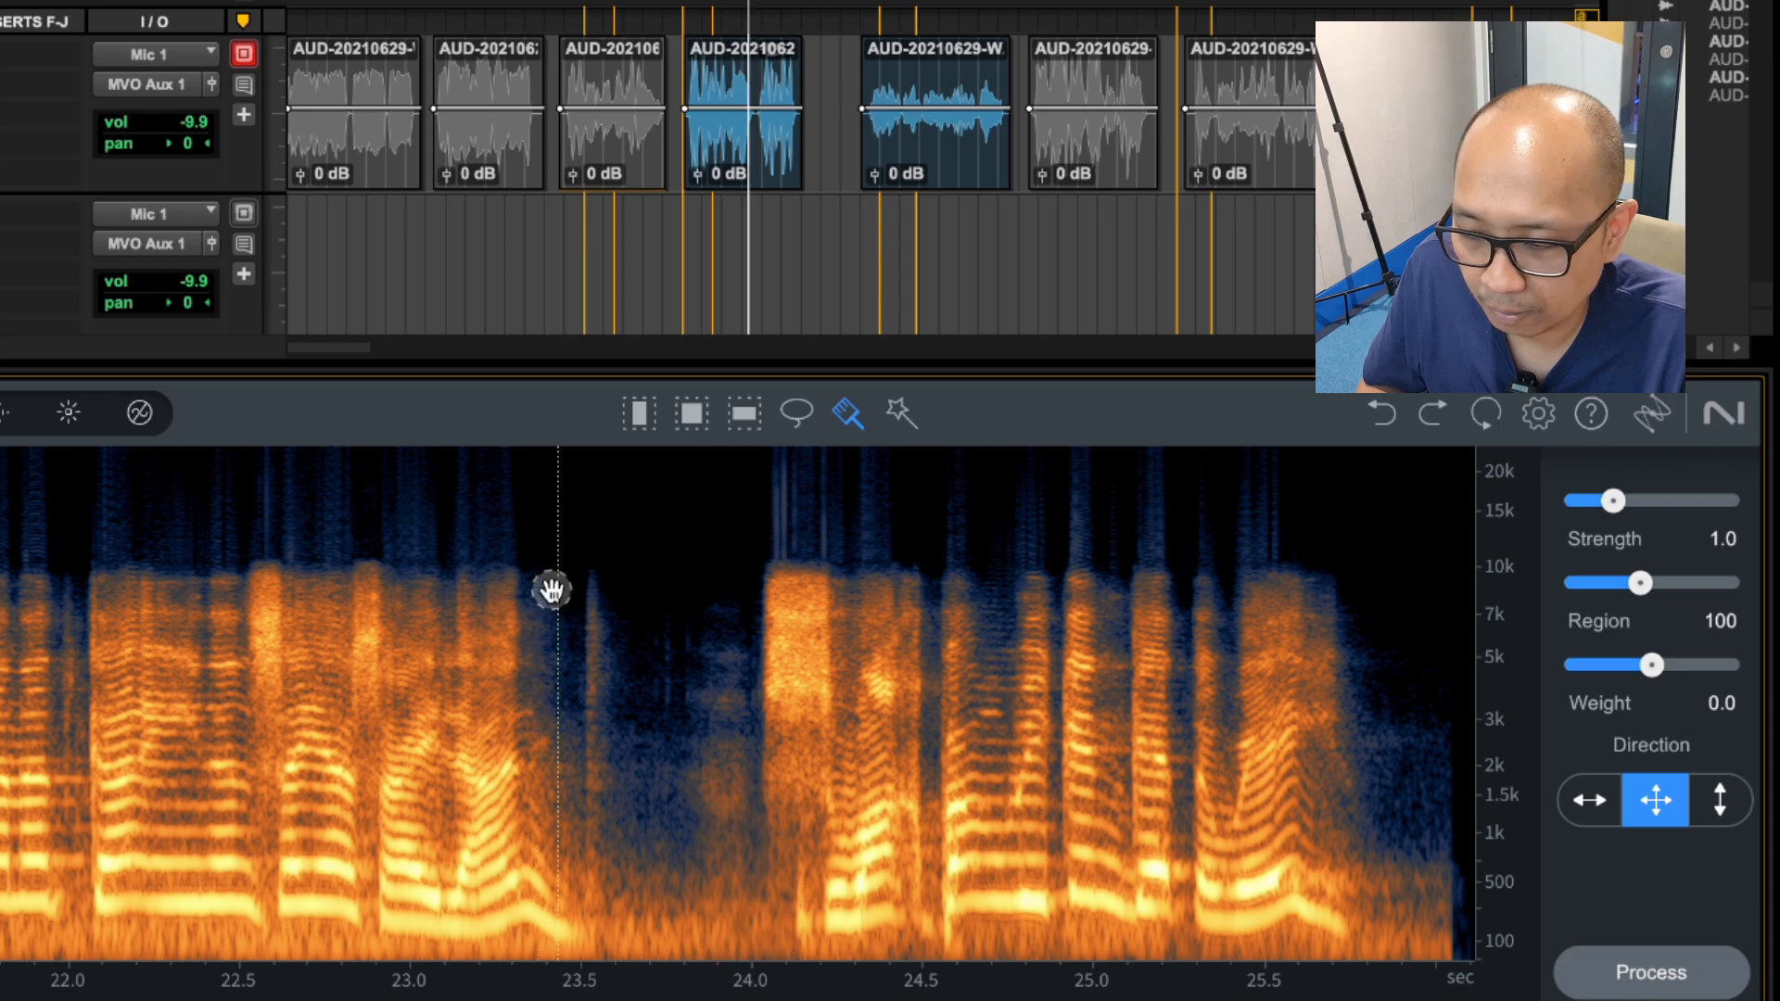
{"action": "key", "text": "space"}
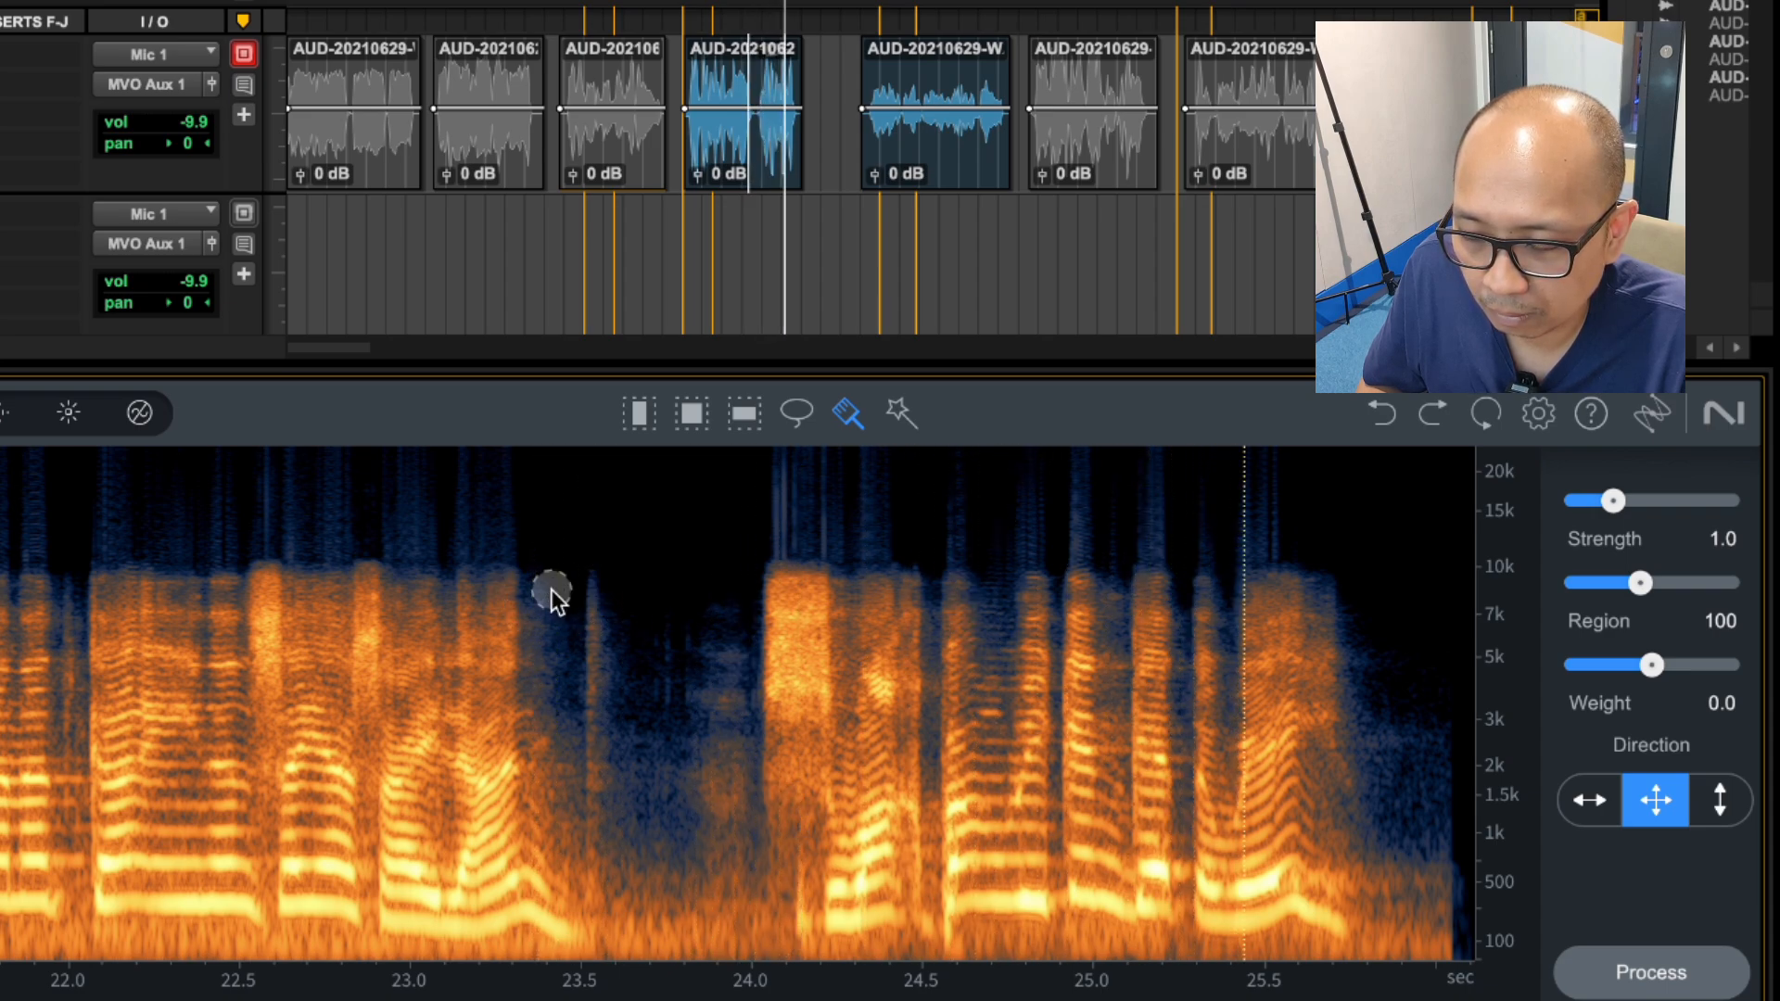
{"action": "key", "text": "space"}
{"action": "key", "text": "space"}
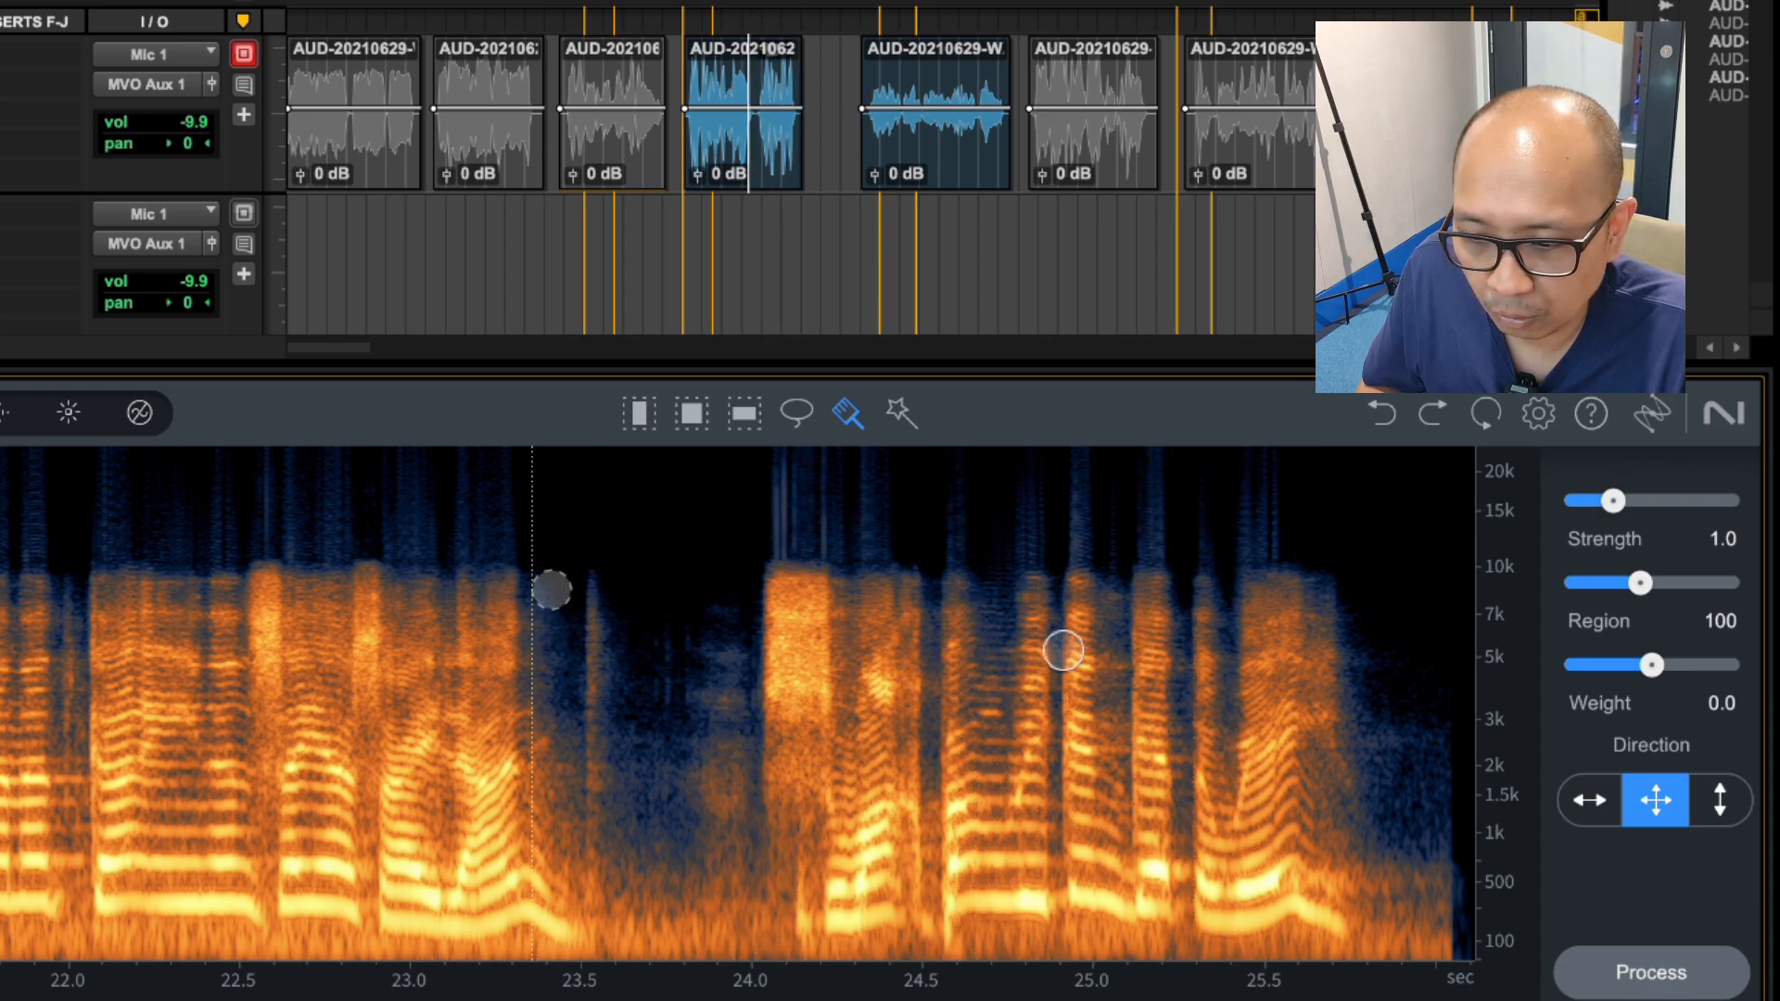
{"action": "key", "text": "space"}
{"action": "left_click", "coordinate": [1384, 417]}
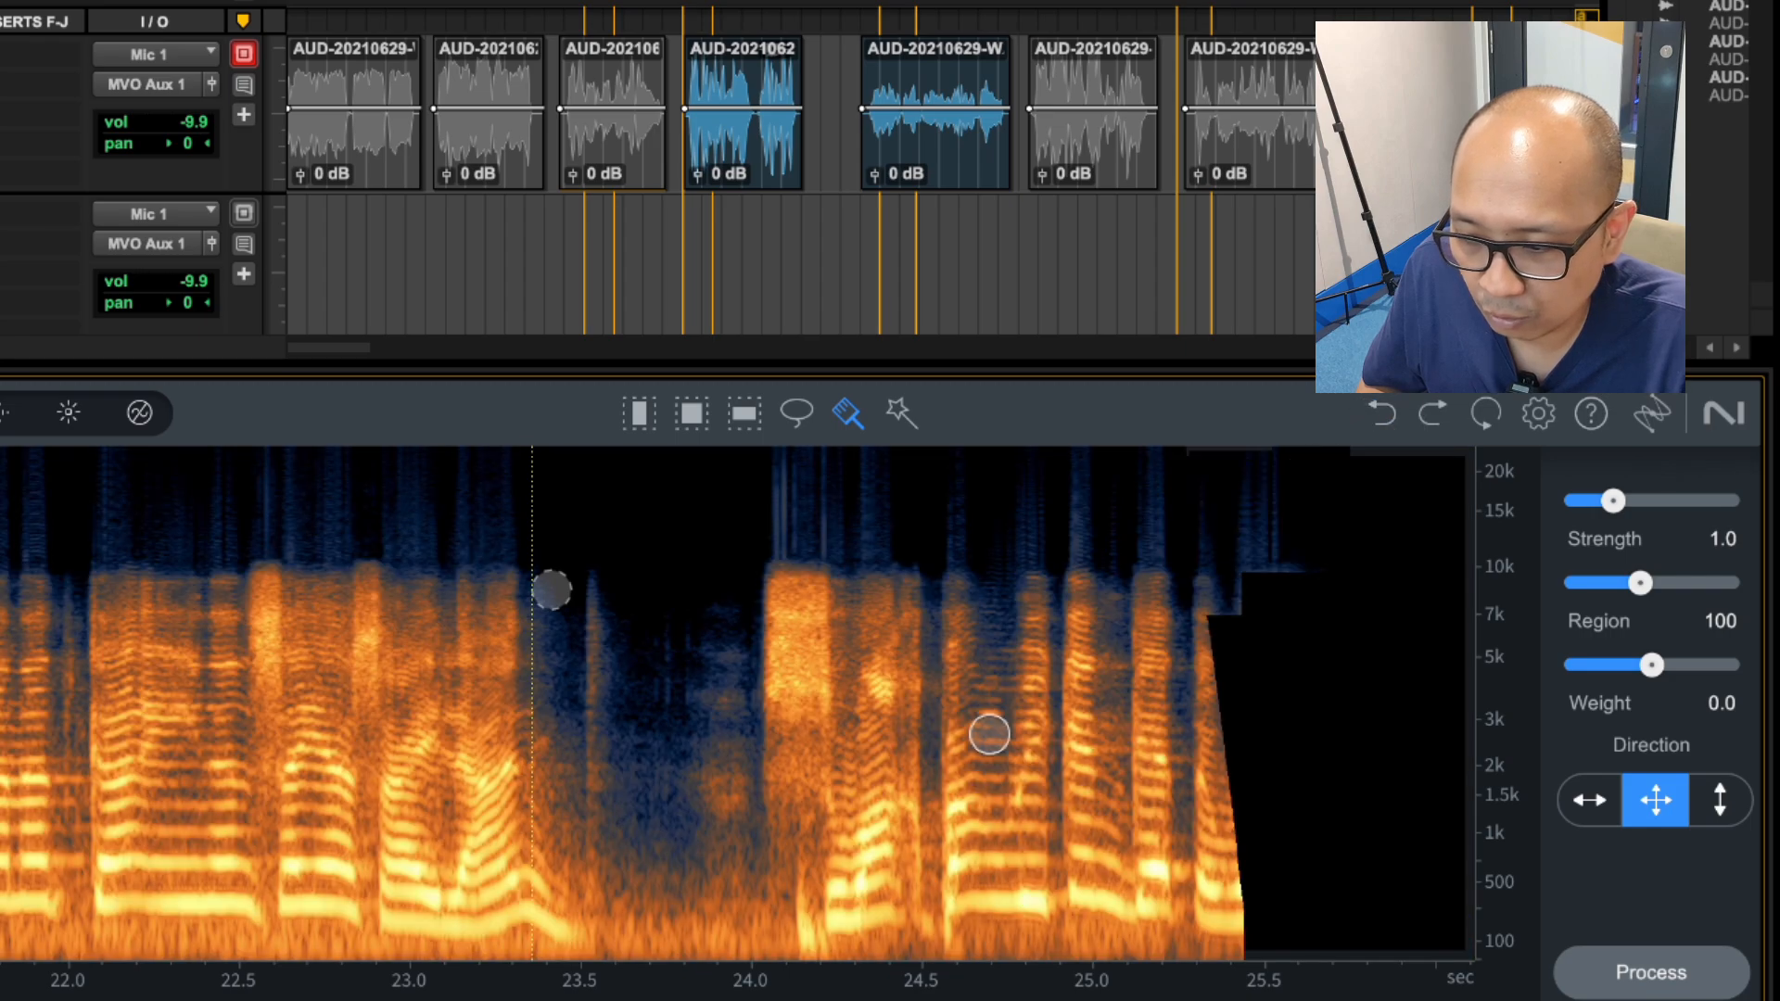
Step: Brush a low-frequency selection at about 23.8–24.1 s, attenuate it, and play the audio from about 23.0 s
{"action": "mouse_move", "coordinate": [727, 799]}
{"action": "left_mouse_down"}
{"action": "mouse_move", "coordinate": [779, 814]}
{"action": "mouse_move", "coordinate": [777, 890]}
{"action": "mouse_move", "coordinate": [767, 932]}
{"action": "mouse_move", "coordinate": [714, 938]}
{"action": "mouse_move", "coordinate": [715, 733]}
{"action": "mouse_move", "coordinate": [739, 906]}
{"action": "mouse_move", "coordinate": [752, 826]}
{"action": "left_mouse_up"}
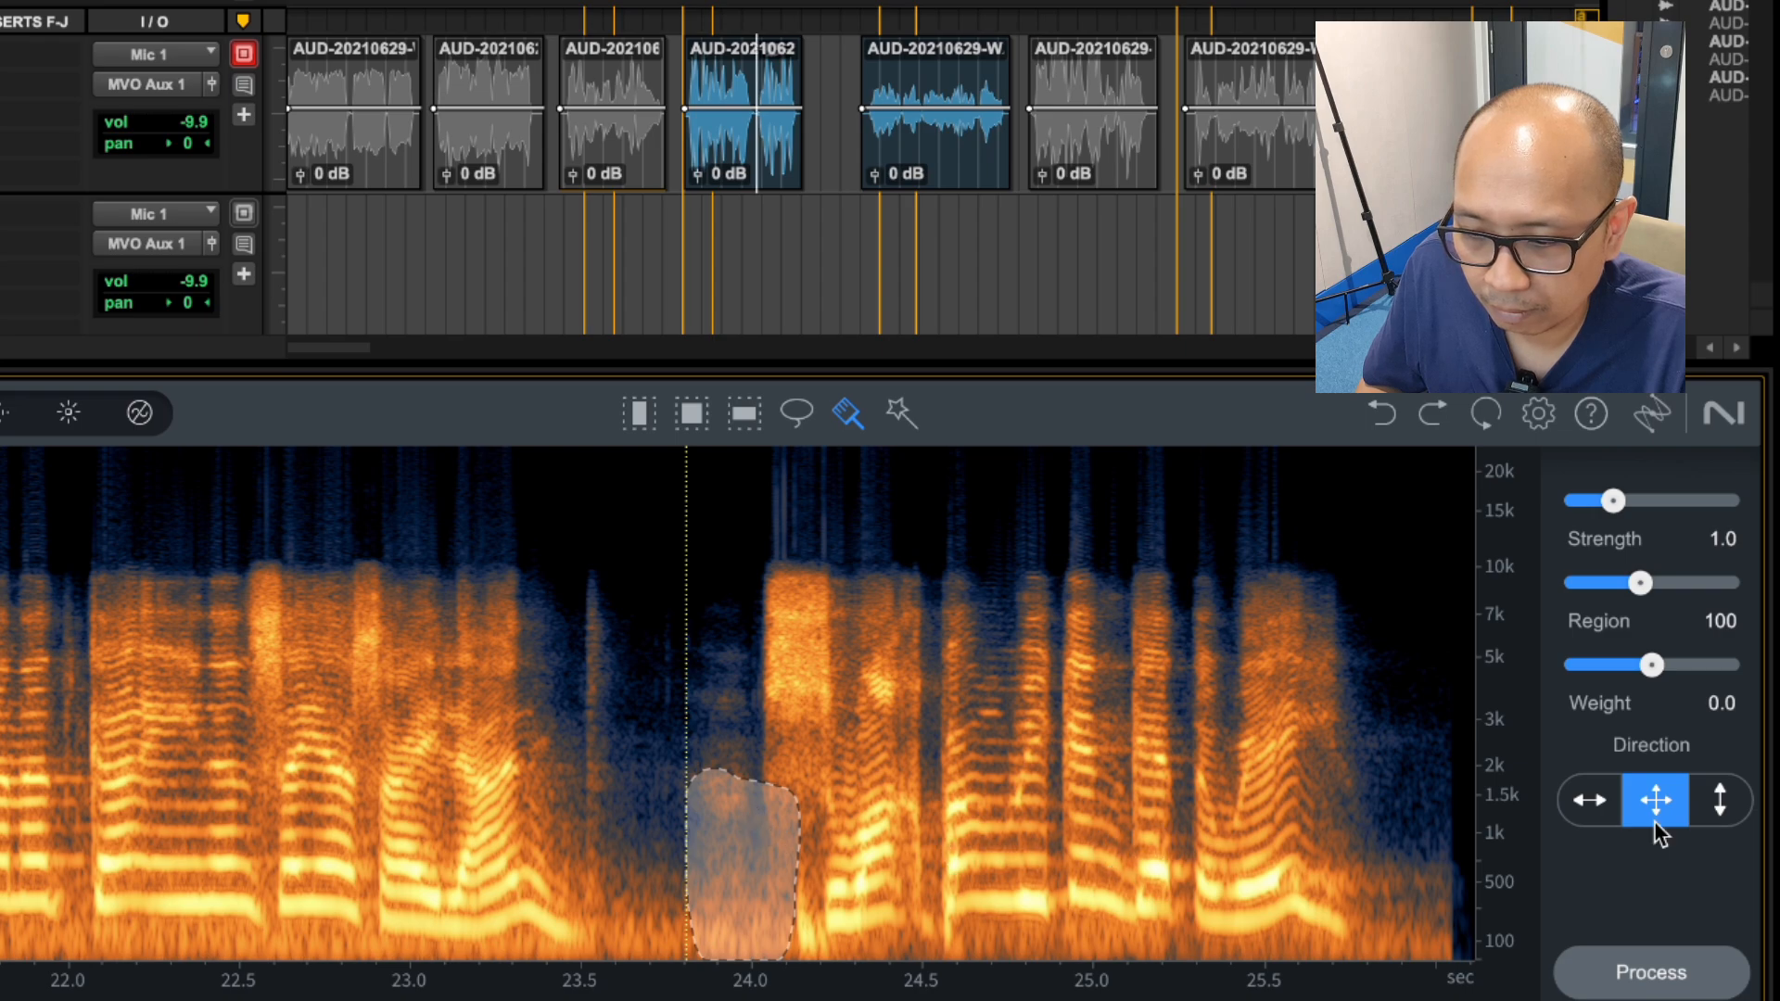
{"action": "left_click", "coordinate": [1652, 973]}
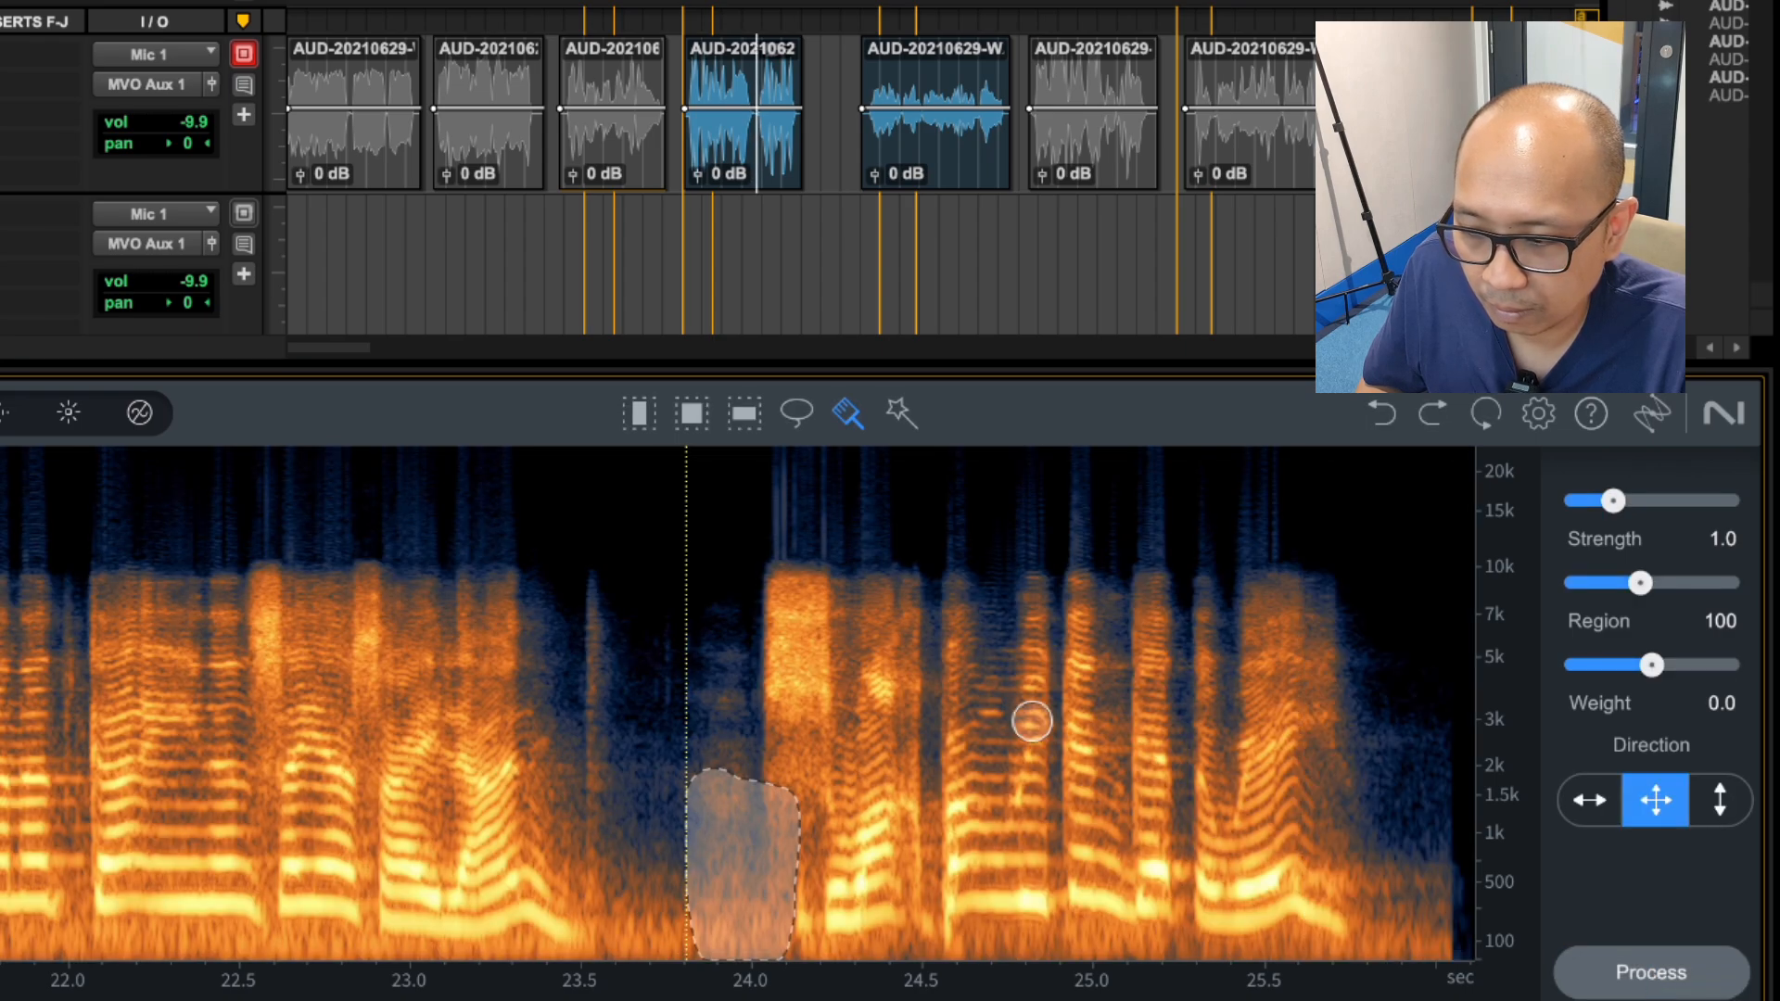
{"action": "left_click", "coordinate": [408, 570]}
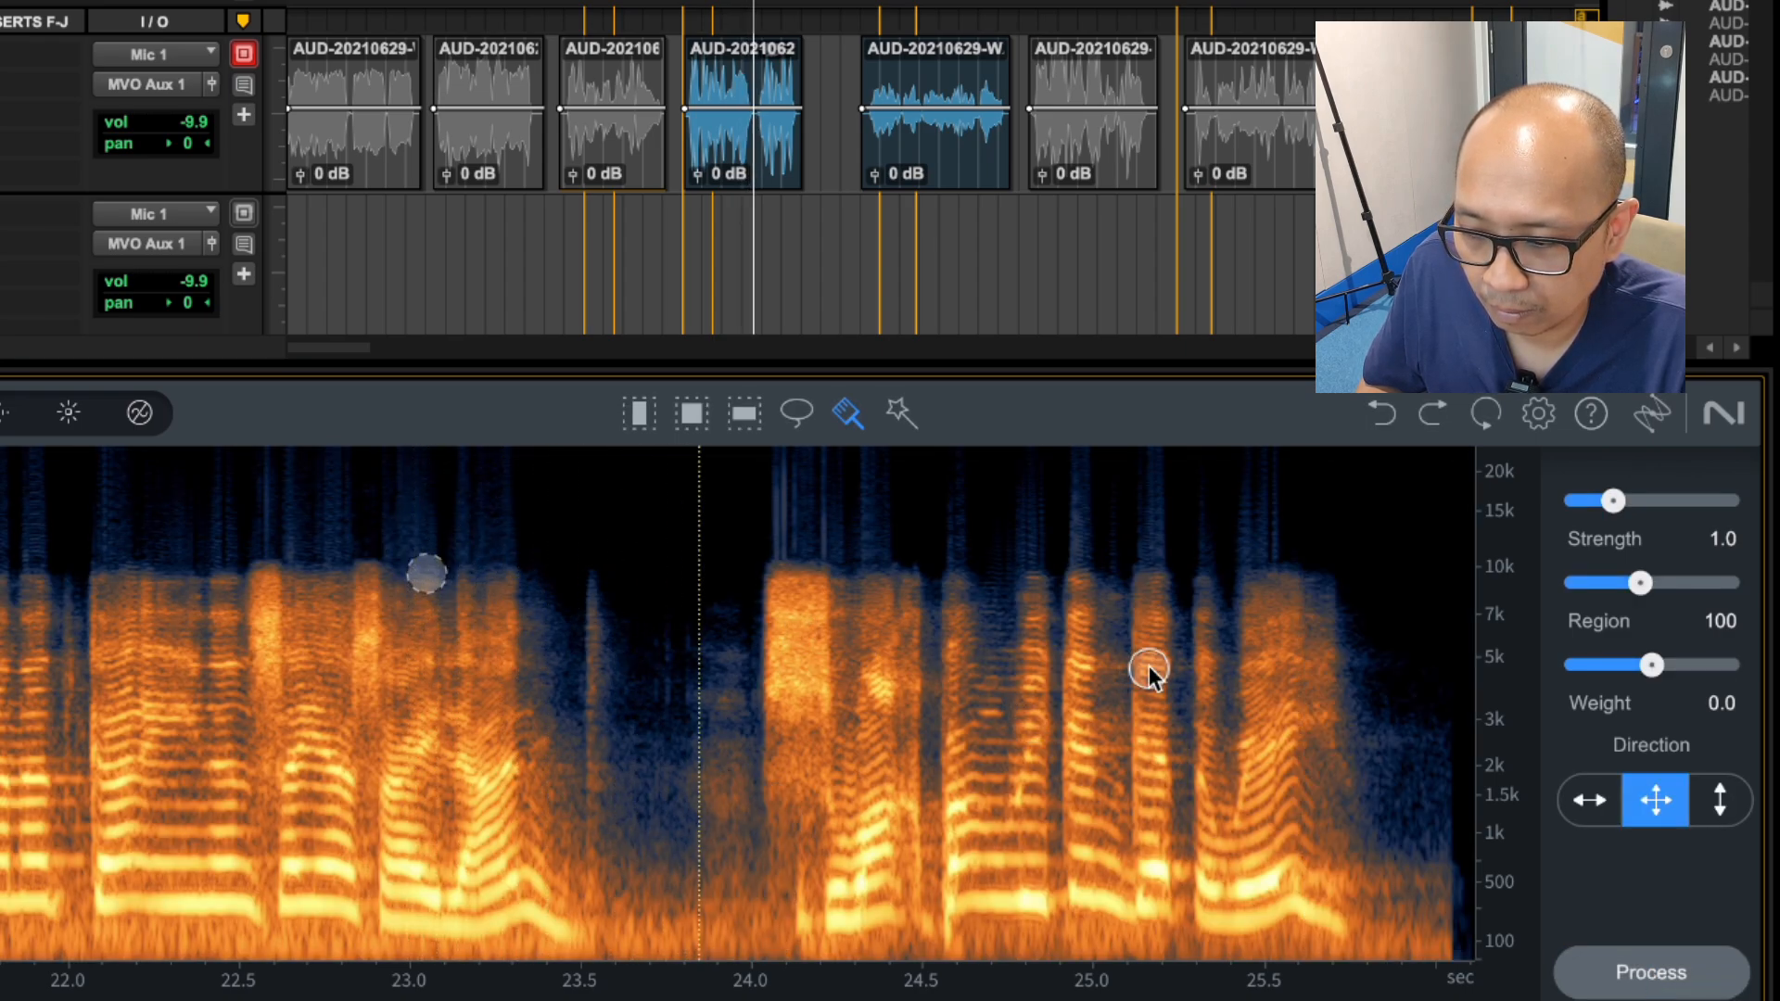
{"action": "key", "text": "space"}
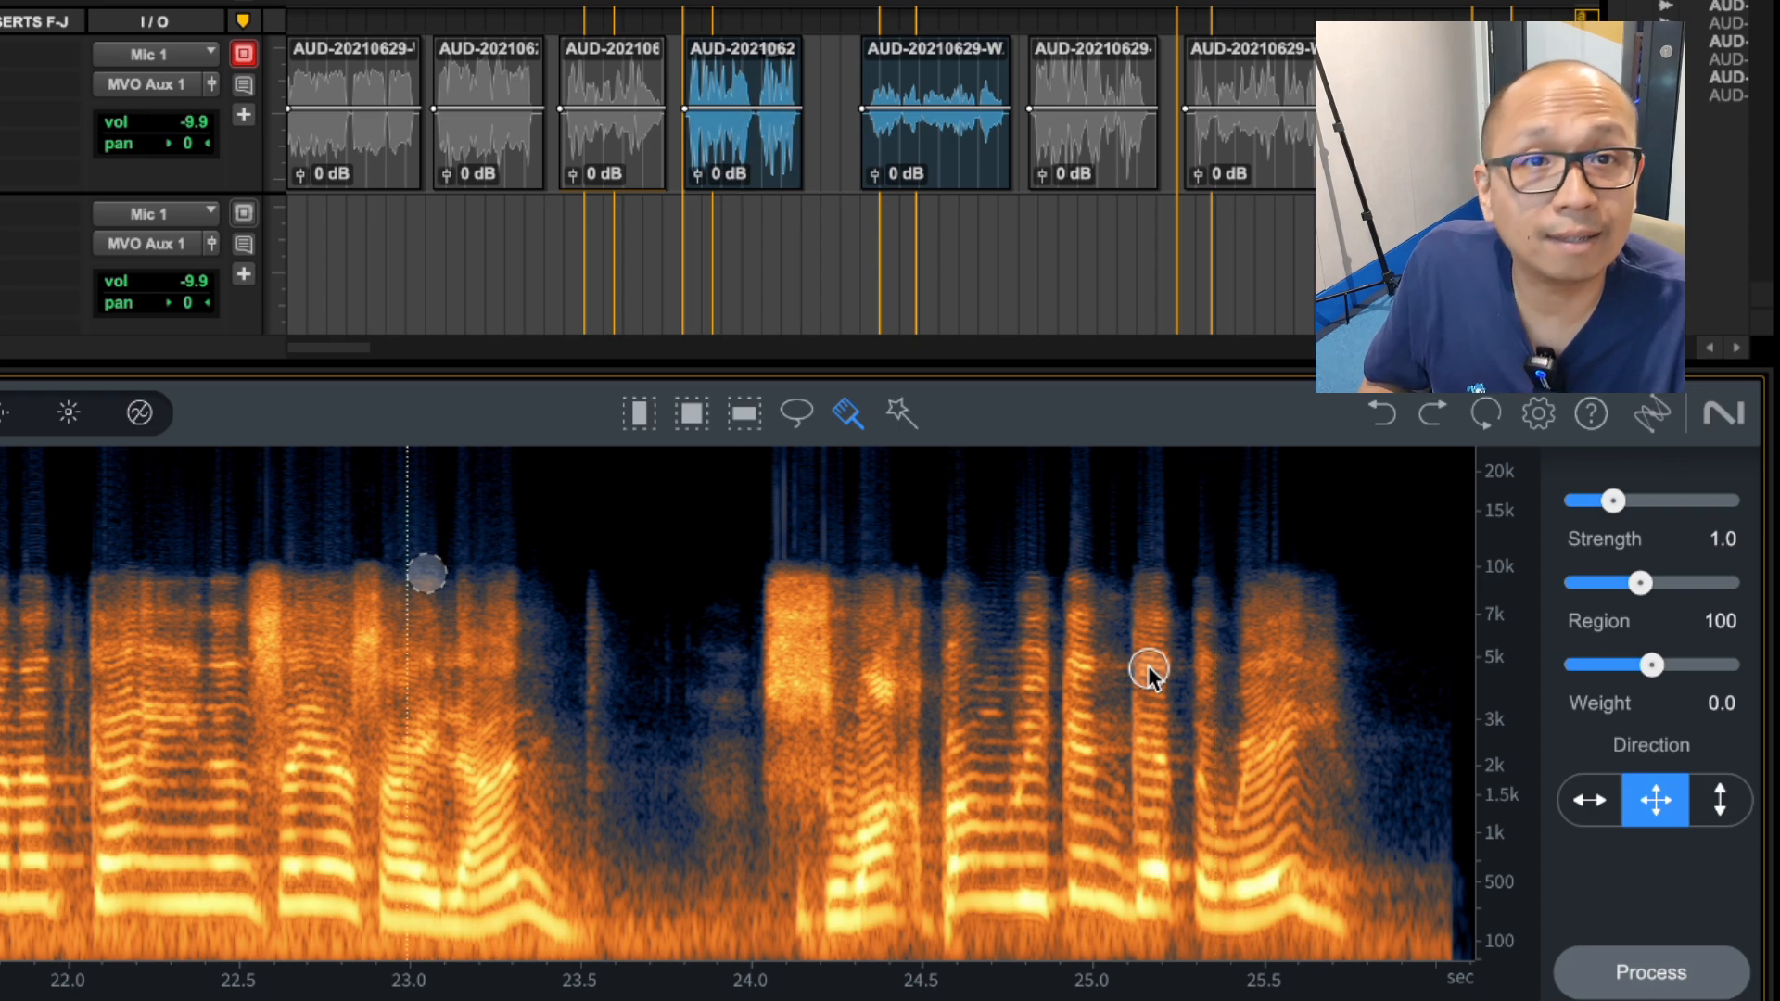
Step: Bypass RX Spectral Editor on the attenuated clip in VO Flat 1 and play the audio from about 23.0 s for comparison
{"action": "key", "text": "space"}
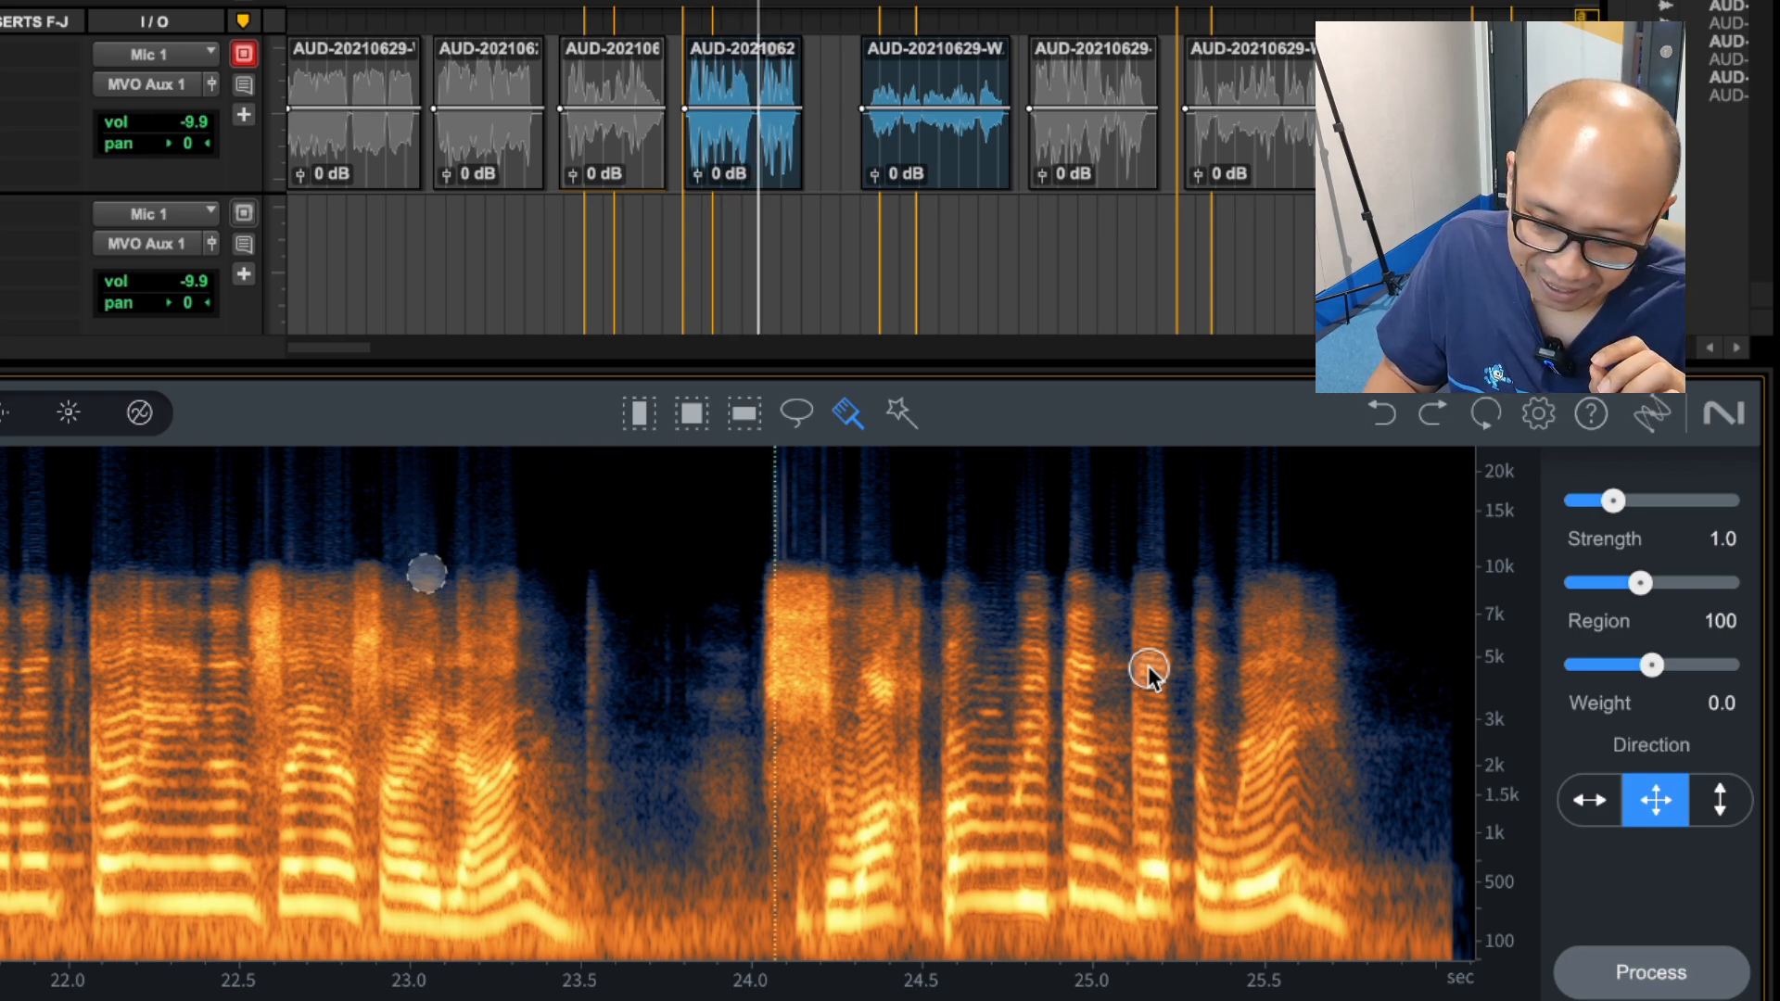
{"action": "key", "text": "space"}
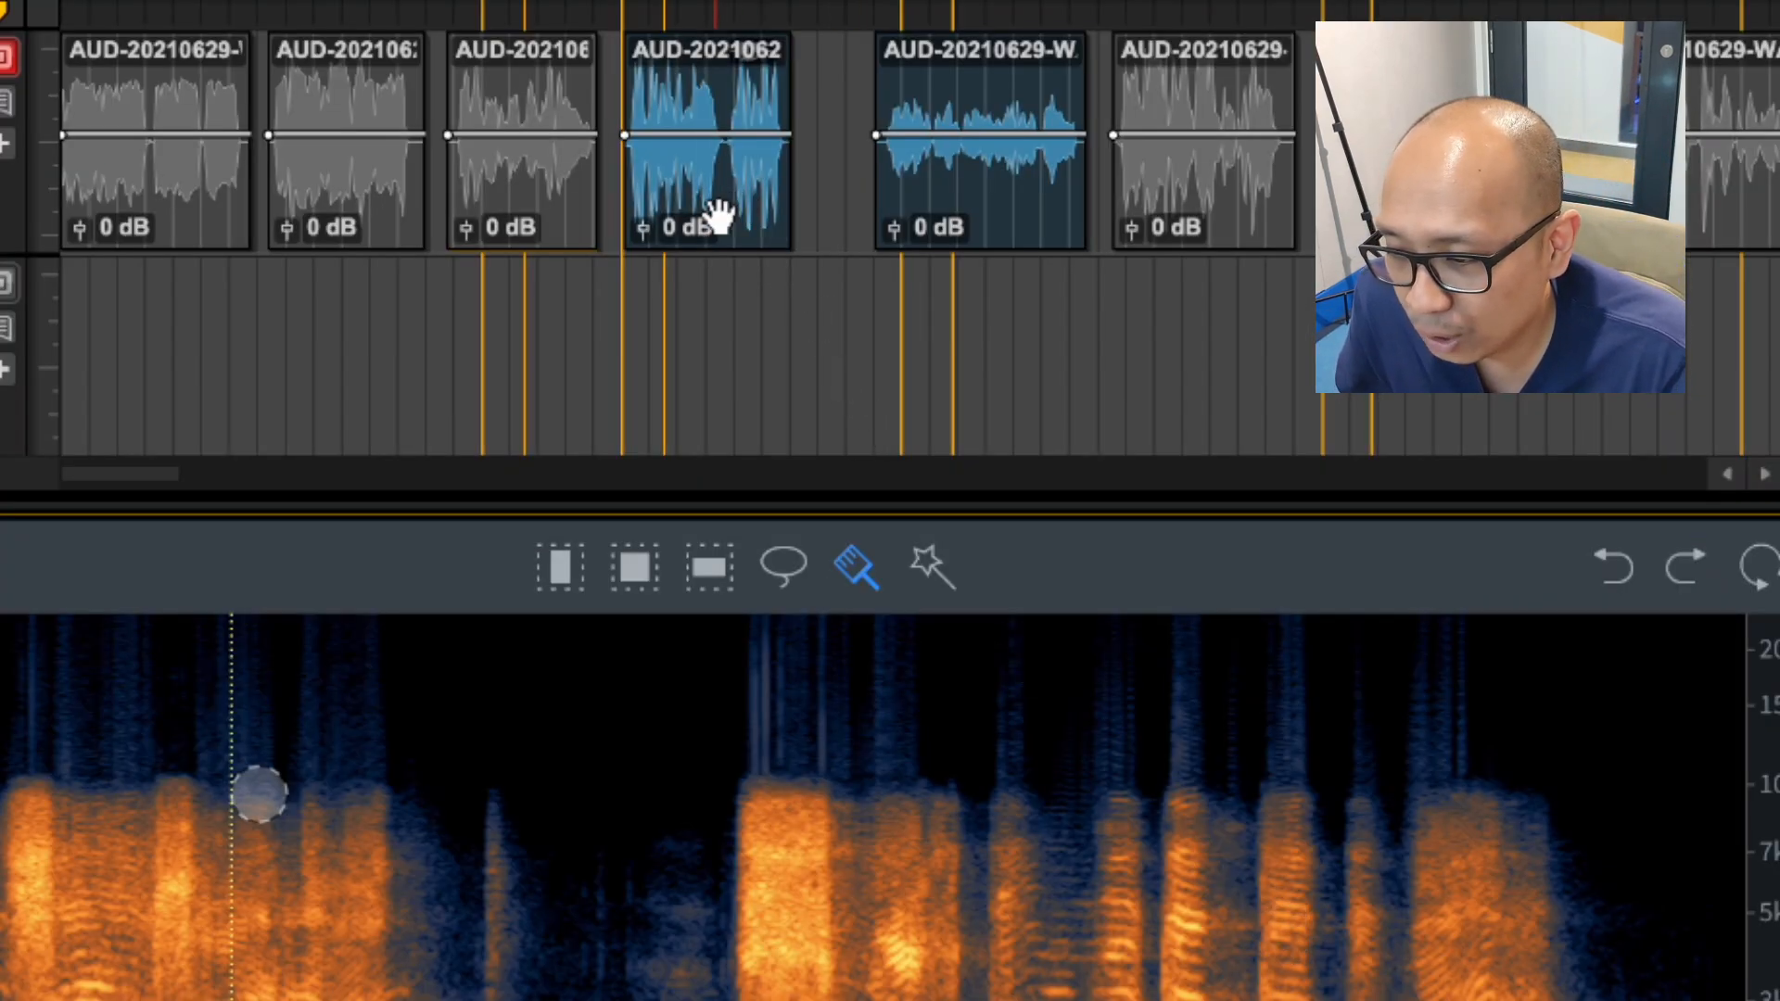
{"action": "left_click", "coordinate": [725, 196]}
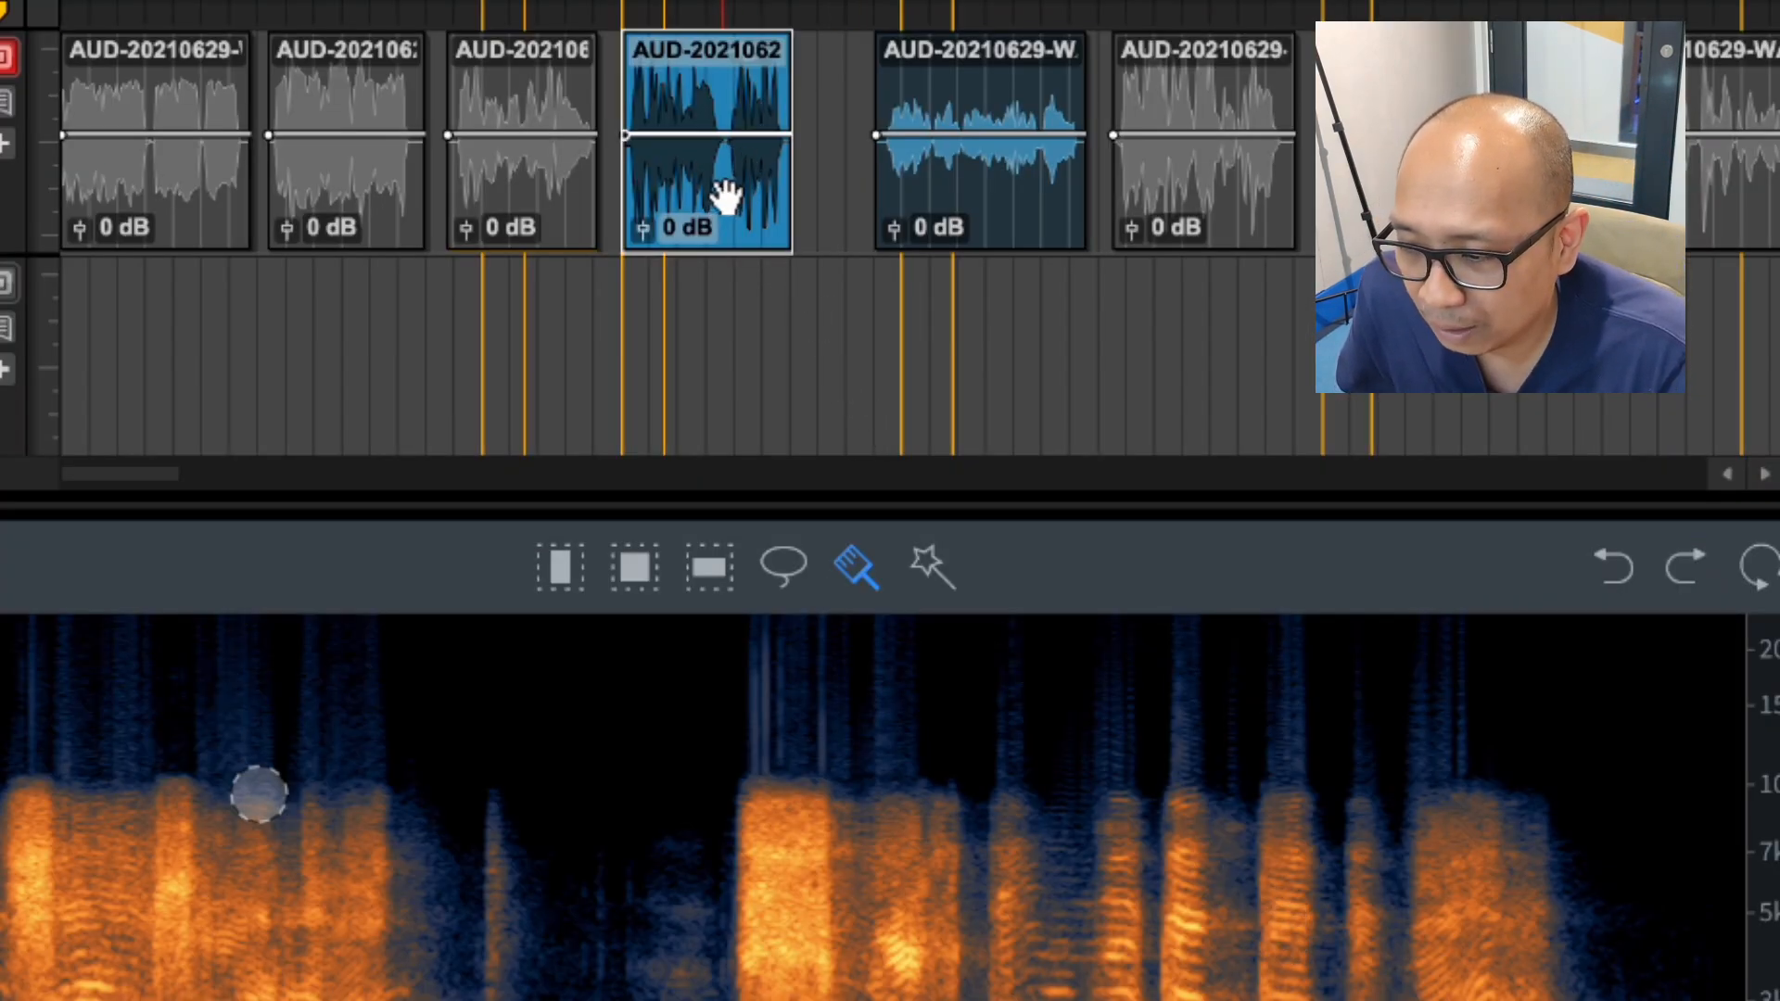
{"action": "right_click", "coordinate": [725, 197]}
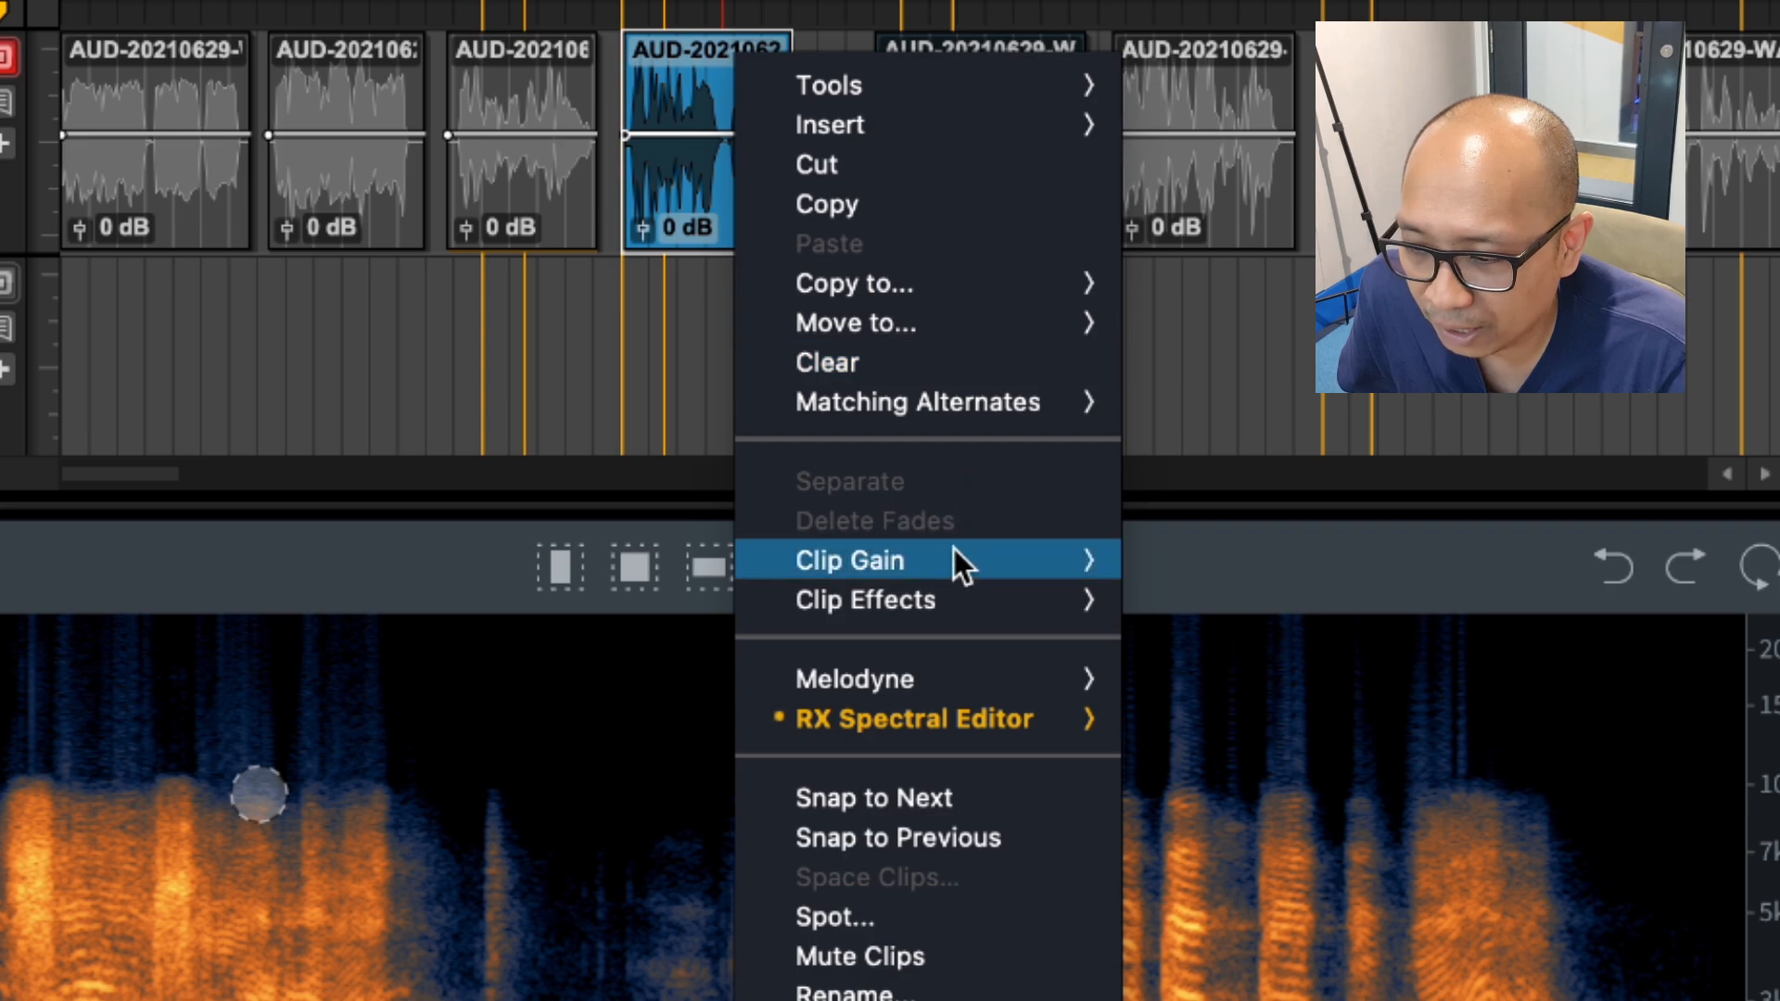
{"action": "mouse_move", "coordinate": [986, 690]}
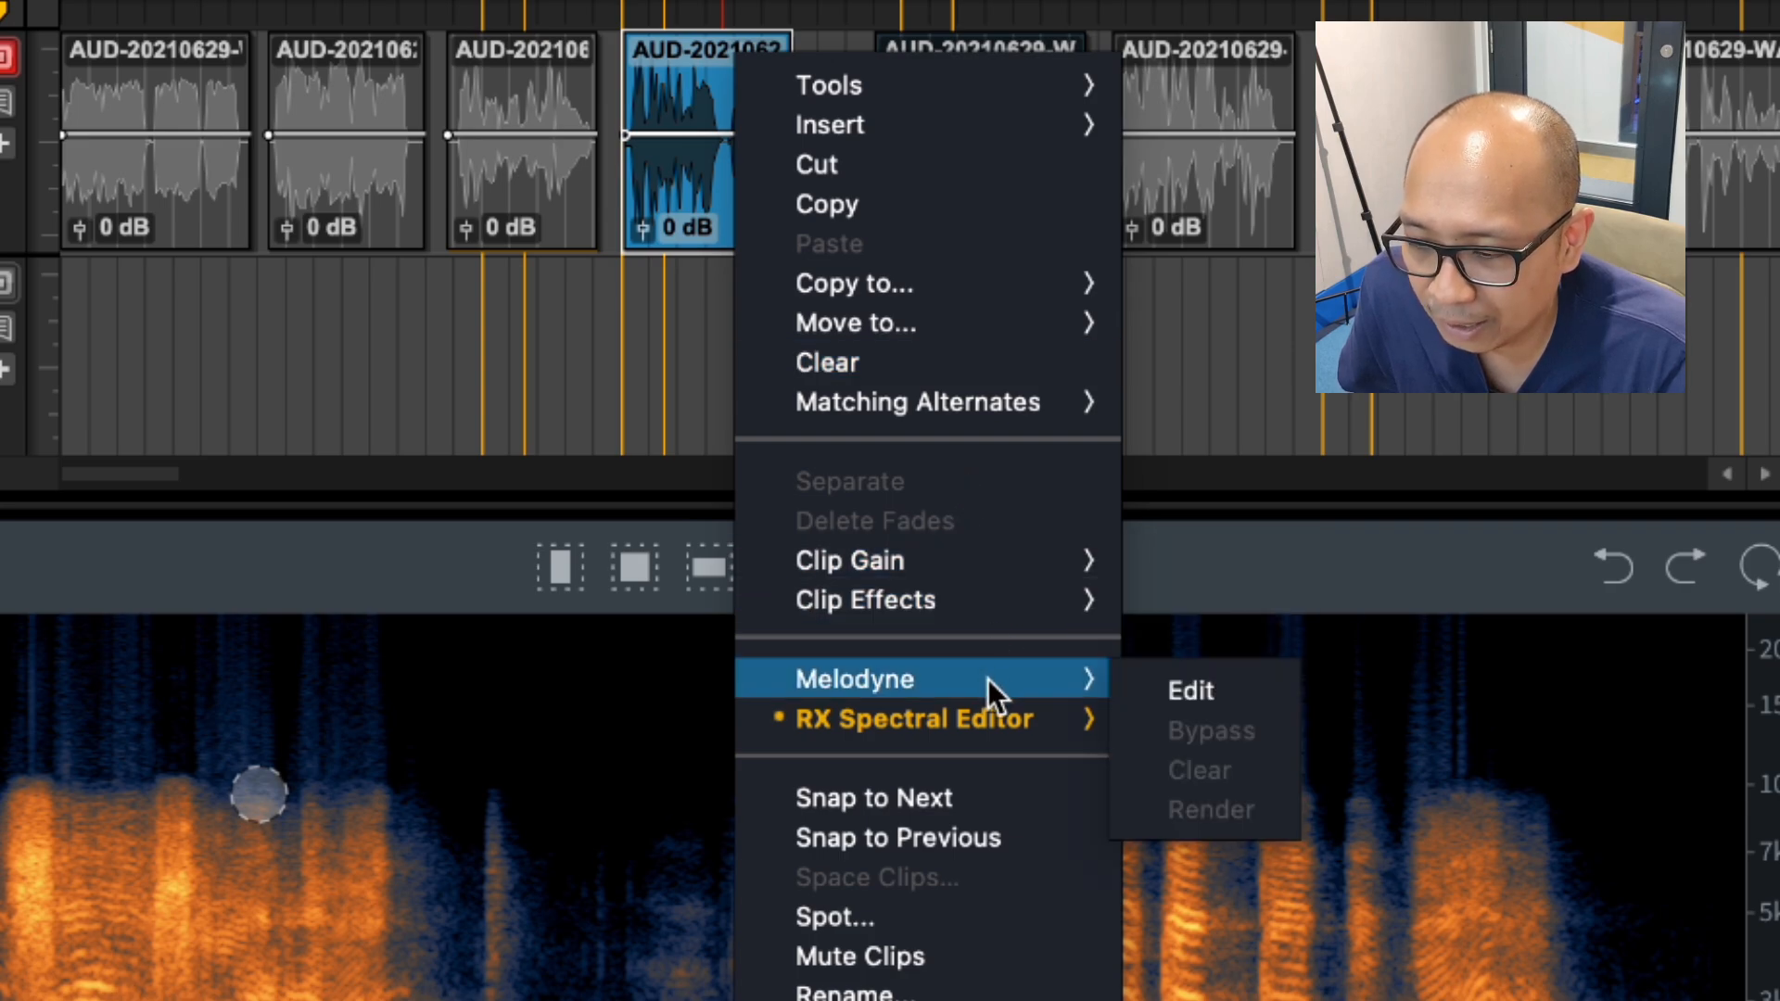
{"action": "mouse_move", "coordinate": [986, 727]}
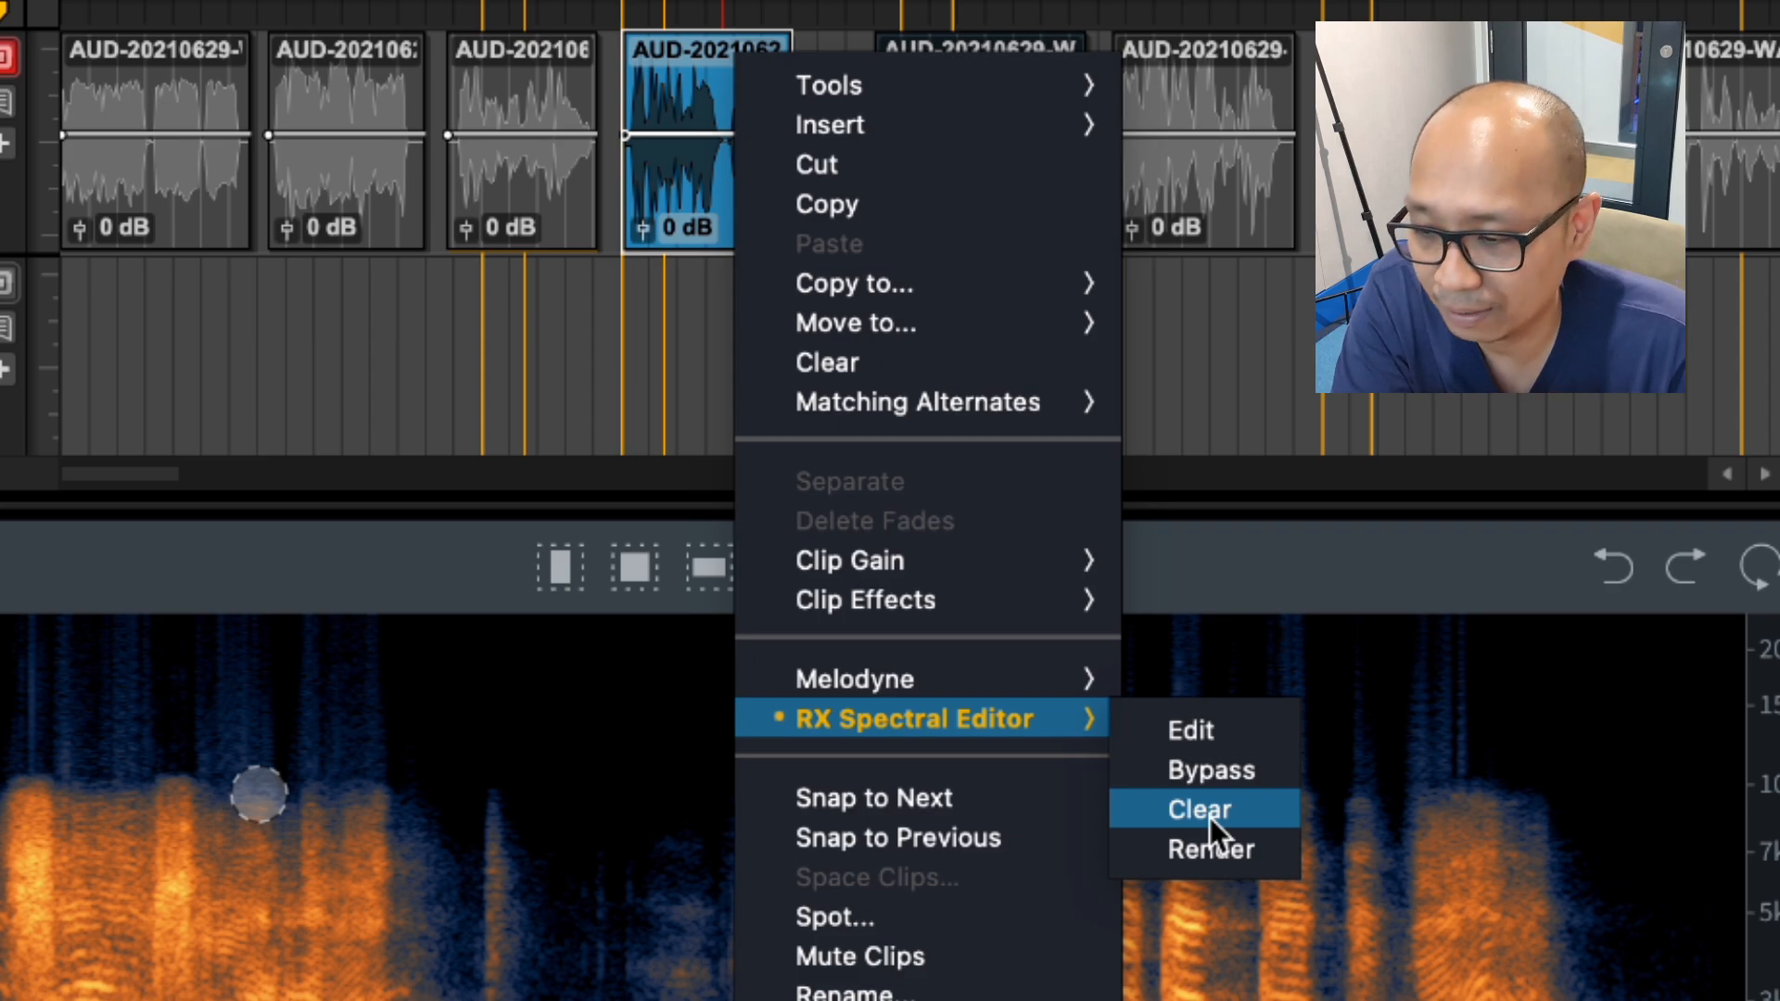
{"action": "left_click", "coordinate": [1212, 770]}
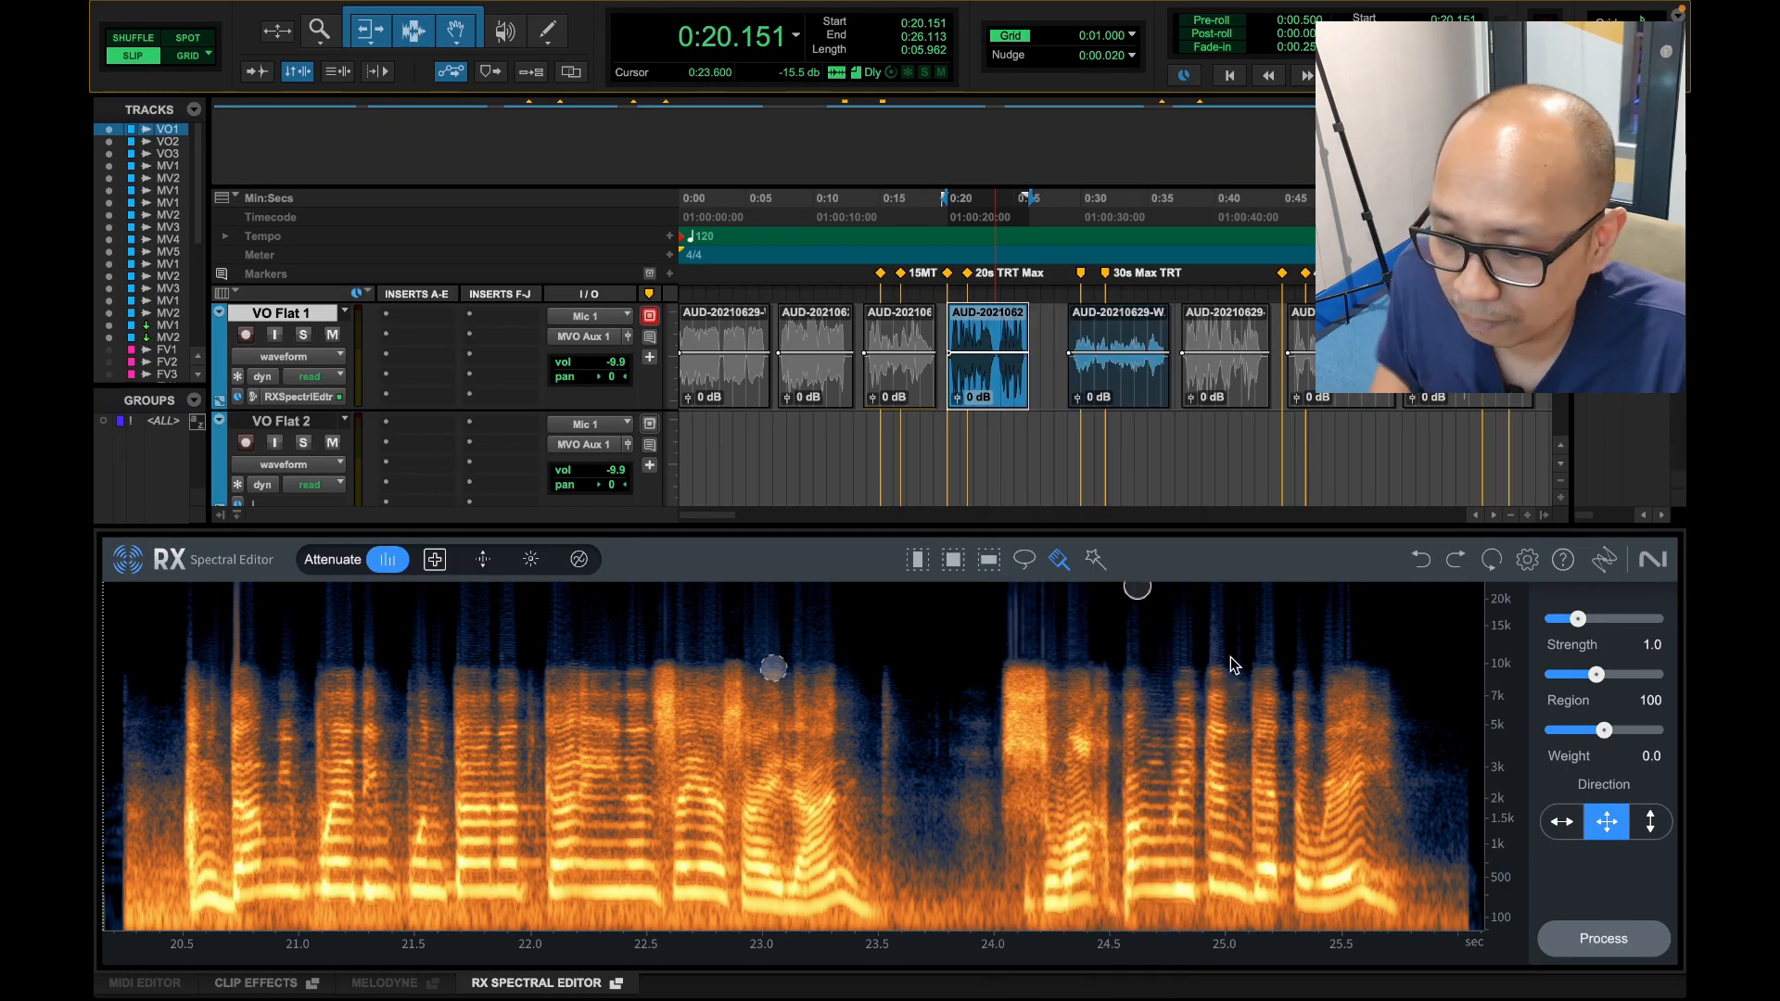
{"action": "key", "text": "space"}
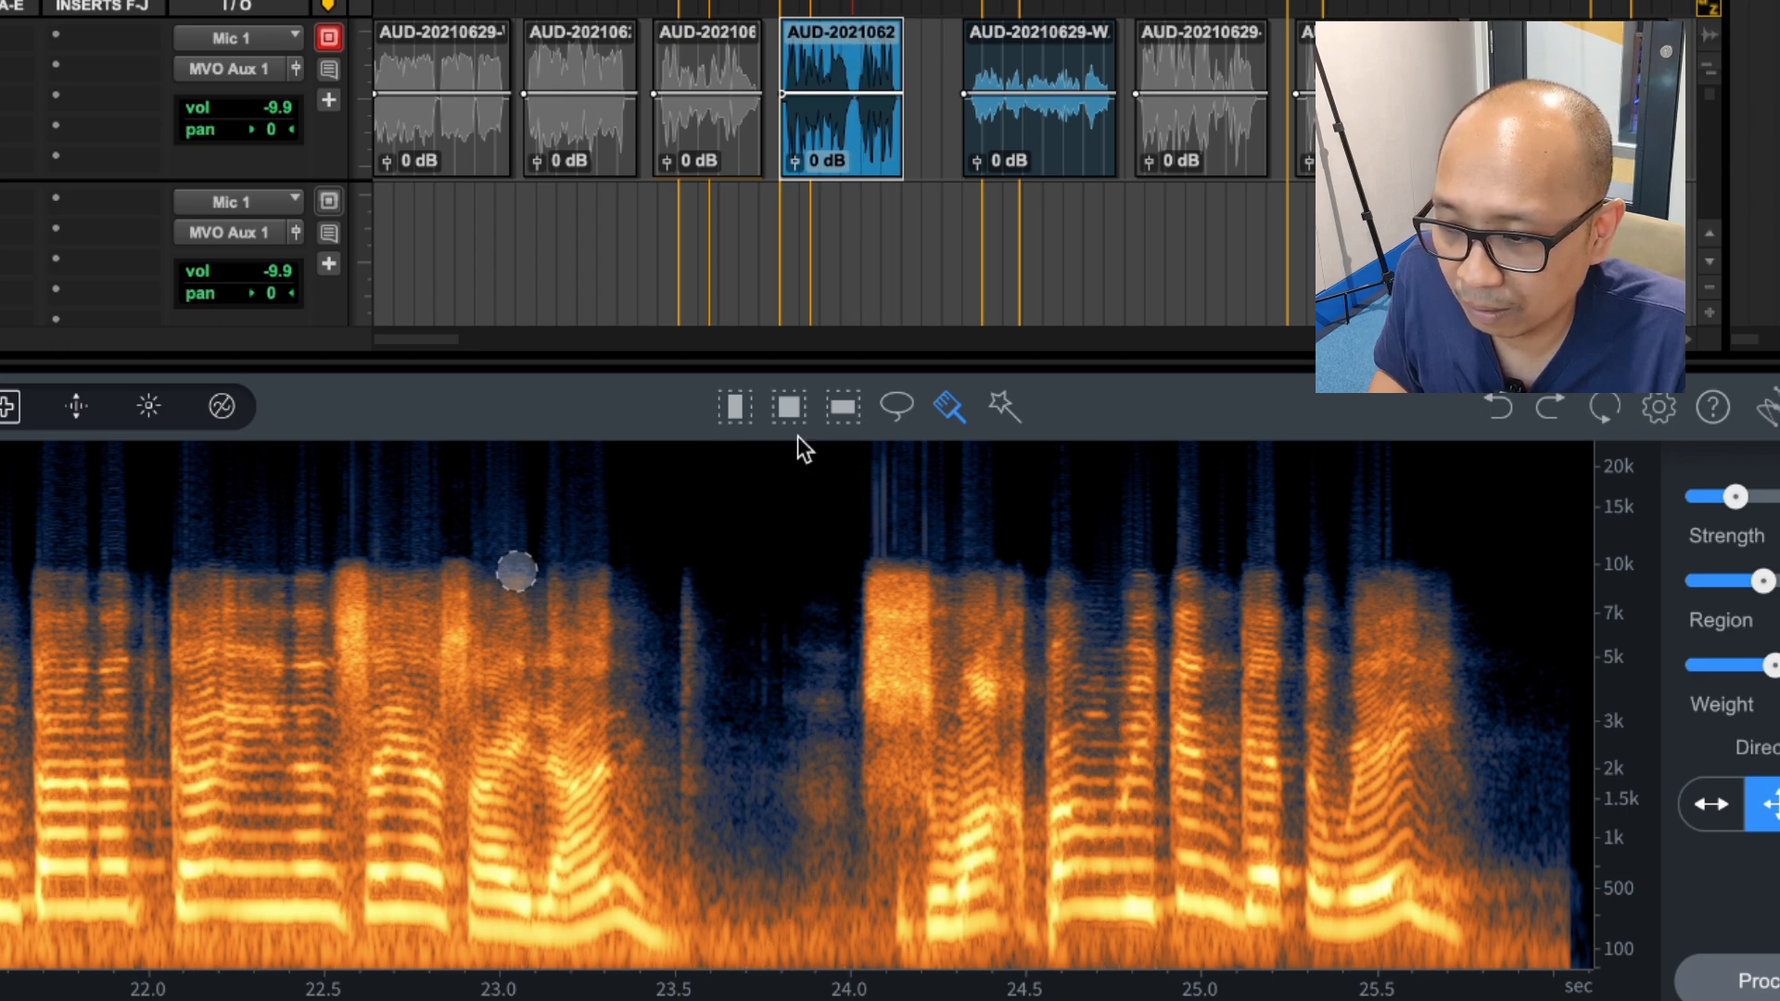
Step: Turn off the clip's RX Spectral Editor bypass and play the audio again, placing the playback position at about 23.3 s
{"action": "right_click", "coordinate": [846, 139]}
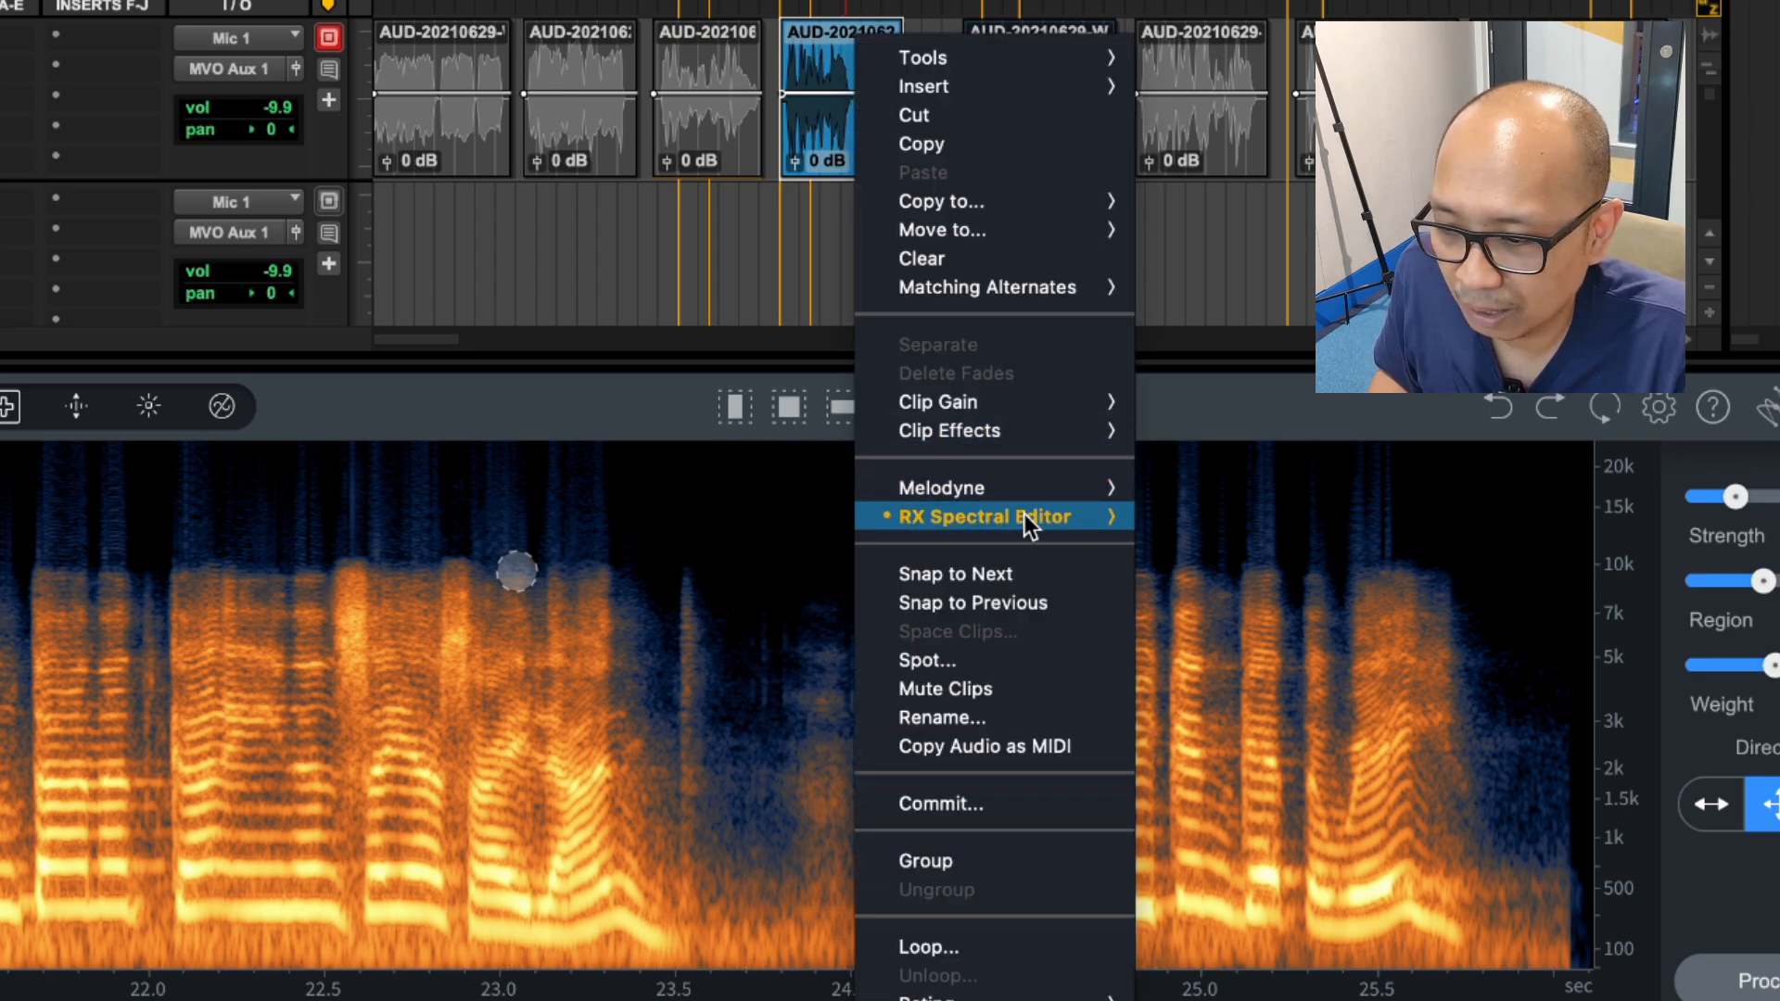
{"action": "mouse_move", "coordinate": [1023, 515]}
{"action": "left_click", "coordinate": [1179, 550]}
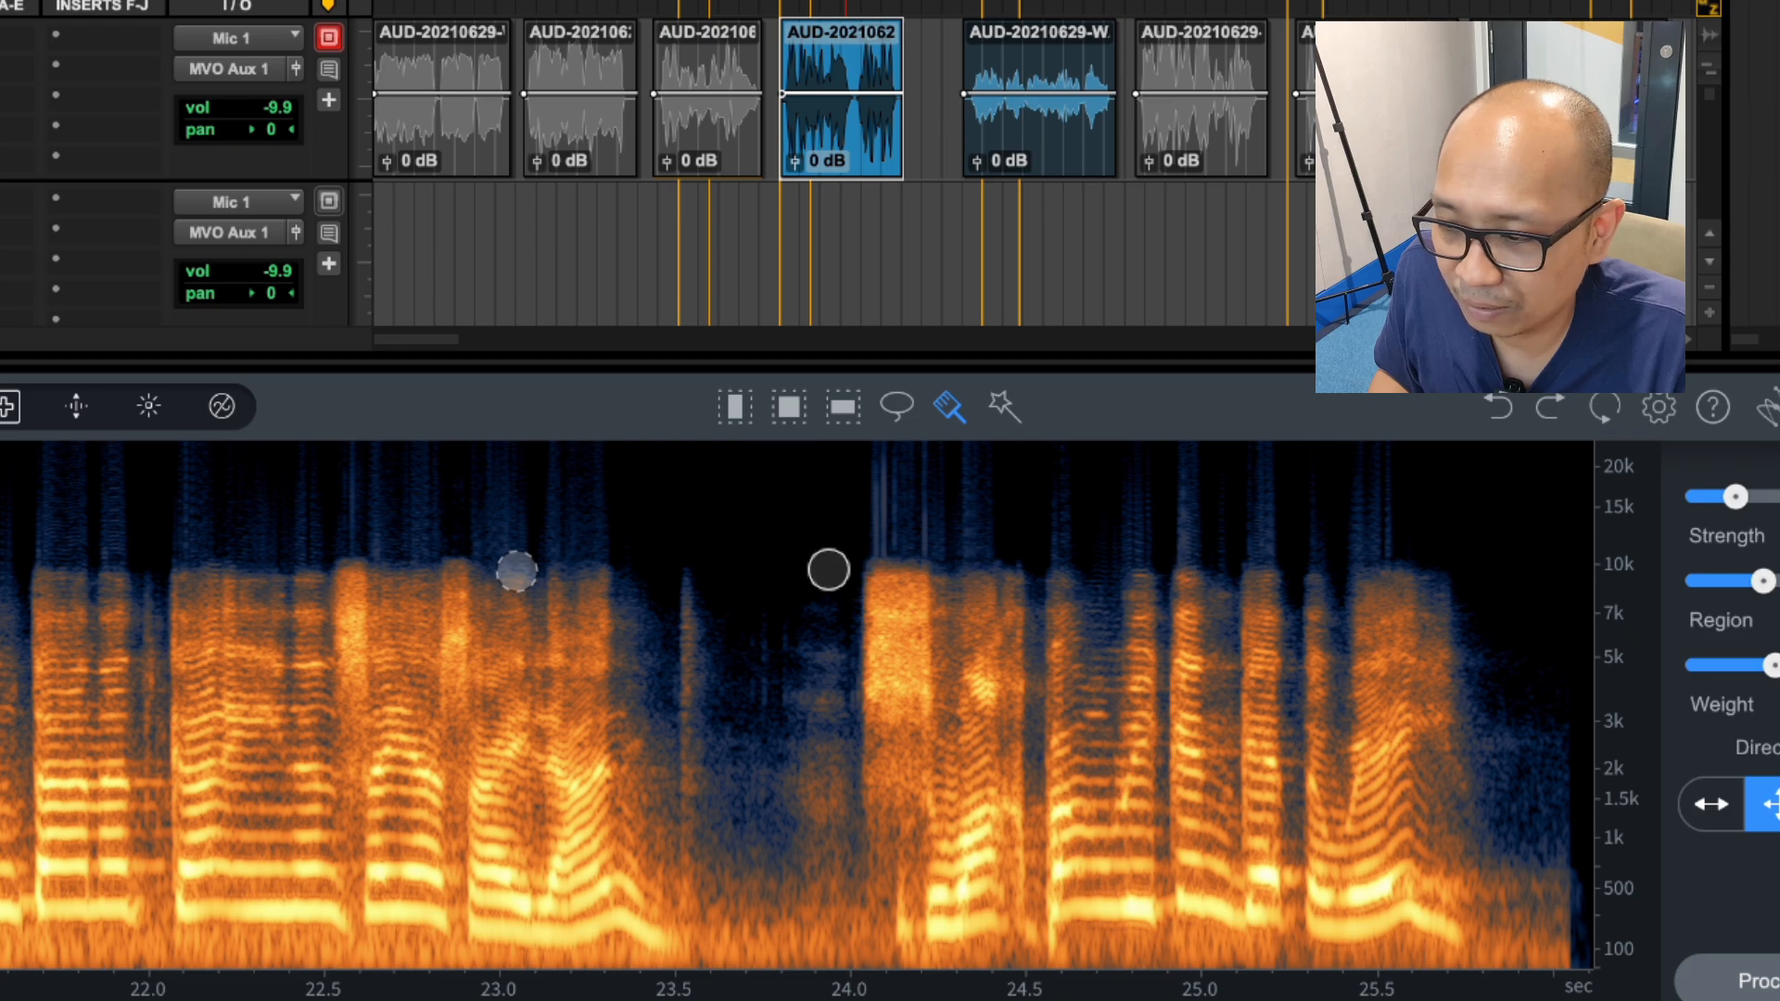
{"action": "key", "text": "space"}
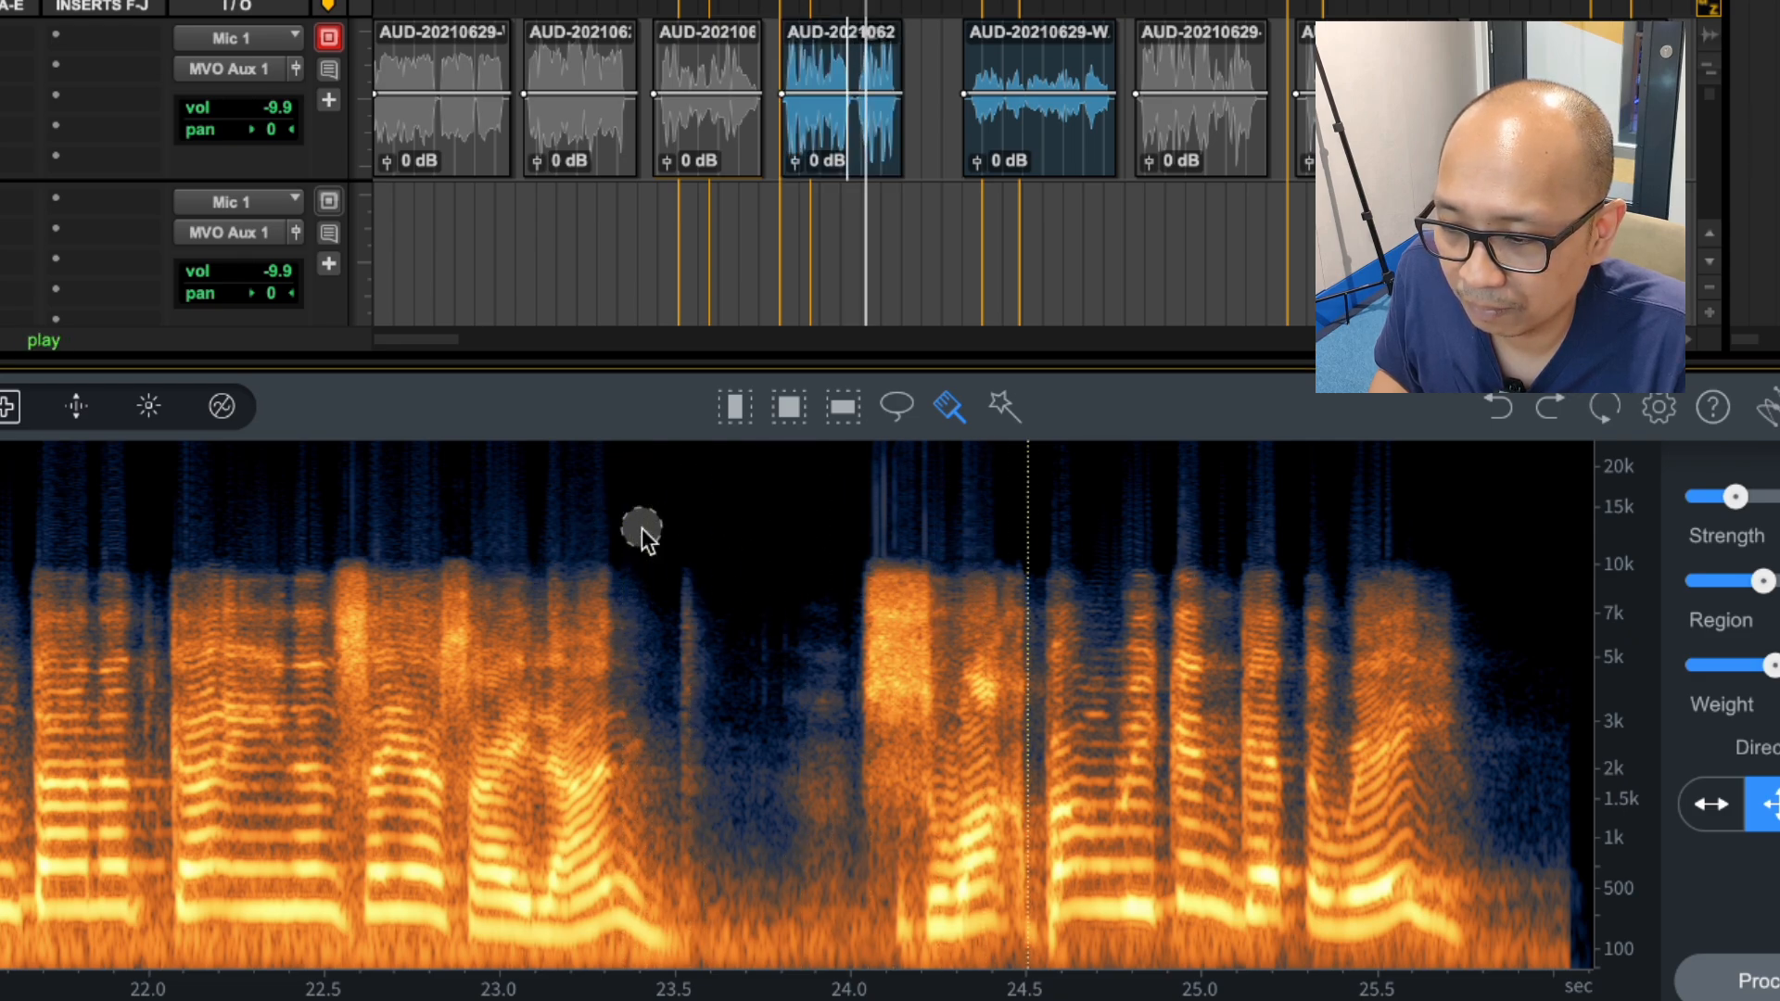
{"action": "left_click", "coordinate": [622, 529]}
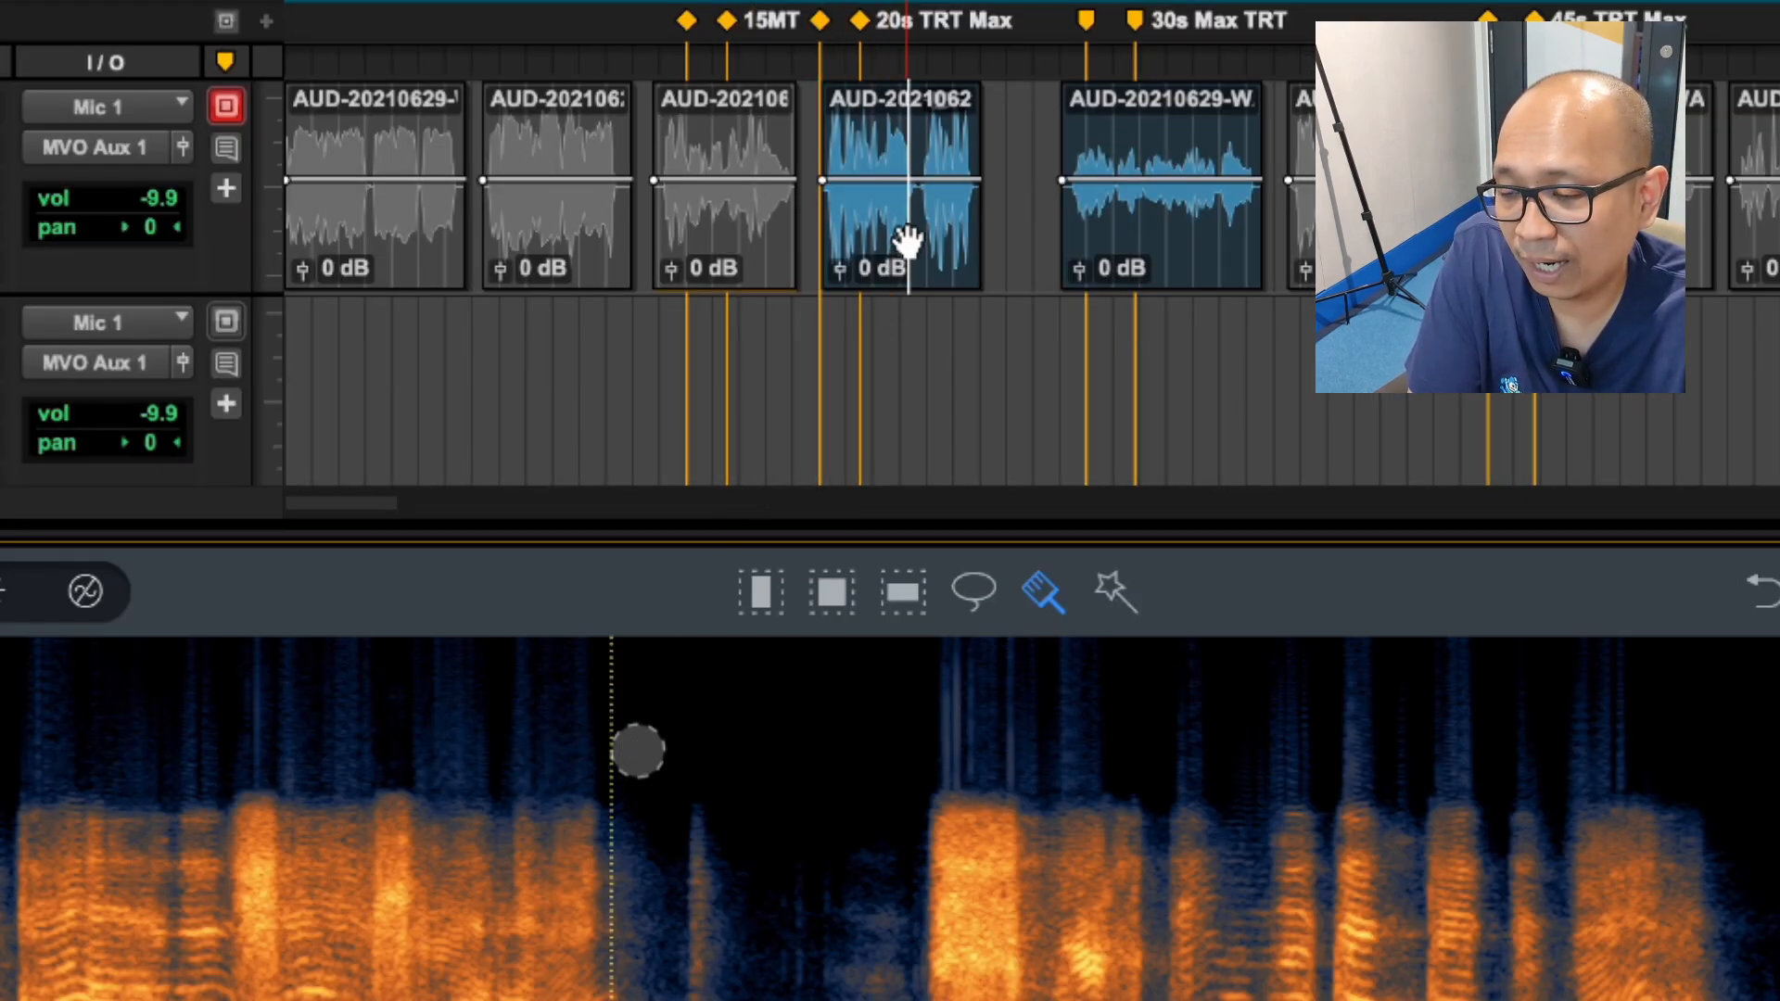
Step: Try moving the edited clip from VO Flat 1 to VO Flat 2 and playing it there, and return it to its original track
{"action": "left_click_drag", "start_coordinate": [909, 237], "coordinate": [902, 331]}
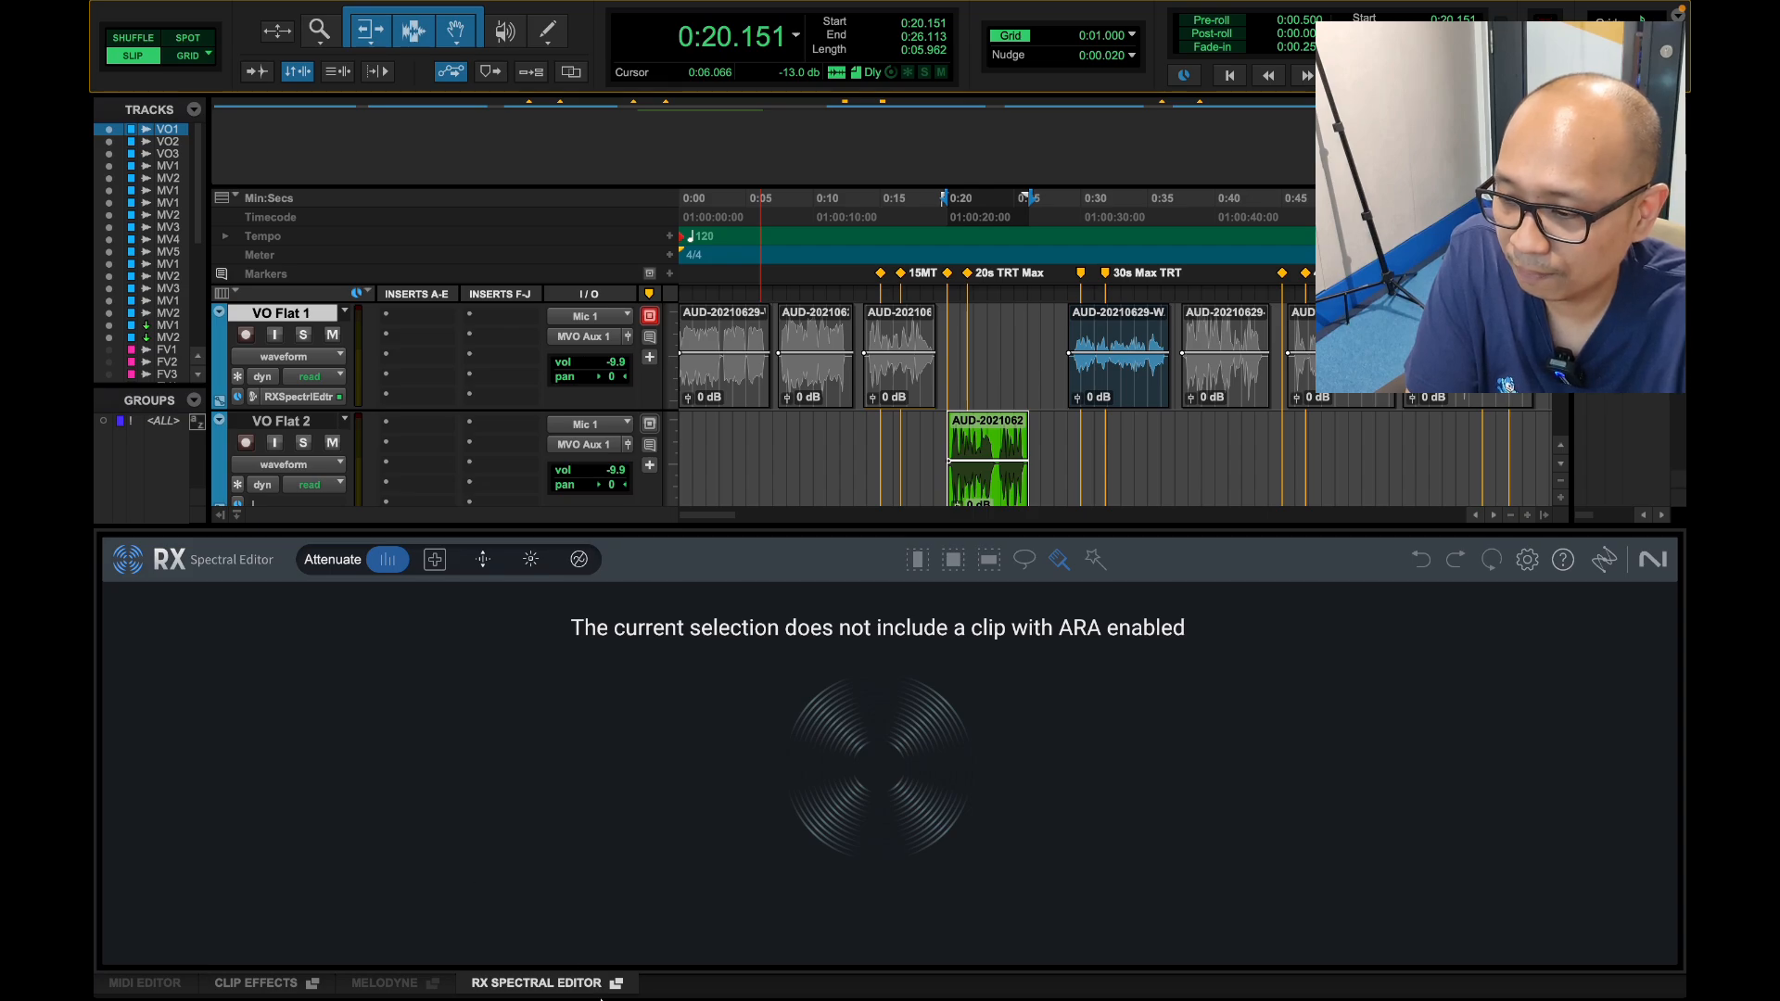
{"action": "left_click", "coordinate": [565, 985]}
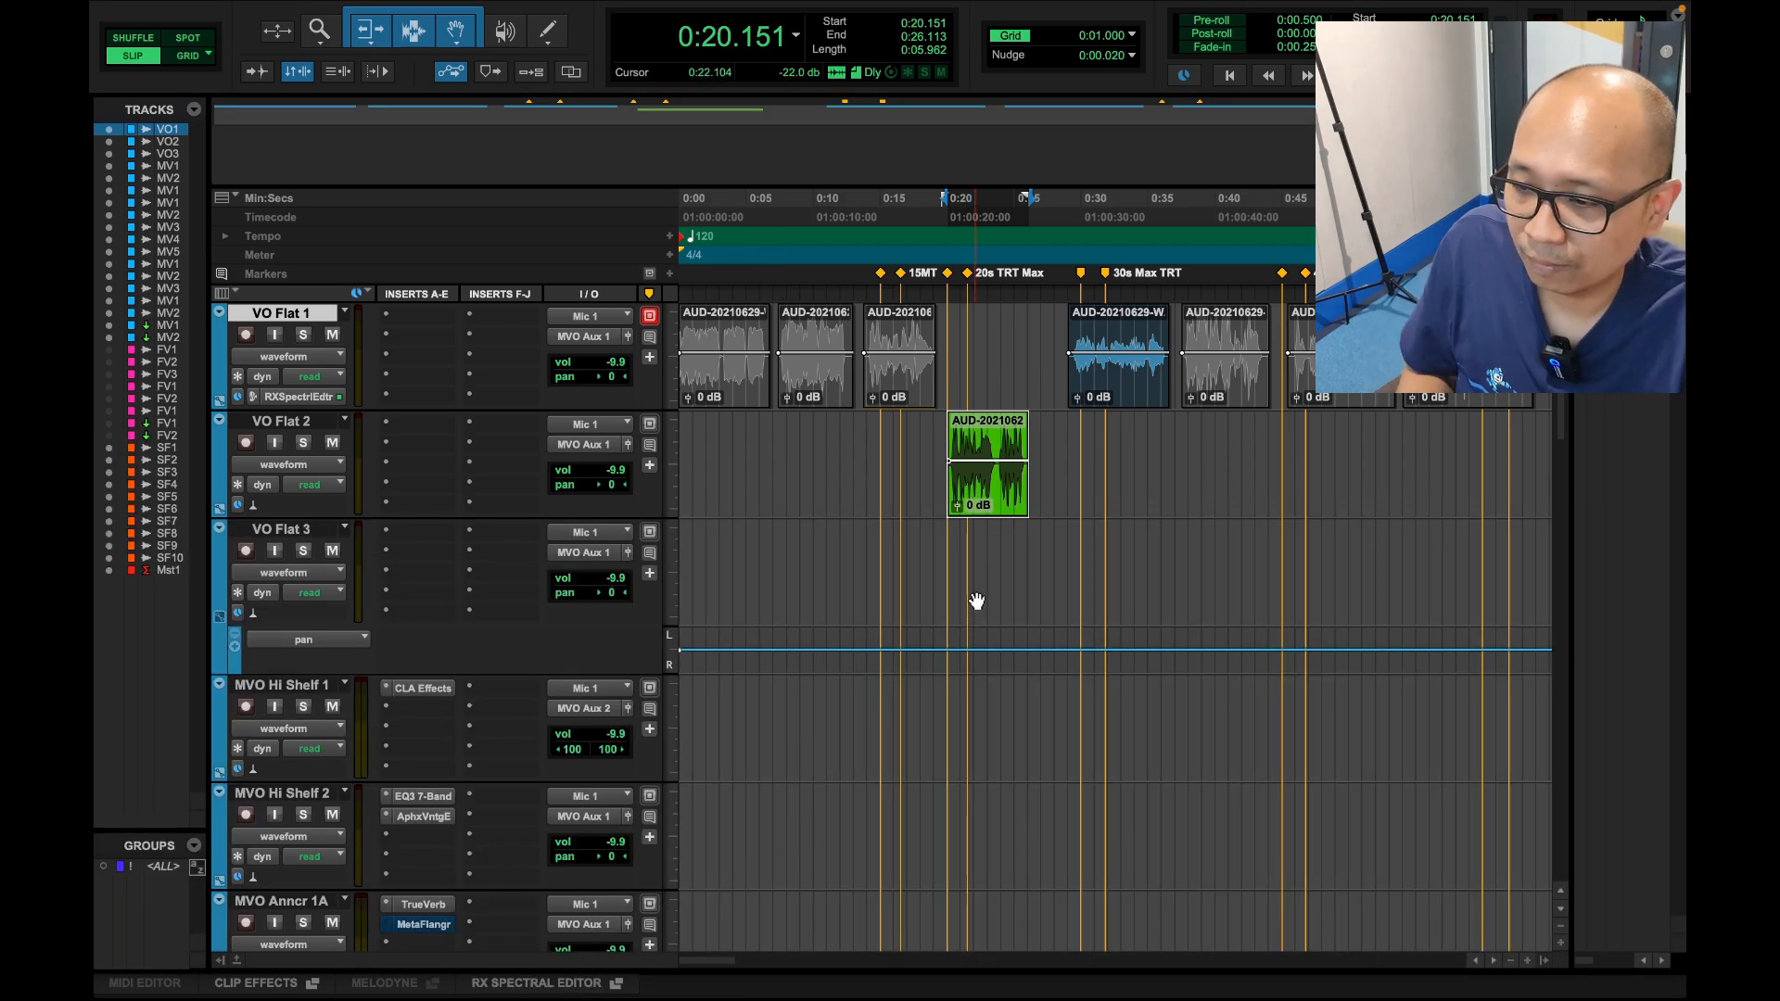
{"action": "key", "text": "space"}
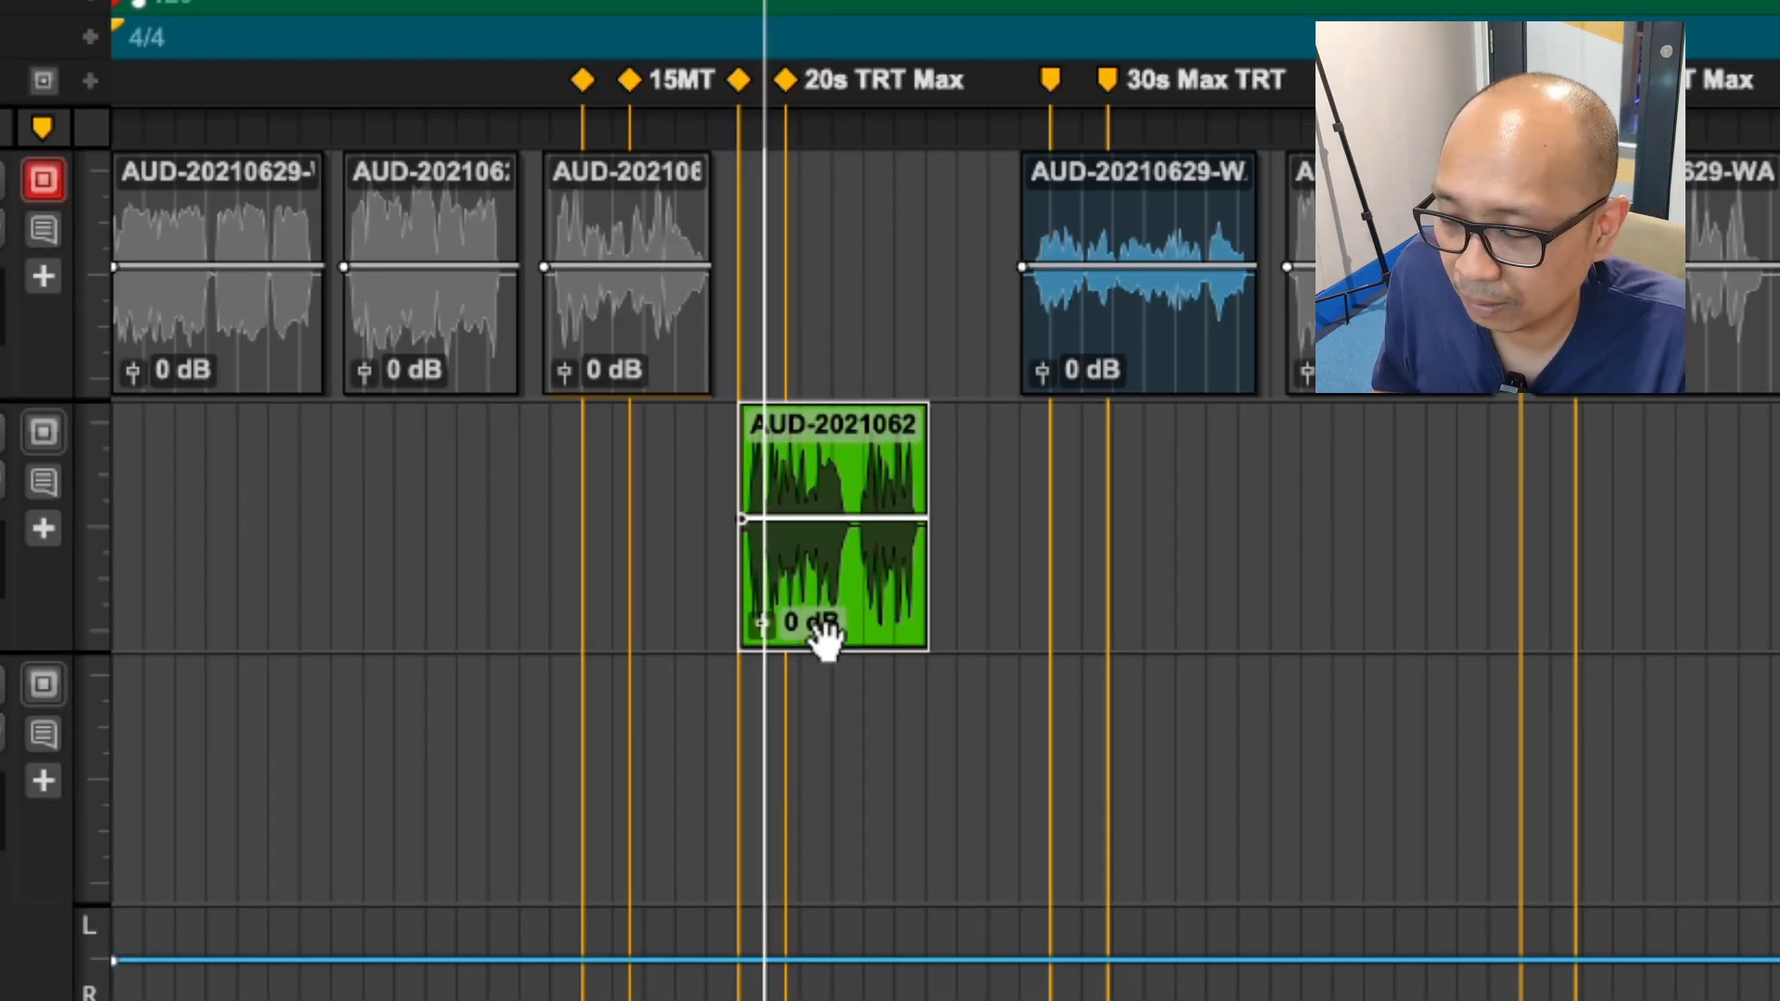
{"action": "left_click", "coordinate": [834, 707]}
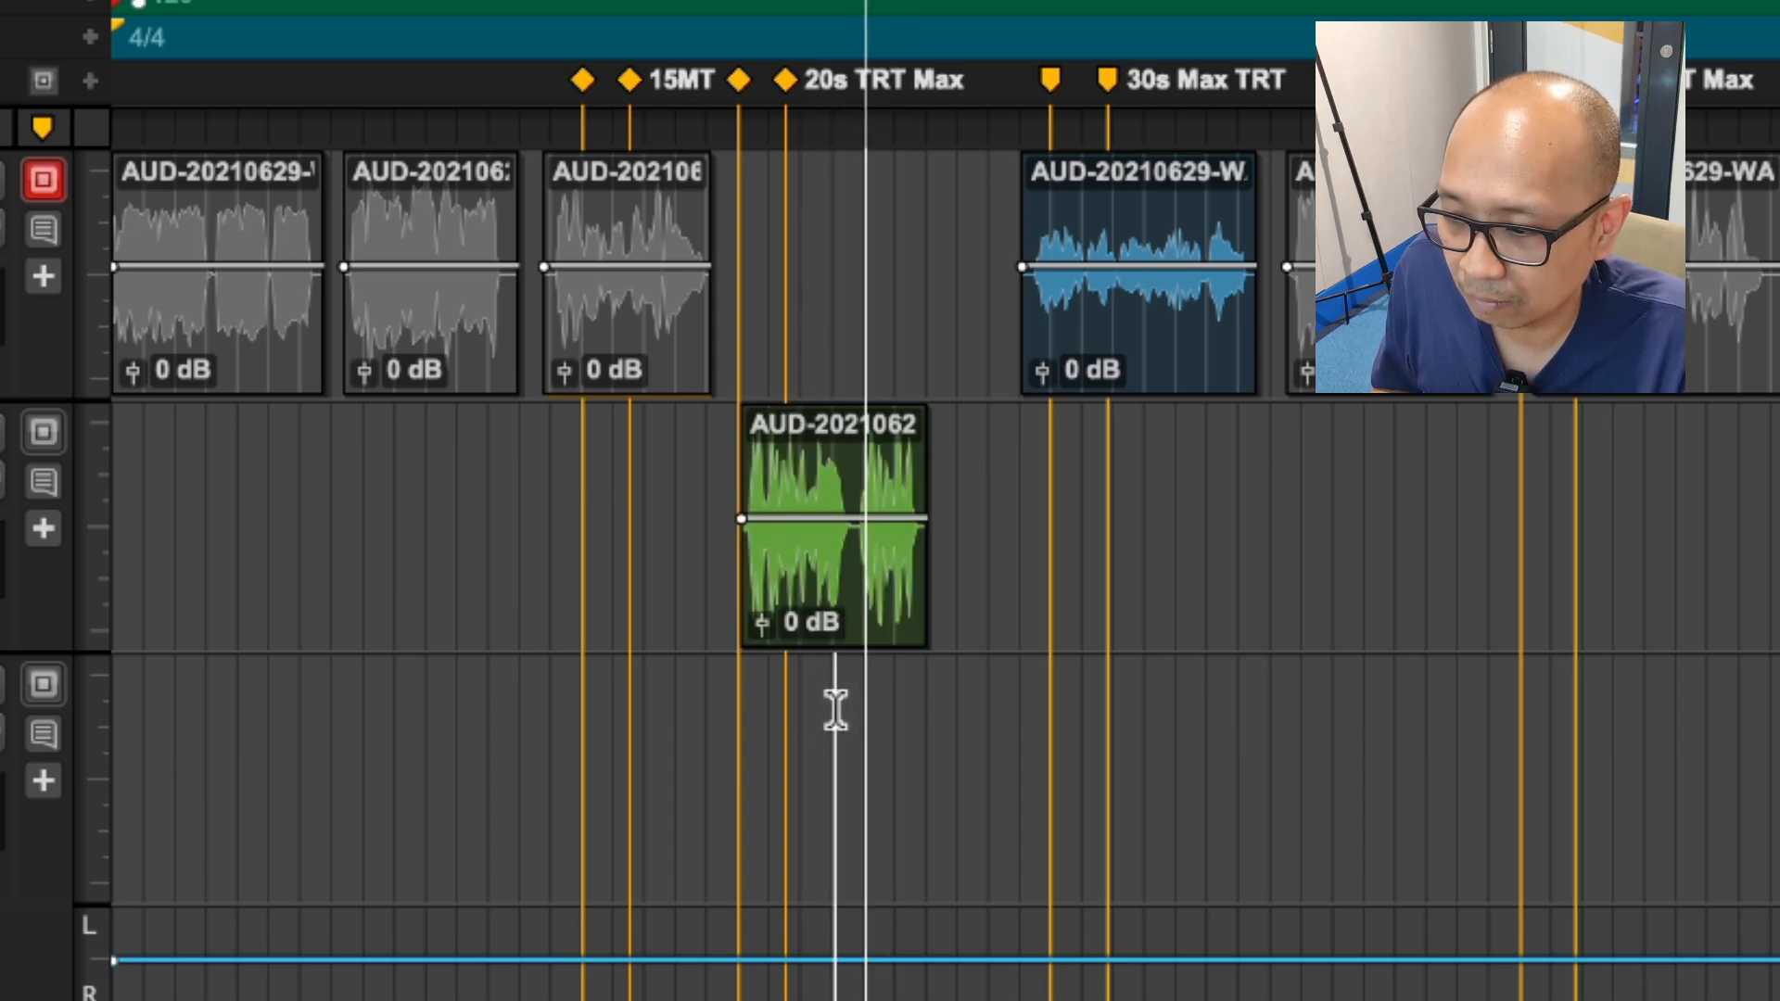
{"action": "key", "text": "space"}
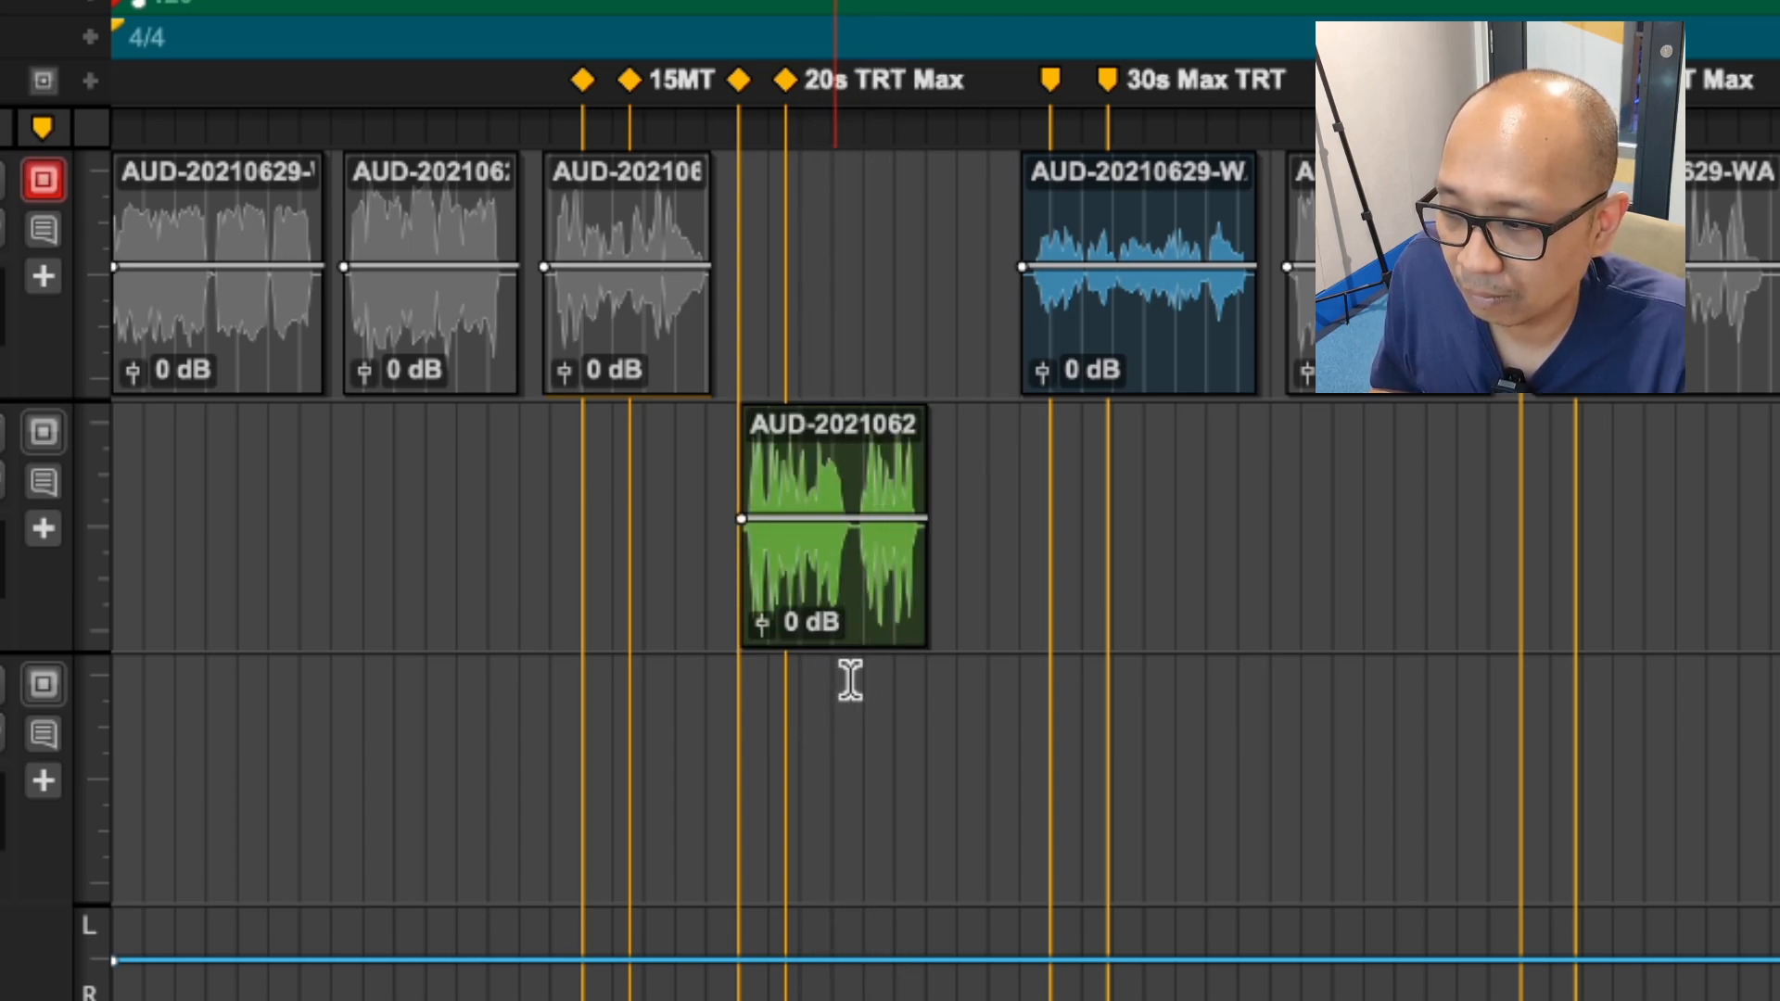
{"action": "left_click", "coordinate": [855, 607]}
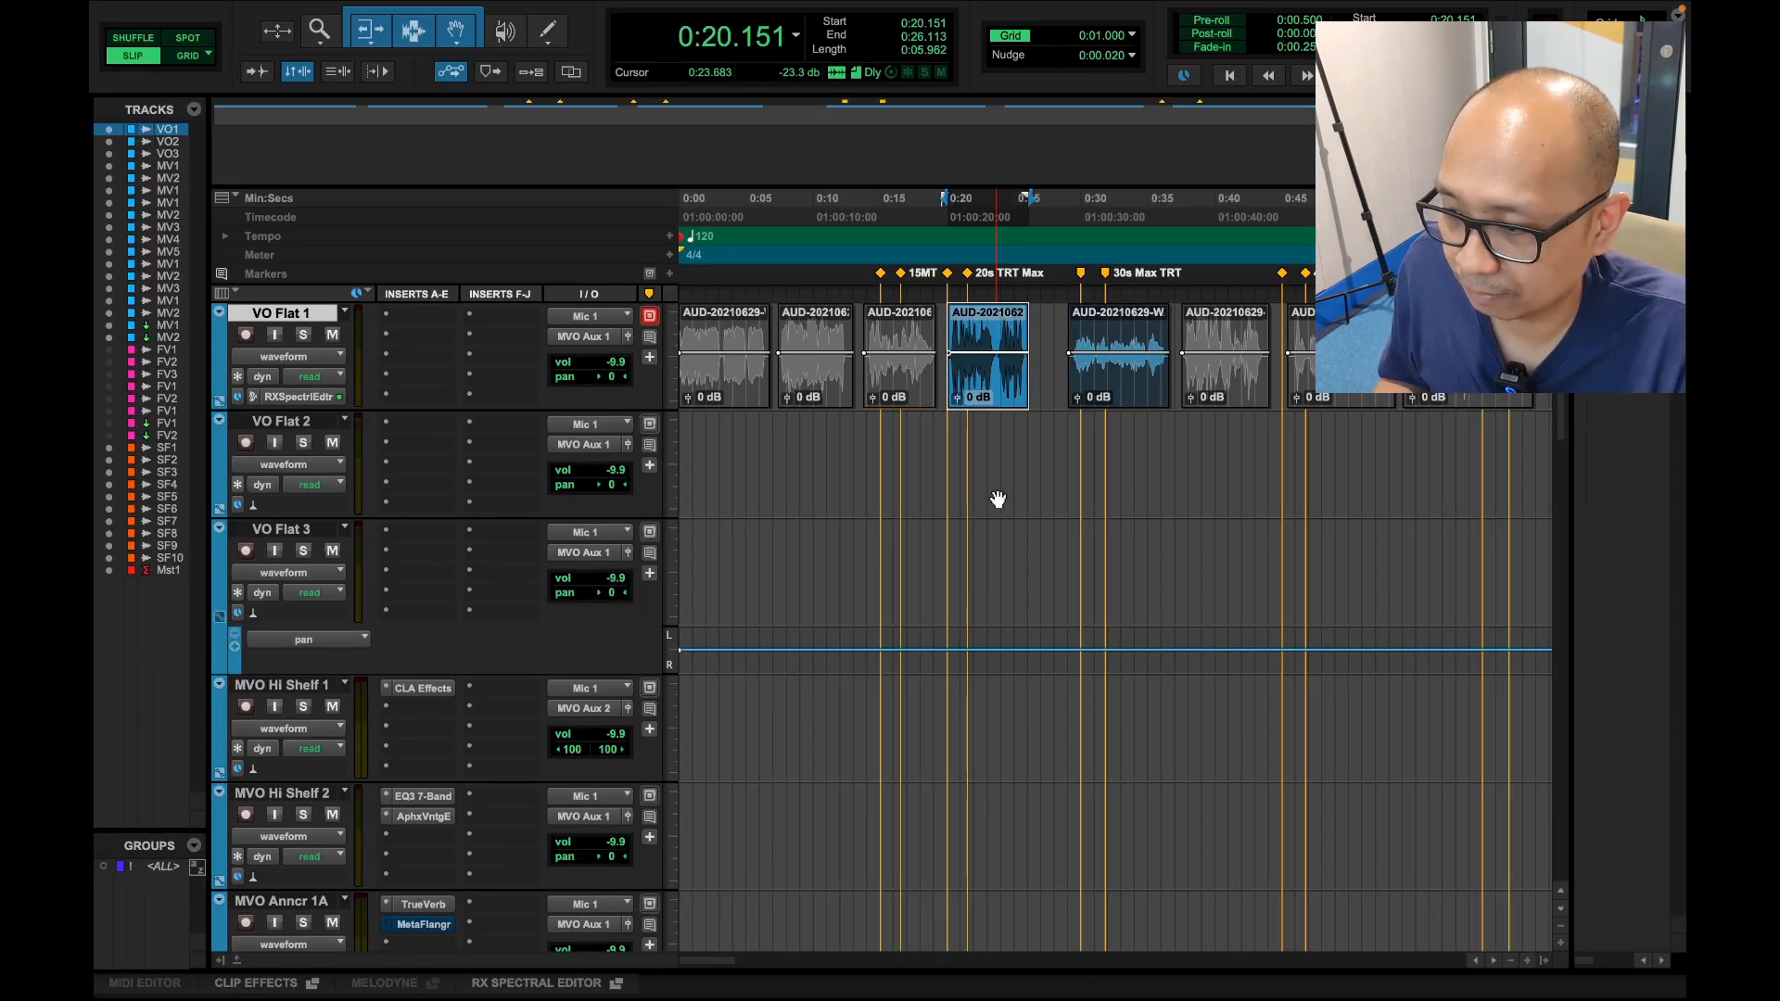
Step: Reopen RX Spectral Editor for VO Flat 1, play the clip from 23.557 s, and place the playback position at about 23.3 s
{"action": "left_click", "coordinate": [308, 398]}
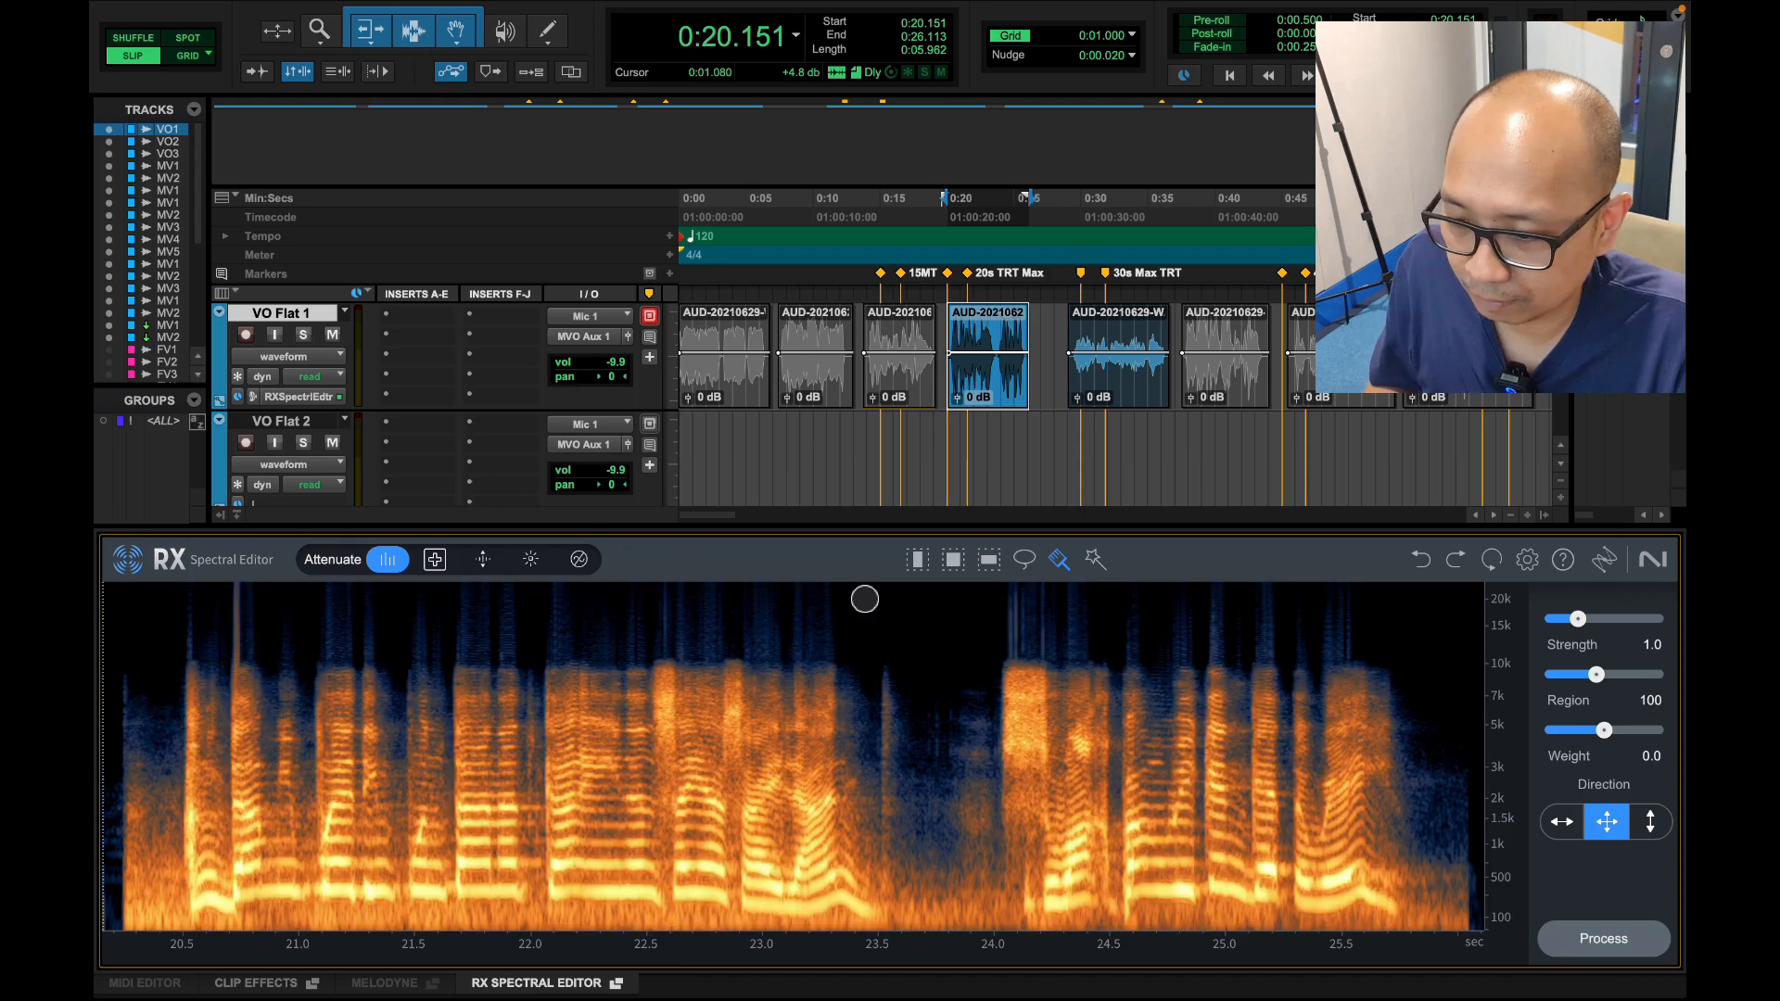
{"action": "left_click", "coordinate": [905, 686]}
{"action": "key", "text": "space"}
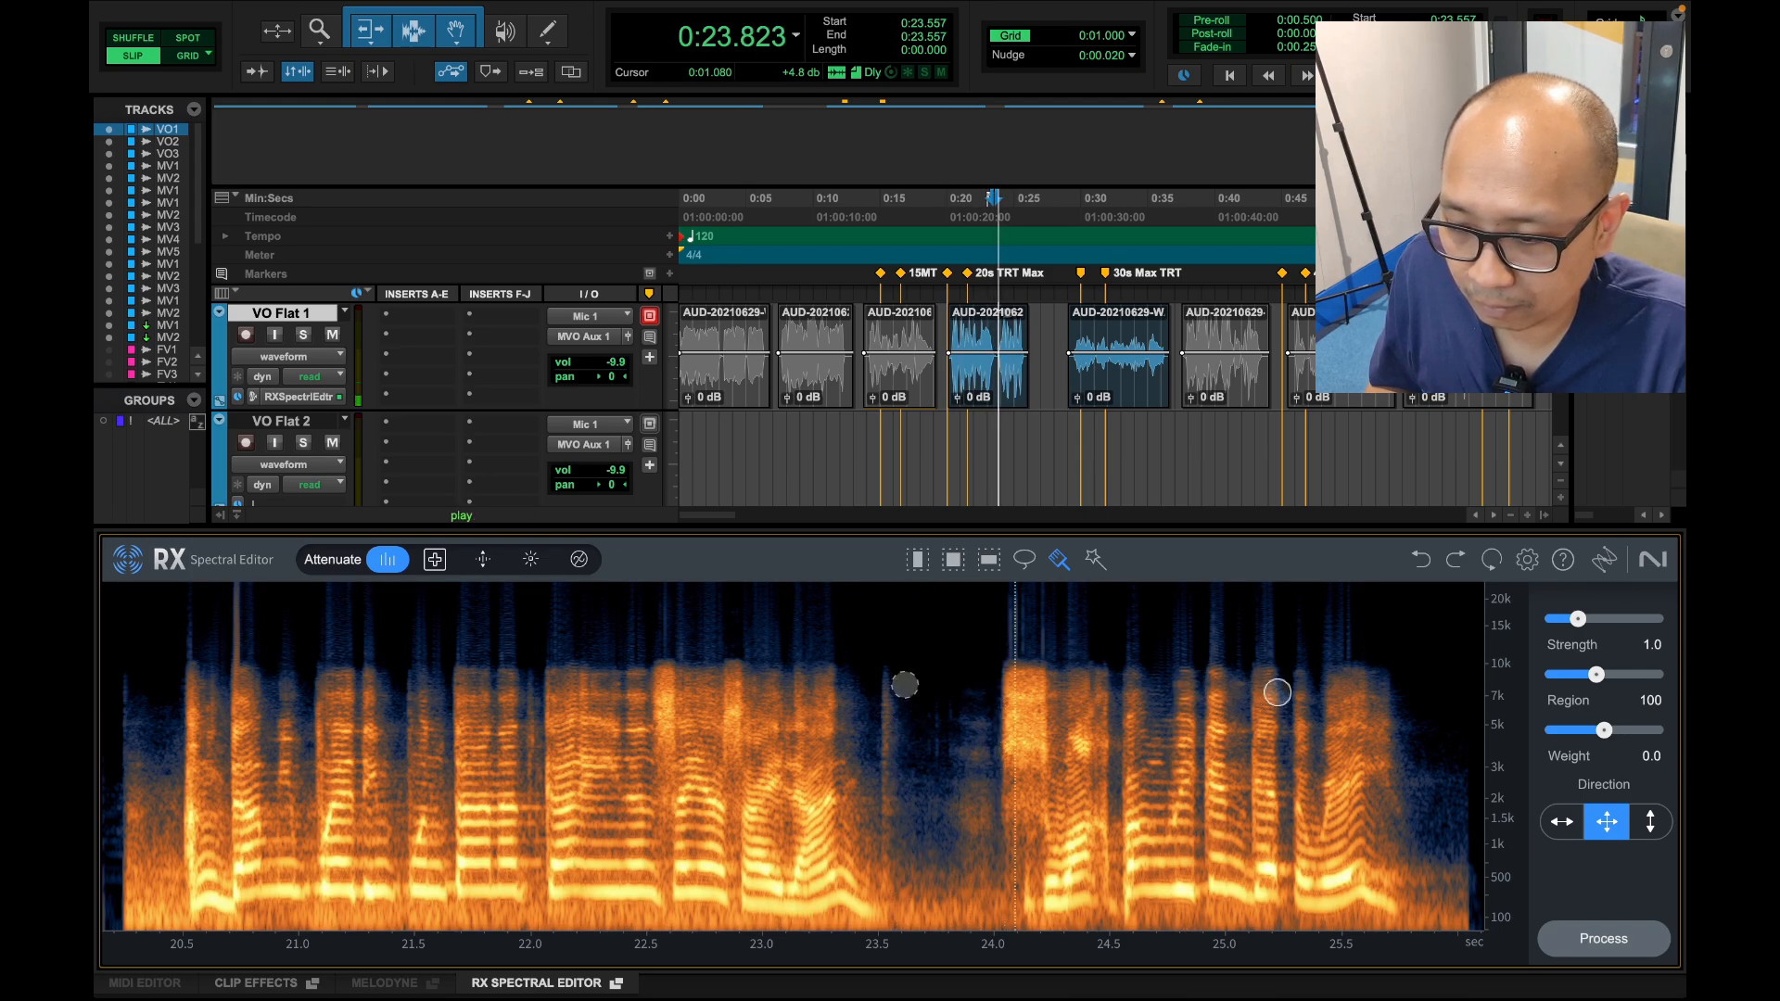
{"action": "key", "text": "space"}
{"action": "left_click", "coordinate": [831, 668]}
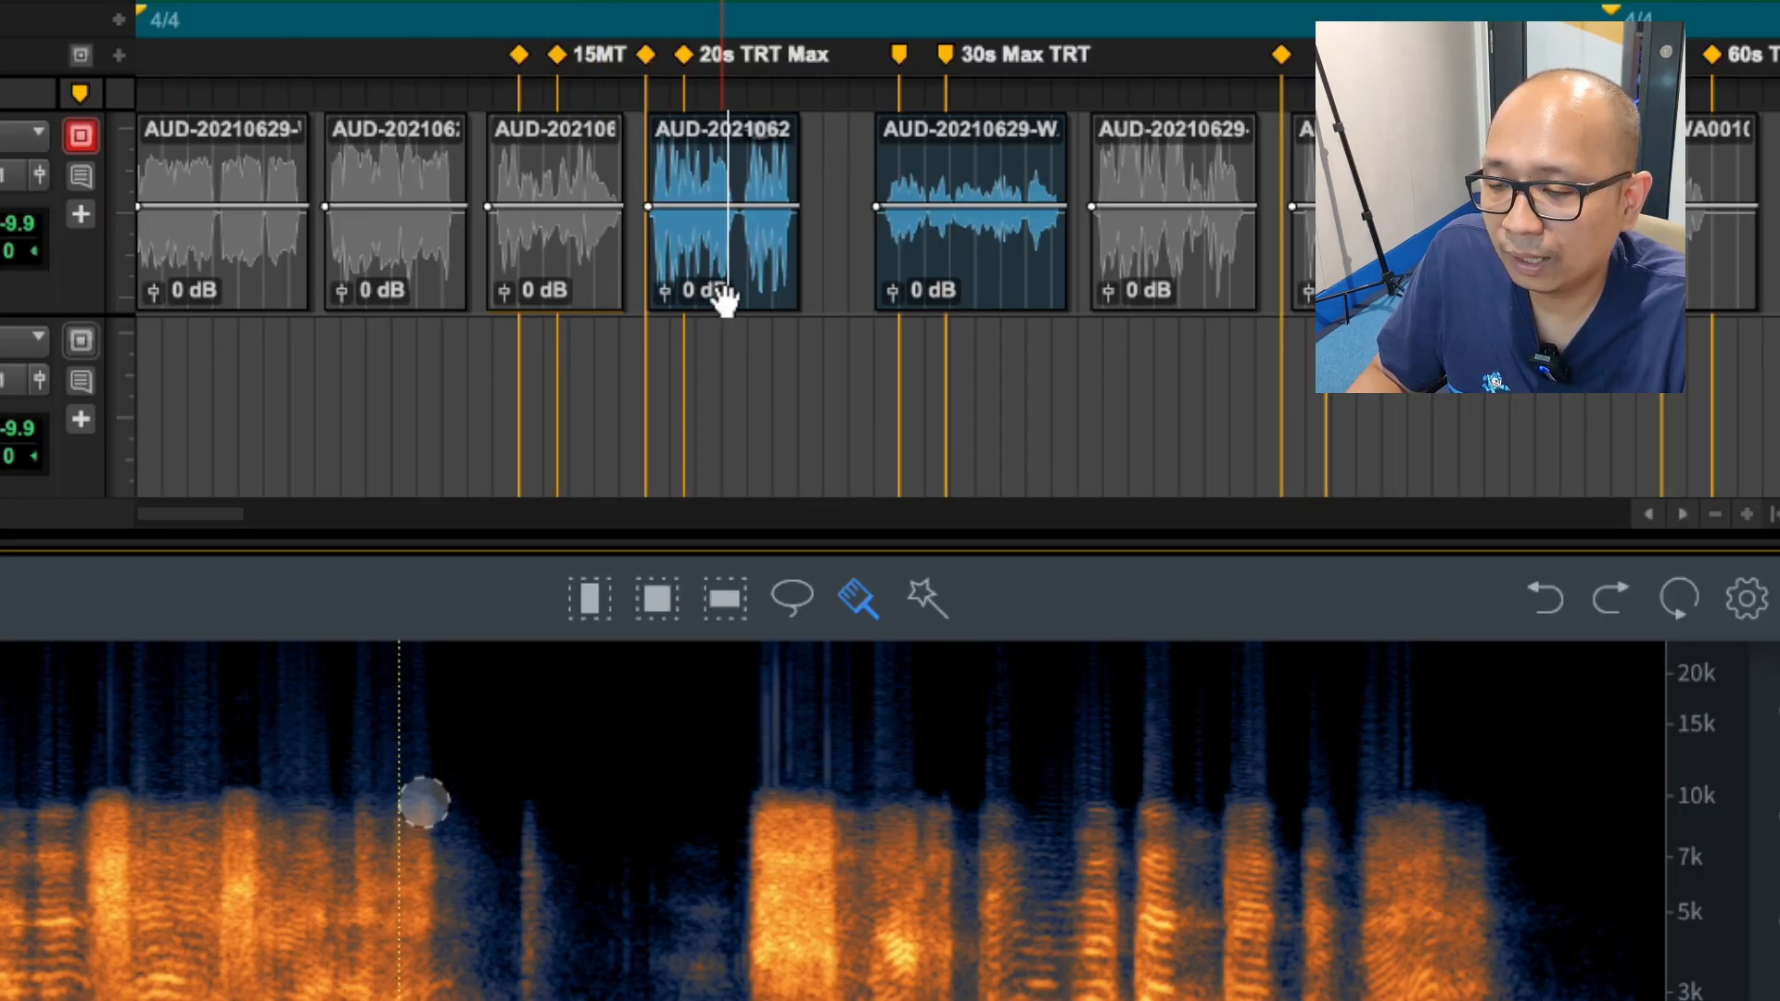
Step: Render the RX Spectral Editor changes on the edited VO Flat 1 clip and play the rendered clip
{"action": "left_click", "coordinate": [989, 382]}
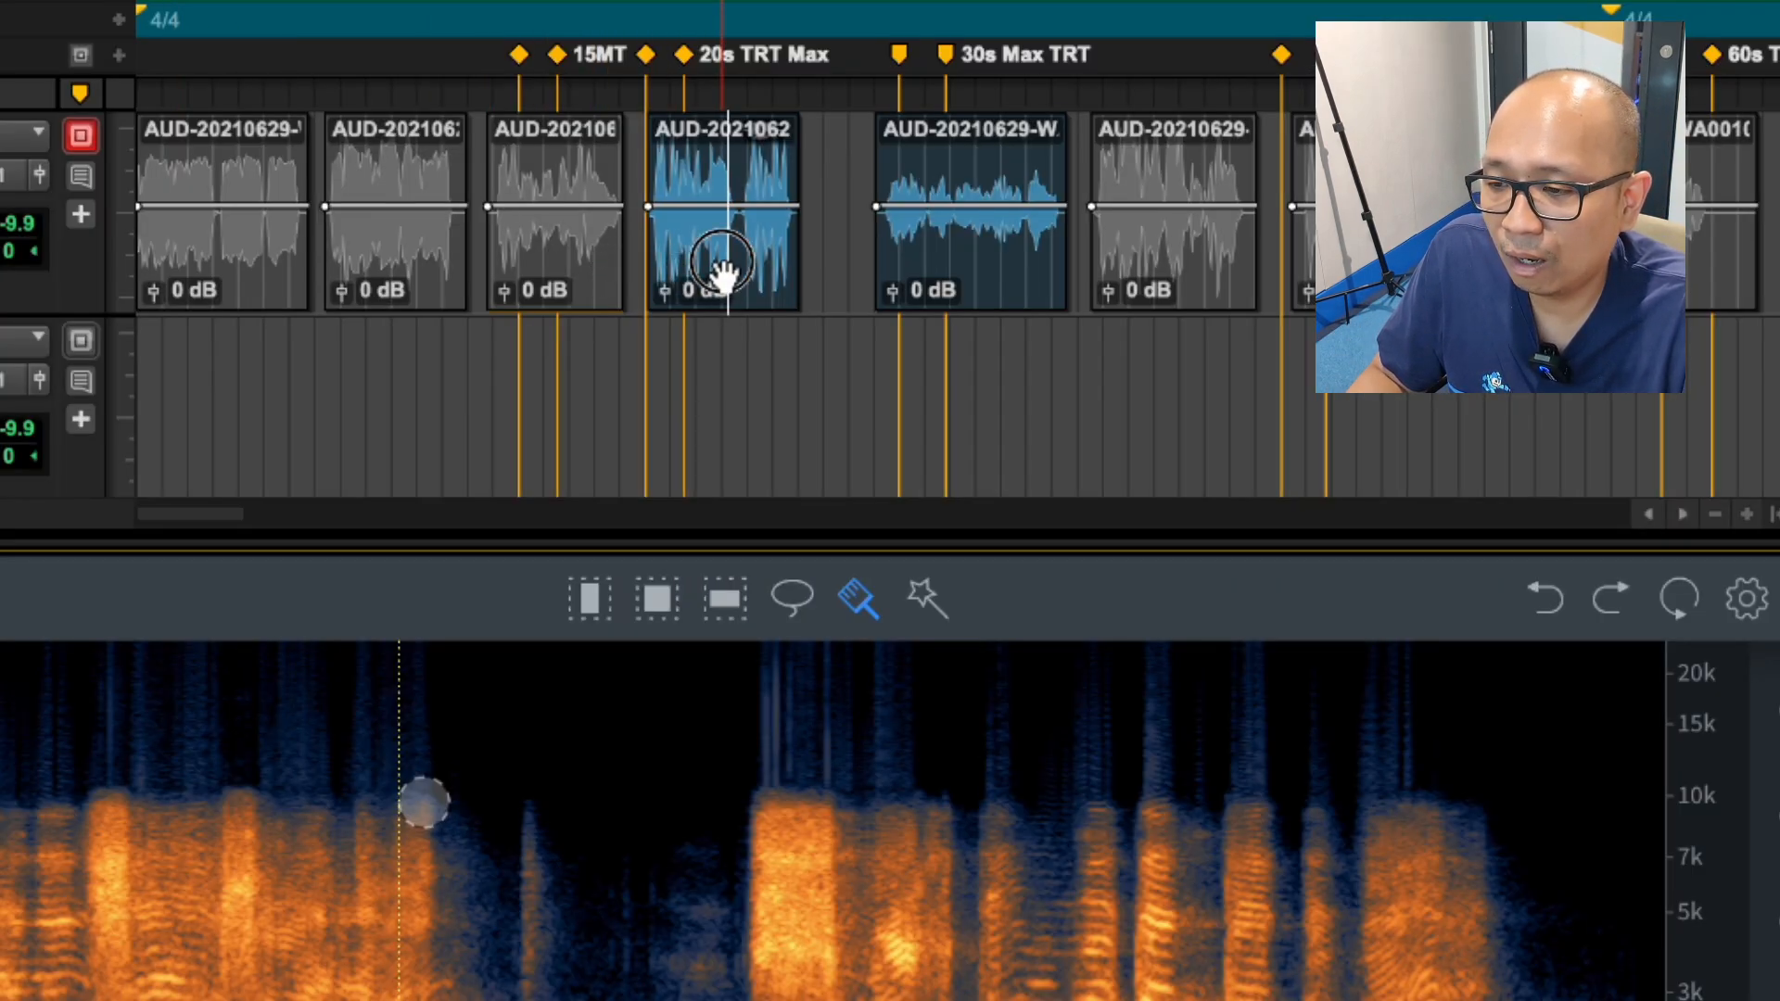
{"action": "right_click", "coordinate": [721, 276]}
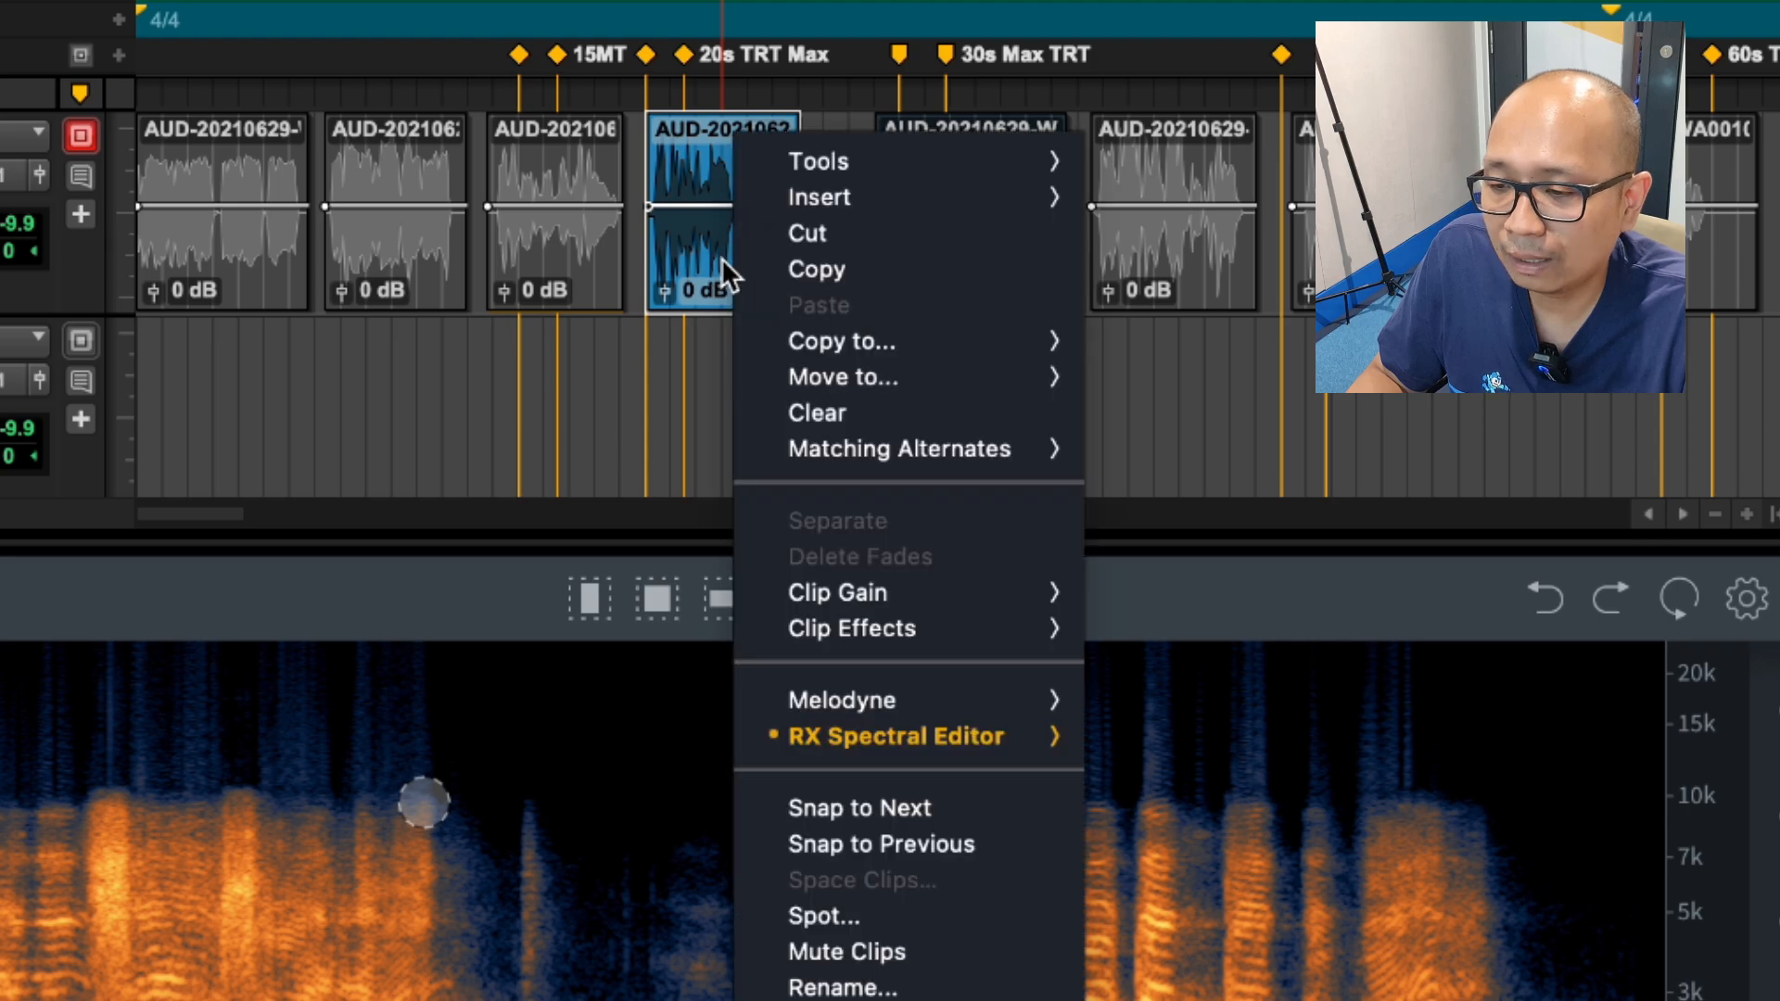
{"action": "mouse_move", "coordinate": [956, 742]}
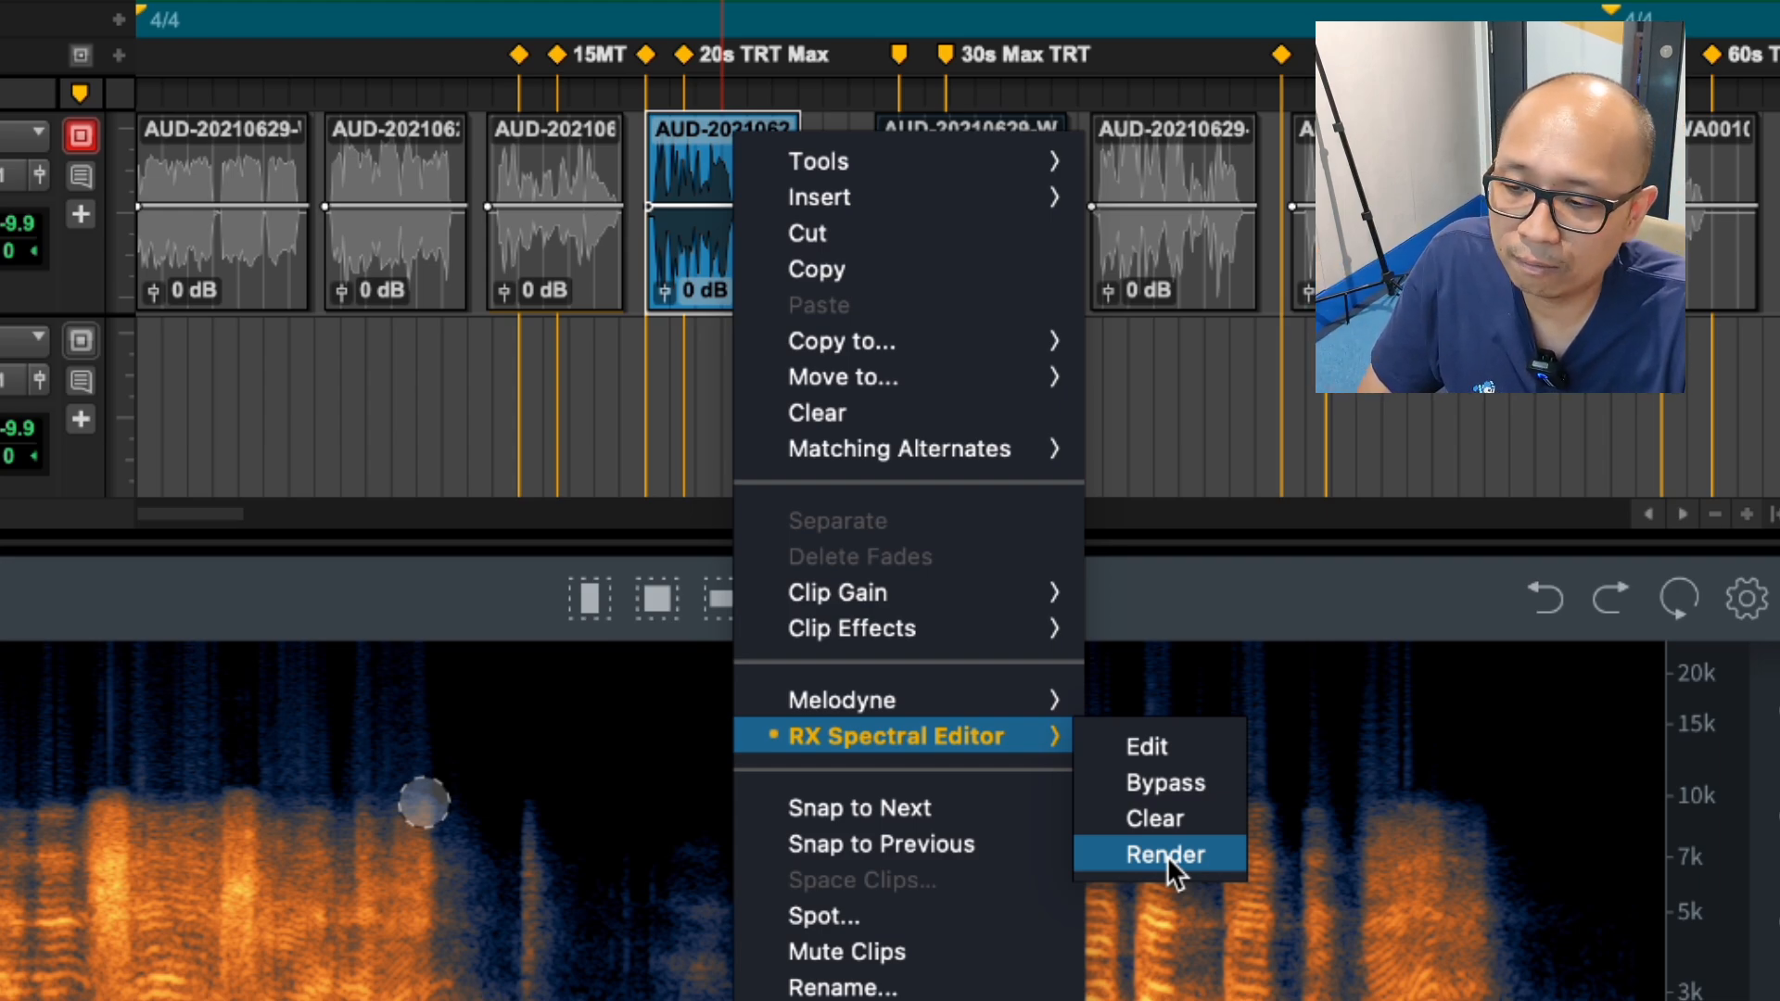
{"action": "left_click", "coordinate": [1166, 854]}
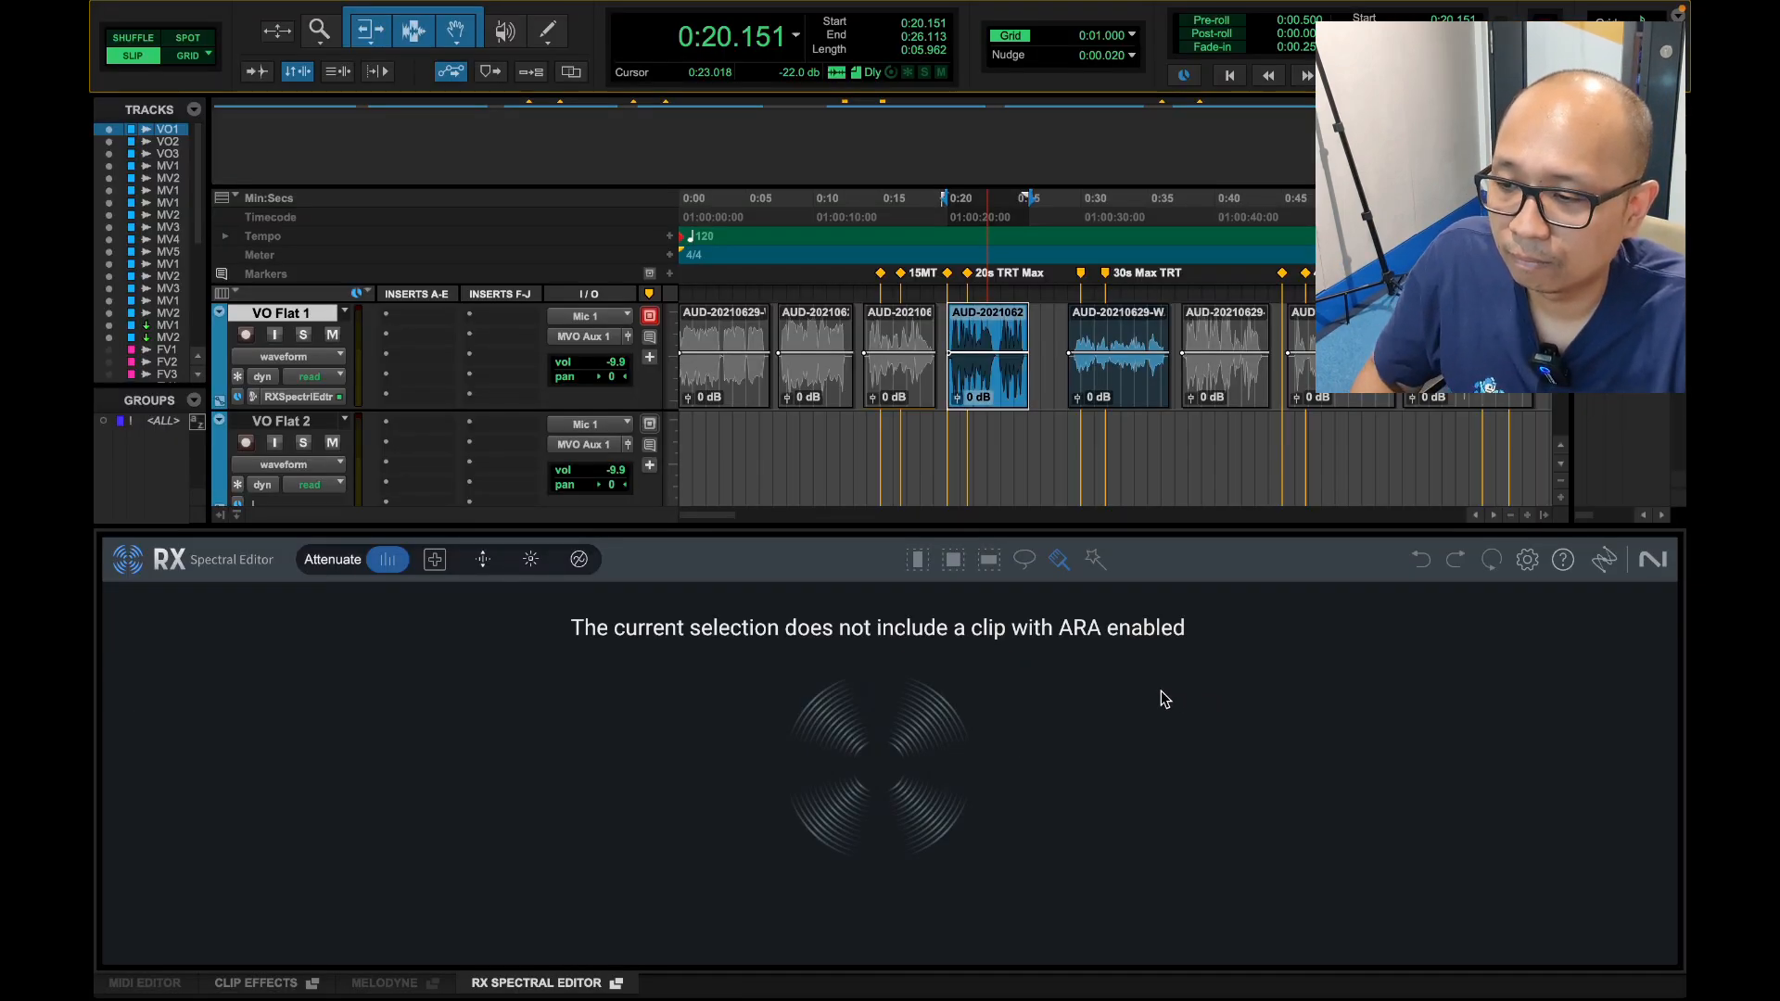
{"action": "key", "text": "space"}
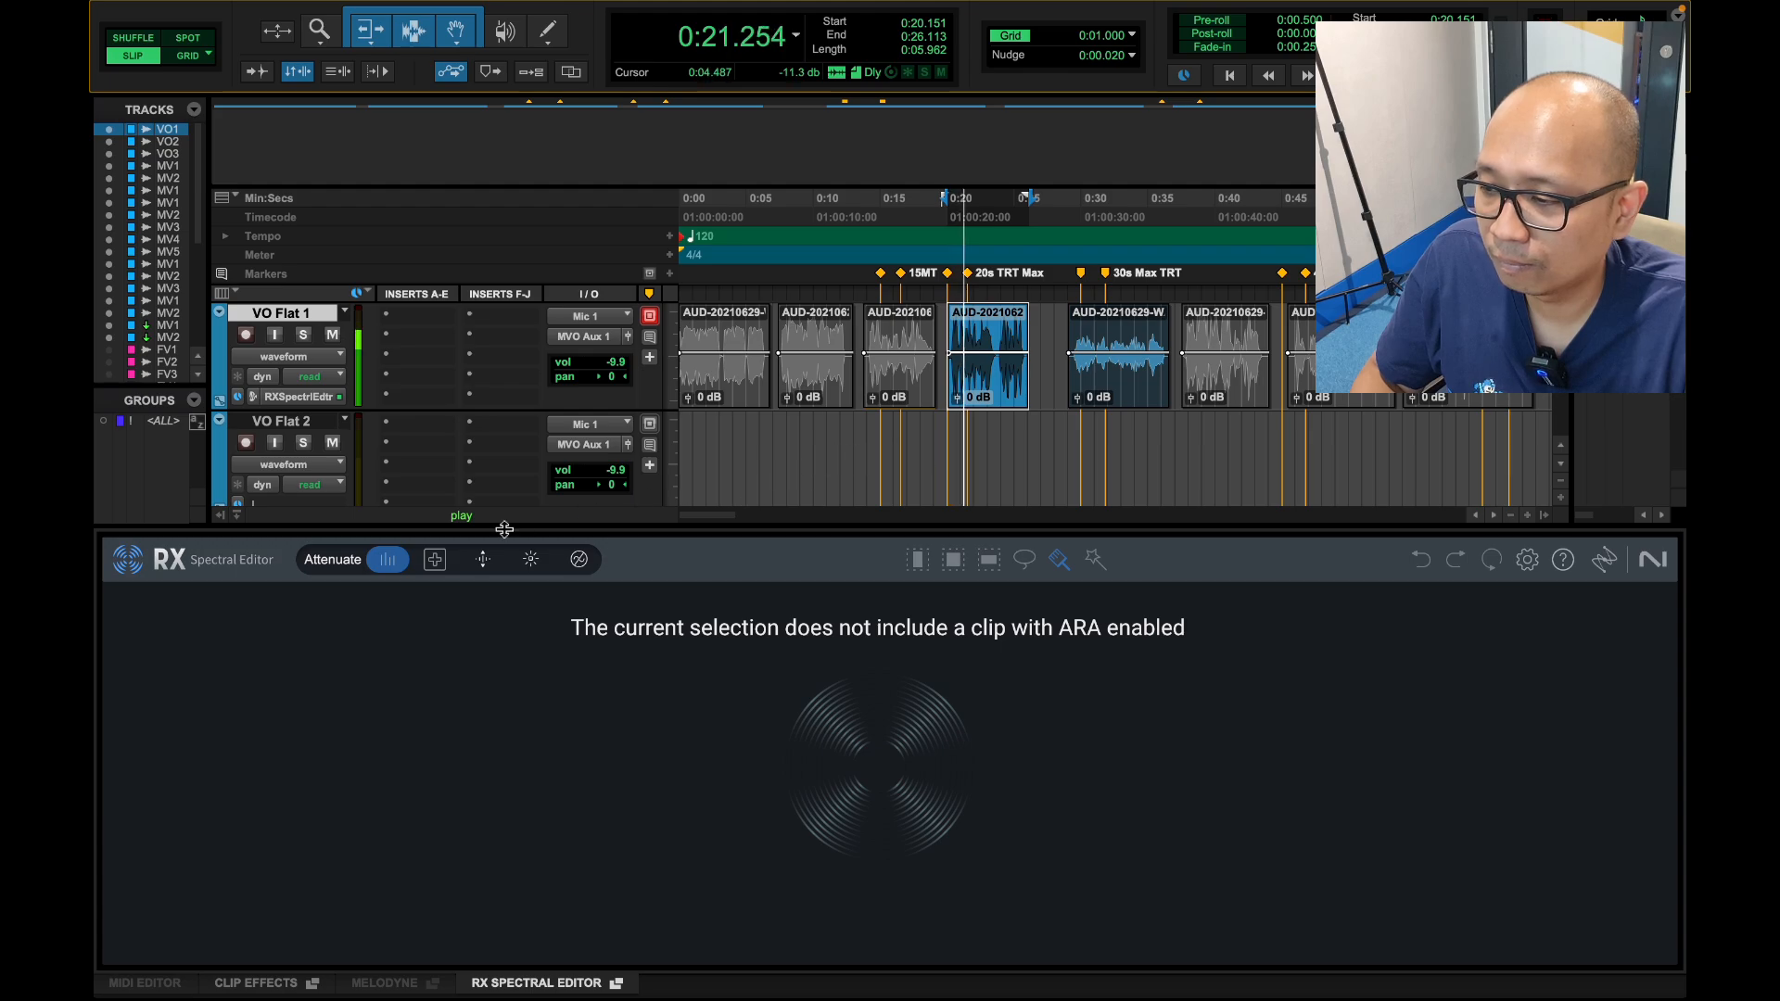
Step: Reopen RX Spectral Editor from the VO Flat 1 track and check the selected clip's RX Spectral Editor options
{"action": "left_click", "coordinate": [308, 398]}
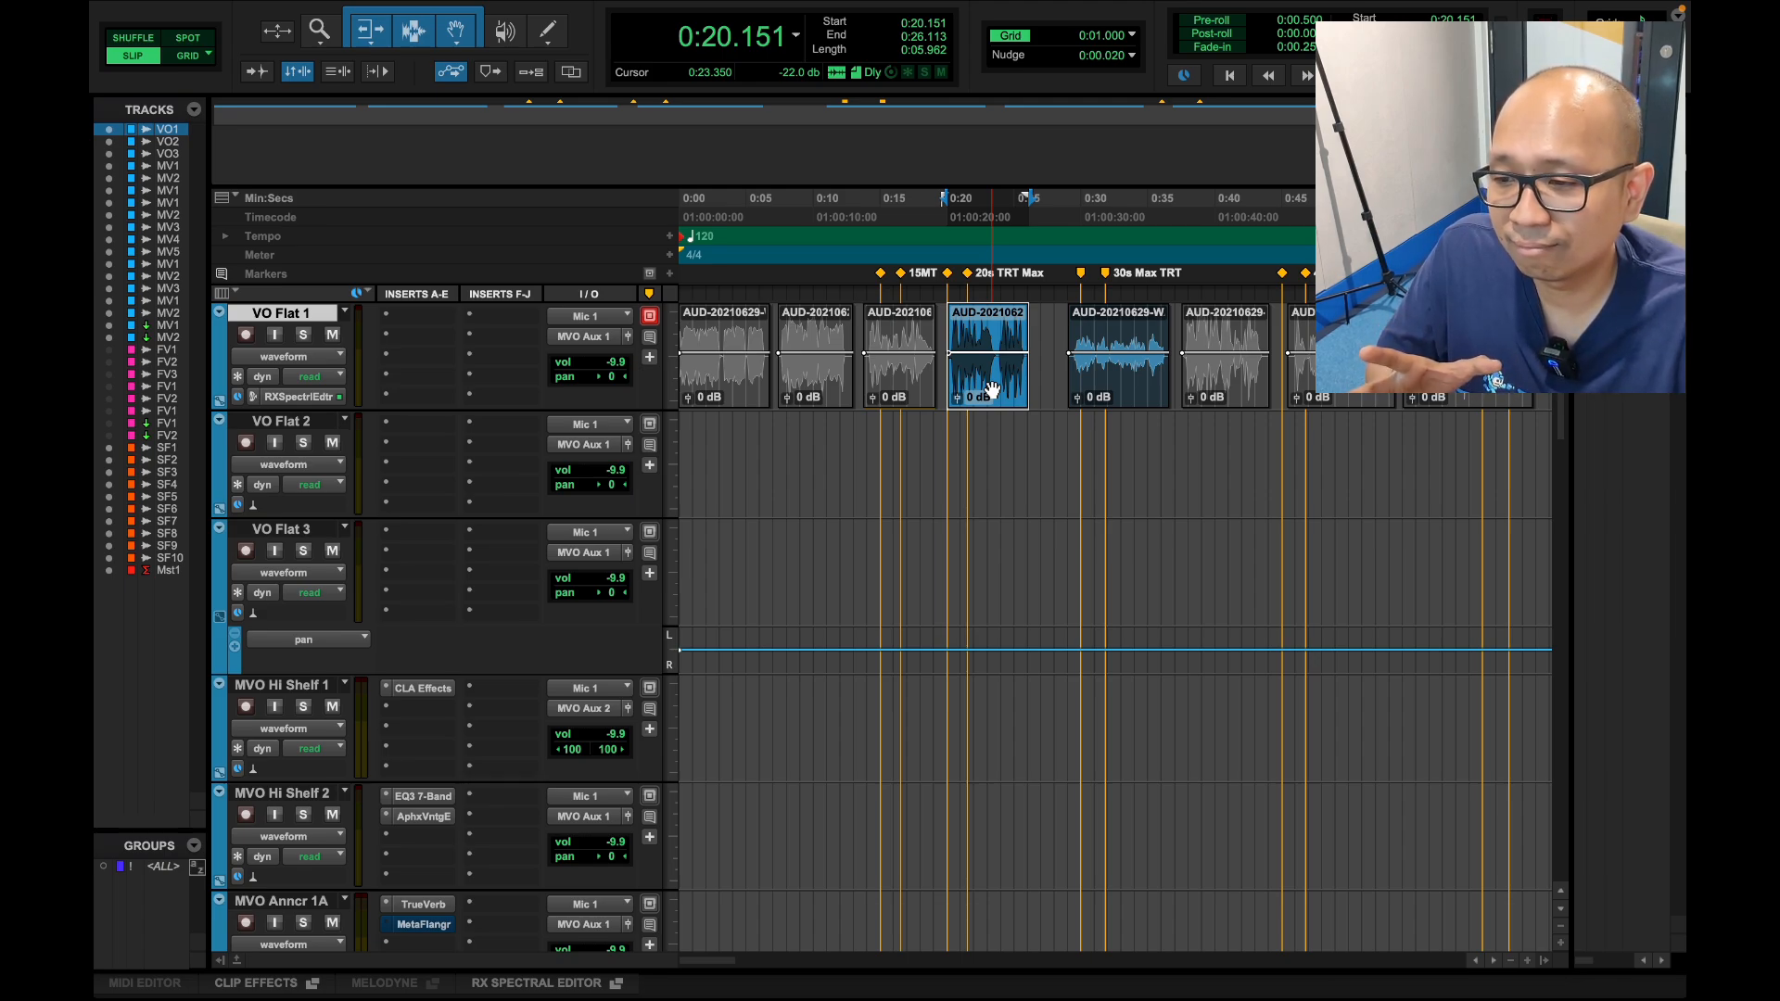
{"action": "left_click", "coordinate": [297, 397]}
{"action": "left_click", "coordinate": [995, 389]}
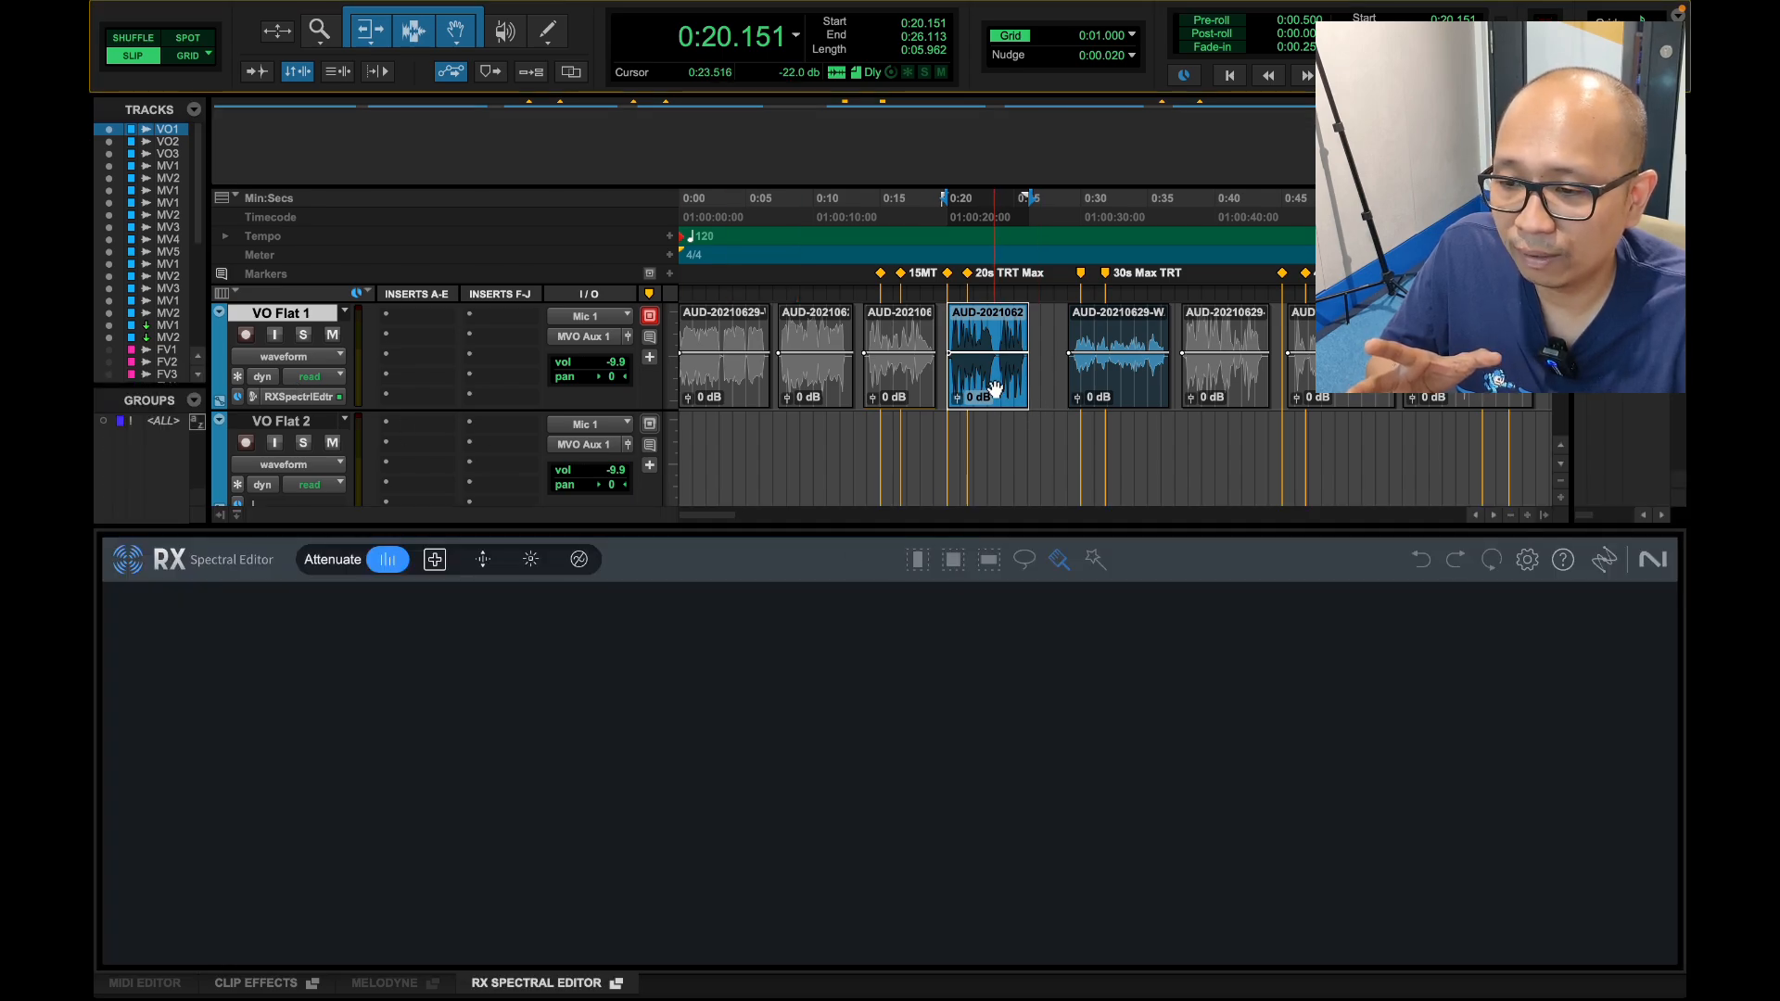
{"action": "right_click", "coordinate": [995, 389]}
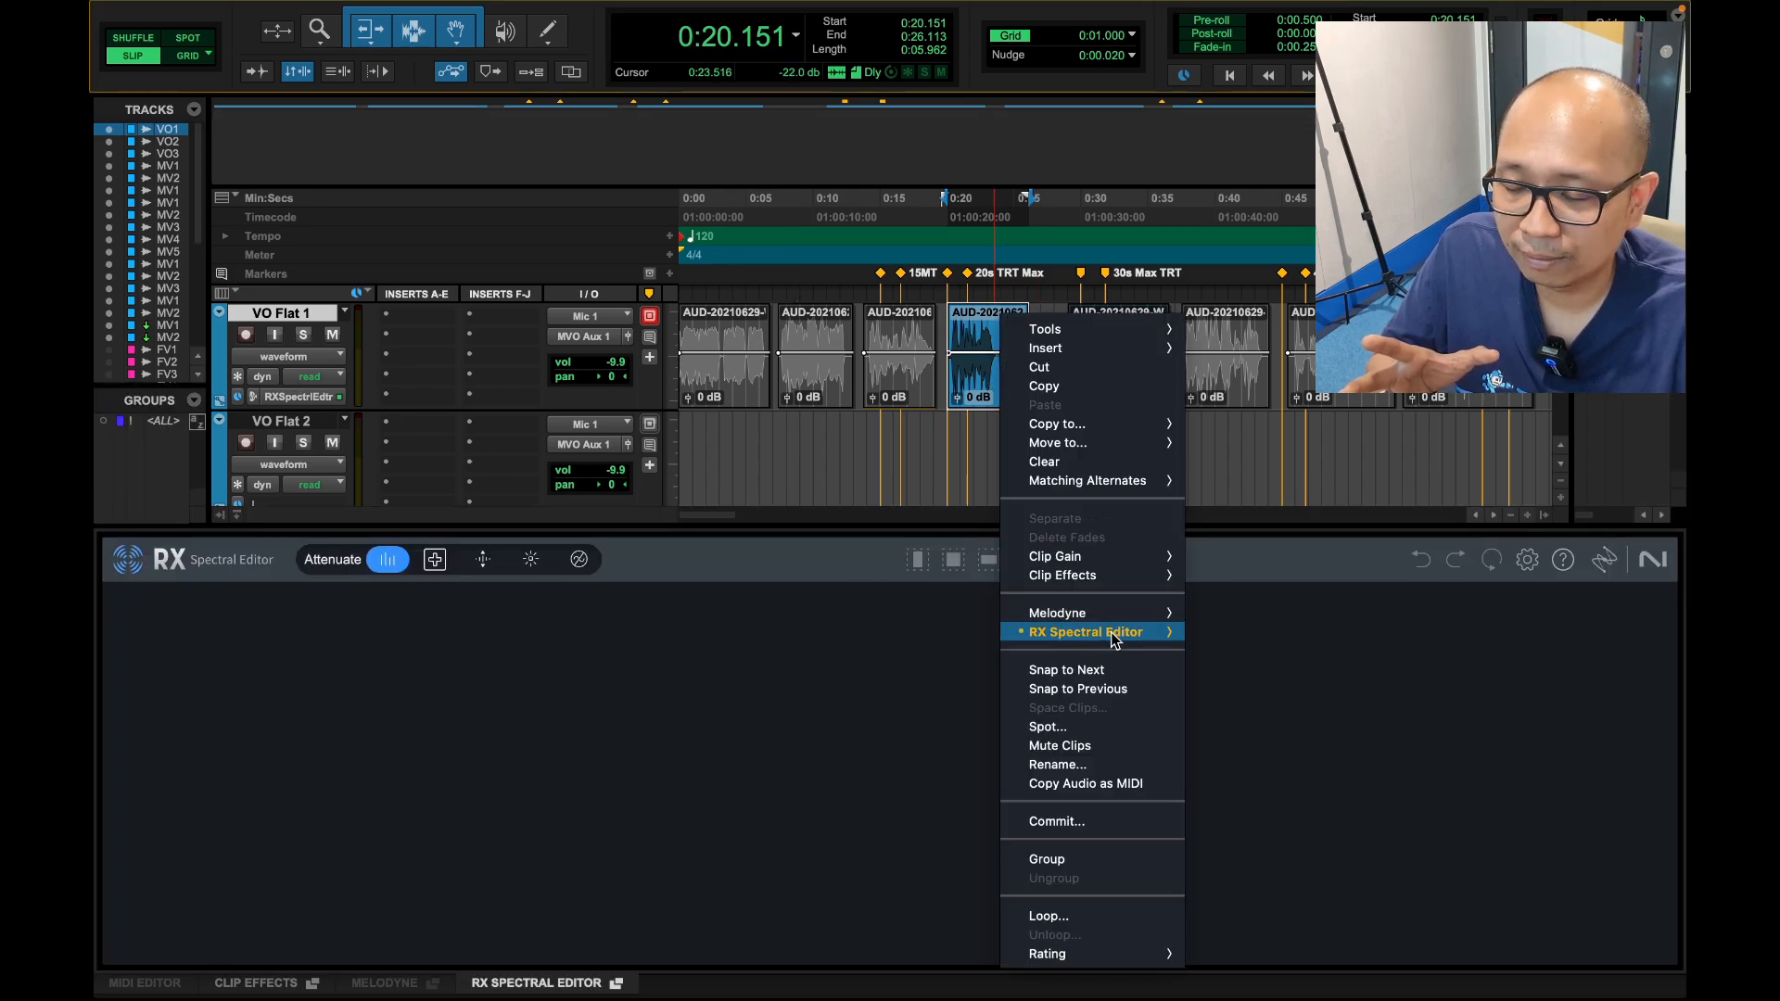
{"action": "mouse_move", "coordinate": [1114, 640]}
{"action": "left_click", "coordinate": [924, 434]}
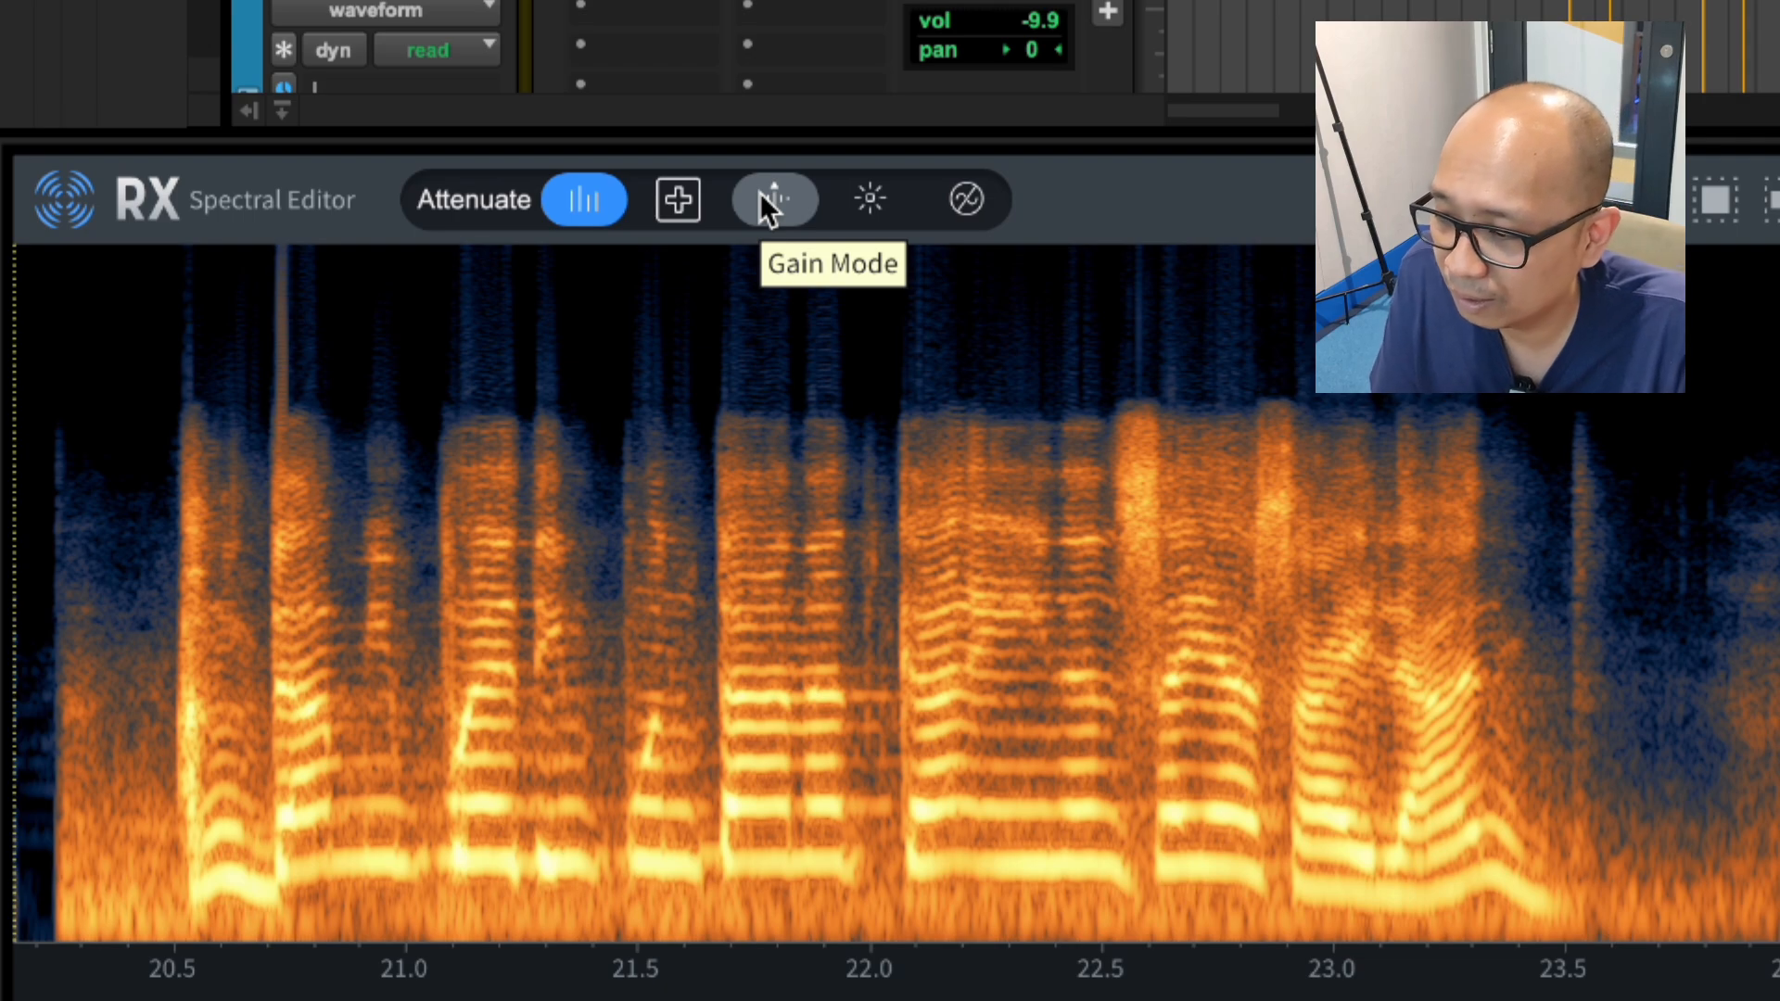
Step: Switch the spectral editor through Gain and Declick modes to Dehum mode
{"action": "left_click", "coordinate": [769, 200]}
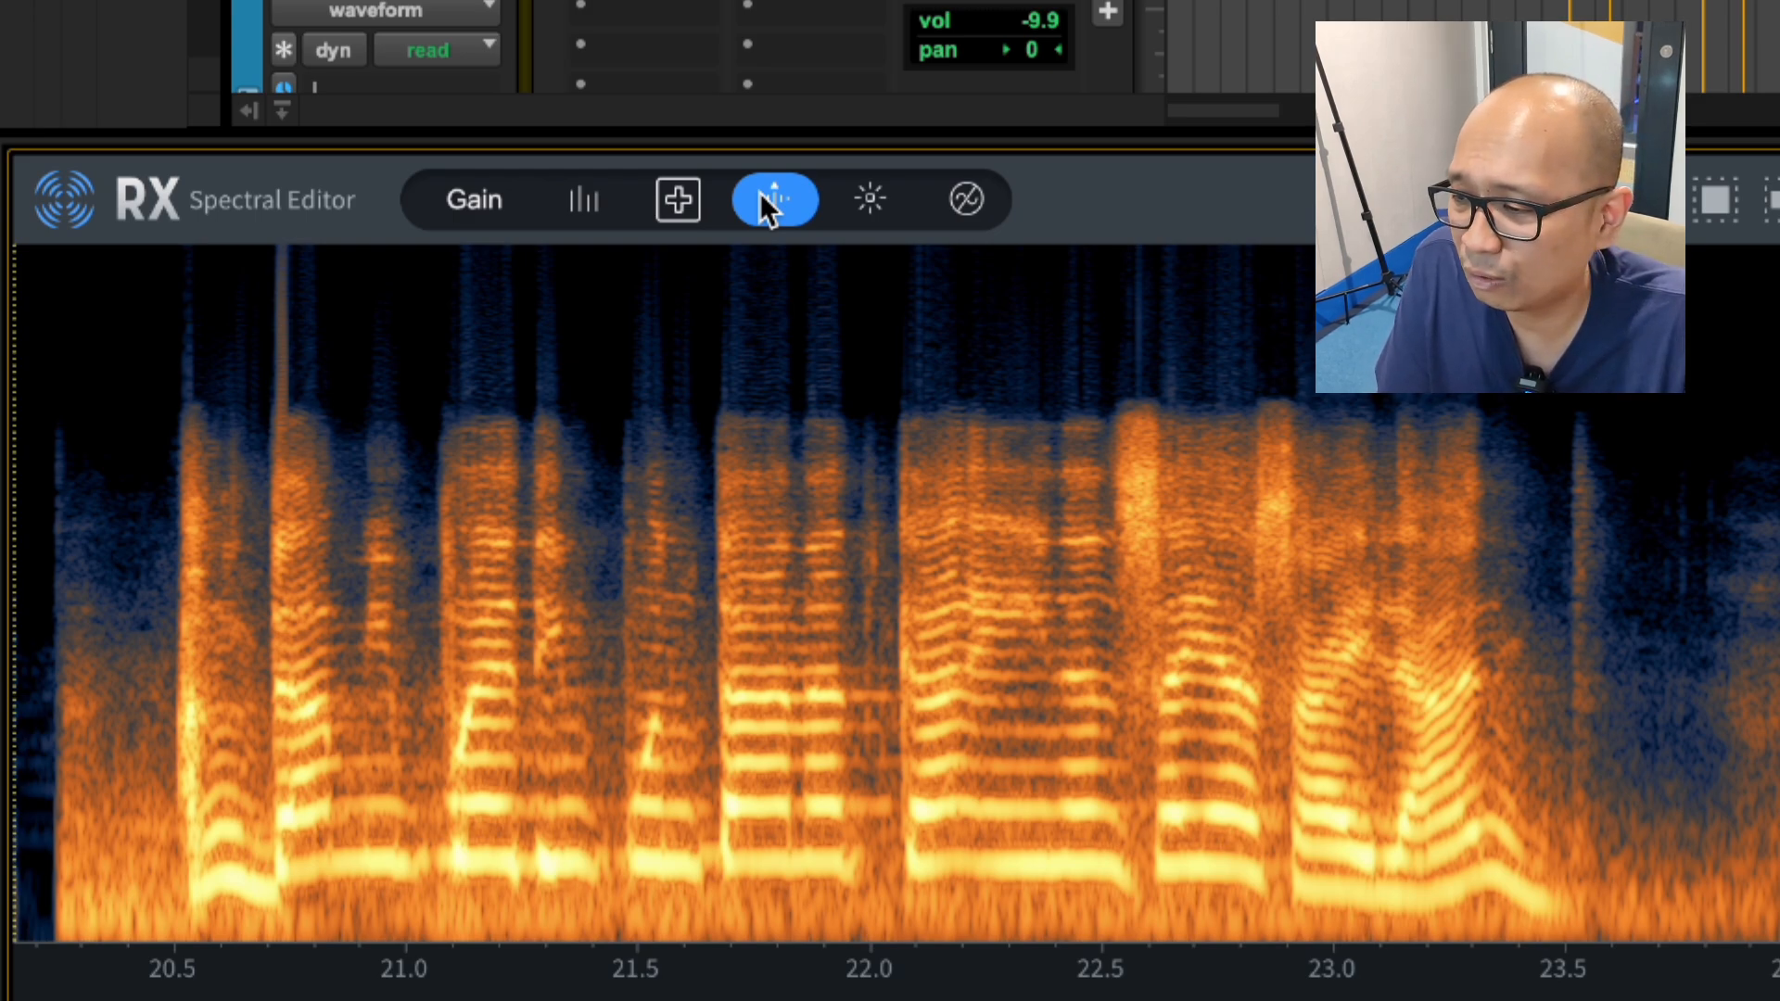
{"action": "left_click", "coordinate": [866, 193]}
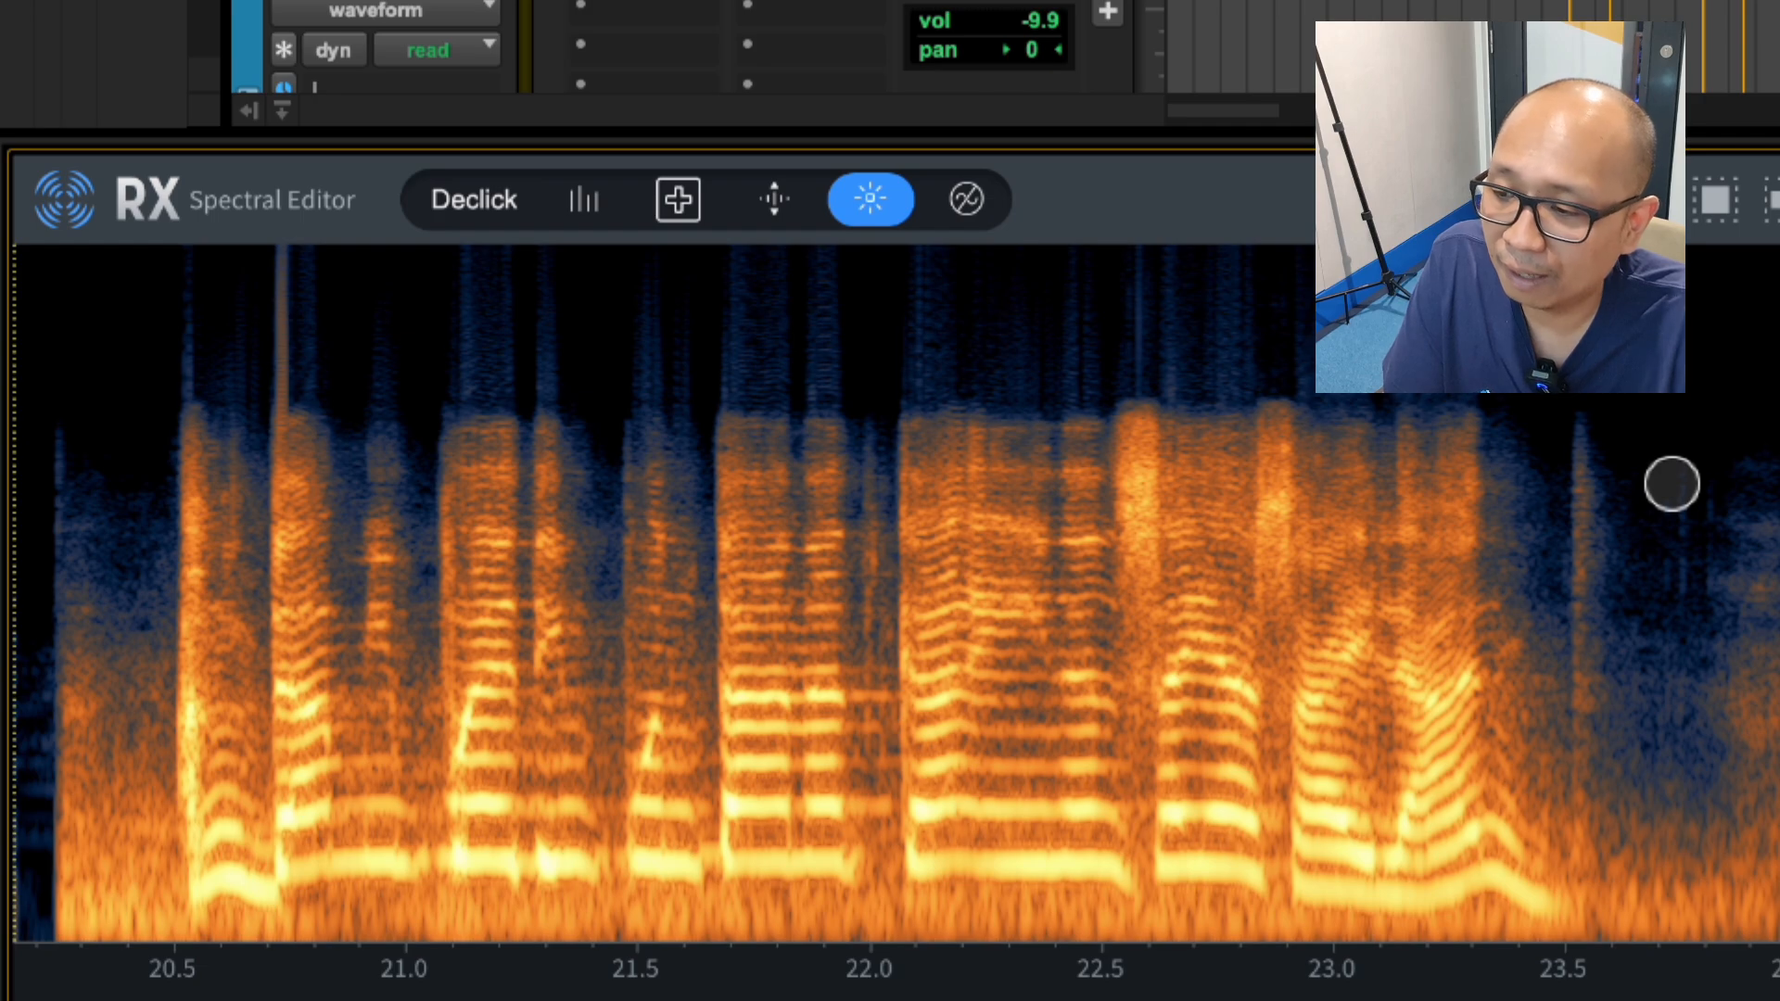
{"action": "left_click", "coordinate": [975, 207]}
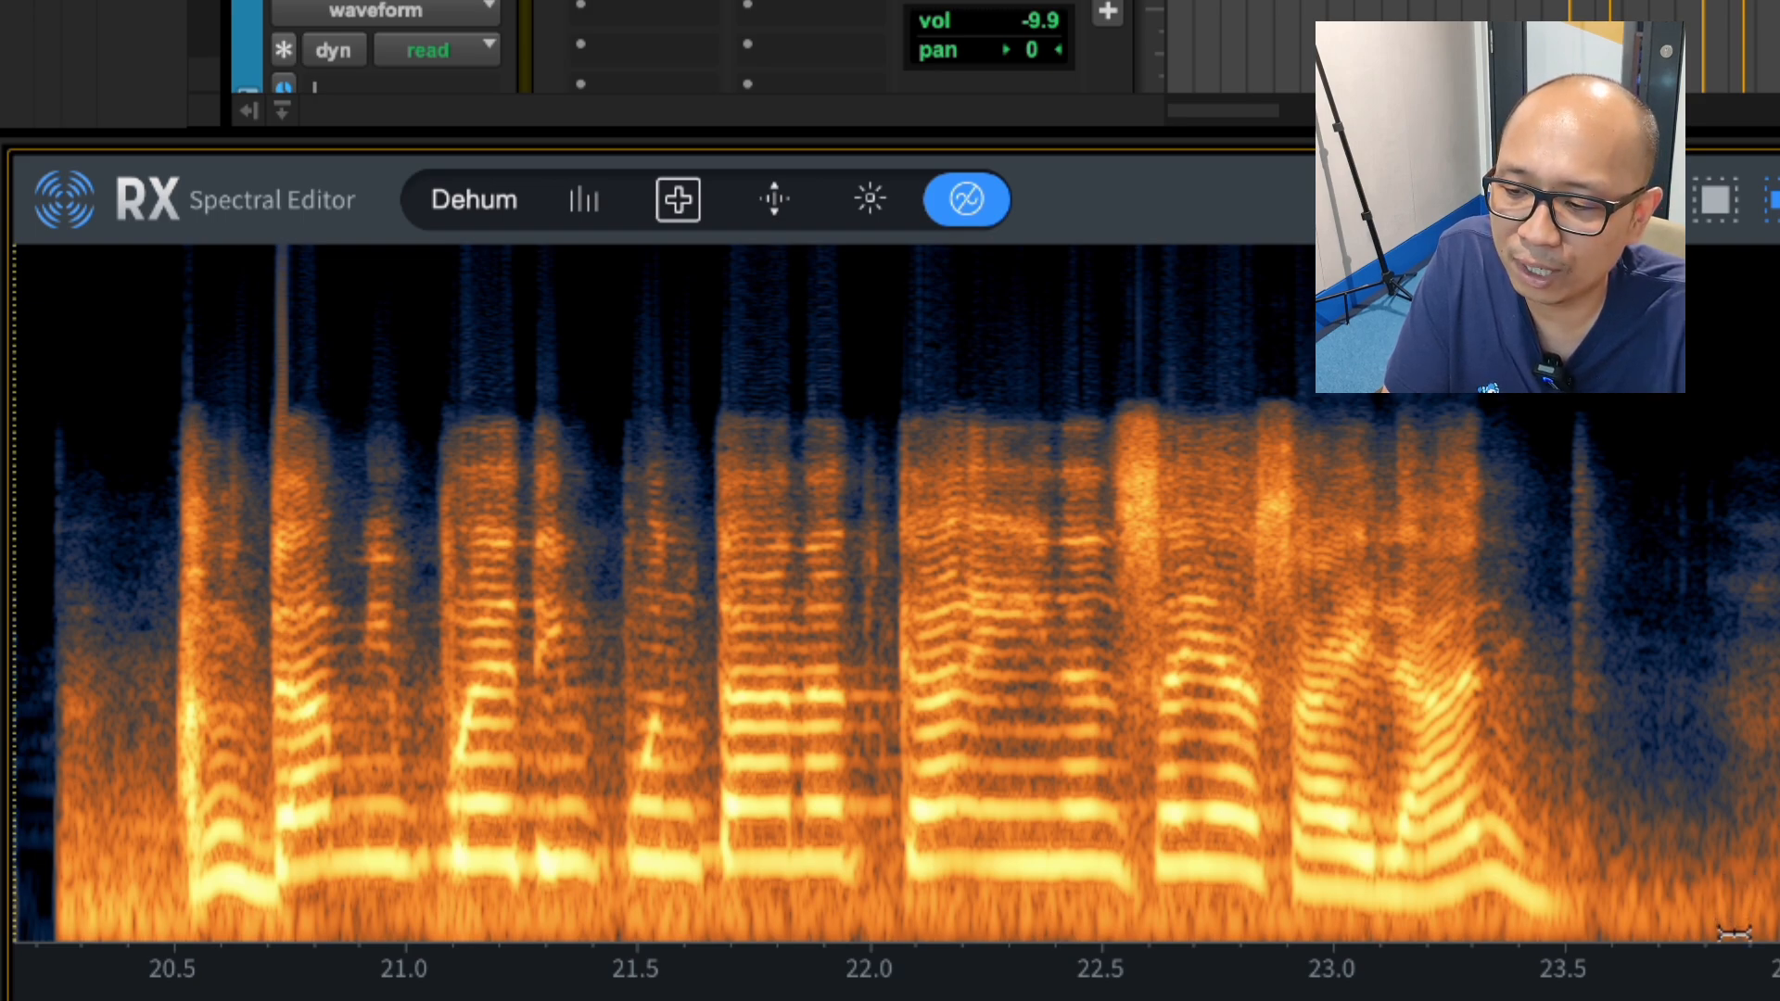
Step: Select a low-frequency band across the clip's full duration in the spectrogram, and play the clip
{"action": "left_click", "coordinate": [1734, 933]}
{"action": "left_click_drag", "start_coordinate": [1734, 934], "coordinate": [1736, 820]}
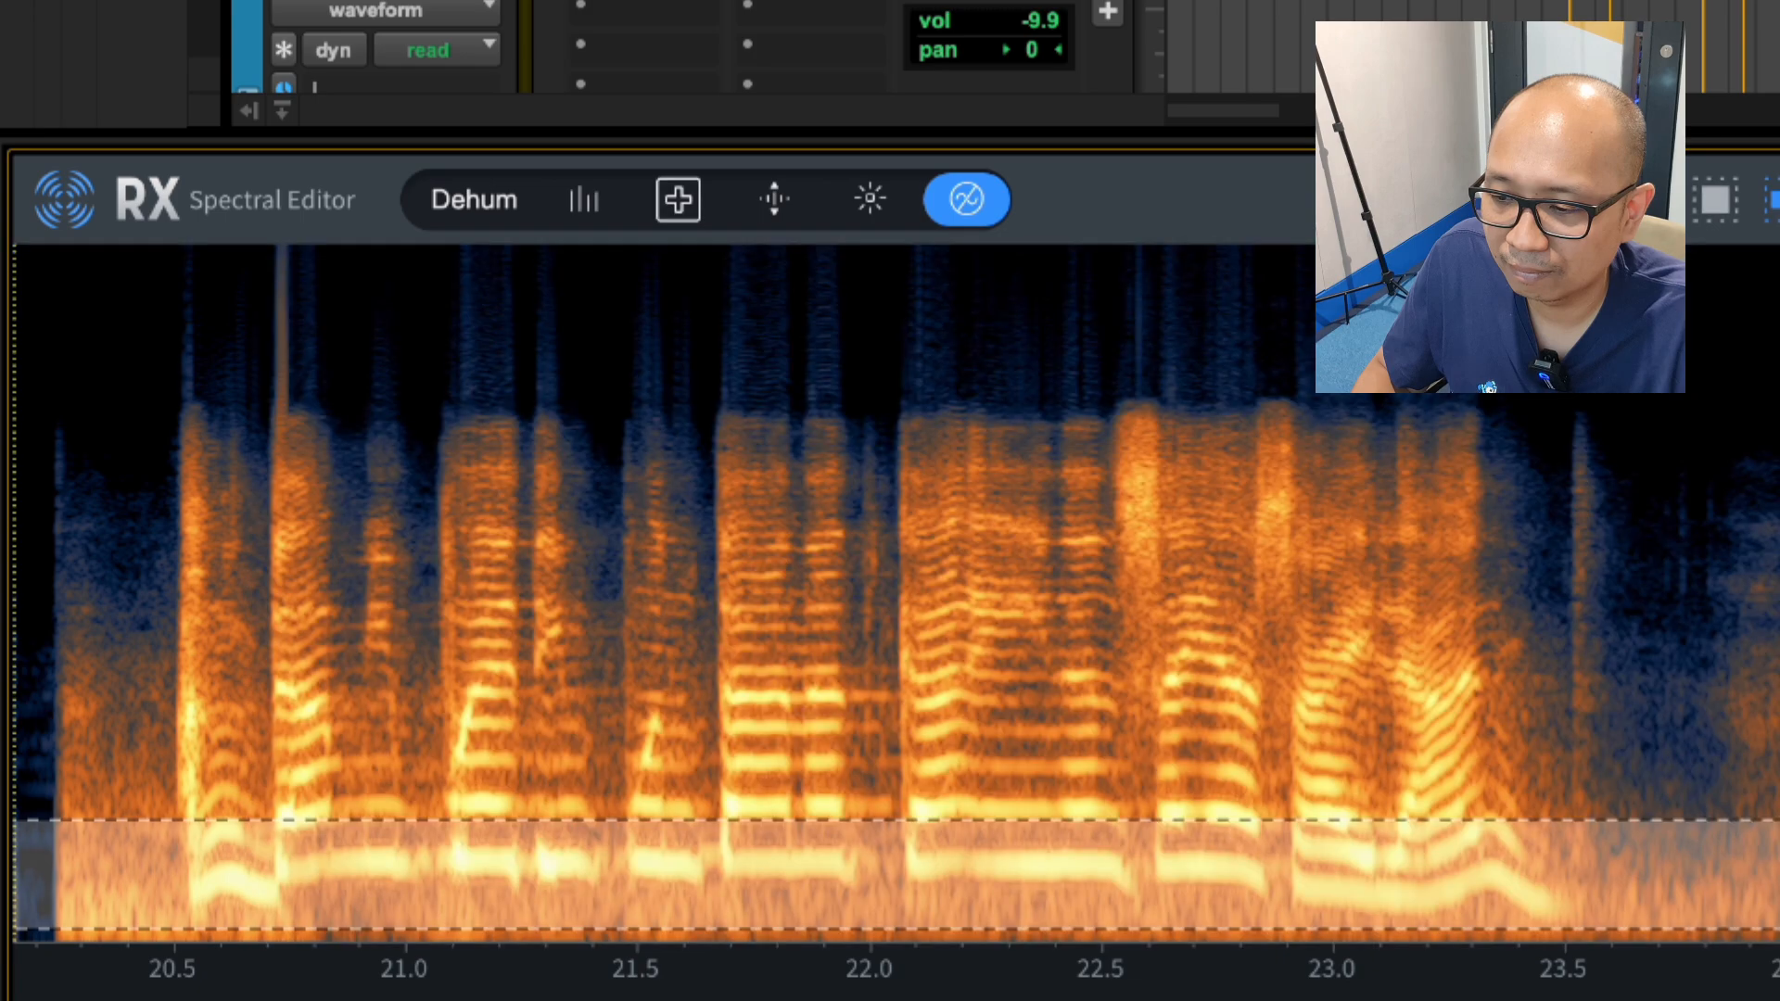
{"action": "left_click", "coordinate": [1447, 475]}
{"action": "key", "text": "space"}
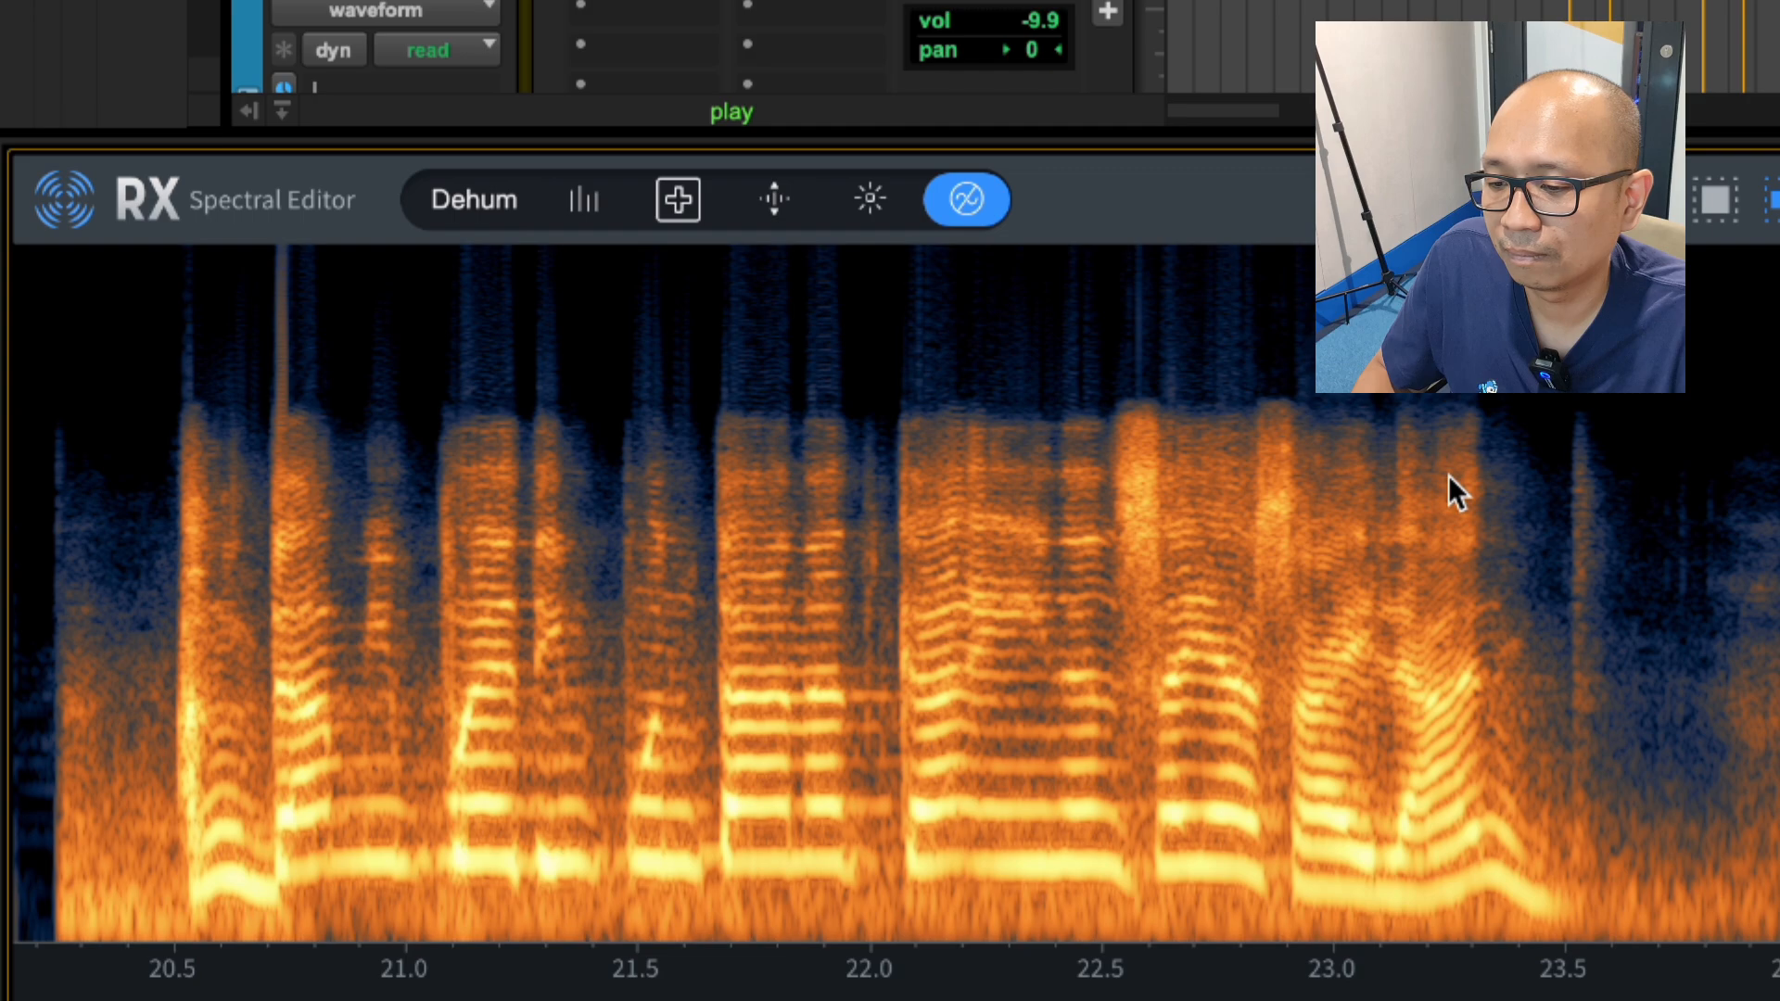
Step: Audition the Dehum result by repeatedly playing and stopping the clip from about 22.65 seconds
{"action": "key", "text": "space"}
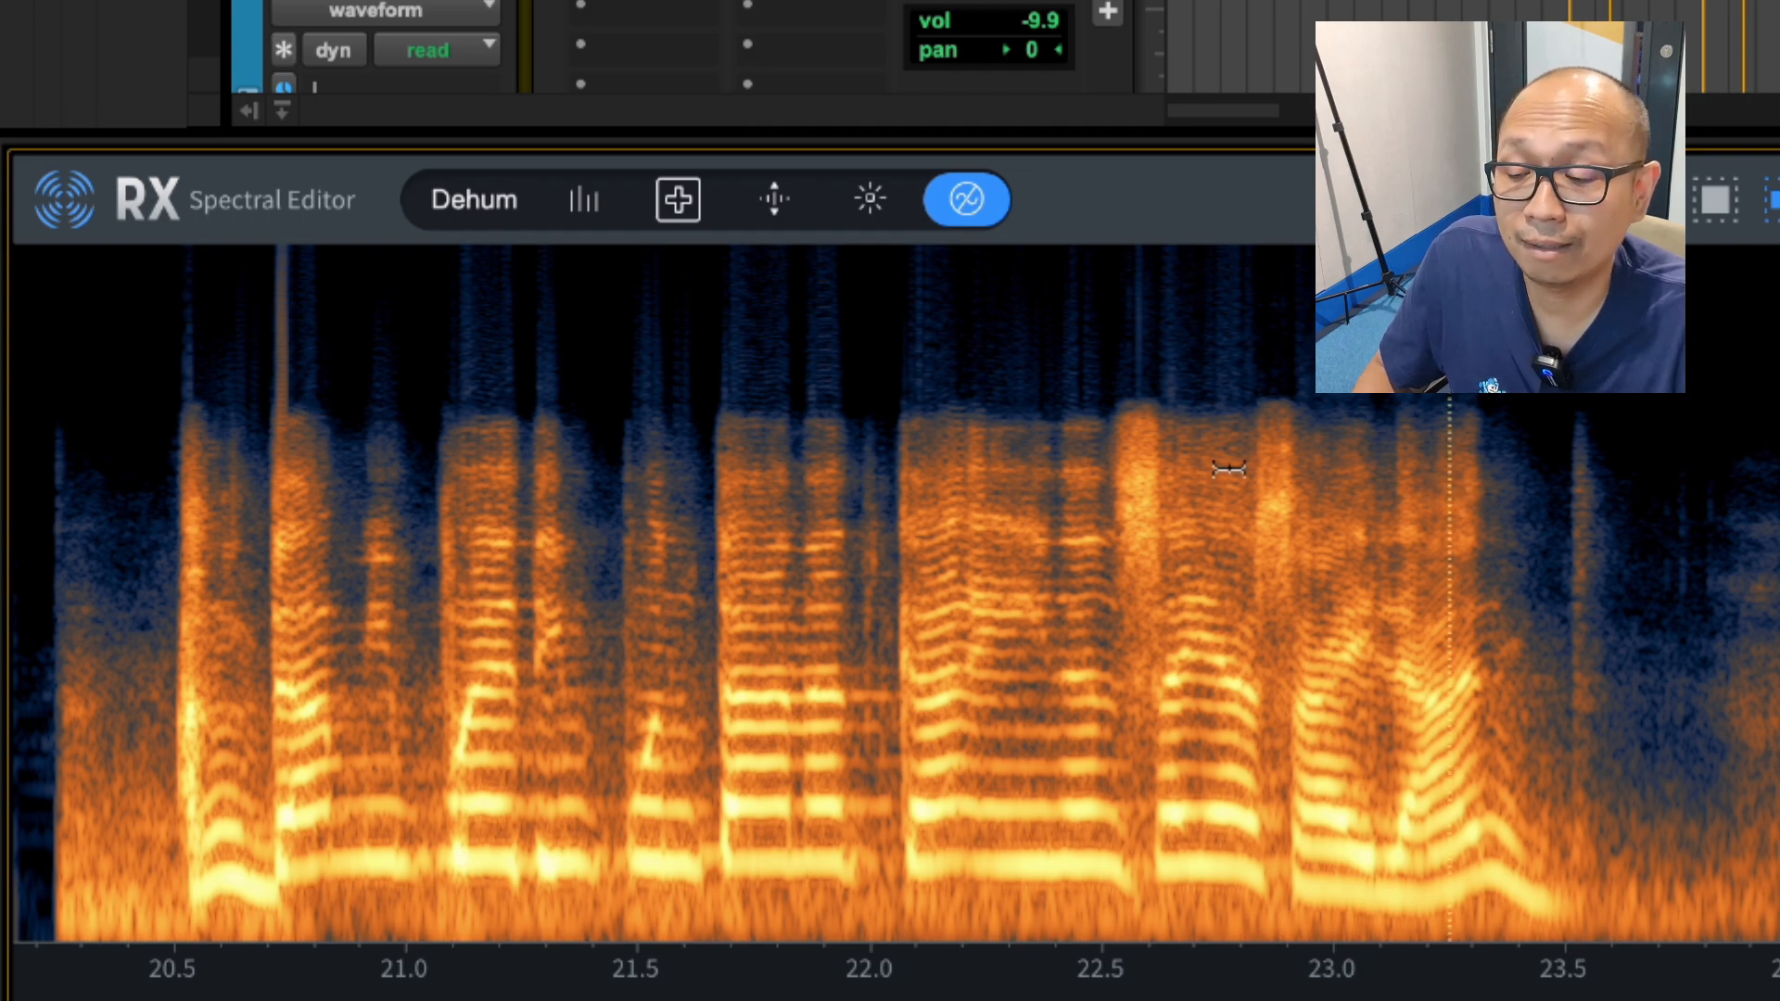
{"action": "left_click", "coordinate": [1175, 430]}
{"action": "key", "text": "space"}
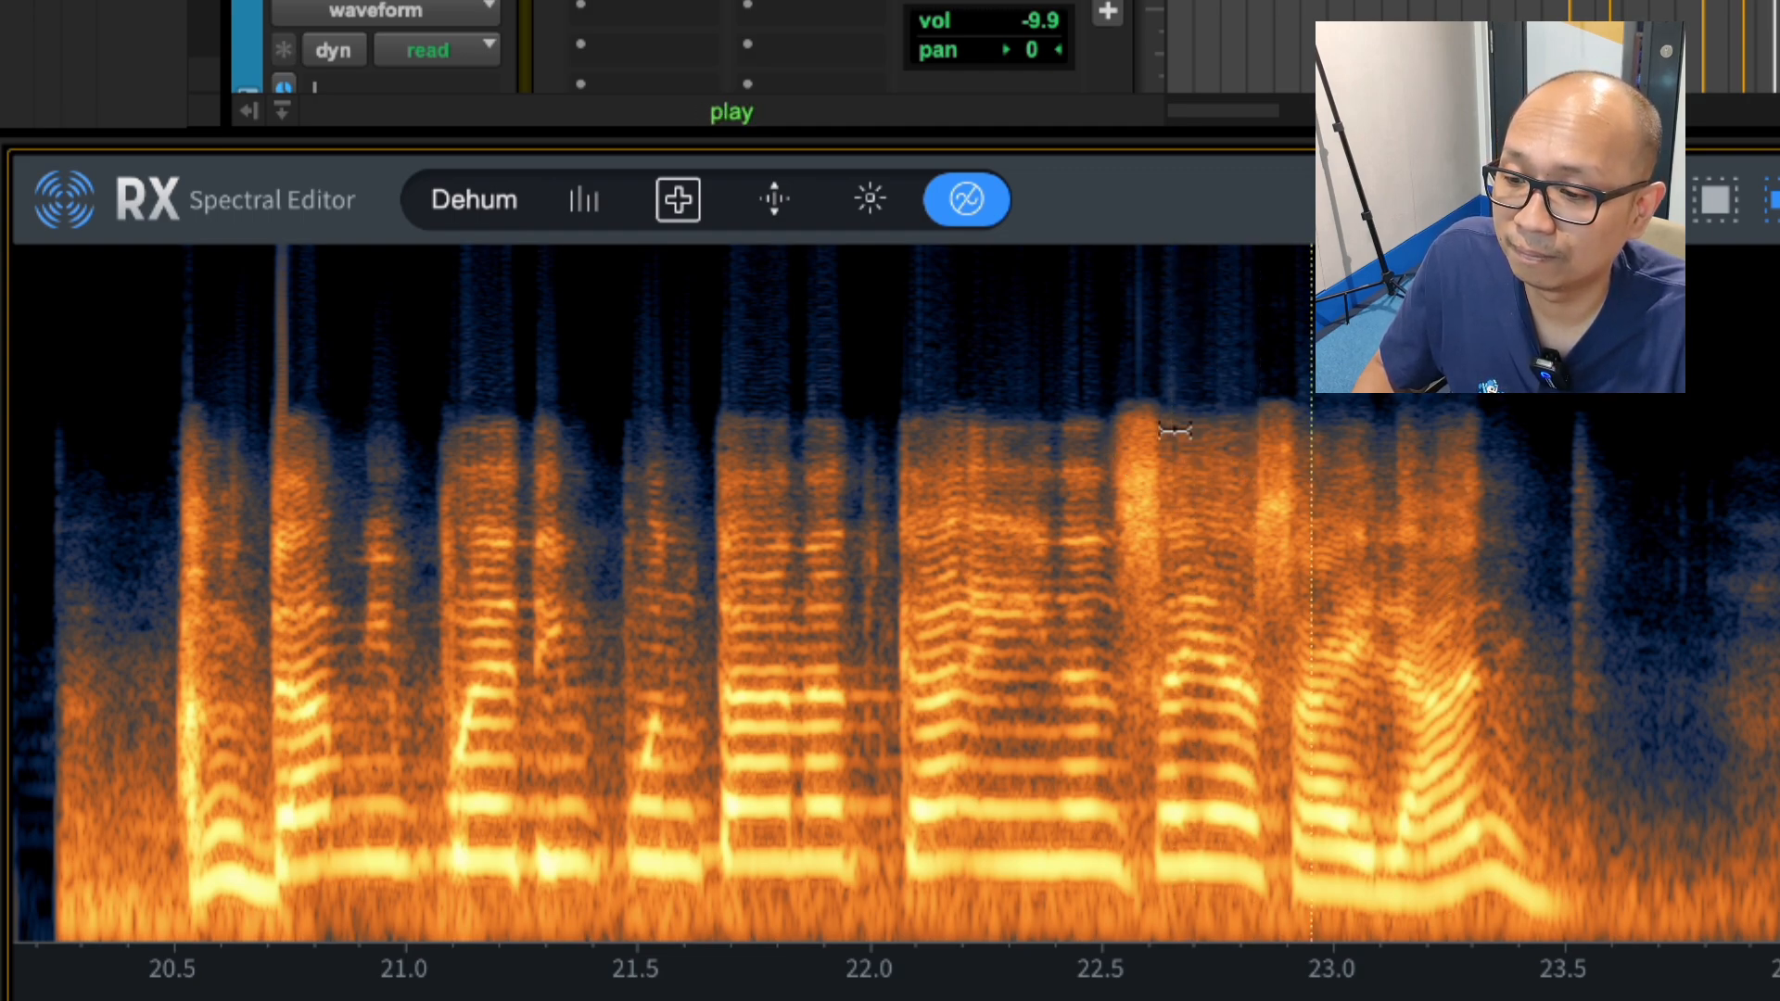
{"action": "key", "text": "space"}
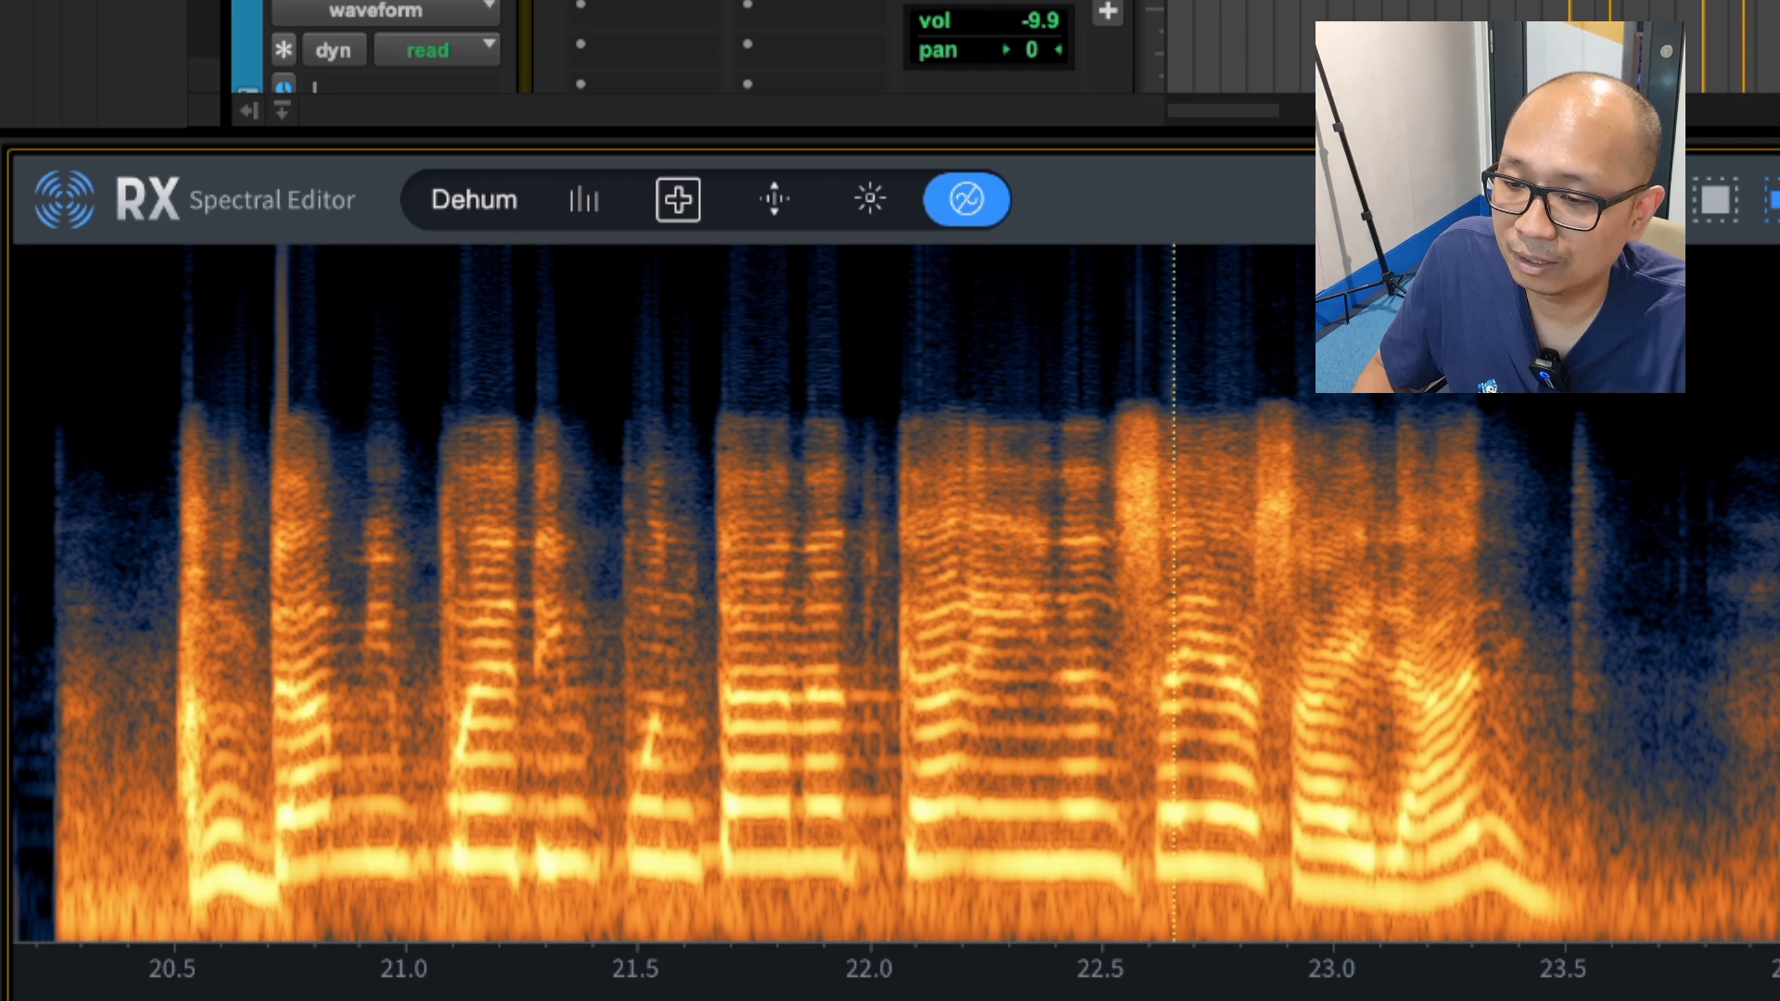
{"action": "key", "text": "space"}
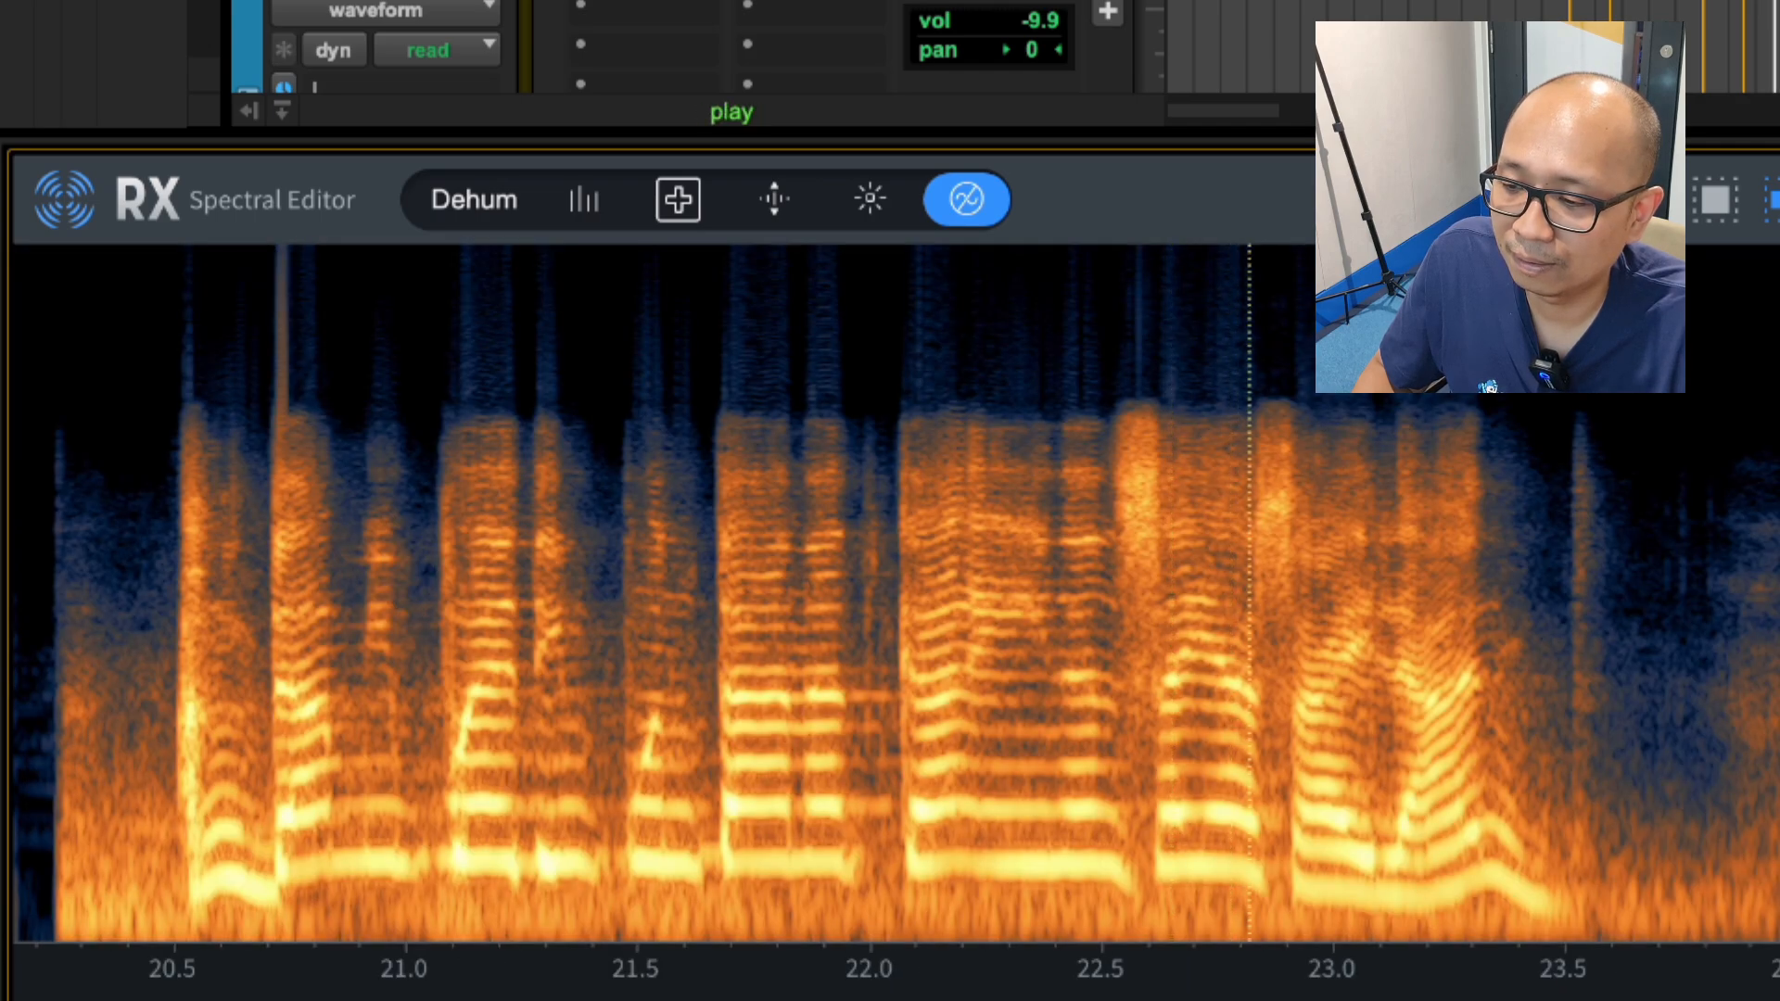
{"action": "key", "text": "space"}
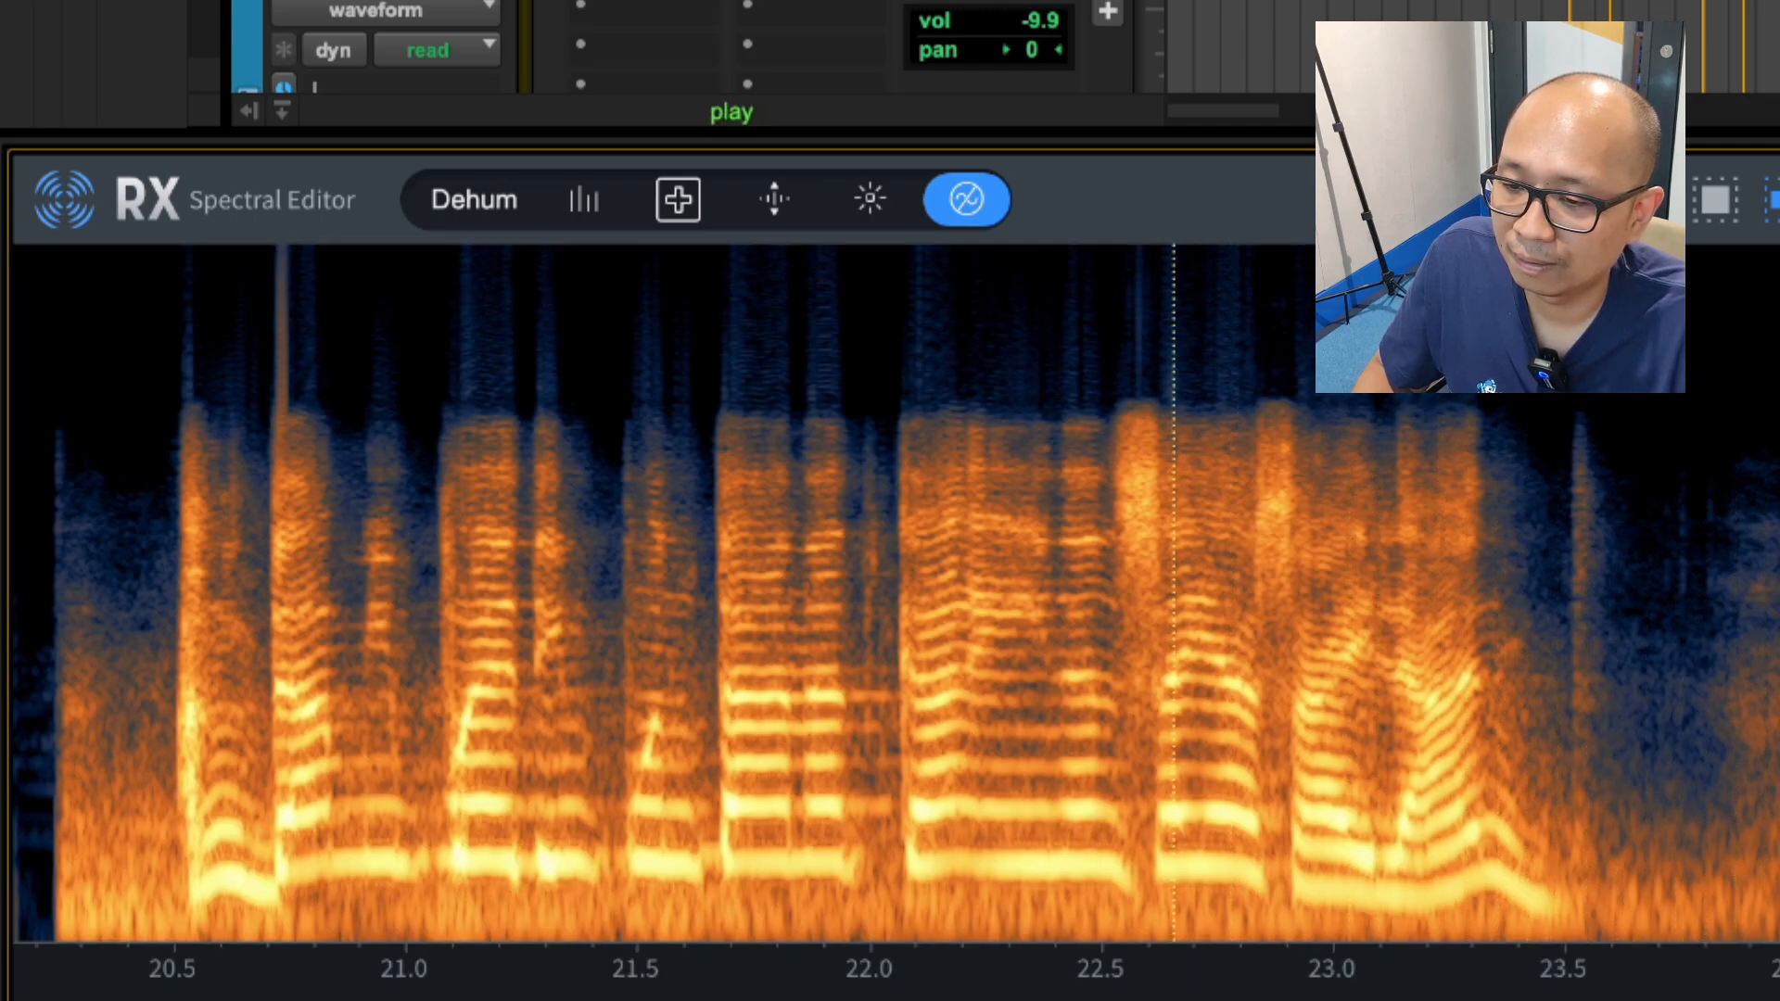
{"action": "key", "text": "space"}
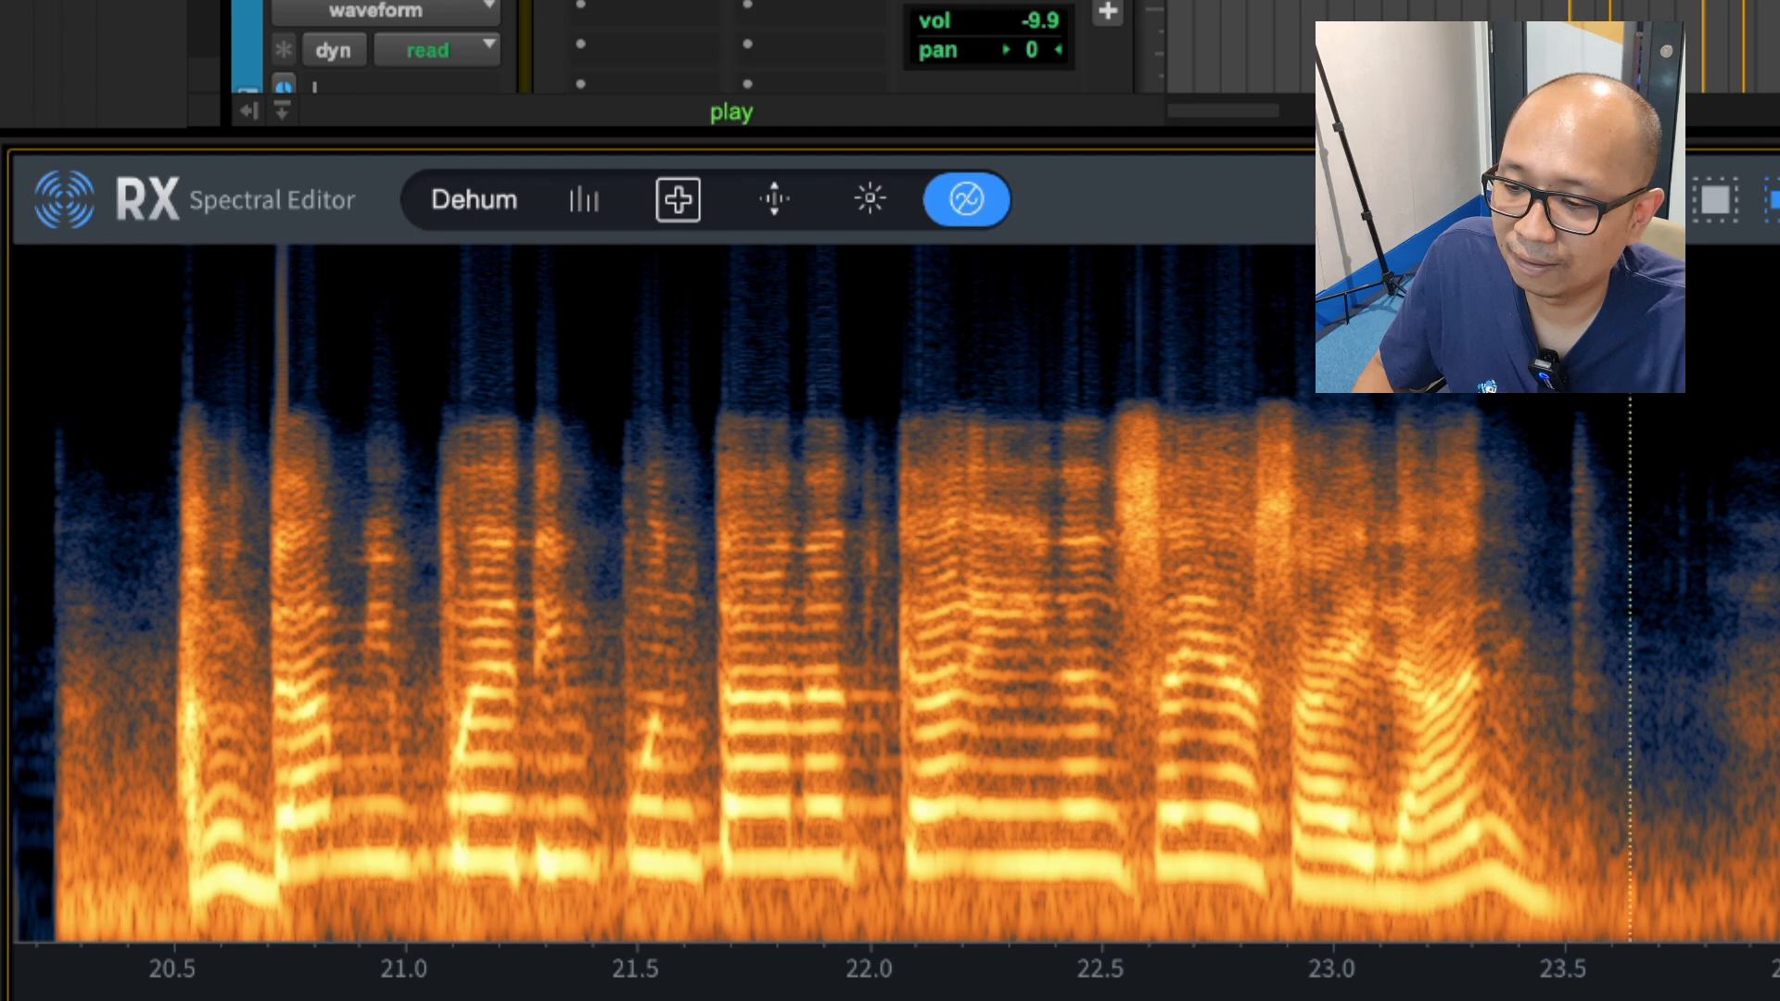
{"action": "key", "text": "space"}
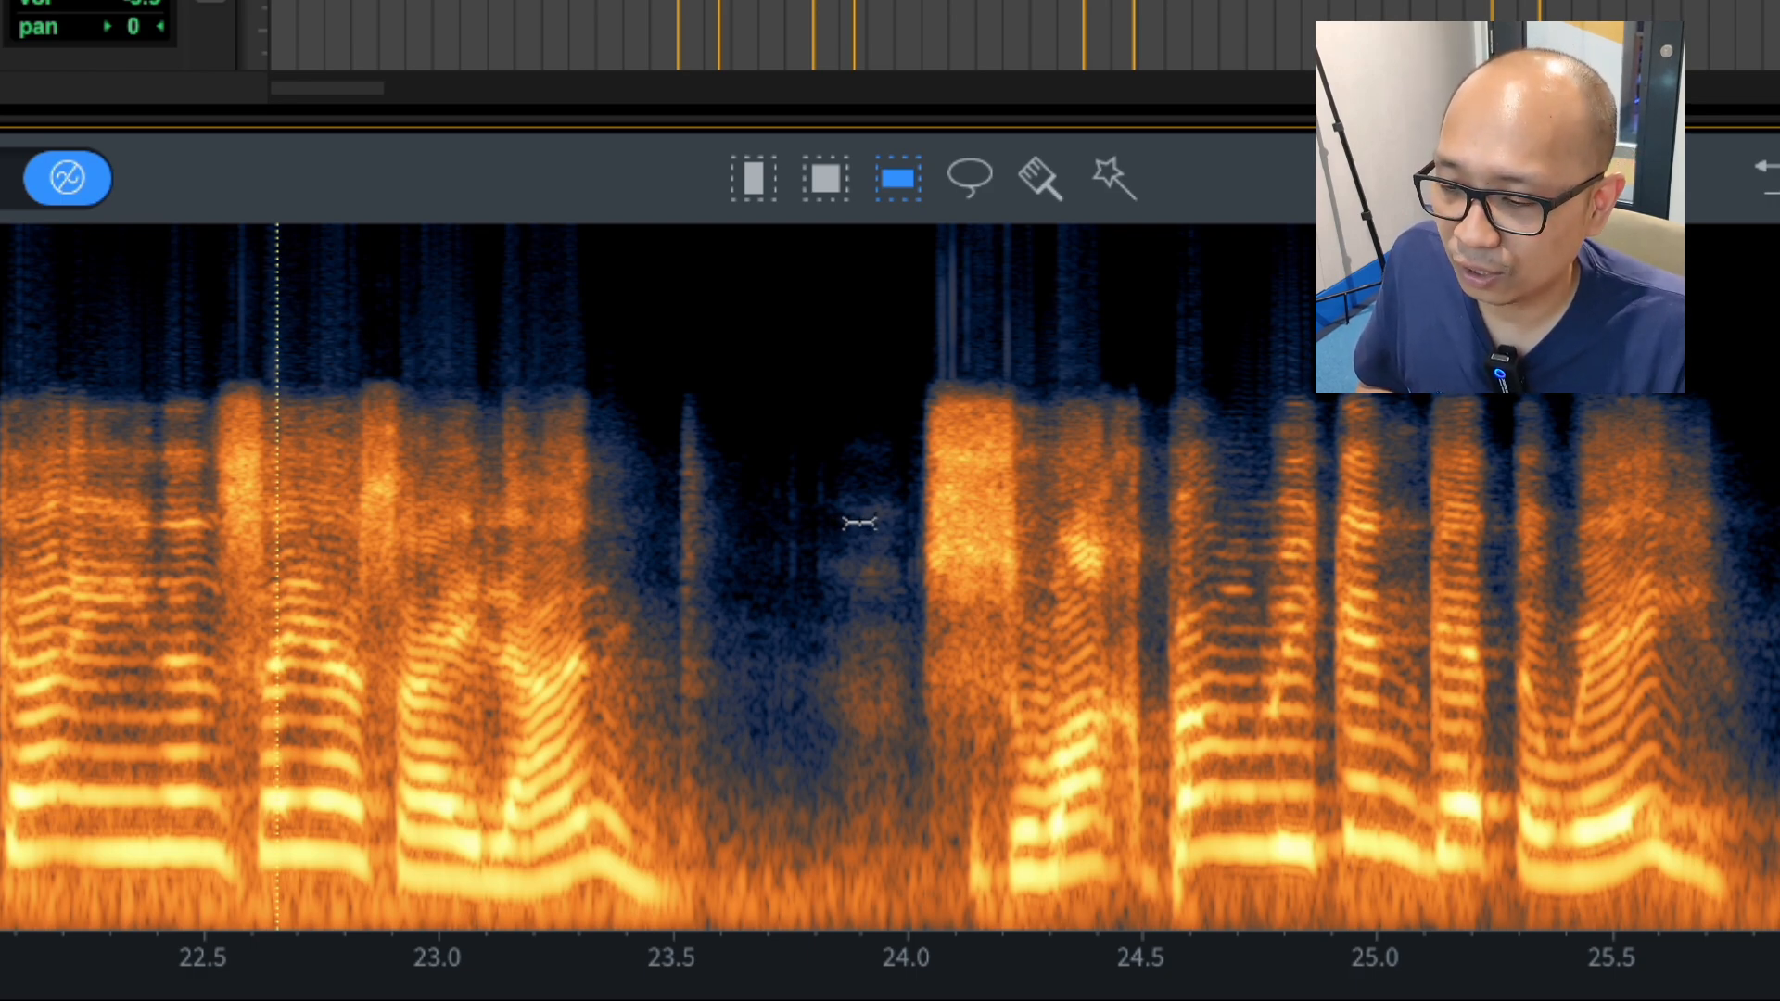
Step: Undo the last spectral edit and play the passage between about 23.2 and 24.6 seconds for comparison
{"action": "scroll", "coordinate": [860, 522], "scroll_direction": "up", "scroll_amount": 2}
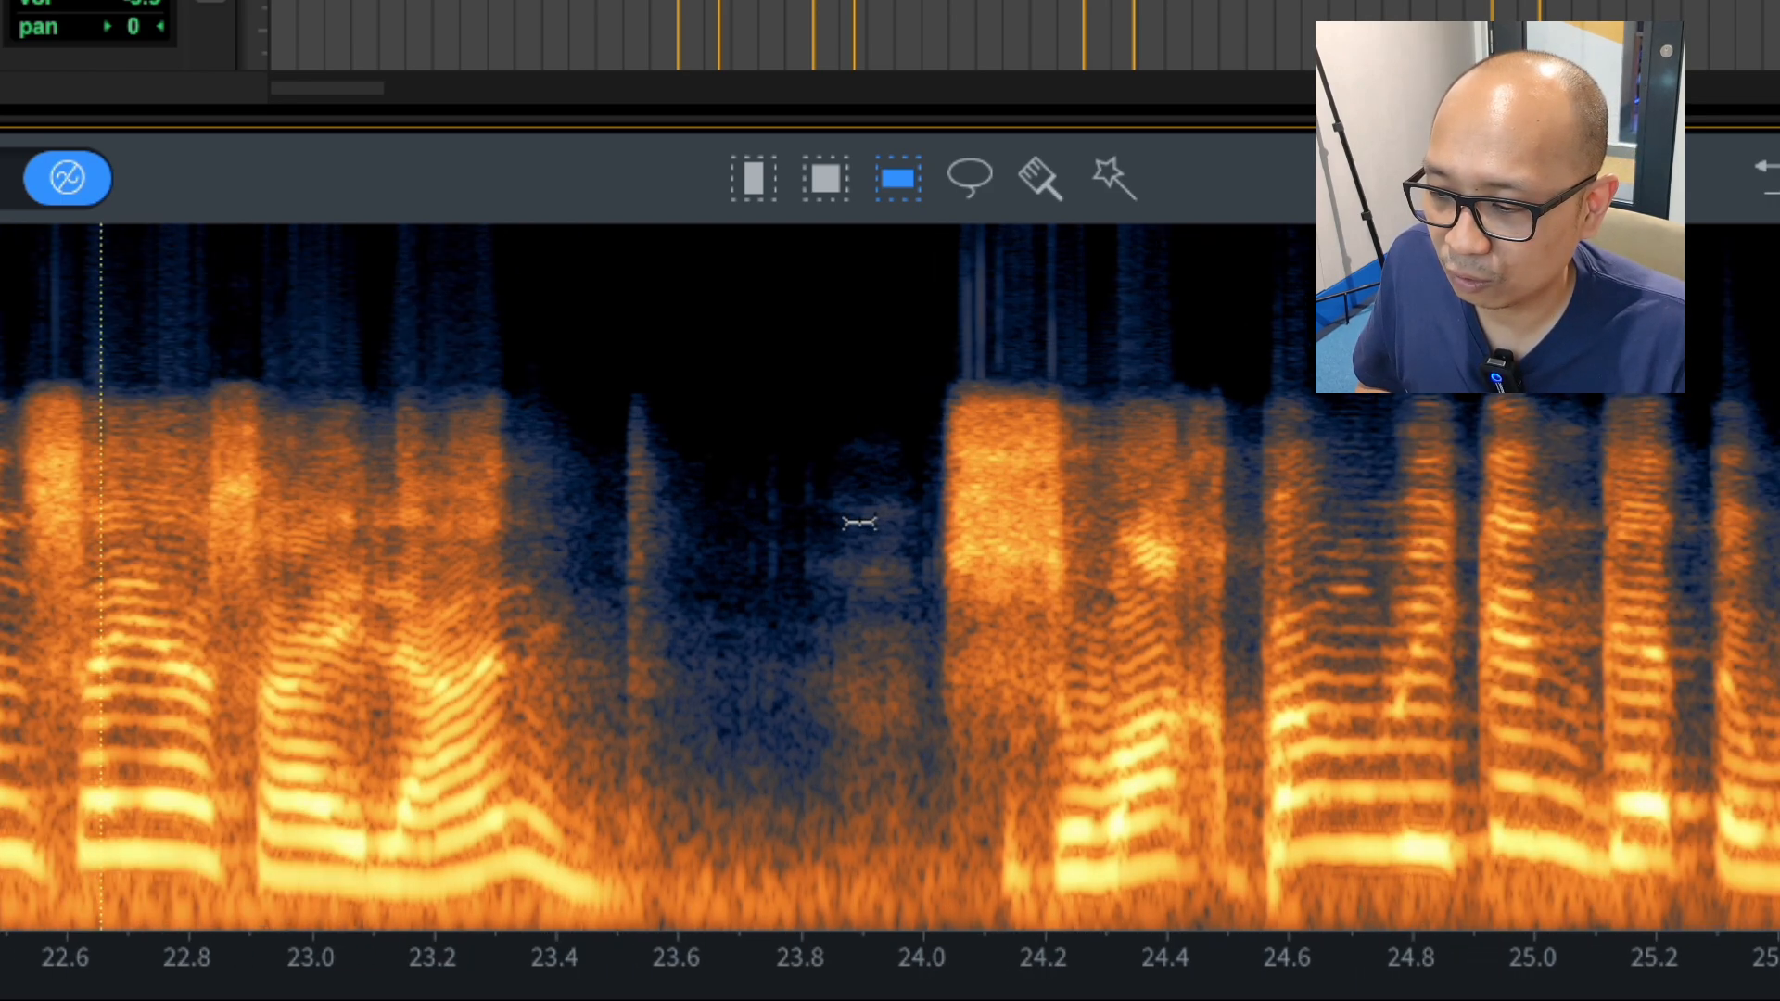
{"action": "scroll", "coordinate": [860, 522], "scroll_direction": "up", "scroll_amount": 1}
{"action": "scroll", "coordinate": [860, 522], "scroll_direction": "up", "scroll_amount": 1}
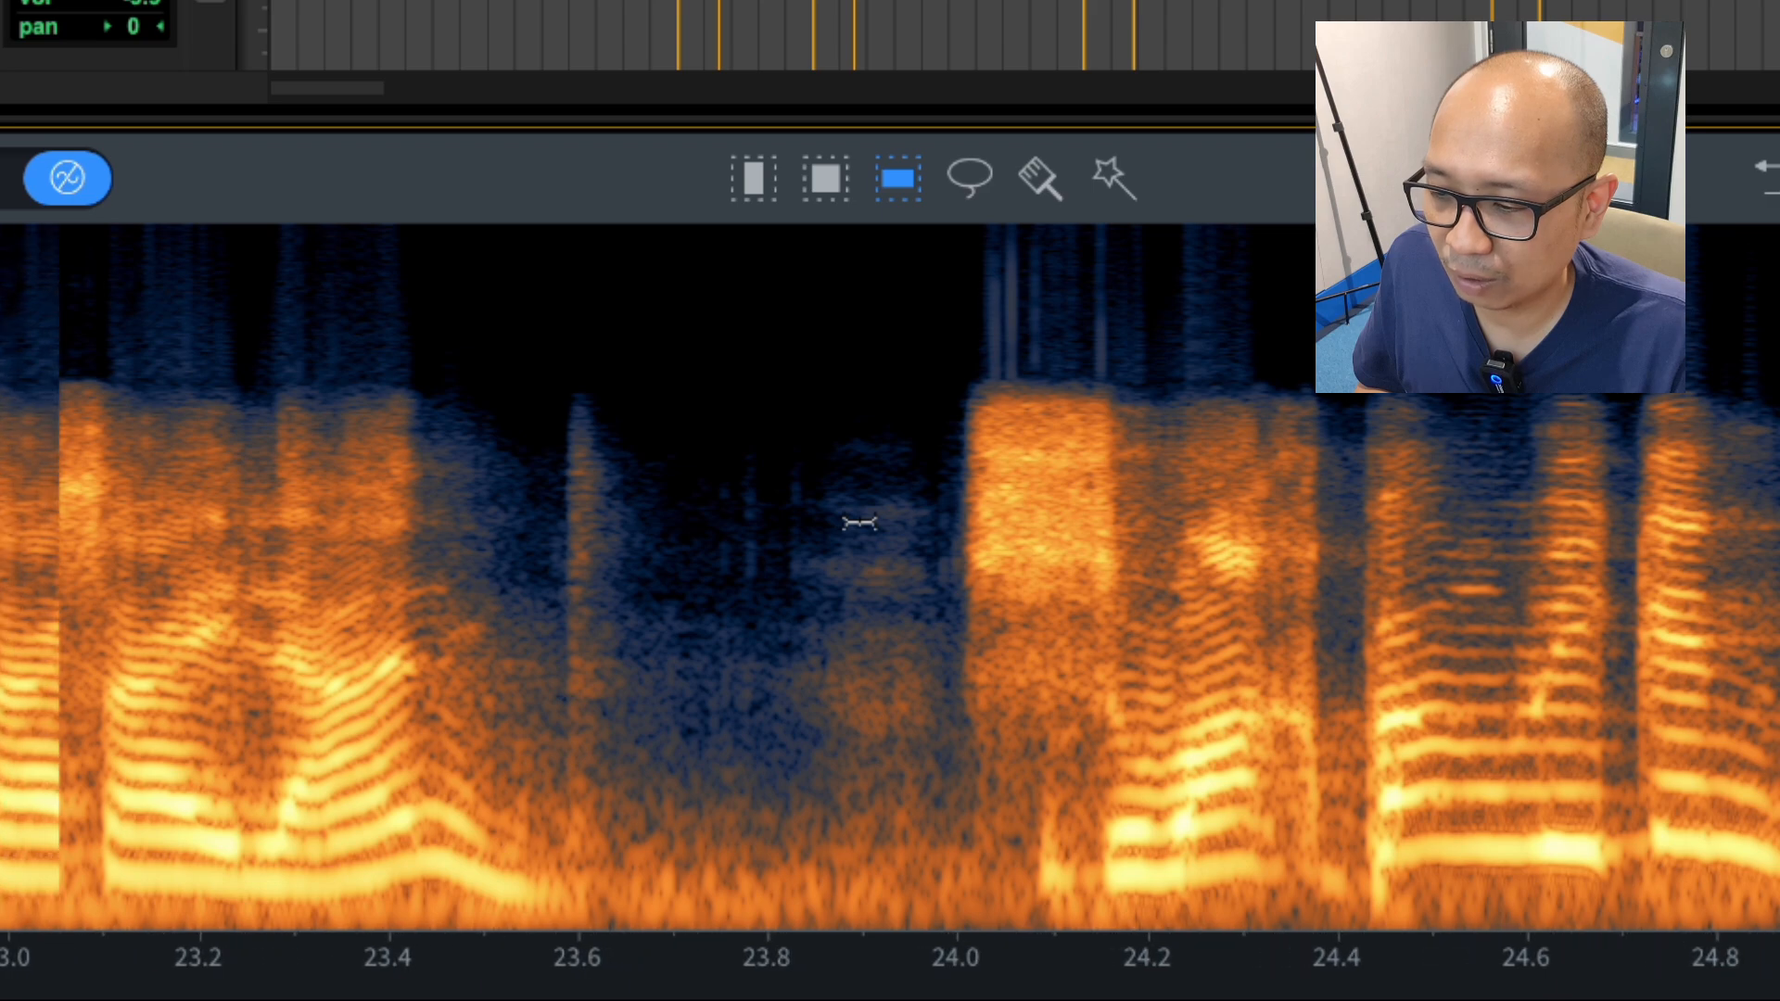
{"action": "scroll", "coordinate": [859, 522], "scroll_direction": "up", "scroll_amount": 1}
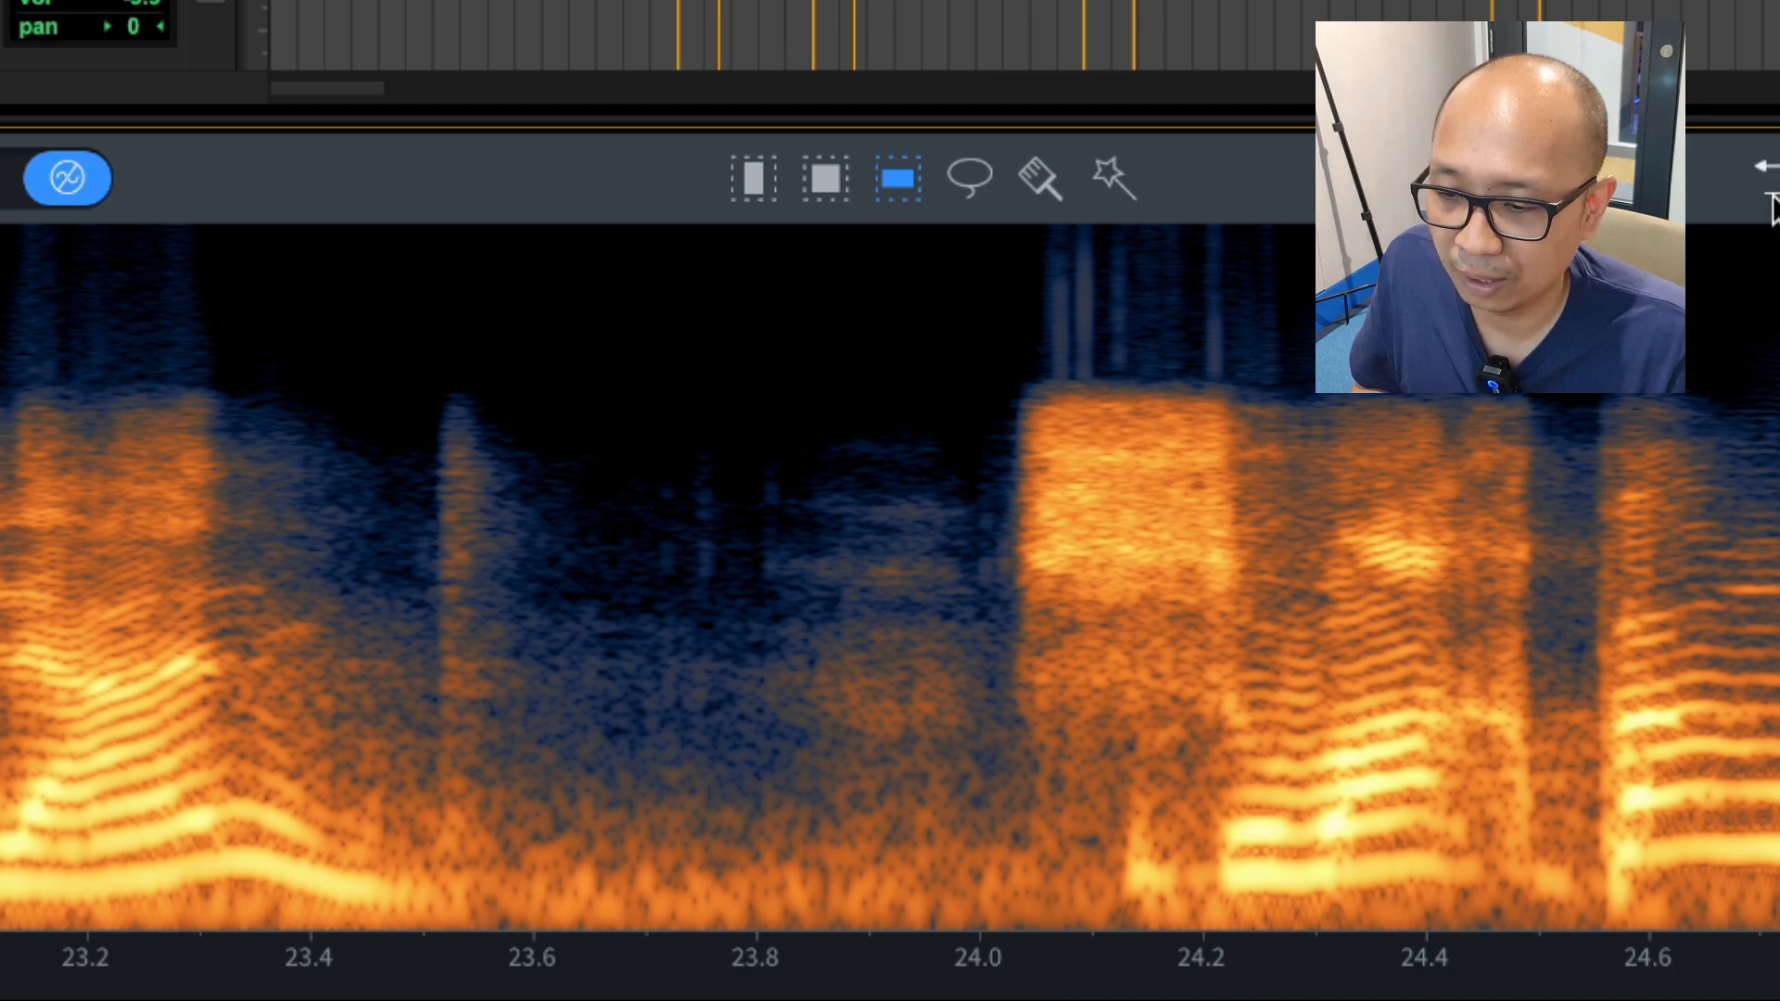
{"action": "left_click", "coordinate": [1777, 175]}
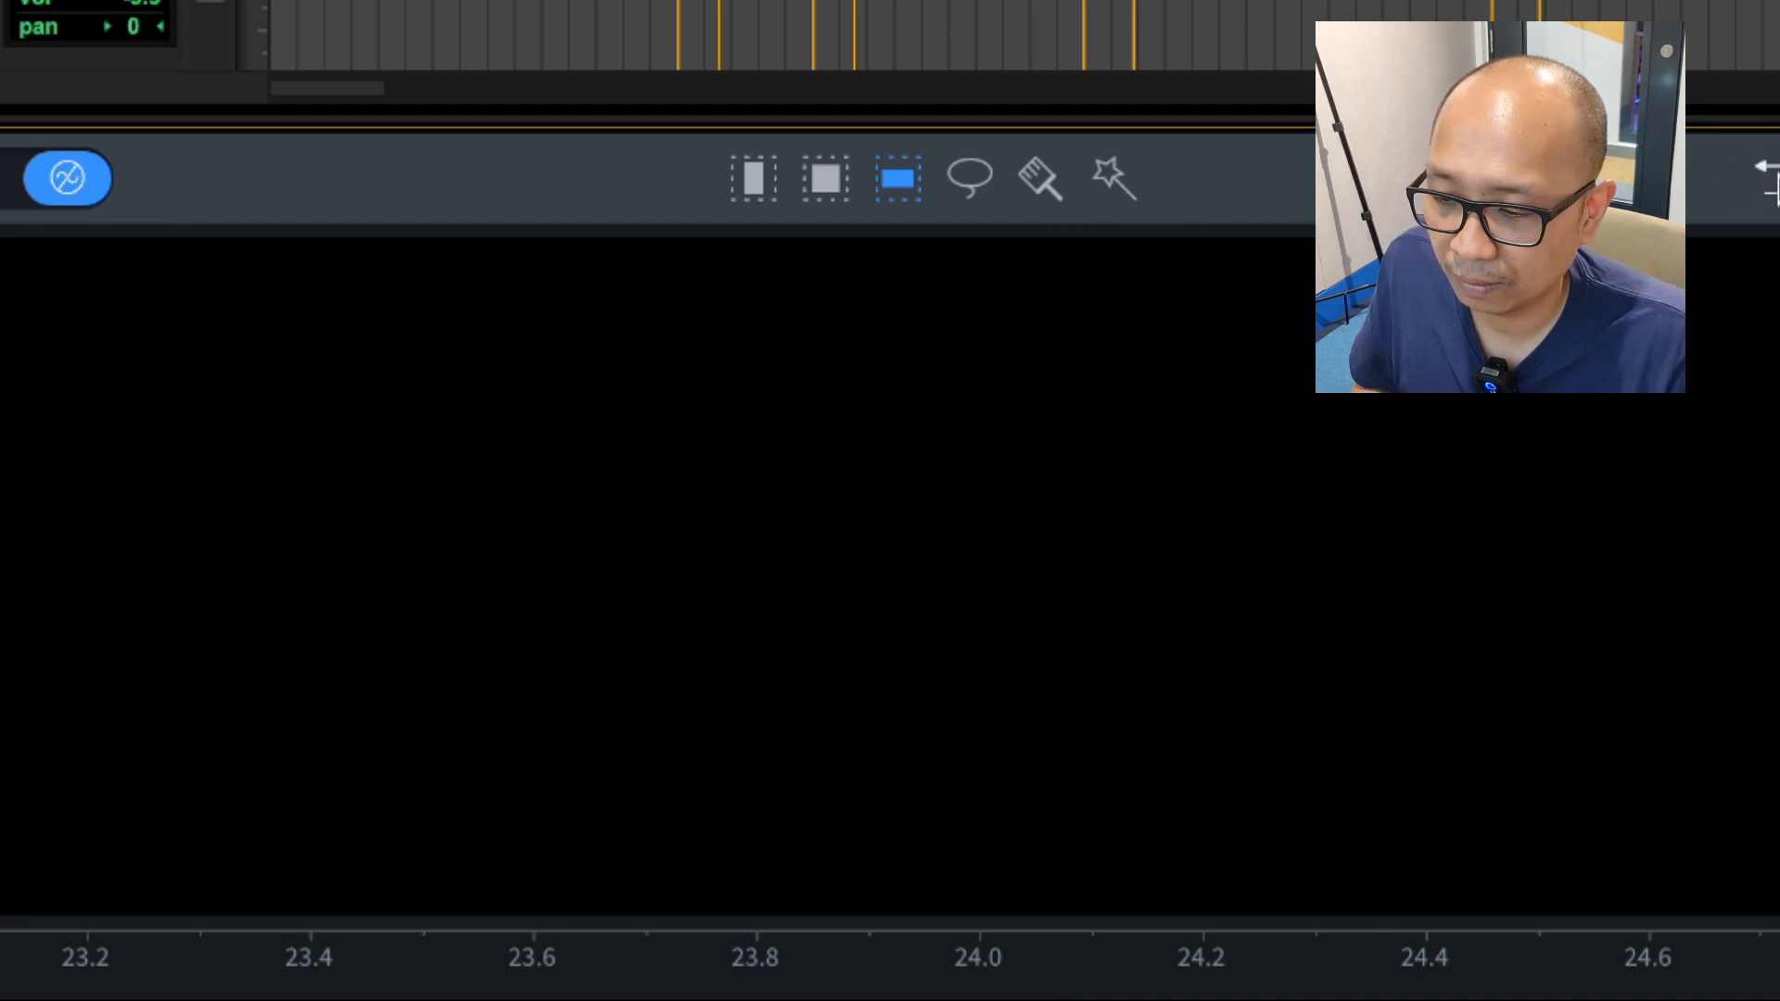
{"action": "key", "text": "space"}
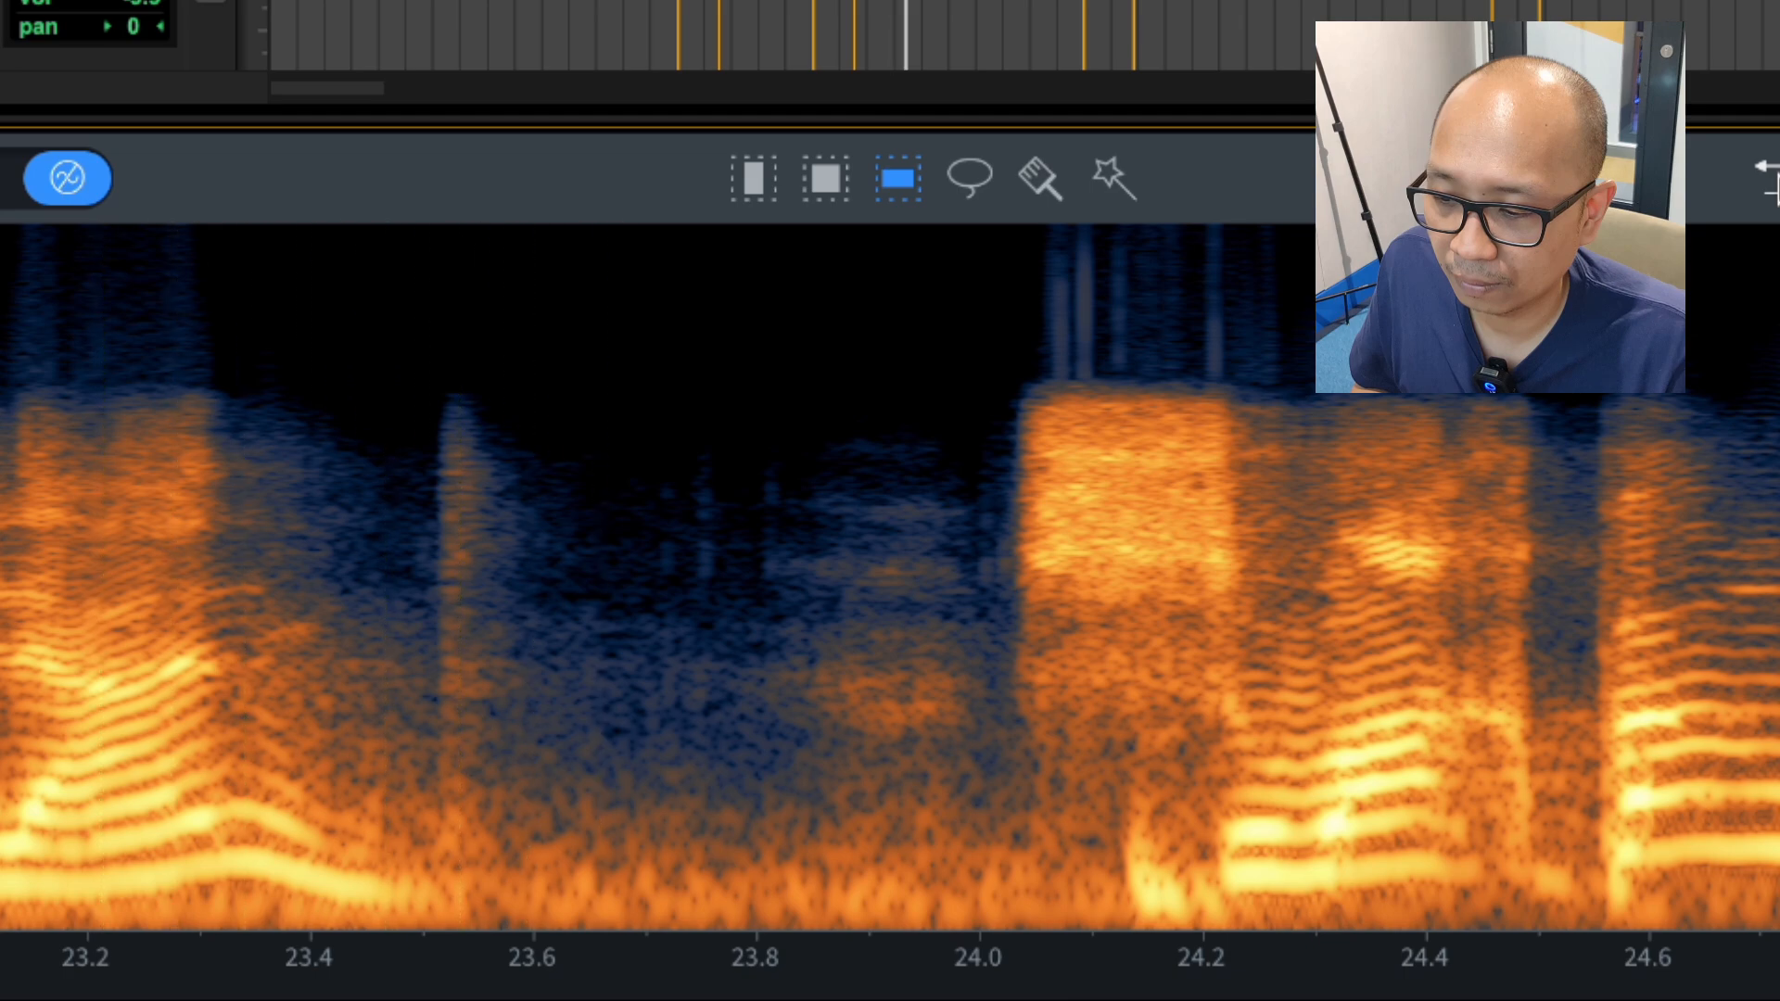
{"action": "key", "text": "space"}
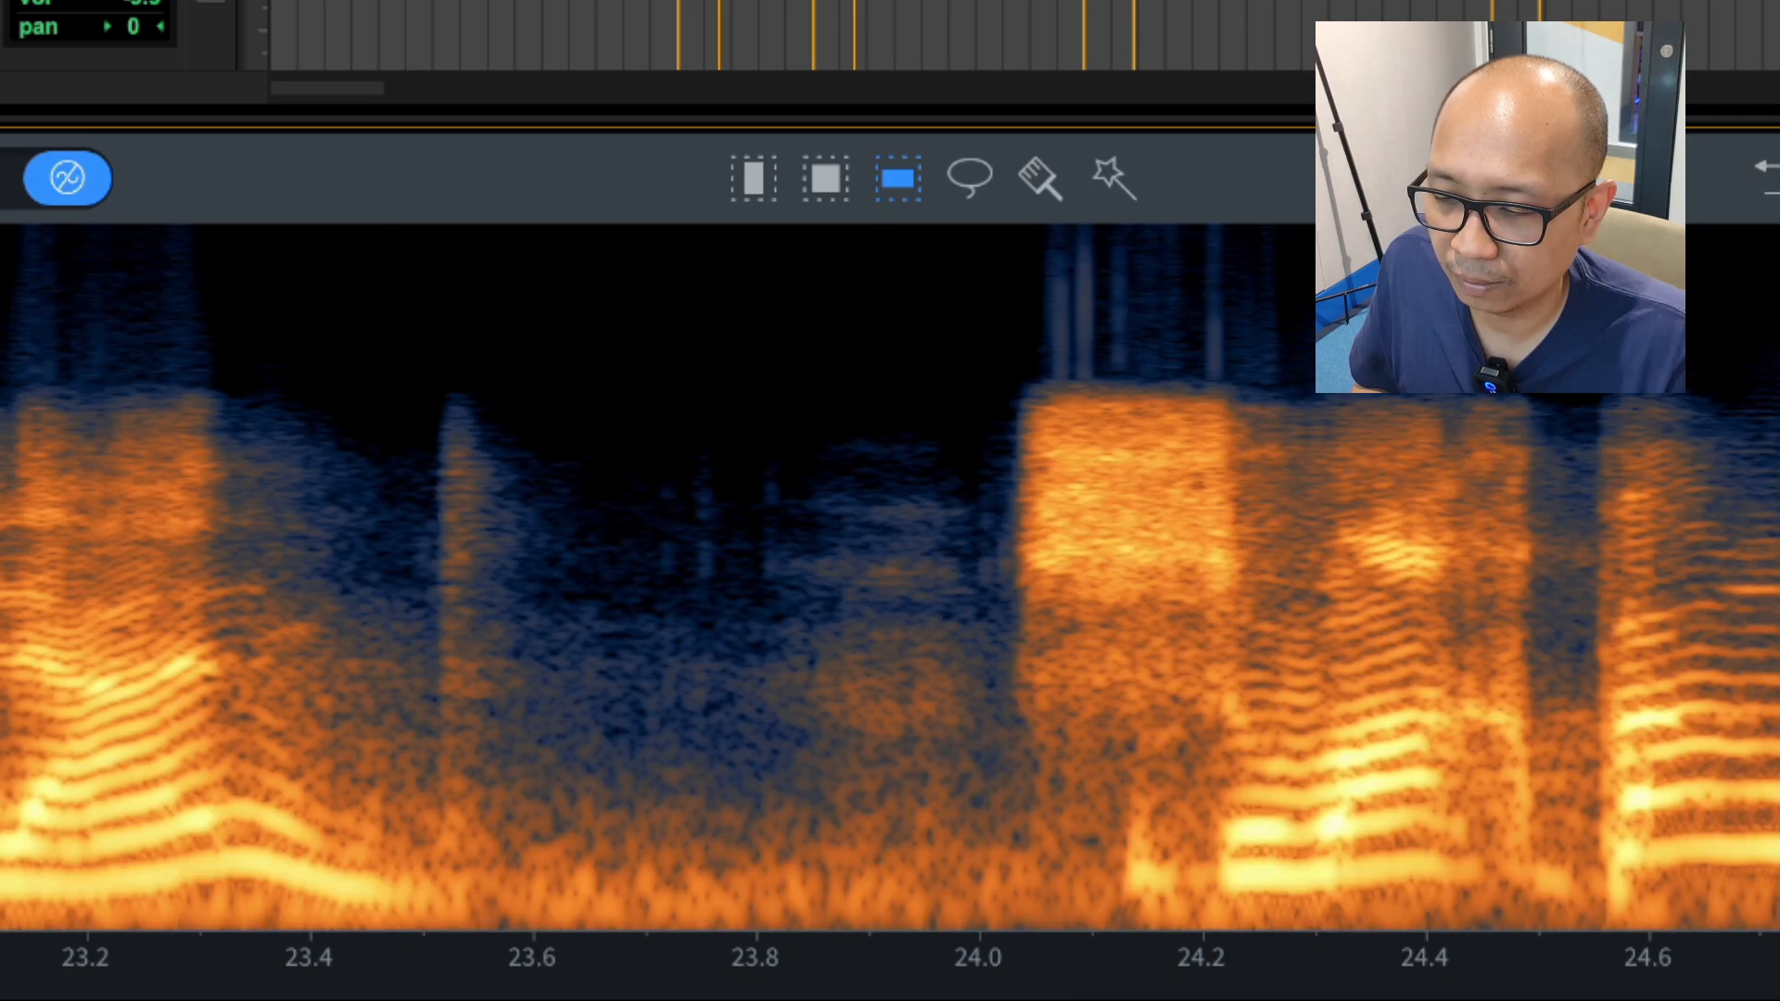
{"action": "key", "text": "space"}
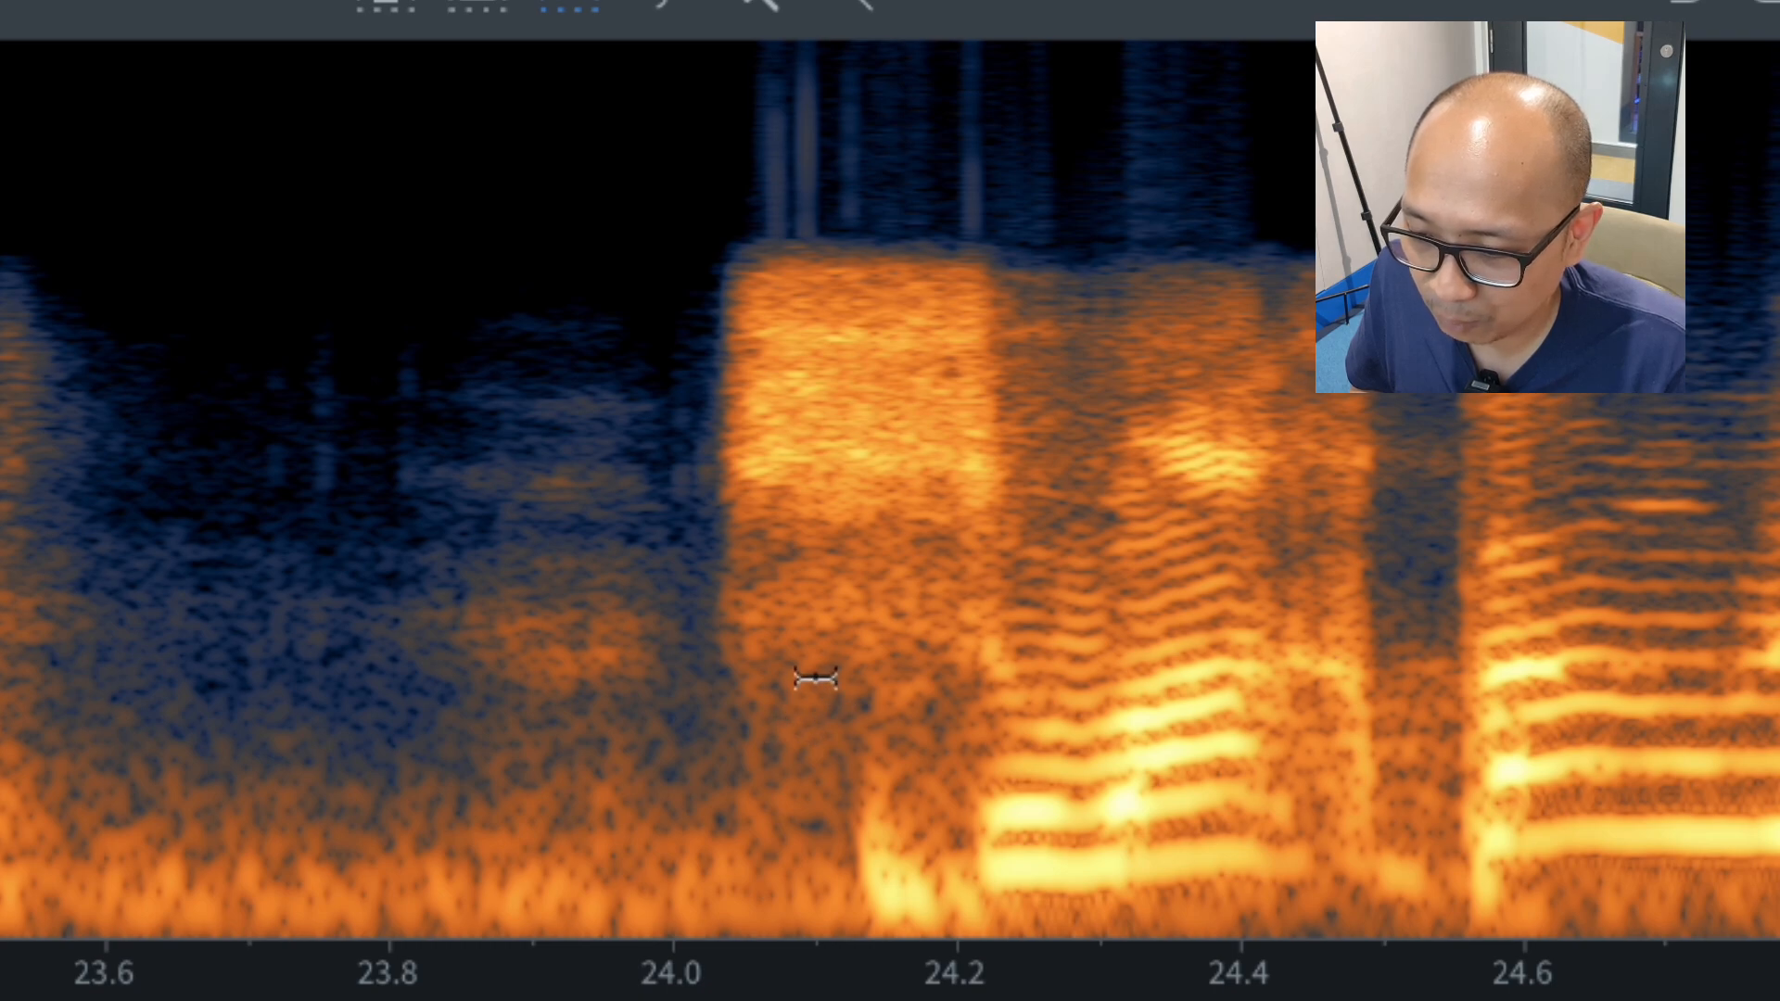
Step: Paint a brush selection around the low-frequency burst near 24.15 seconds and move it to the high frequencies near 23.65 seconds
{"action": "left_click", "coordinate": [759, 7]}
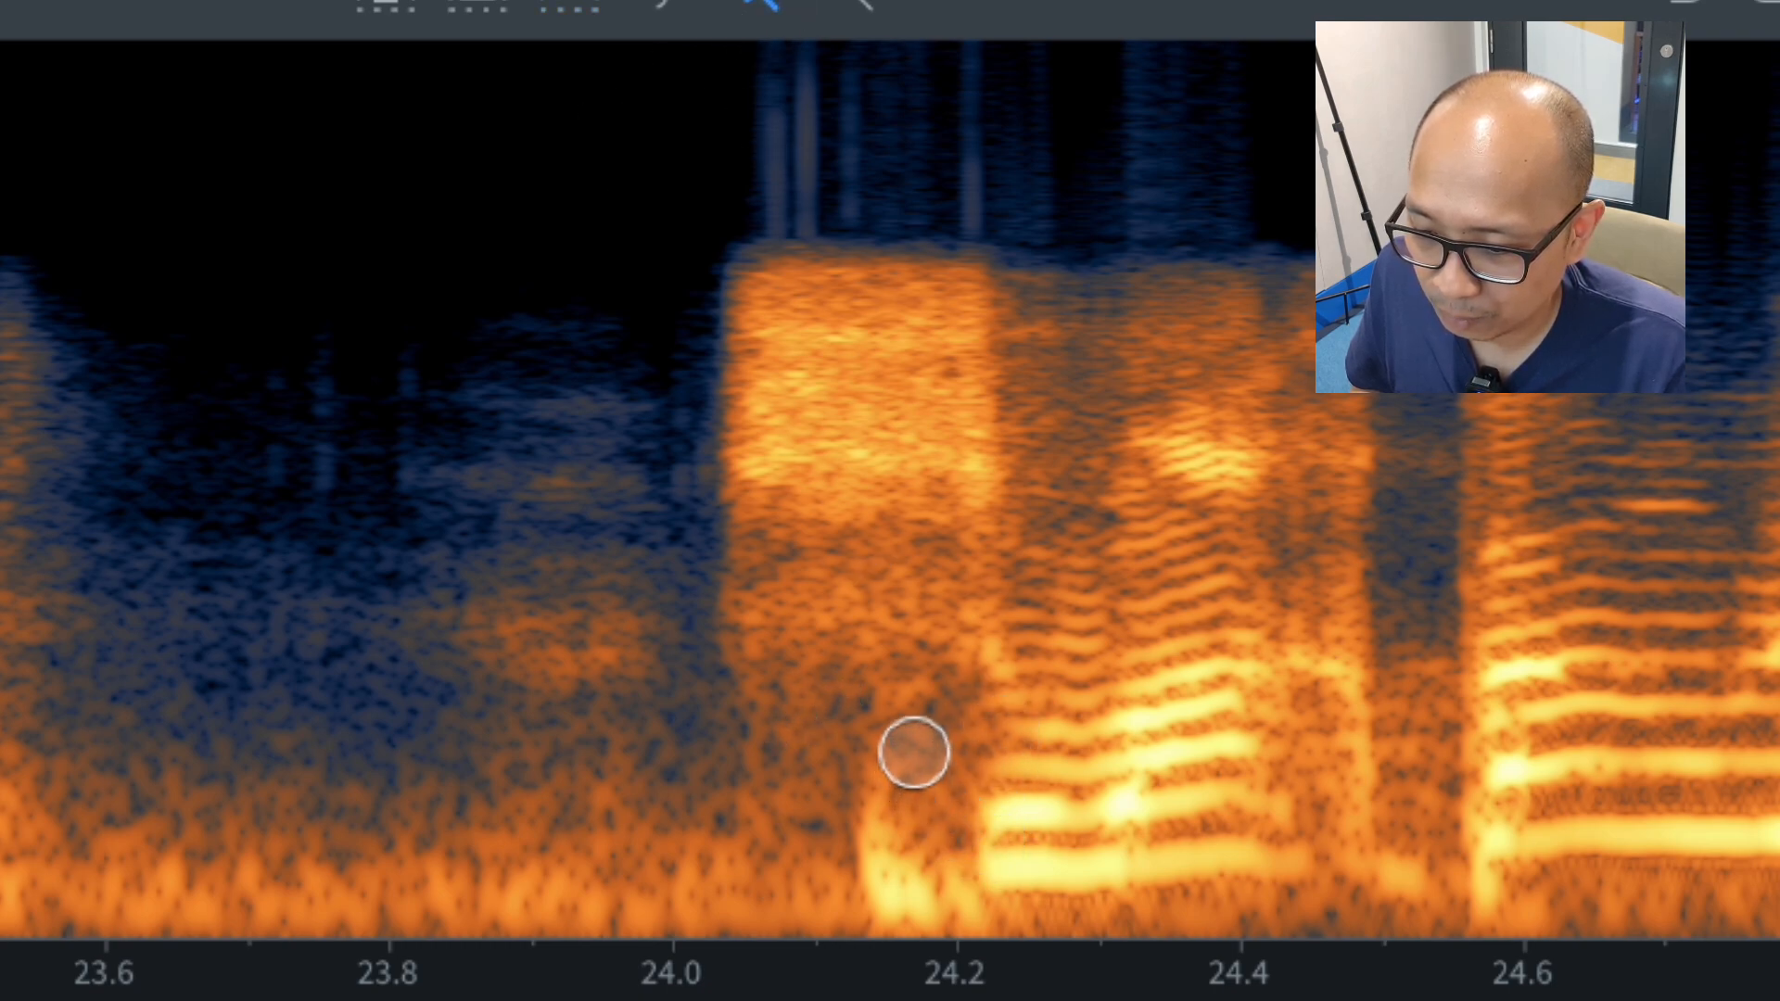
{"action": "mouse_move", "coordinate": [913, 737]}
{"action": "left_mouse_down"}
{"action": "mouse_move", "coordinate": [840, 798]}
{"action": "mouse_move", "coordinate": [954, 928]}
{"action": "mouse_move", "coordinate": [957, 779]}
{"action": "left_mouse_up"}
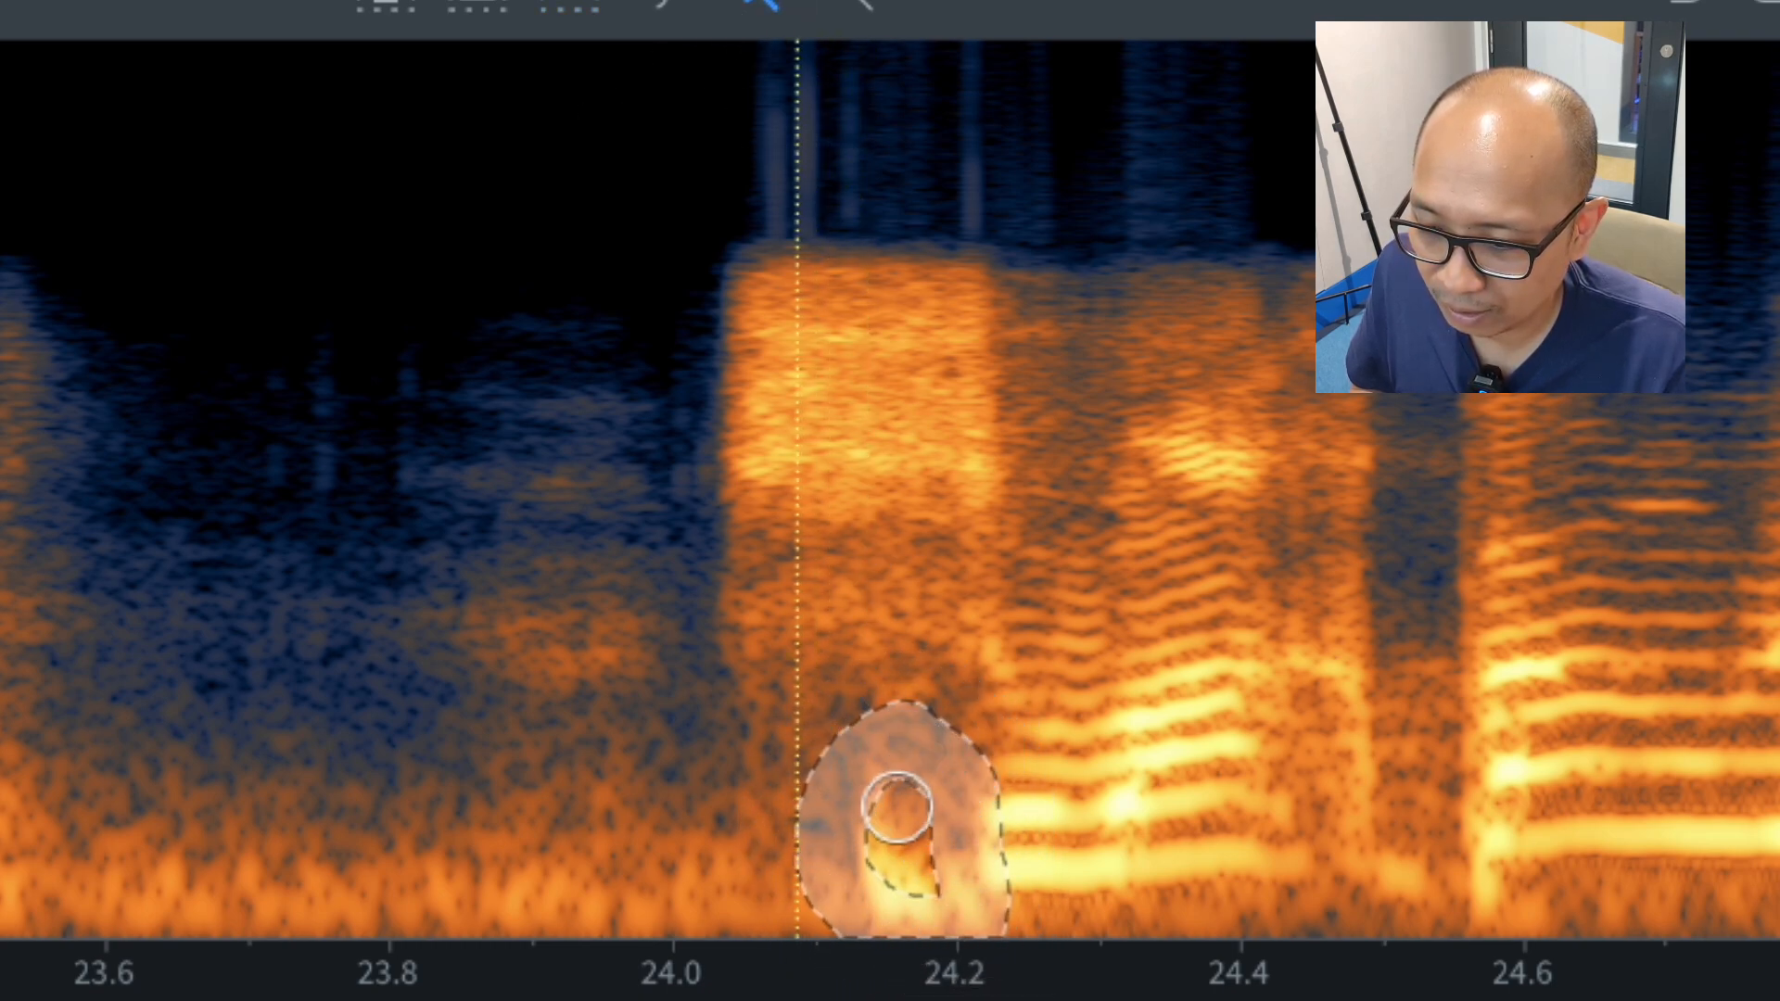
{"action": "left_click_drag", "start_coordinate": [836, 784], "coordinate": [65, 234]}
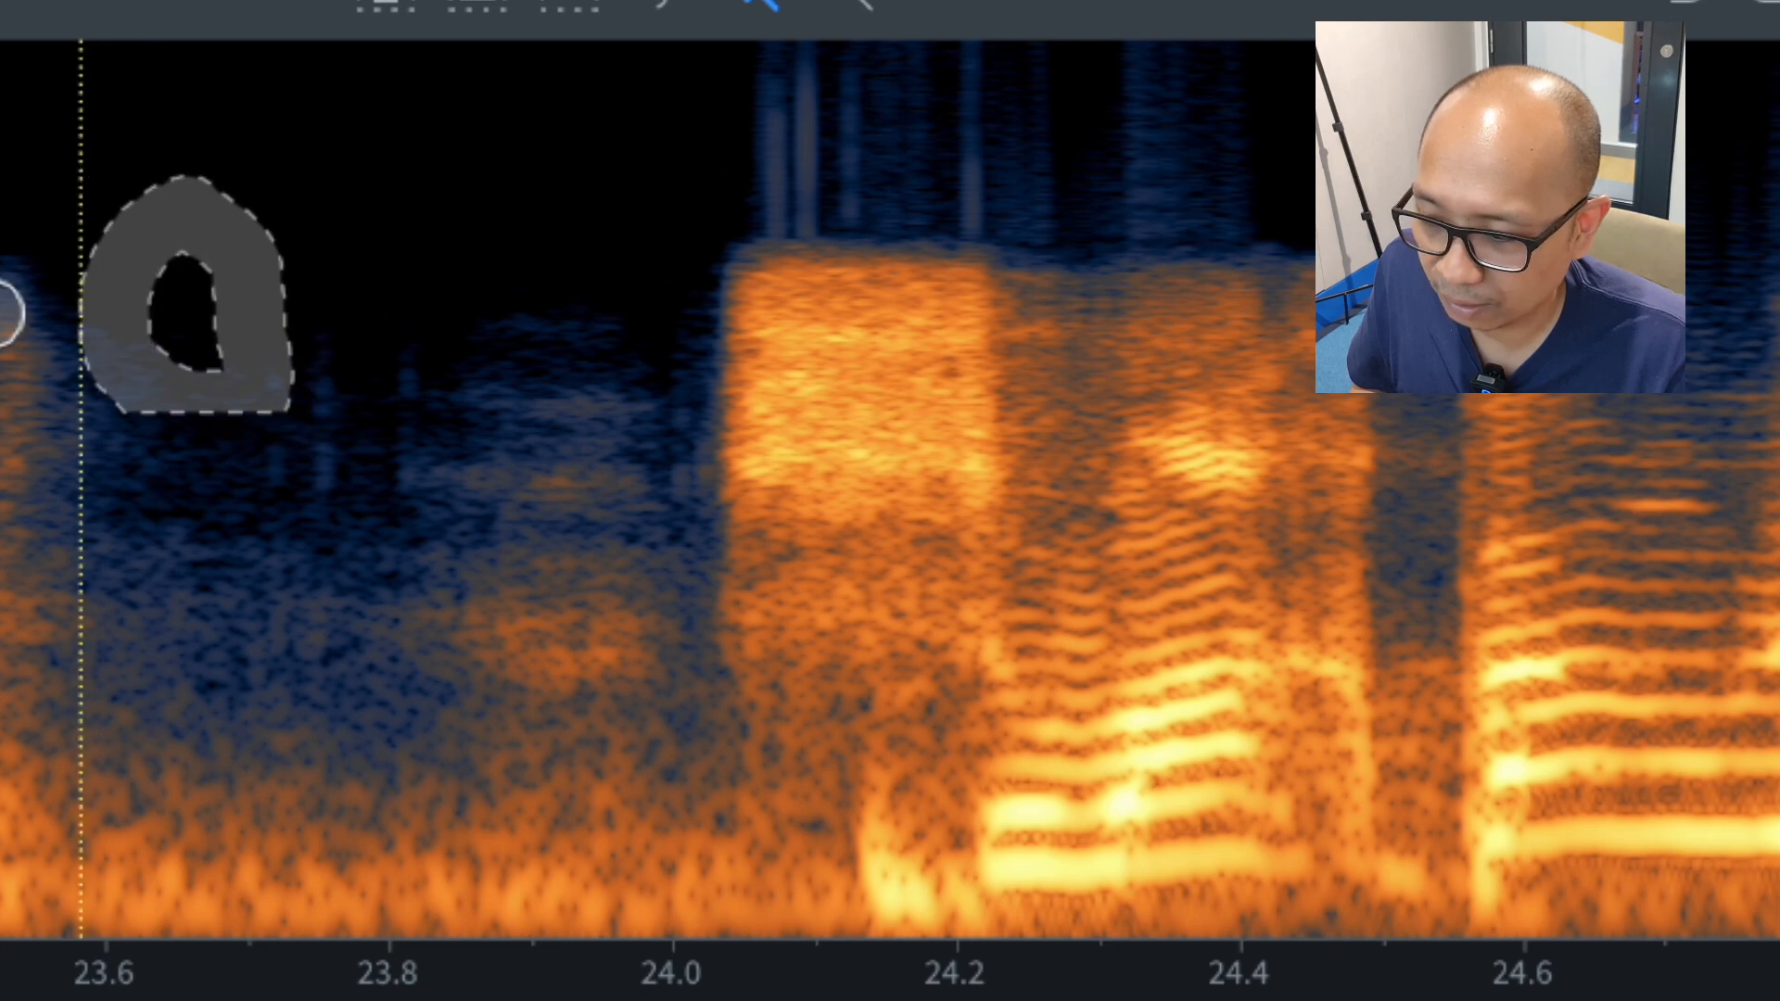
Step: Replace the brush selection with a small dab before 23.6 seconds and play the audio briefly
{"action": "left_click", "coordinate": [3, 311]}
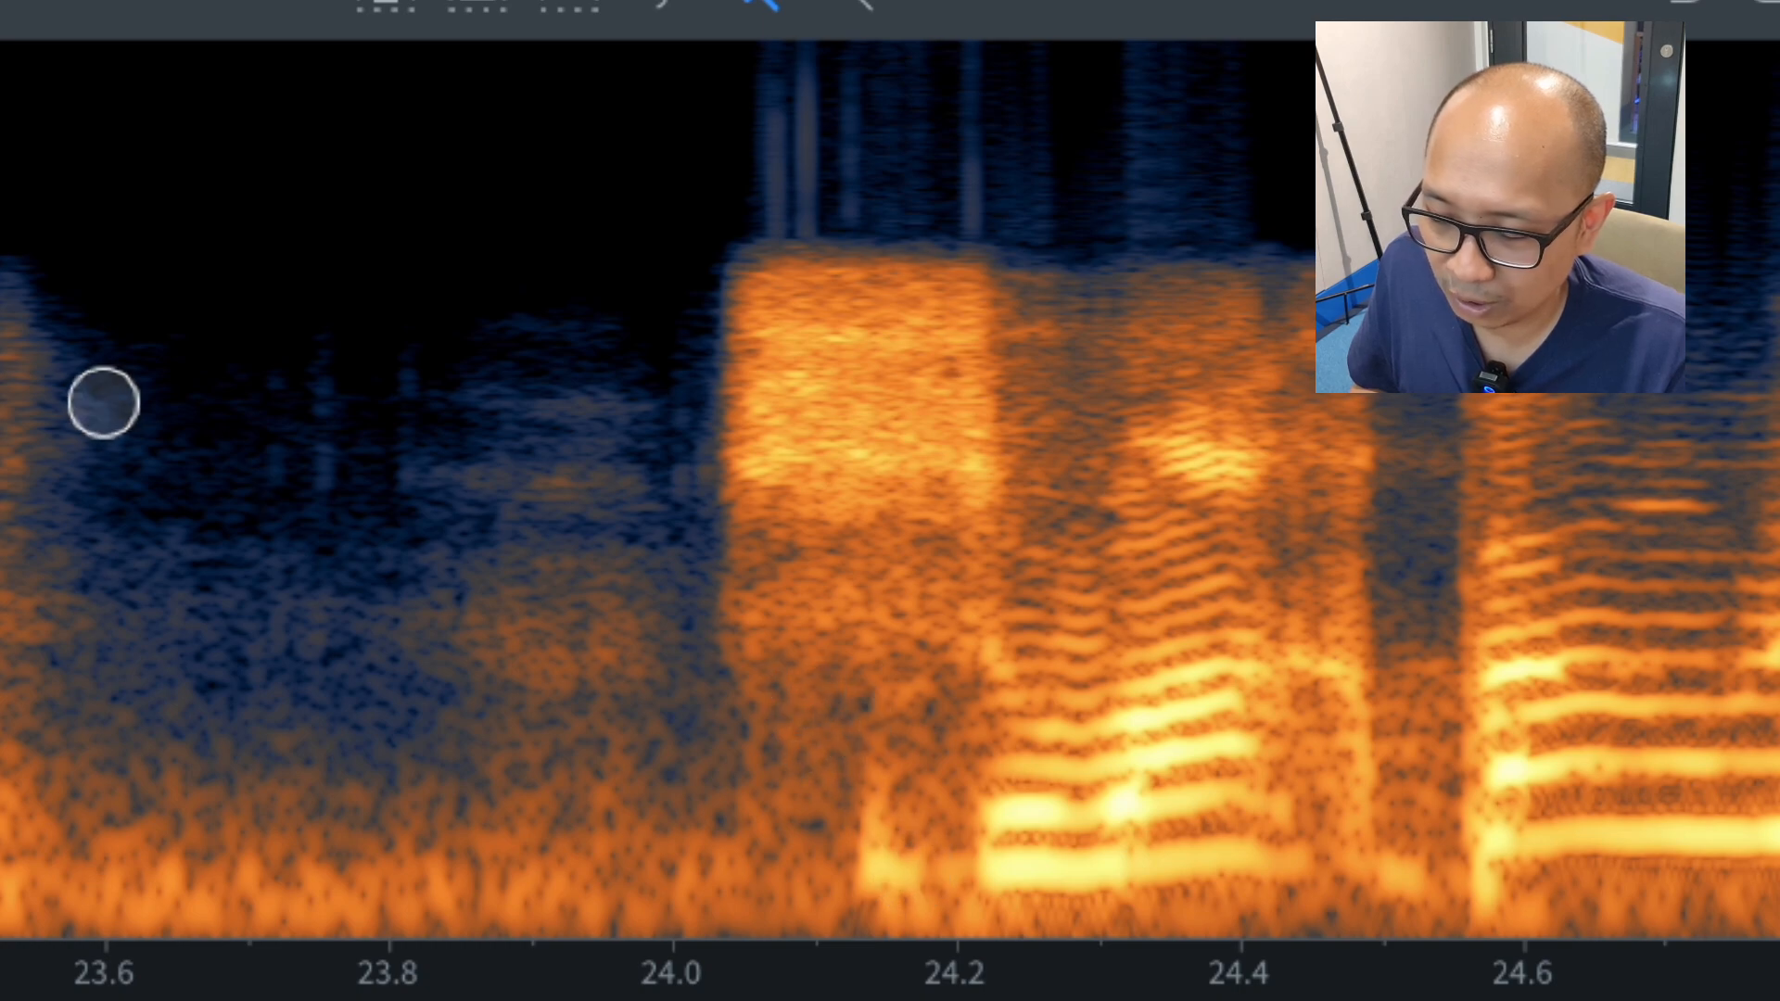
{"action": "key", "text": "space"}
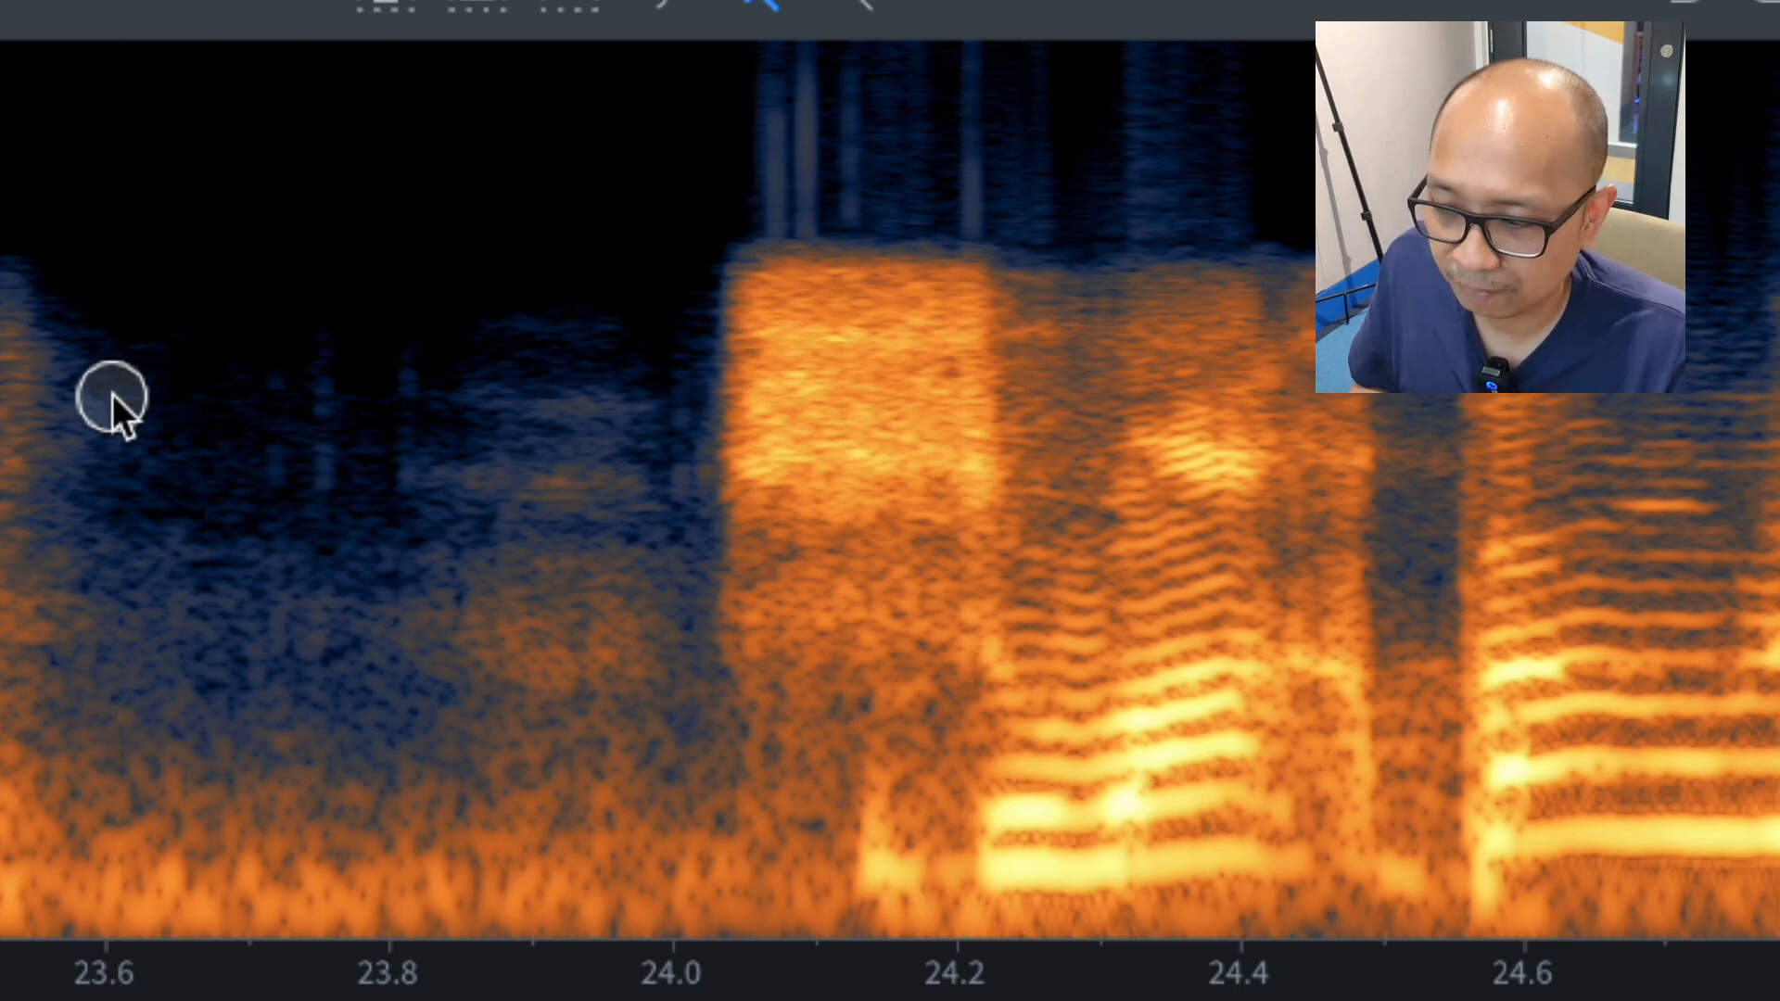
{"action": "key", "text": "space"}
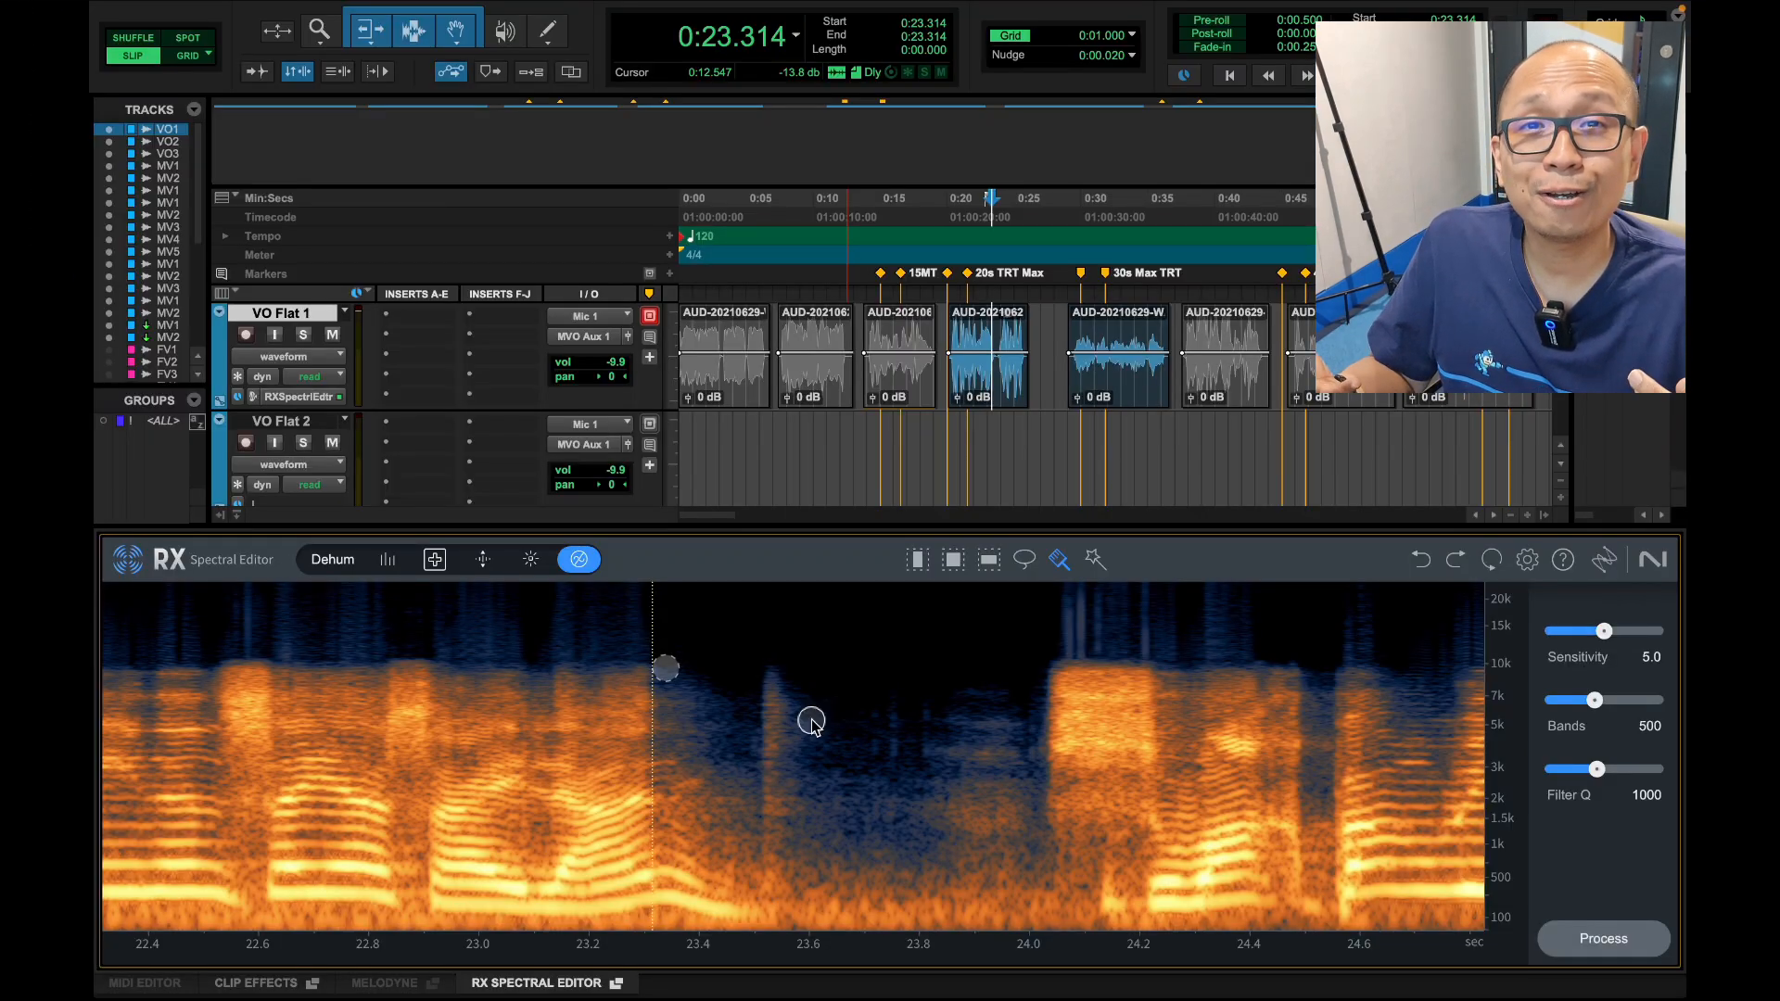